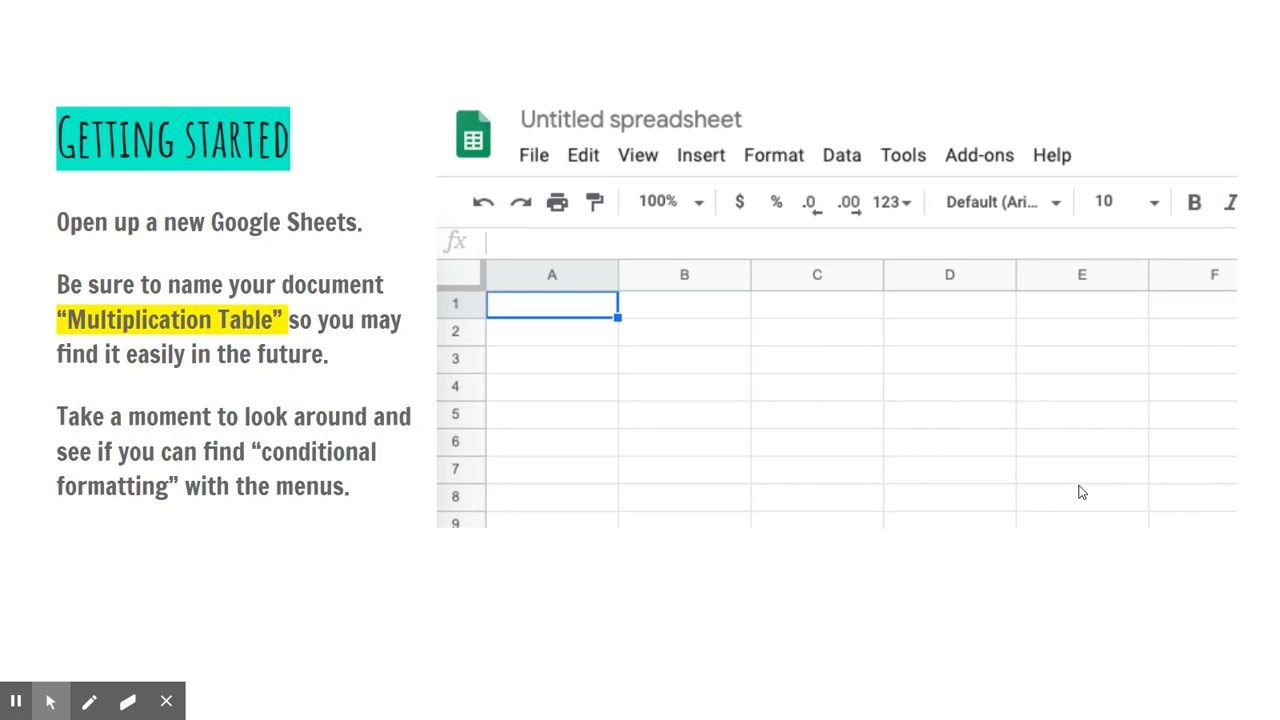
Leave the slideshow and create a new Google Sheets spreadsheet in the shared Drive folder "Coding a Multiplication Chart"
{"action": "key", "text": "Escape"}
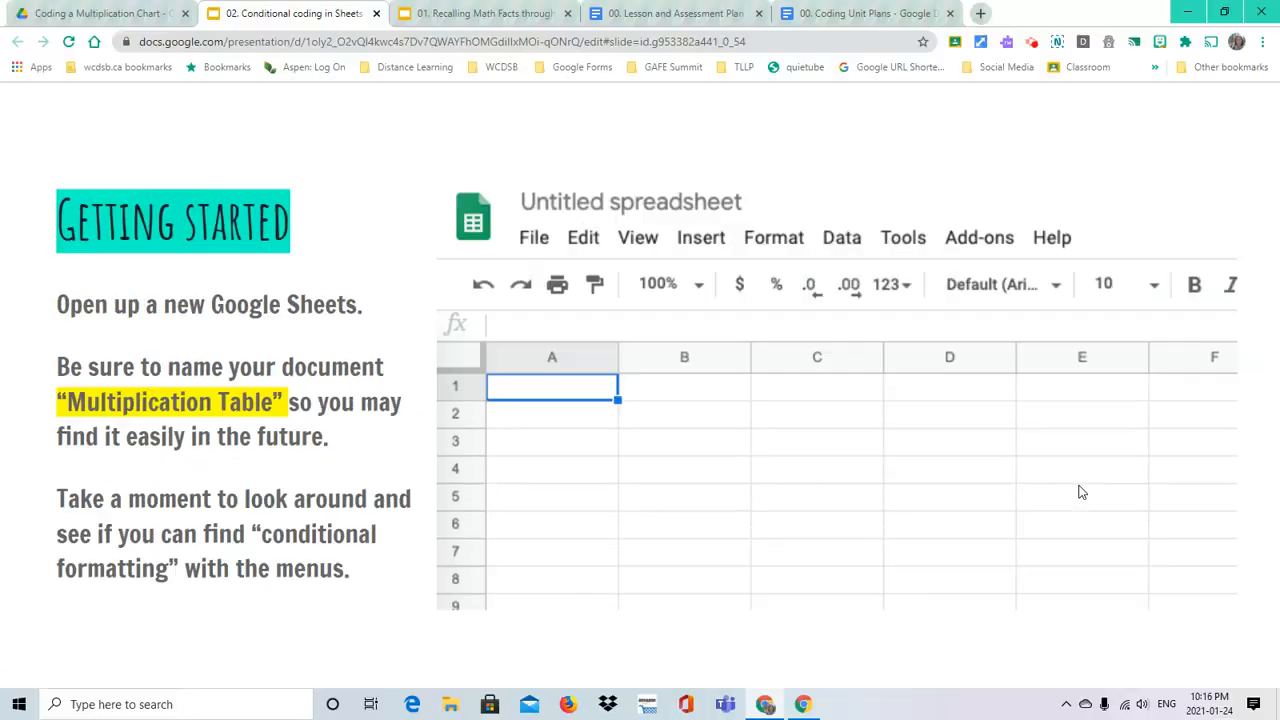
{"action": "left_click", "coordinate": [112, 17]}
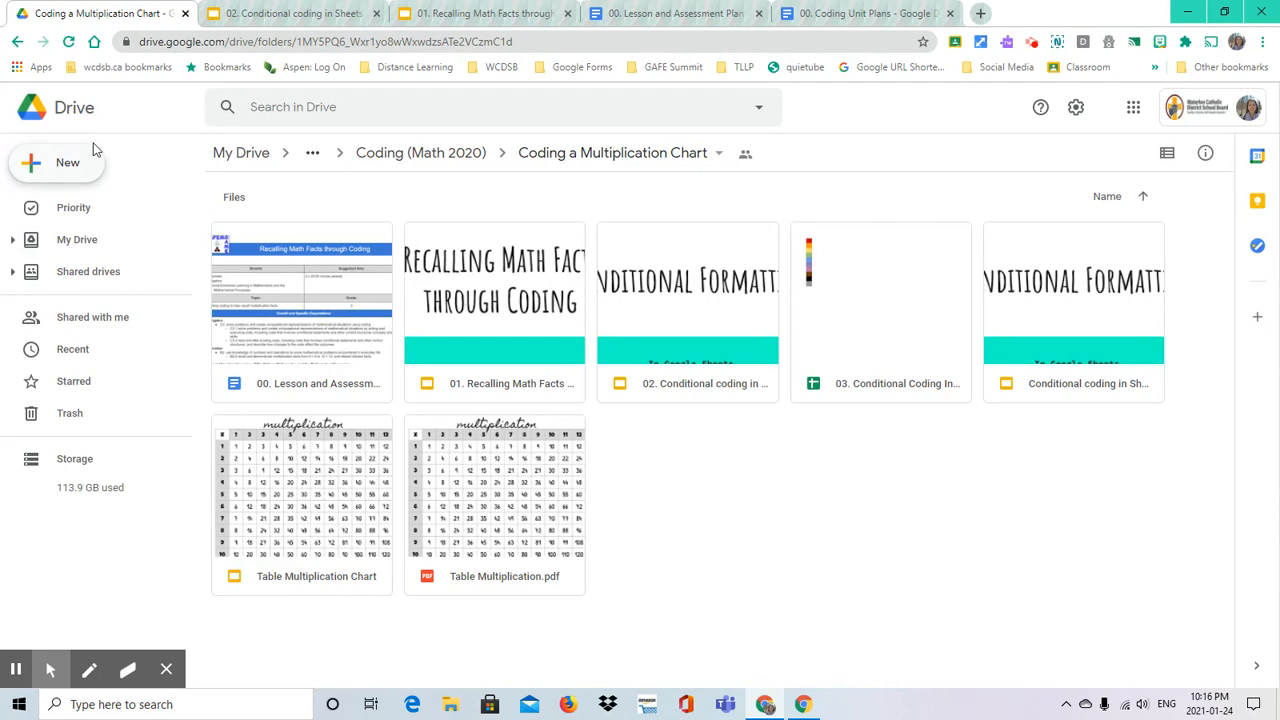
{"action": "left_click", "coordinate": [67, 176]}
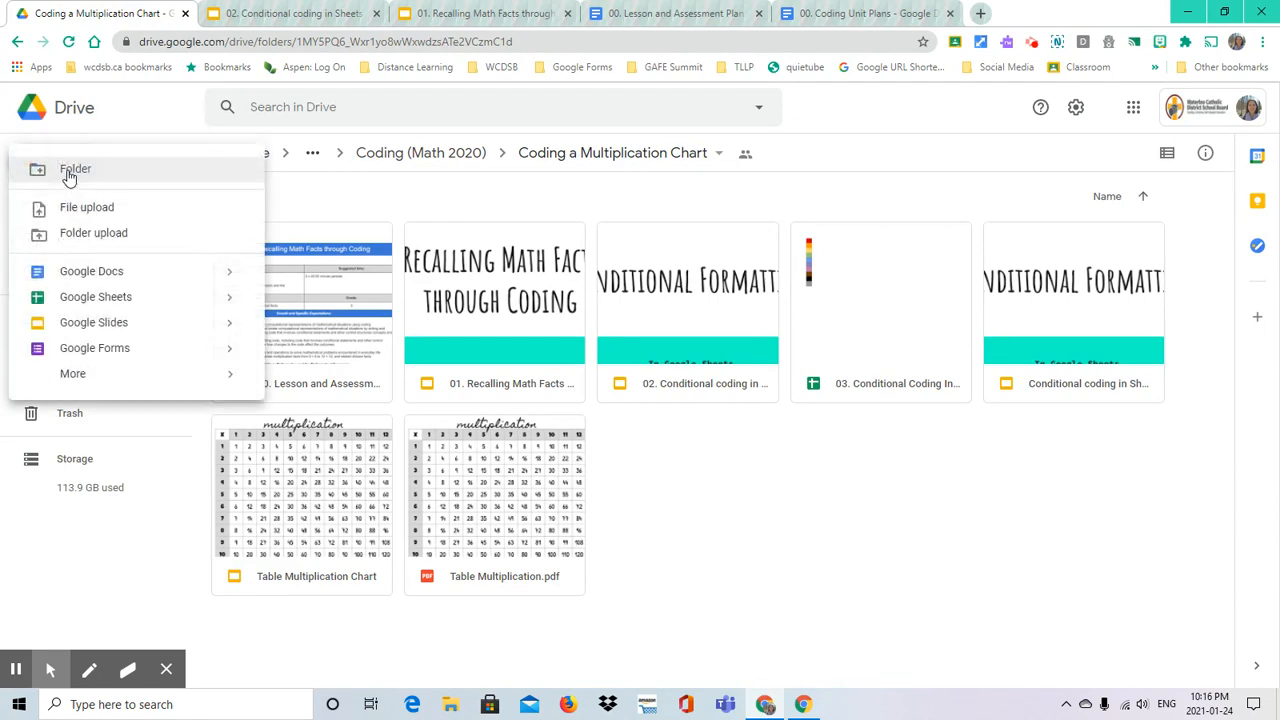
{"action": "left_click", "coordinate": [95, 300]}
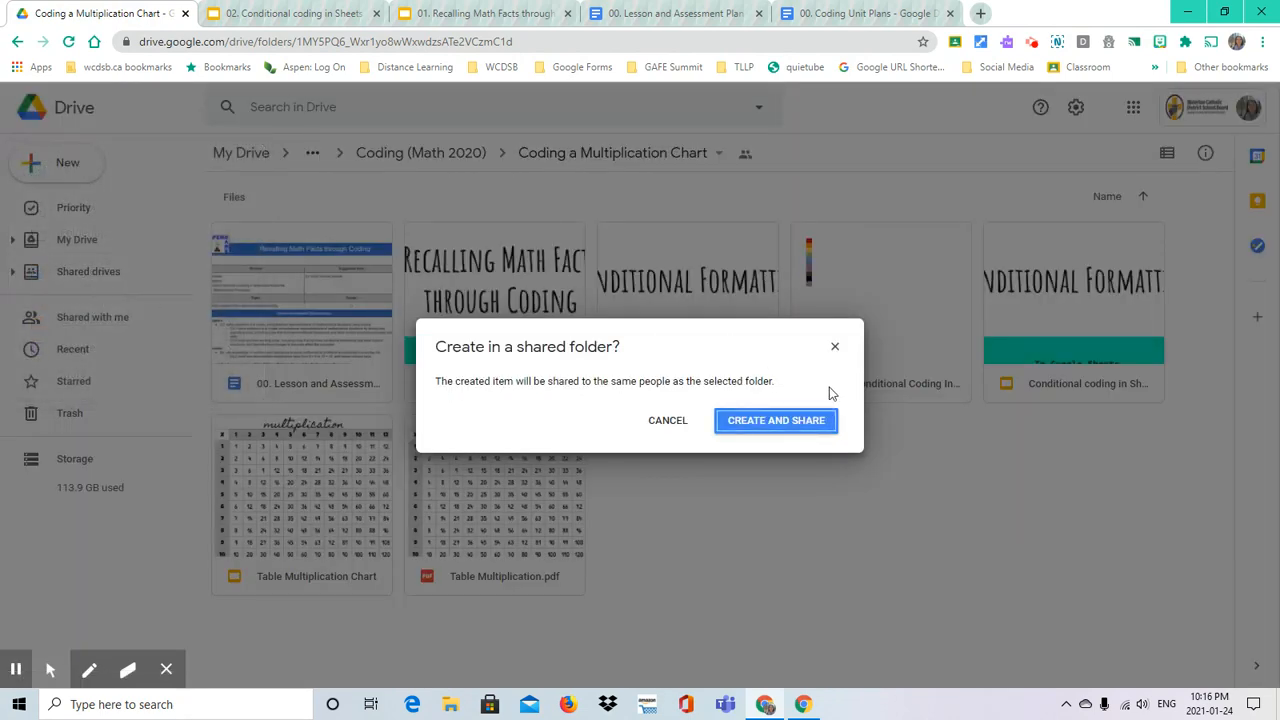
{"action": "left_click", "coordinate": [825, 421]}
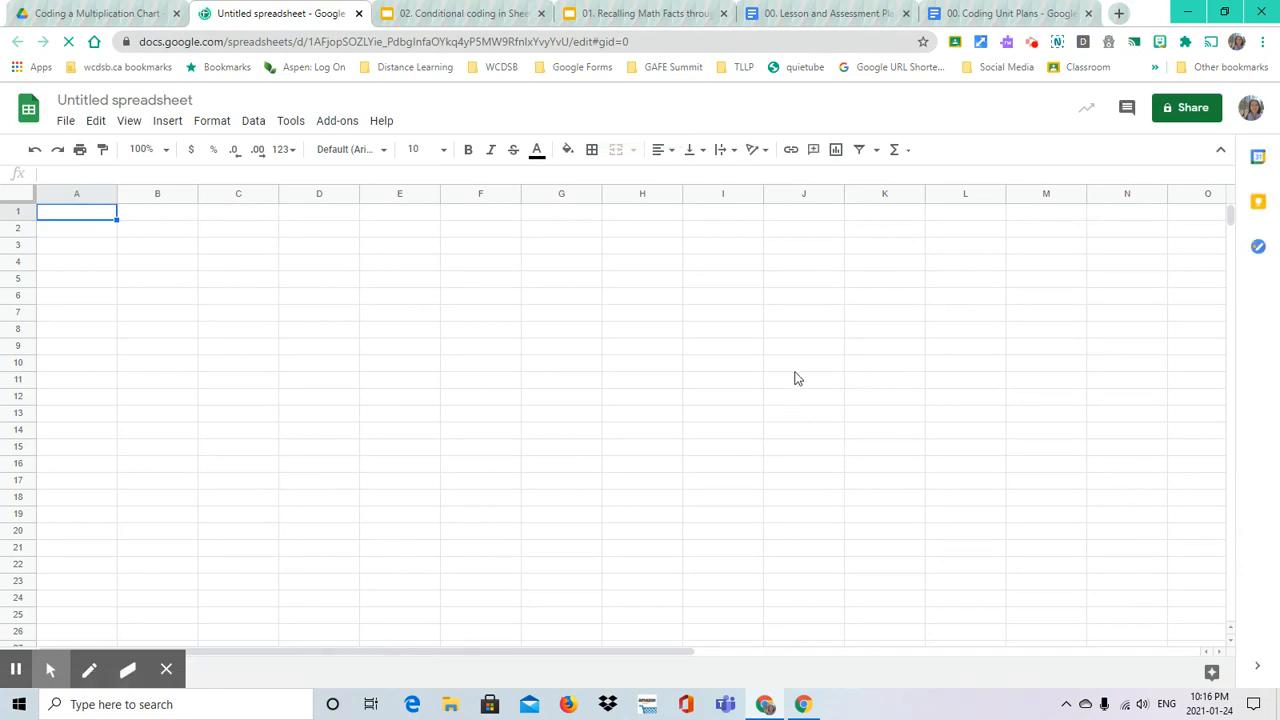
{"action": "left_click", "coordinate": [160, 101]}
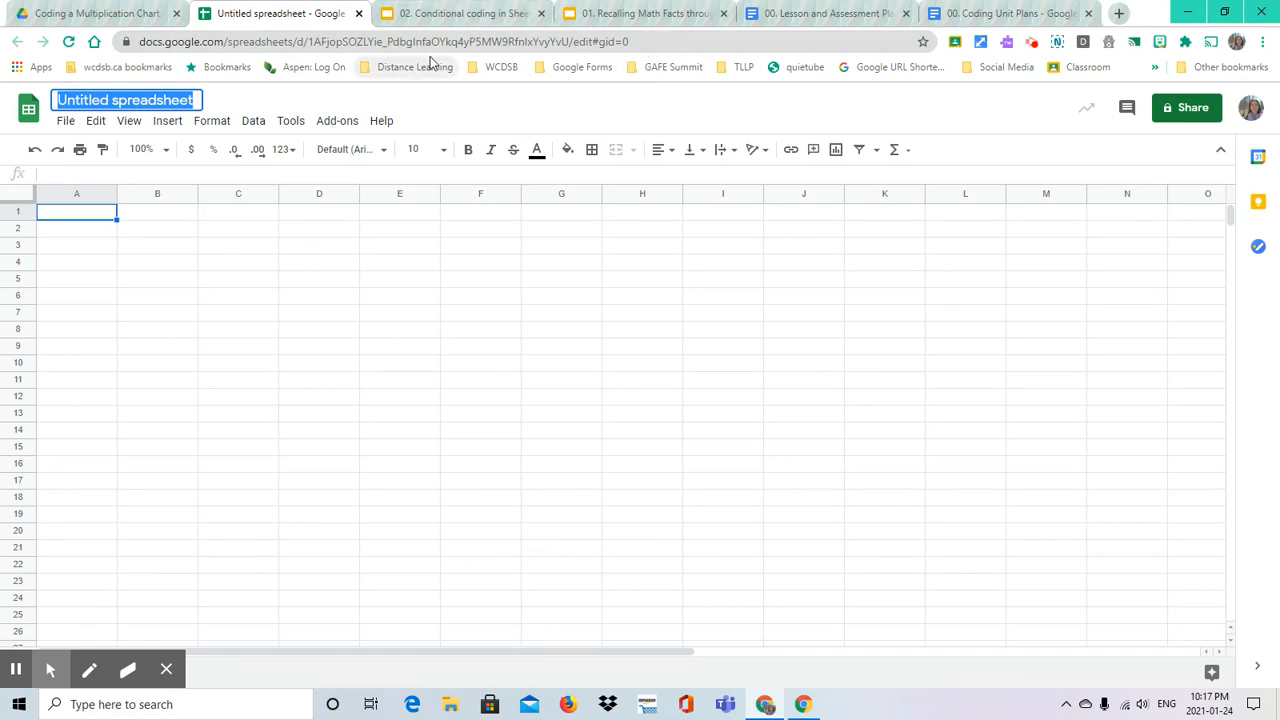
{"action": "type", "text": "Condition"}
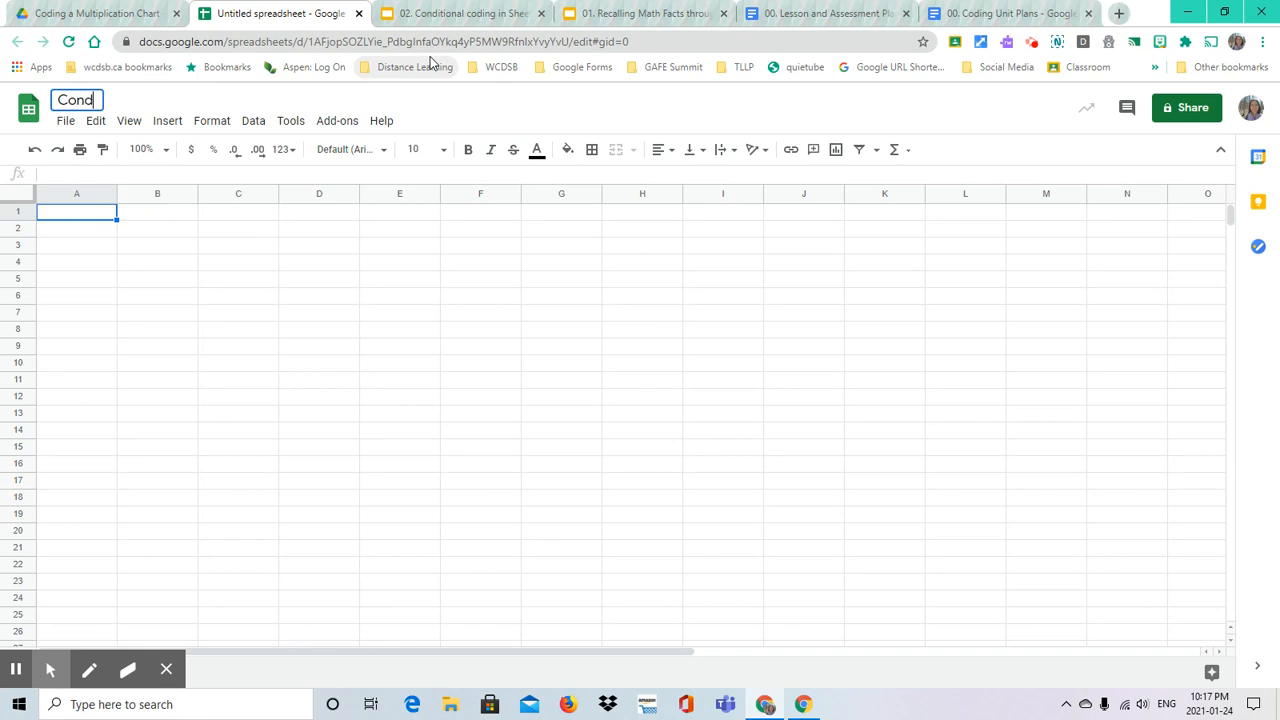
{"action": "left_click", "coordinate": [468, 18]}
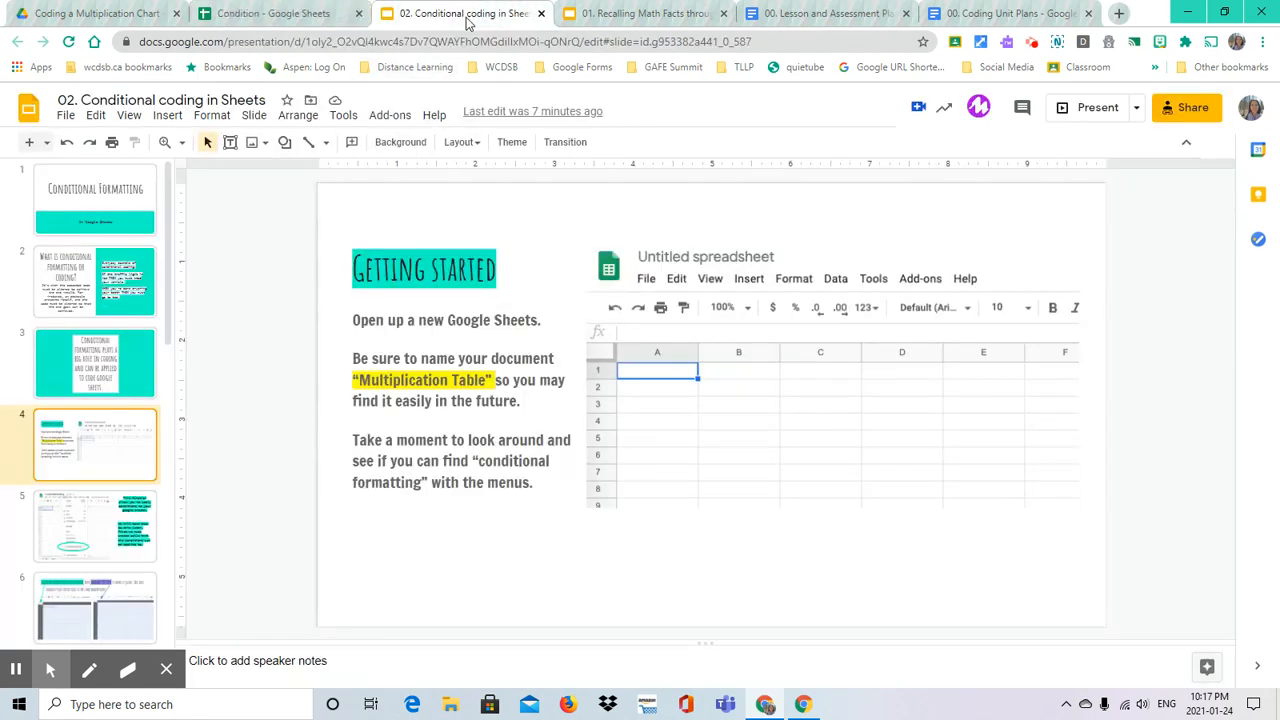
{"action": "left_click", "coordinate": [268, 13]}
Rename the spreadsheet as "Multiplication Table"
{"action": "left_click", "coordinate": [122, 100]}
{"action": "left_click_drag", "start_coordinate": [122, 100], "coordinate": [47, 100]}
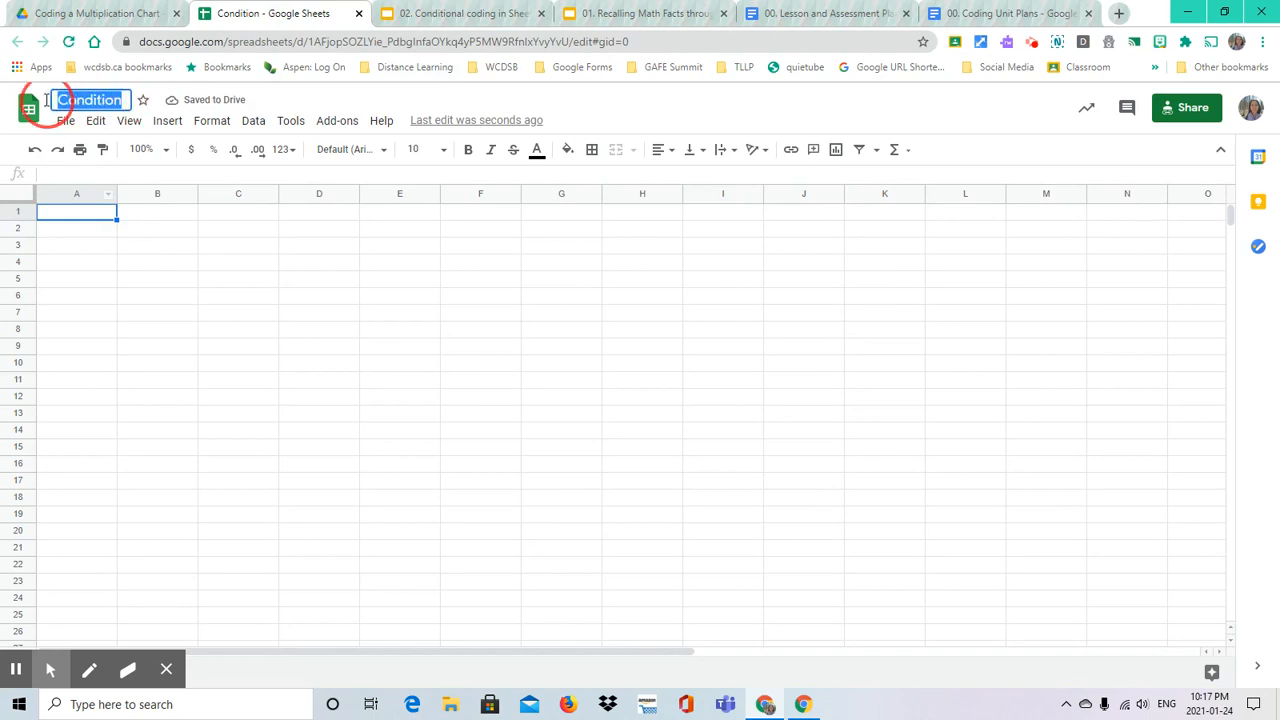
{"action": "type", "text": "Mul"}
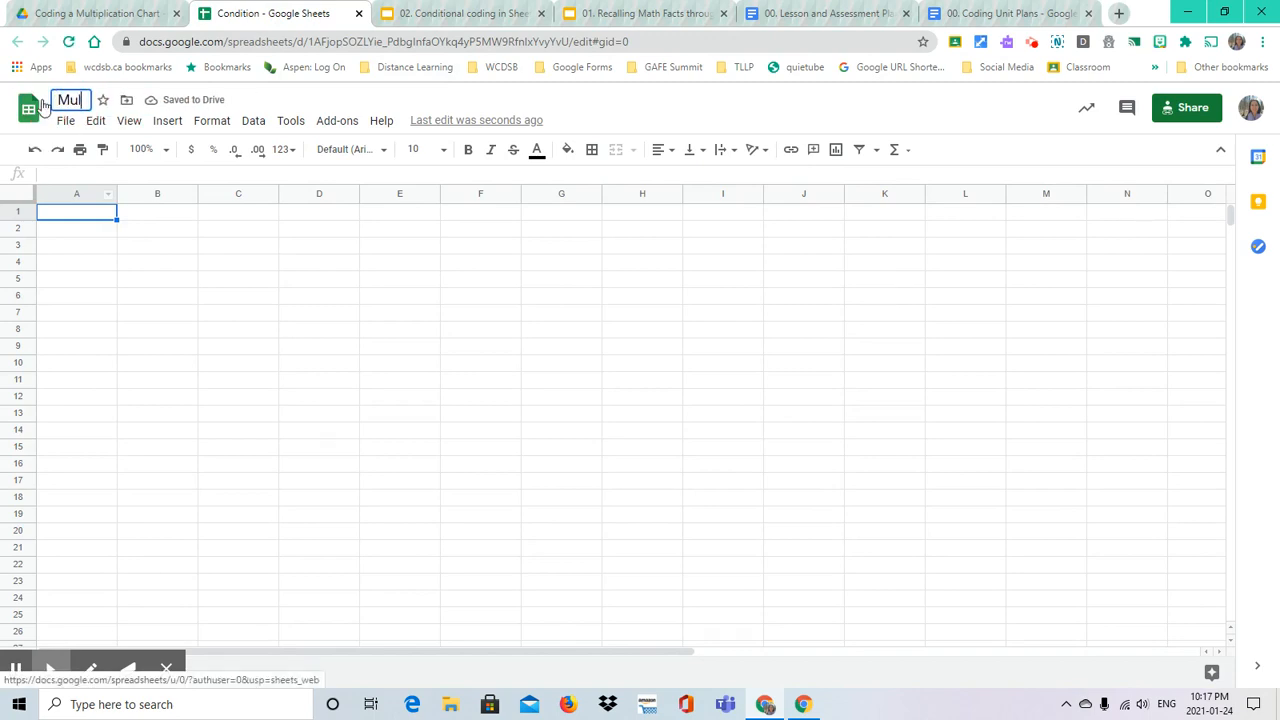
{"action": "type", "text": "tiplication Table"}
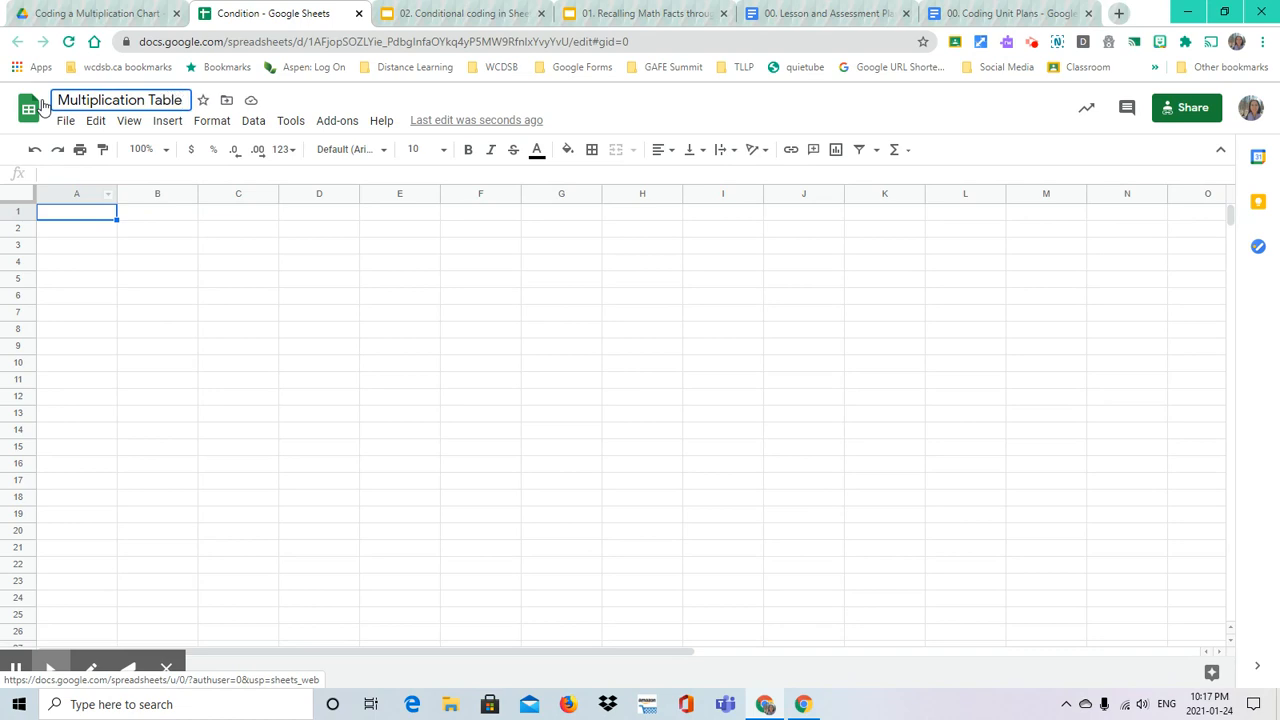
{"action": "key", "text": "Return"}
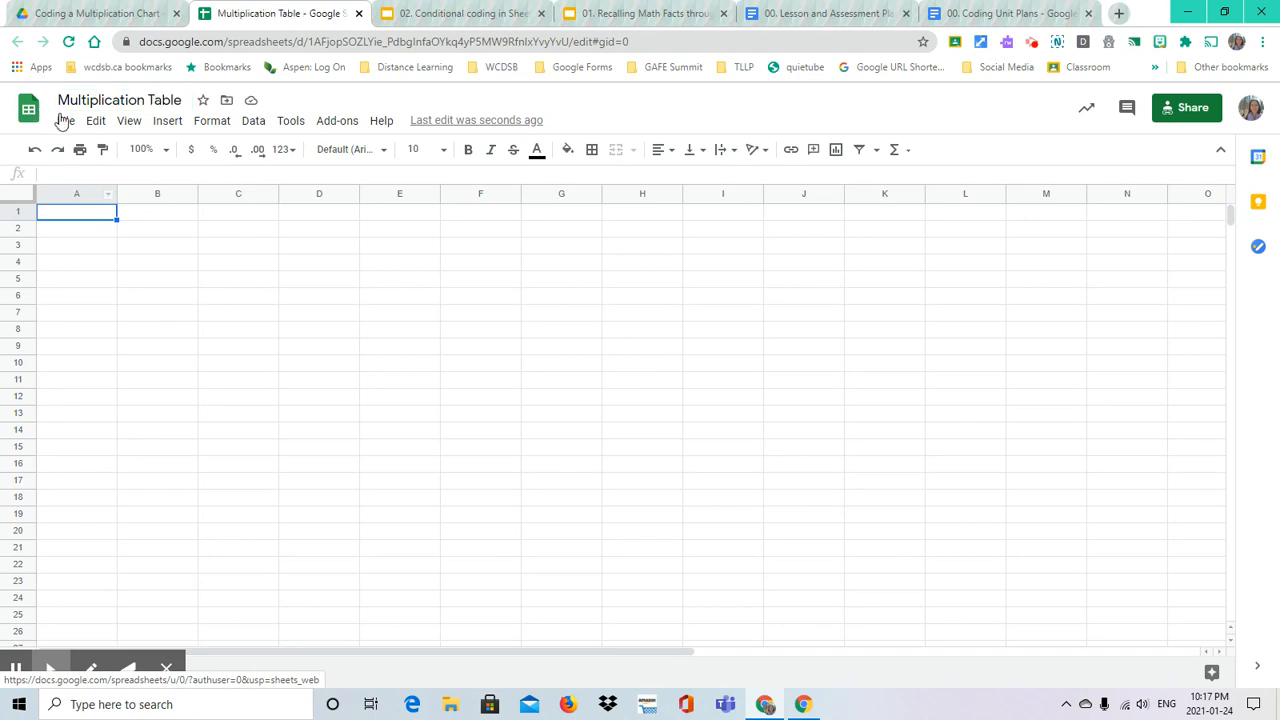
Star the Multiplication Table spreadsheet, look through the Starred items in Google Drive, and return to the spreadsheet
{"action": "left_click", "coordinate": [203, 100]}
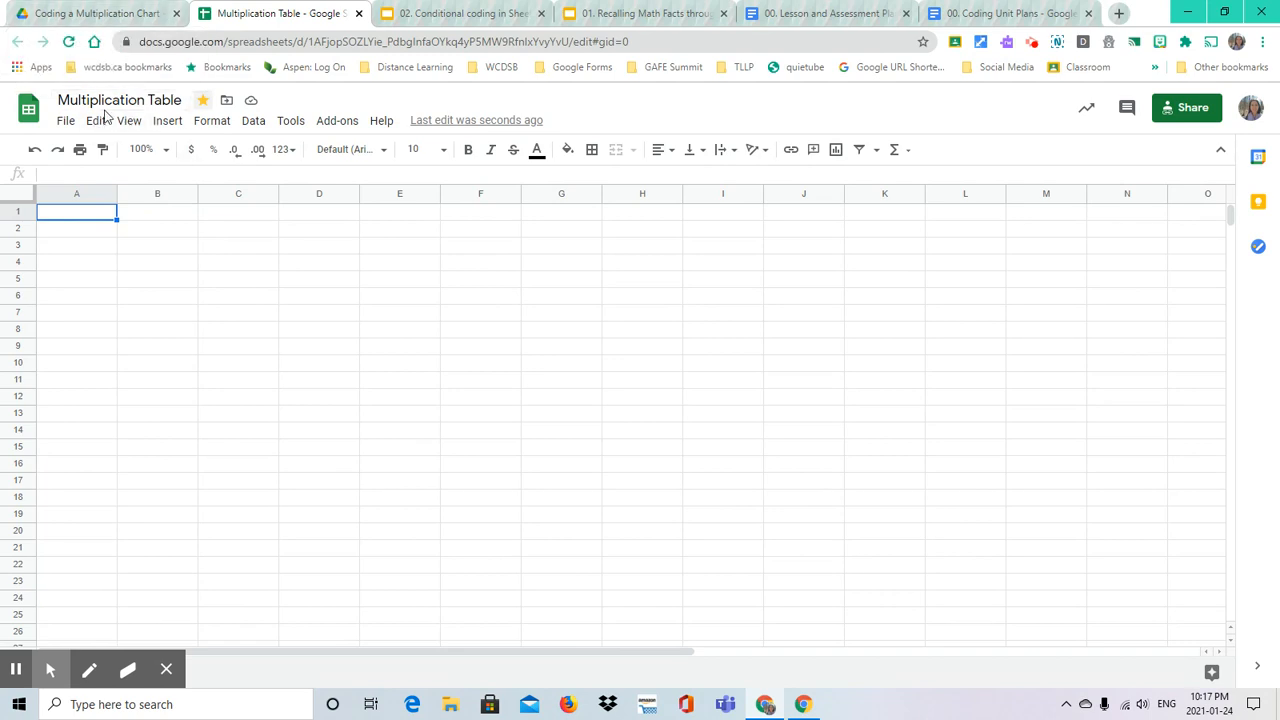
{"action": "left_click", "coordinate": [122, 18]}
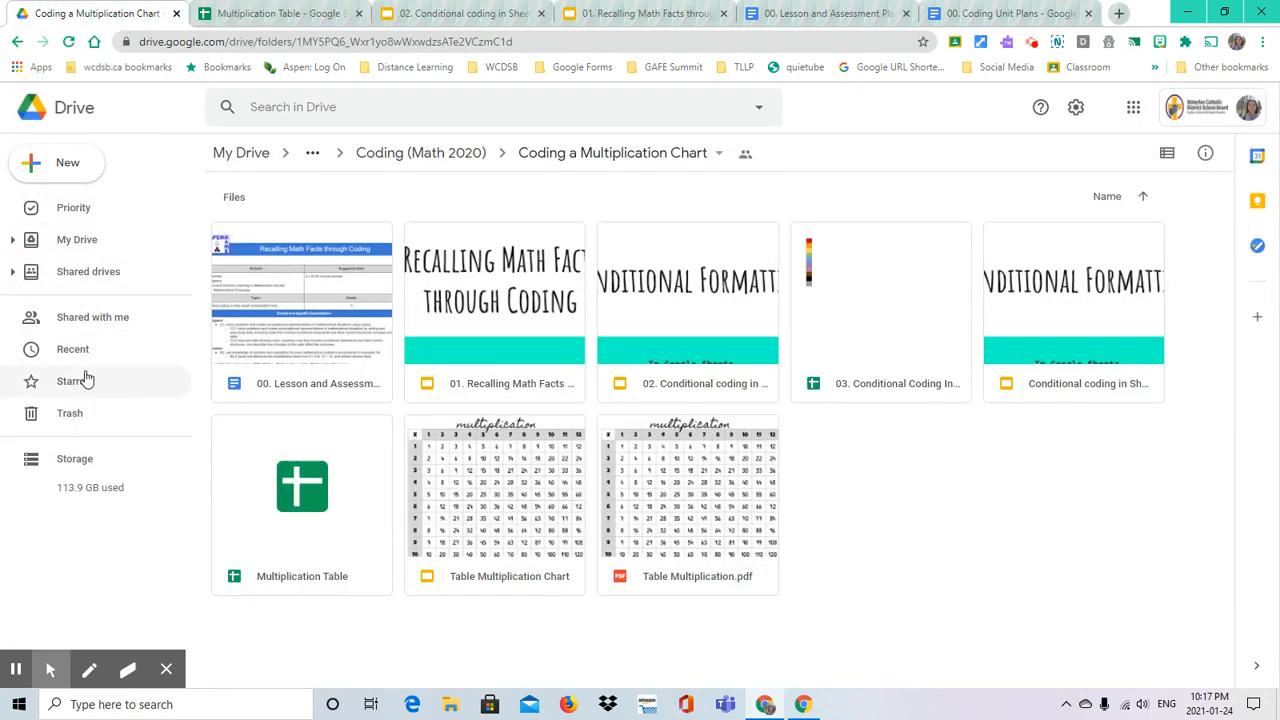
{"action": "left_click", "coordinate": [66, 386]}
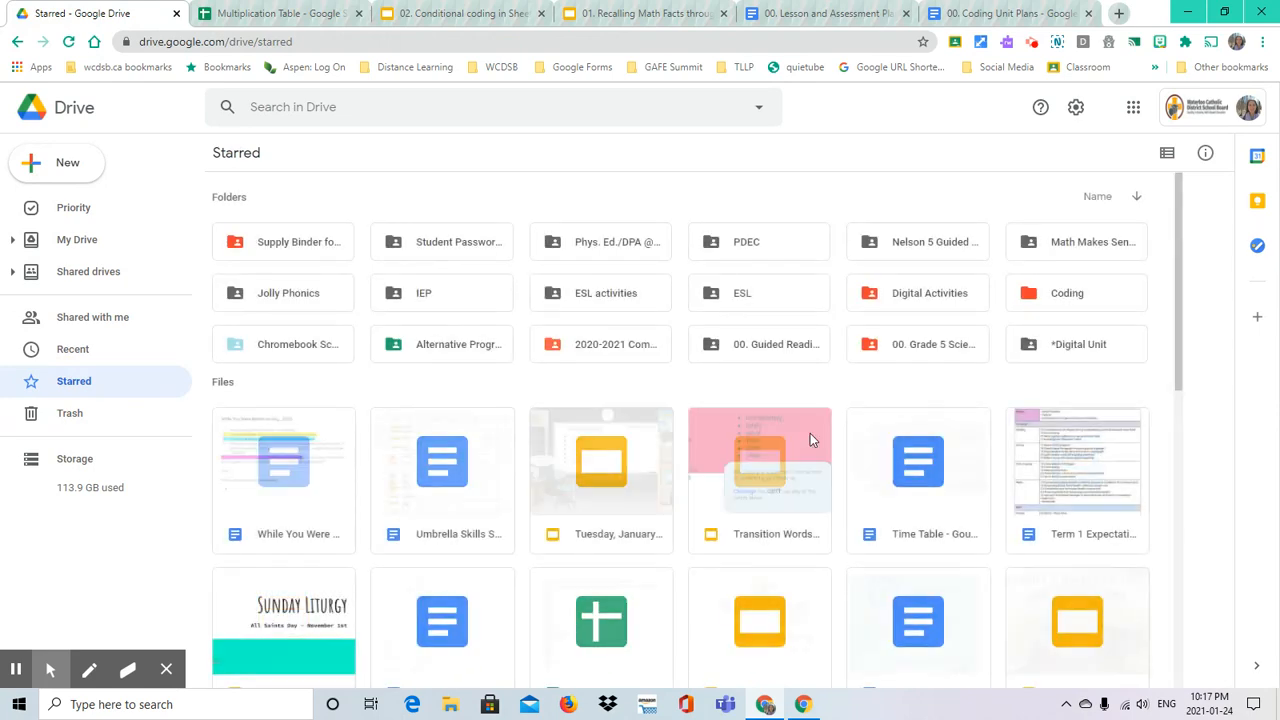
{"action": "scroll", "coordinate": [491, 531], "scroll_direction": "down", "scroll_amount": 4}
{"action": "scroll", "coordinate": [480, 531], "scroll_direction": "up", "scroll_amount": 4}
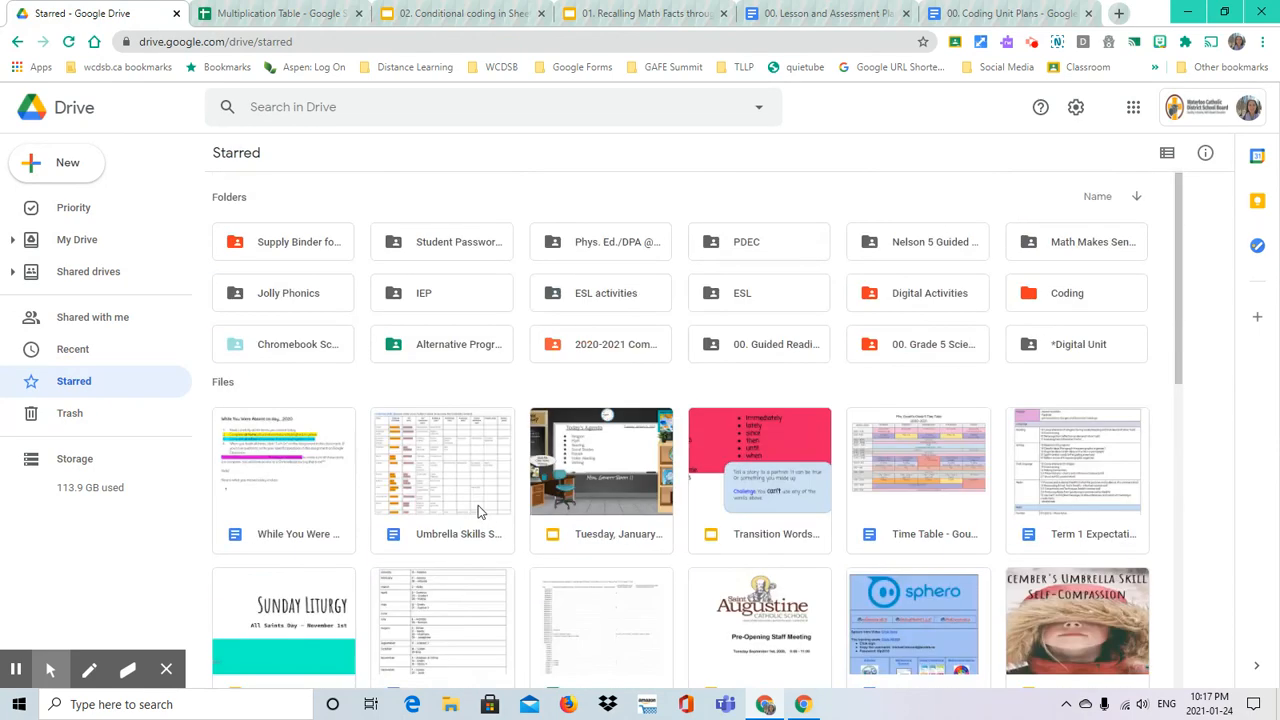
{"action": "left_click", "coordinate": [279, 14]}
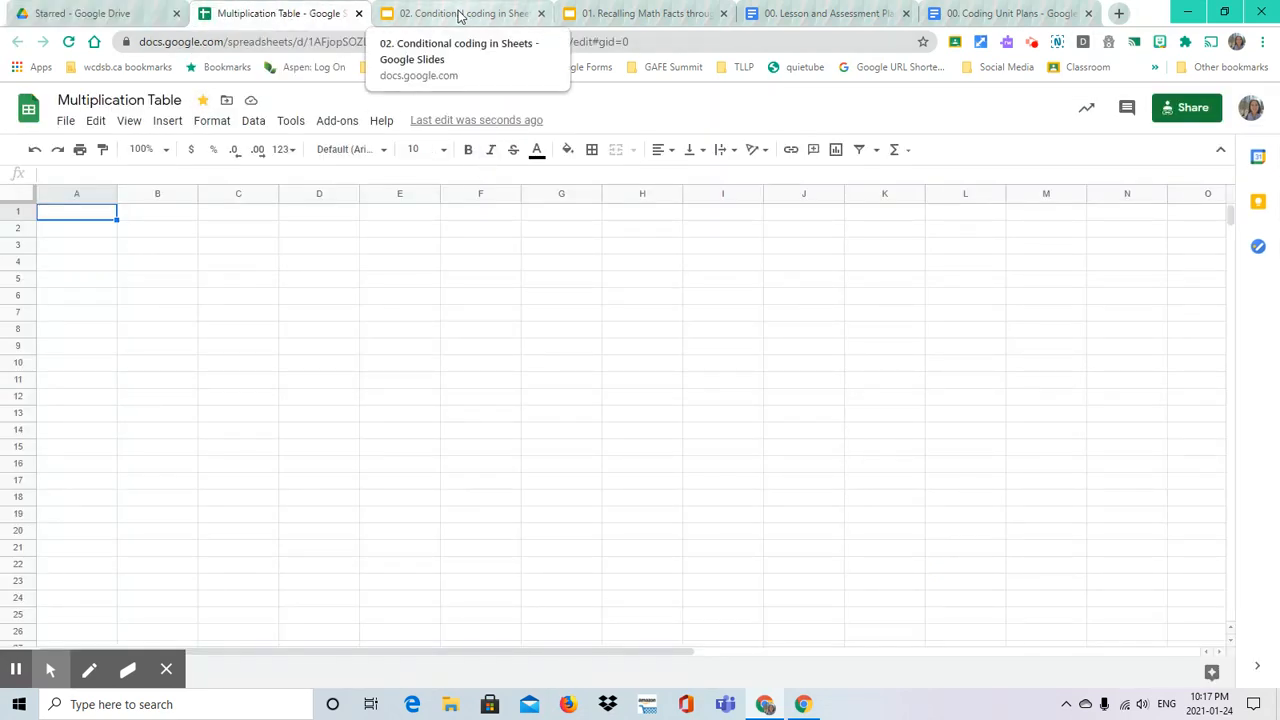
Reread the "Getting started" instructions in the conditional coding slides and return to the Multiplication Table spreadsheet
{"action": "left_click", "coordinate": [459, 15]}
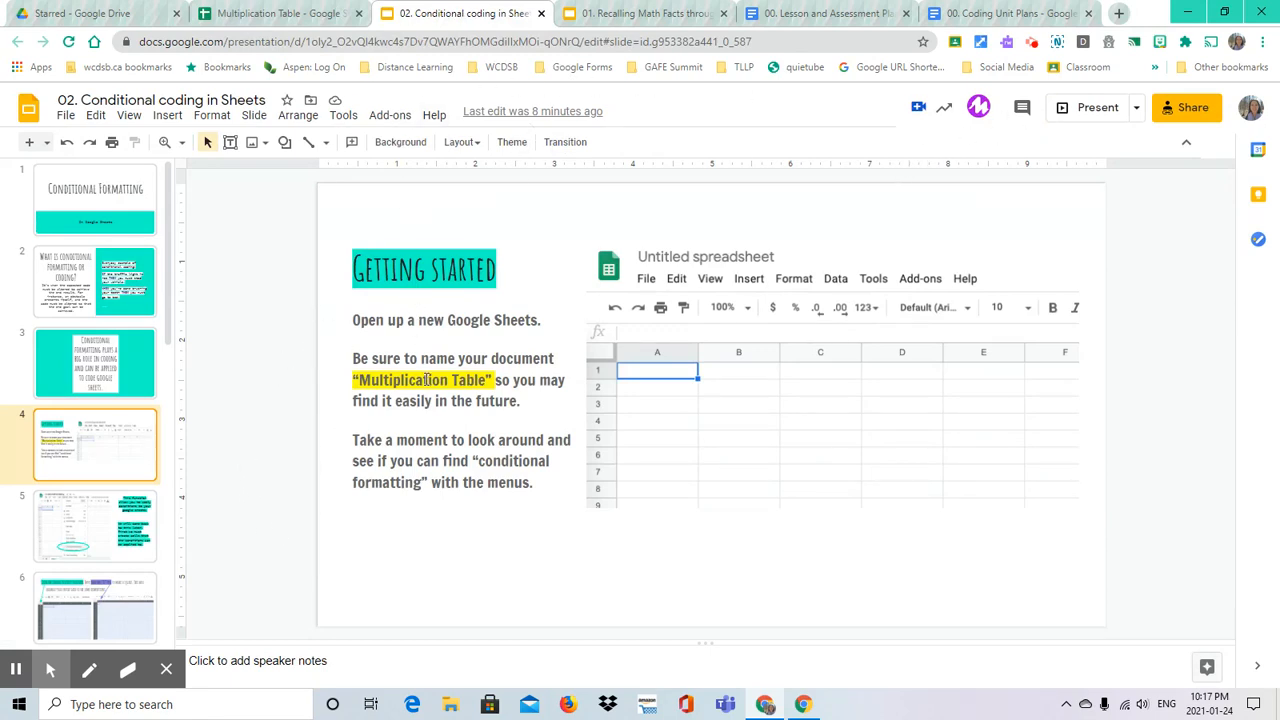
{"action": "left_click", "coordinate": [250, 14]}
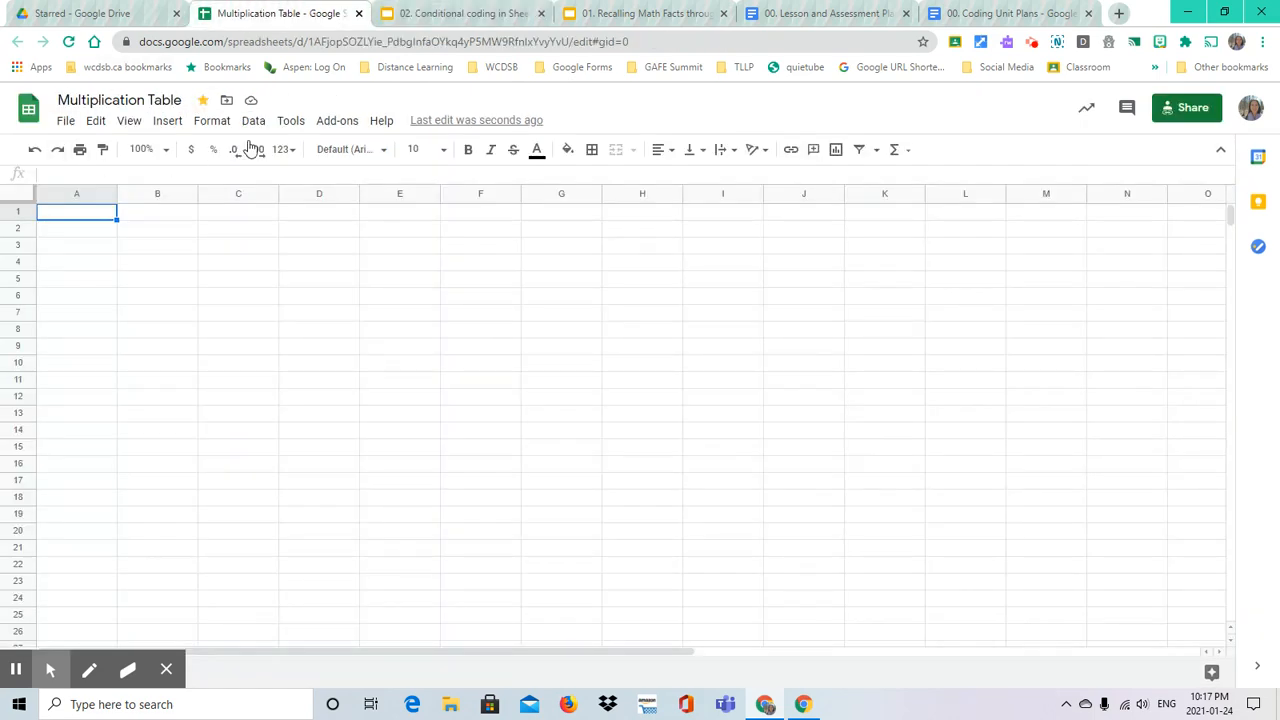
{"action": "left_click", "coordinate": [455, 10]}
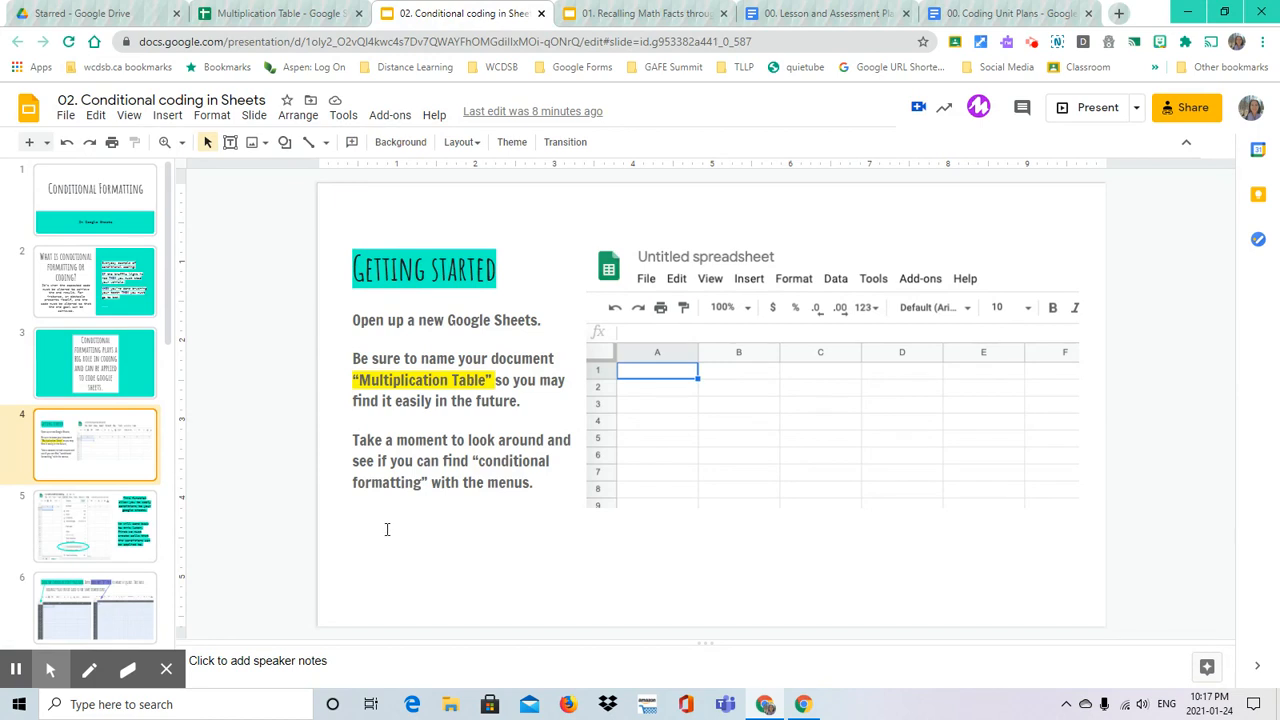
{"action": "left_click", "coordinate": [292, 14]}
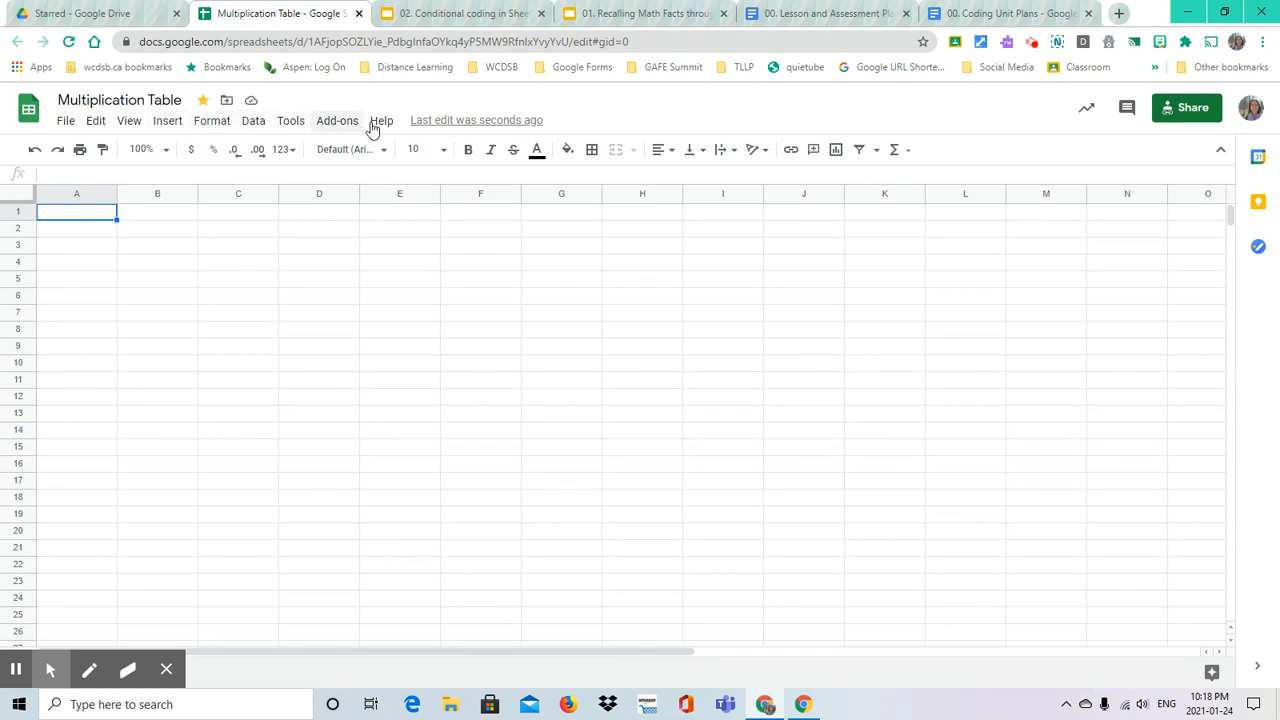
Look through the spreadsheet's File, Edit, Format and Add-ons commands for the conditional formatting option without applying anything
{"action": "left_click", "coordinate": [66, 123]}
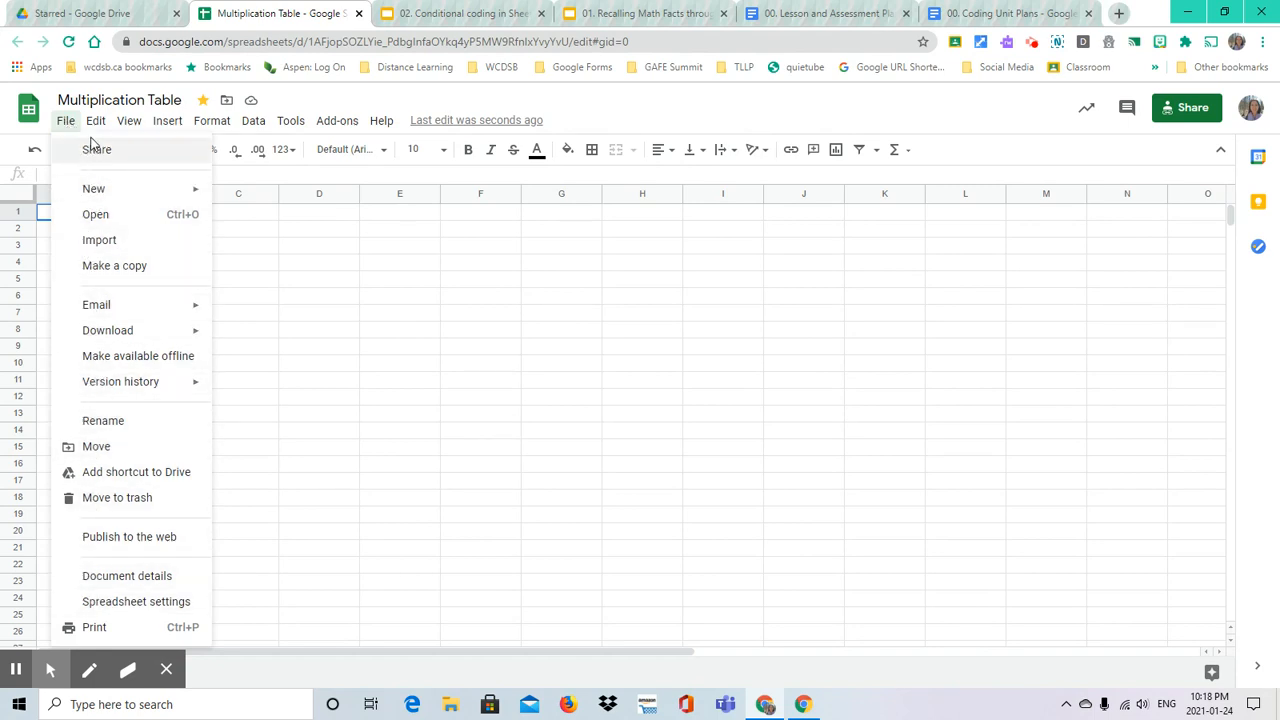
{"action": "mouse_move", "coordinate": [95, 121]}
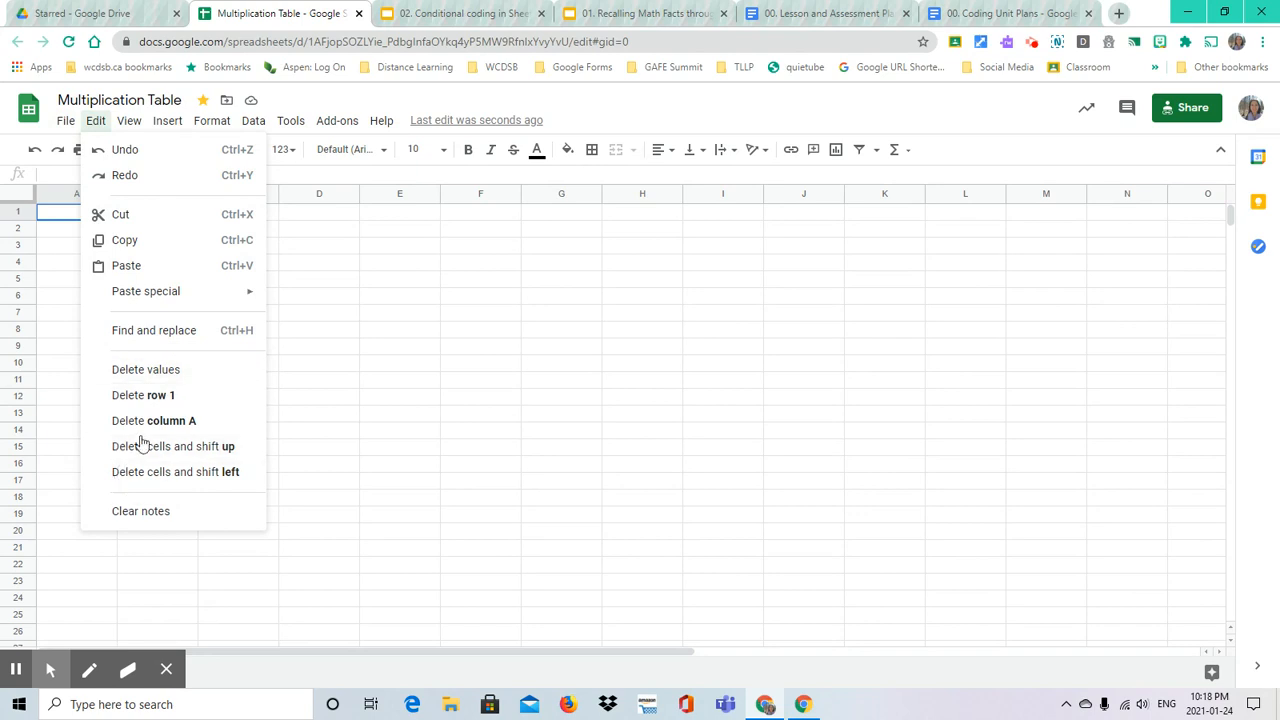
{"action": "mouse_move", "coordinate": [136, 125]}
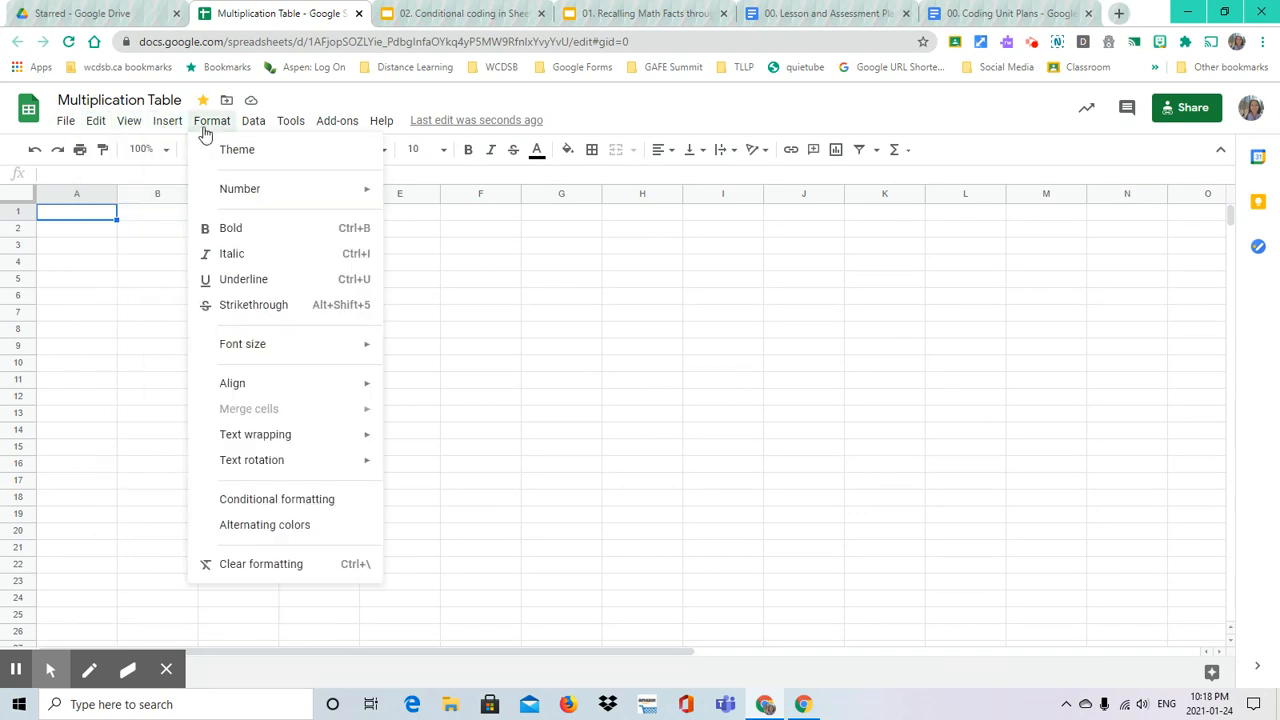
{"action": "mouse_move", "coordinate": [245, 132]}
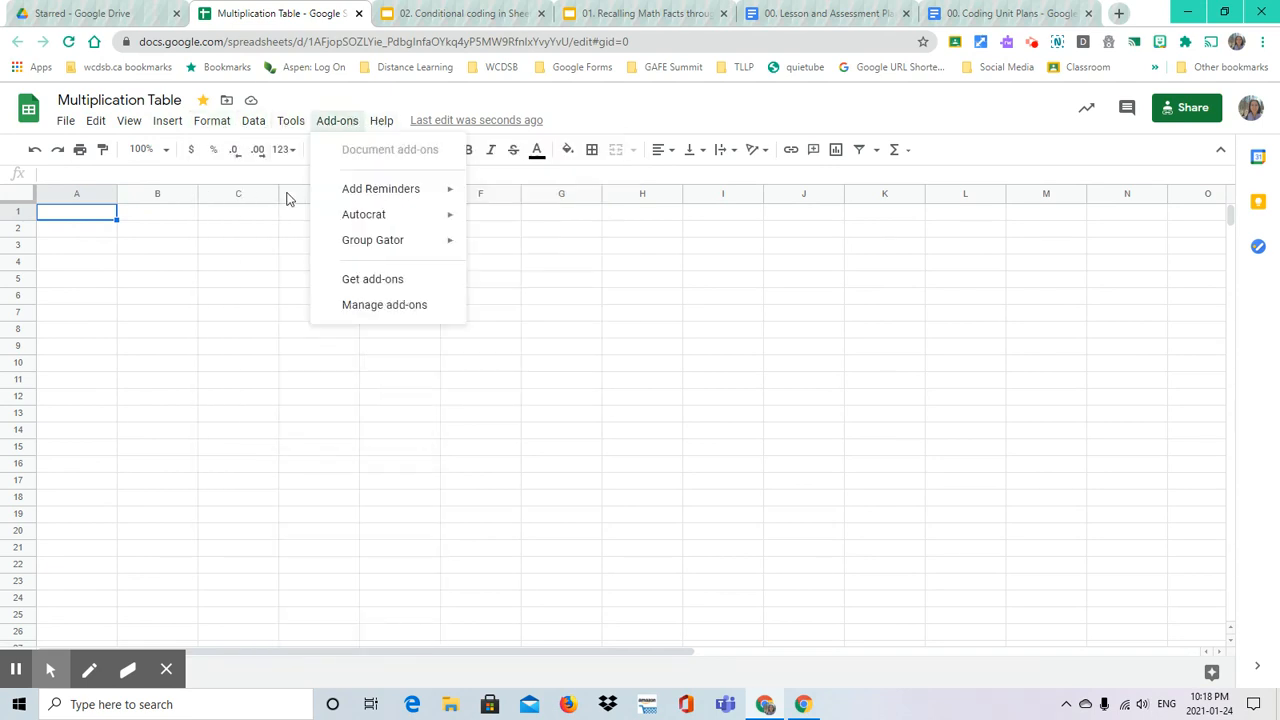
{"action": "left_click", "coordinate": [232, 313]}
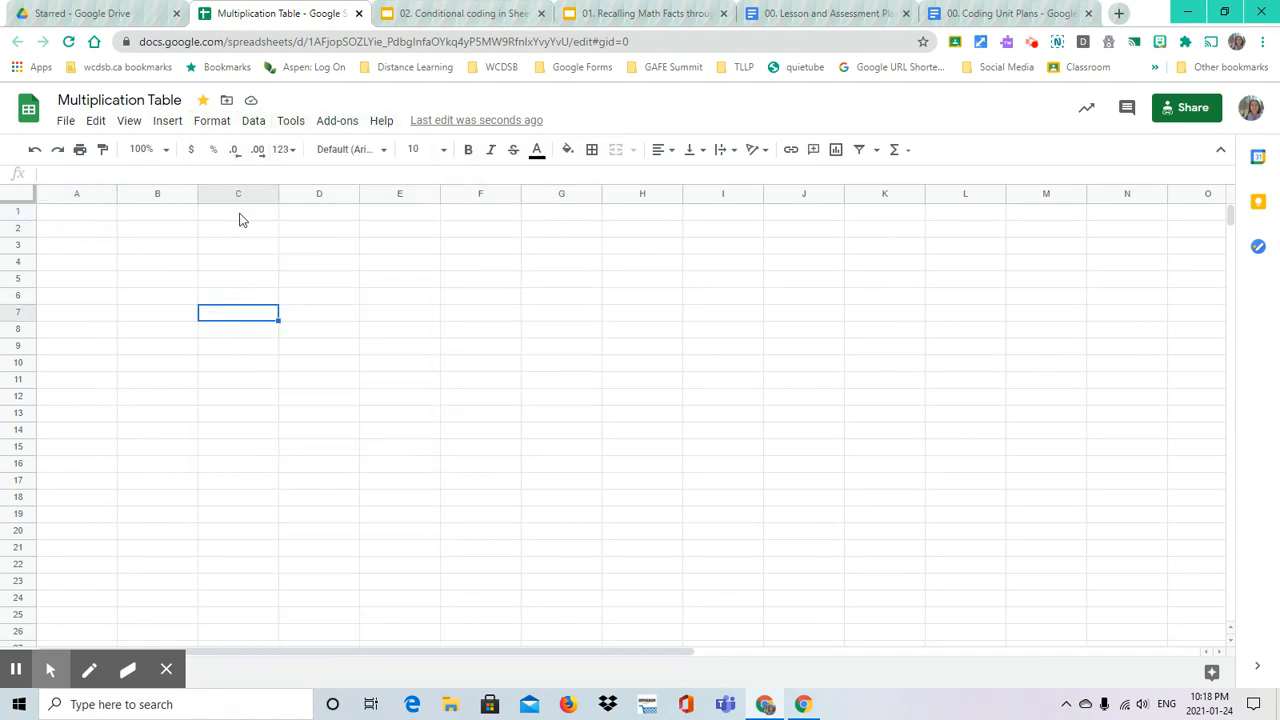
Present the conditional coding slides from slide 4 through the slide on making square cells, and return to the Multiplication Table spreadsheet
{"action": "left_click", "coordinate": [418, 14]}
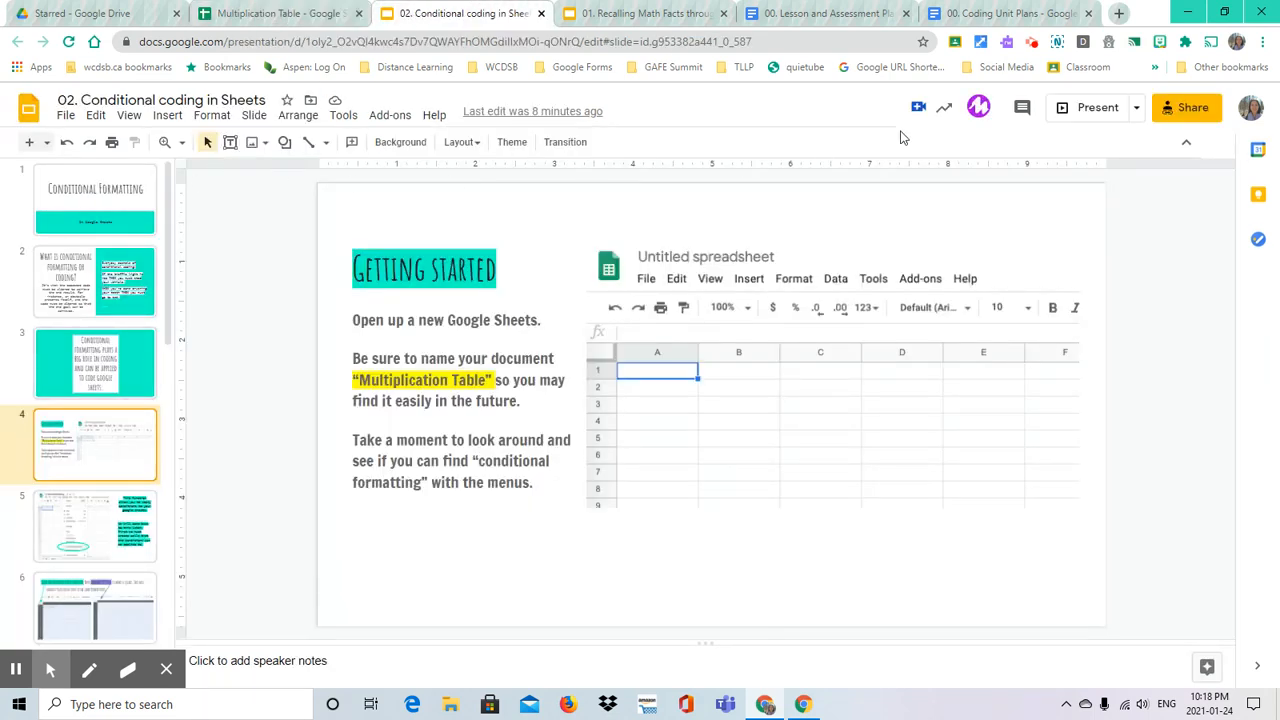
{"action": "left_click", "coordinate": [1086, 112]}
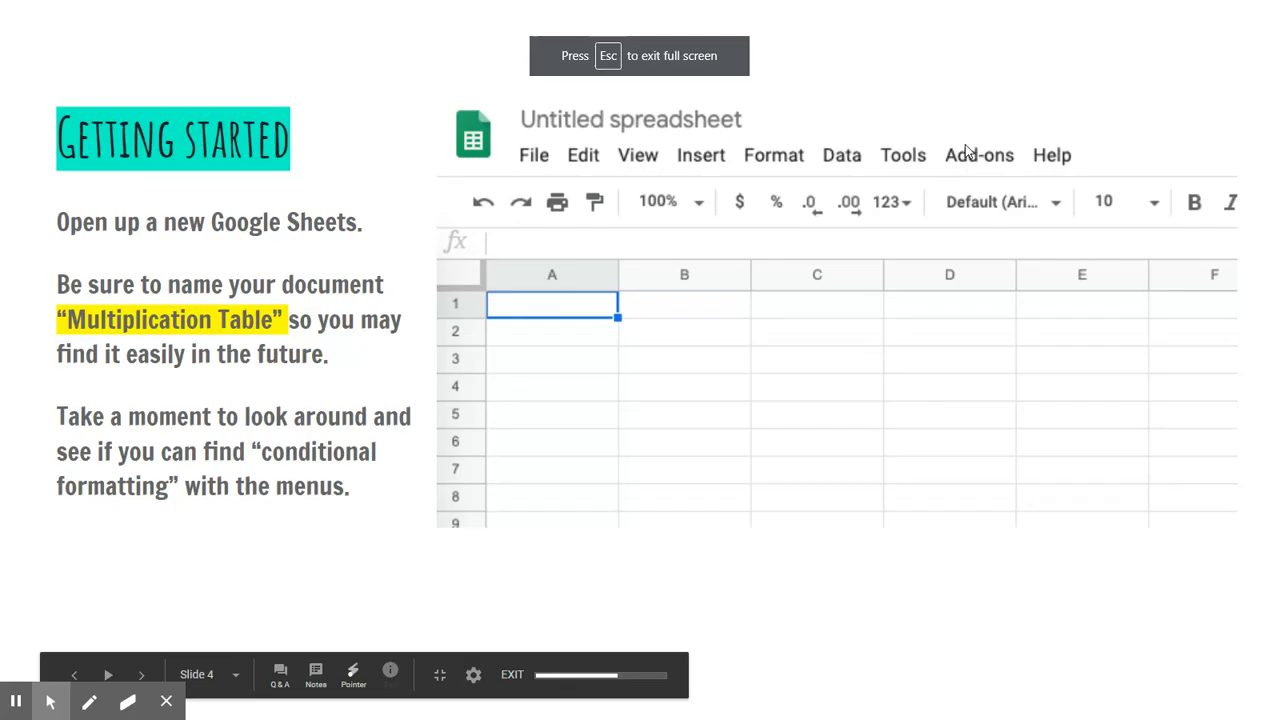
{"action": "left_click", "coordinate": [965, 145]}
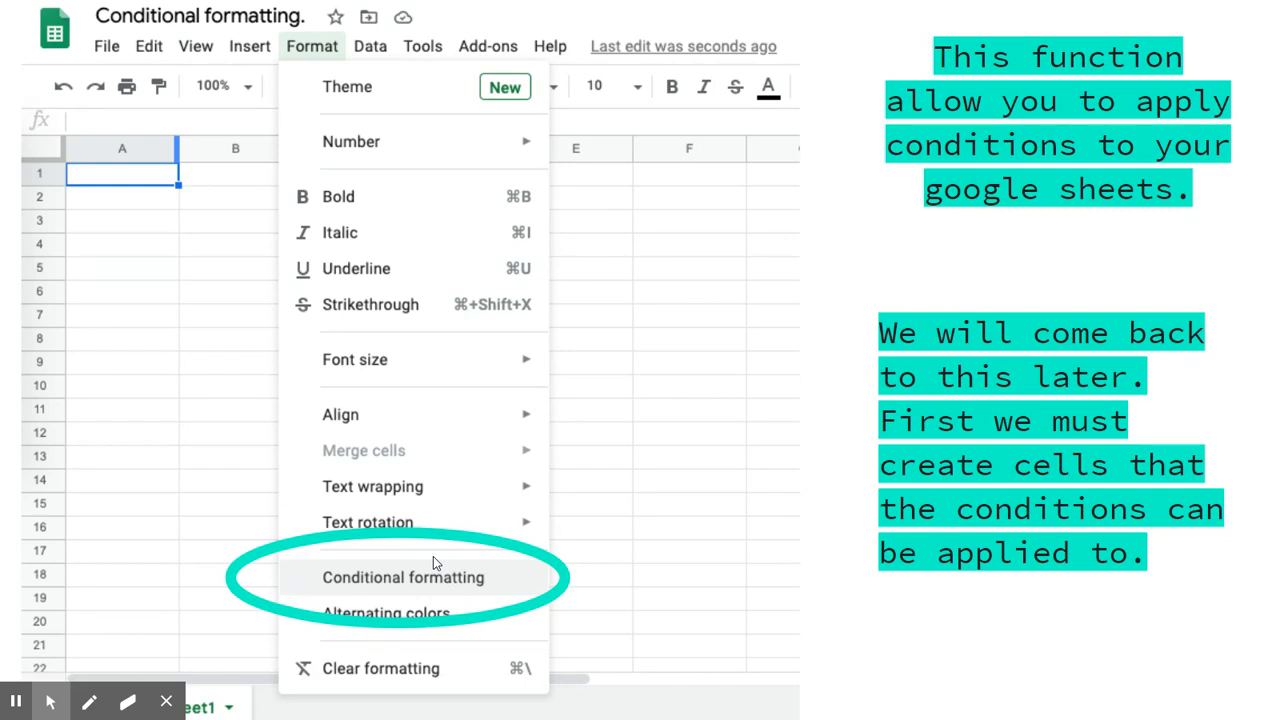
{"action": "key", "text": "Right"}
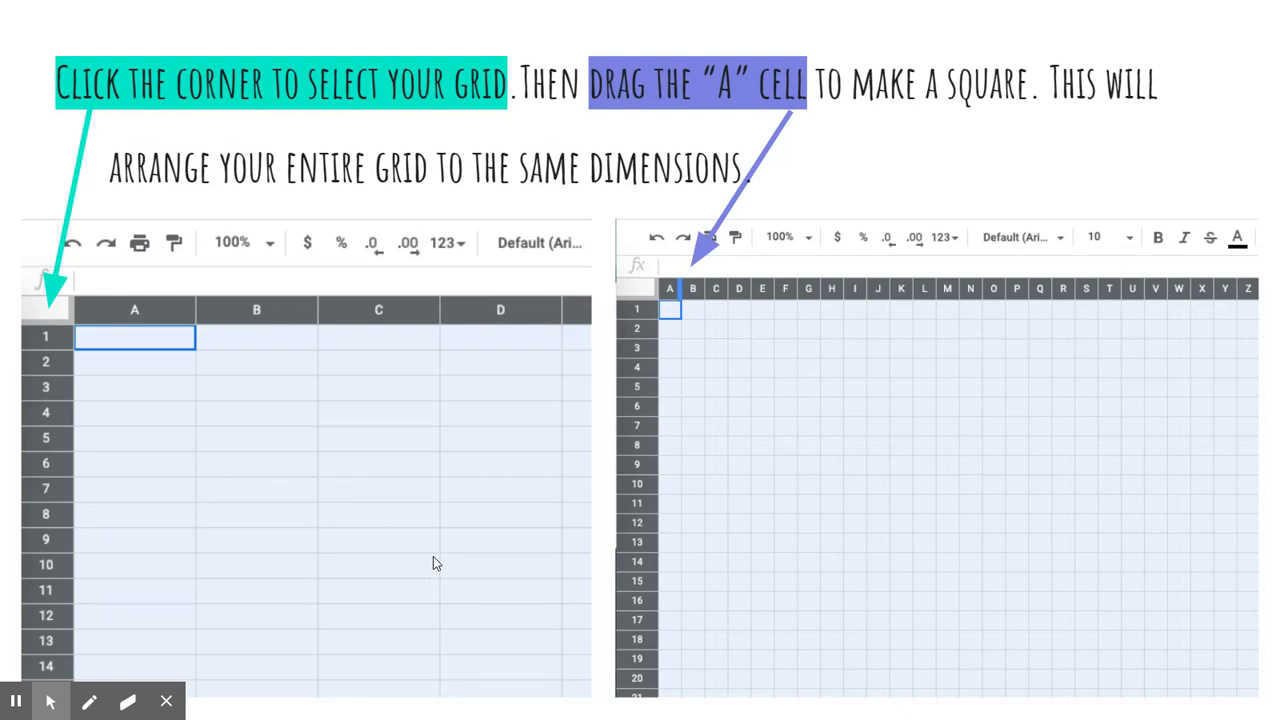
{"action": "key", "text": "Escape"}
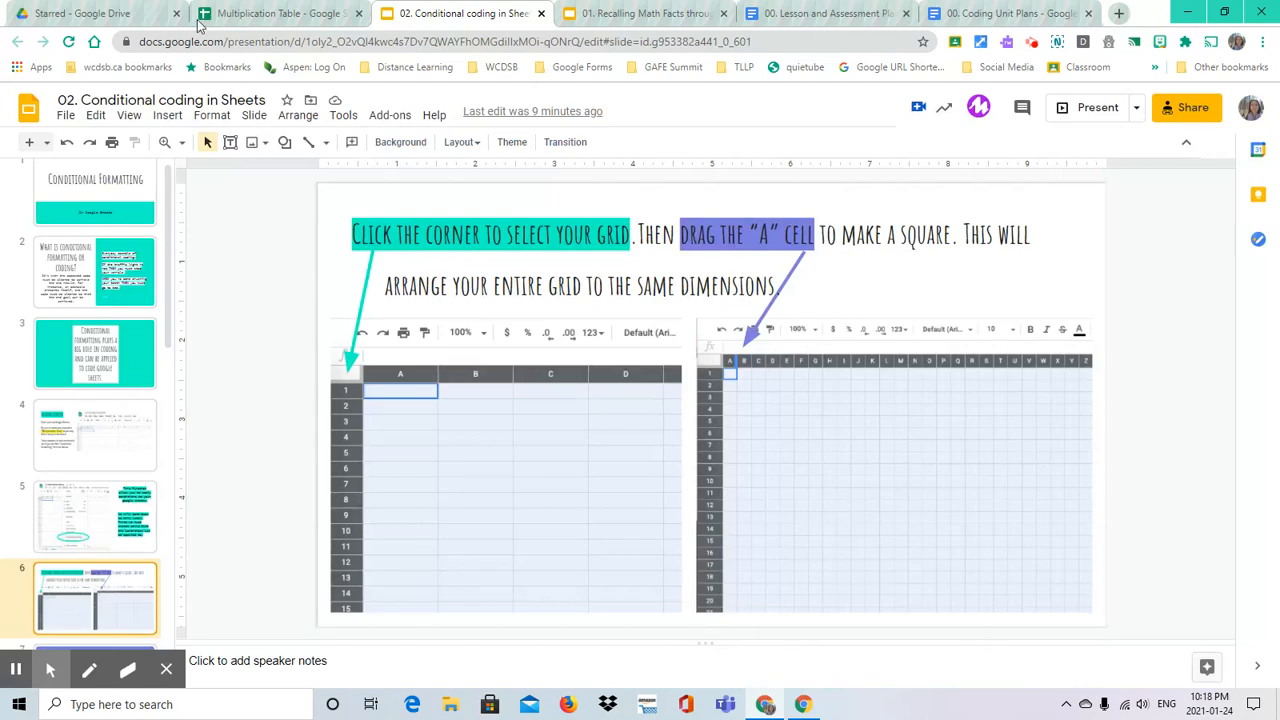
{"action": "left_click", "coordinate": [250, 16]}
Select the spreadsheet's entire grid, and clear that selection by selecting cell A2
{"action": "left_click", "coordinate": [148, 211]}
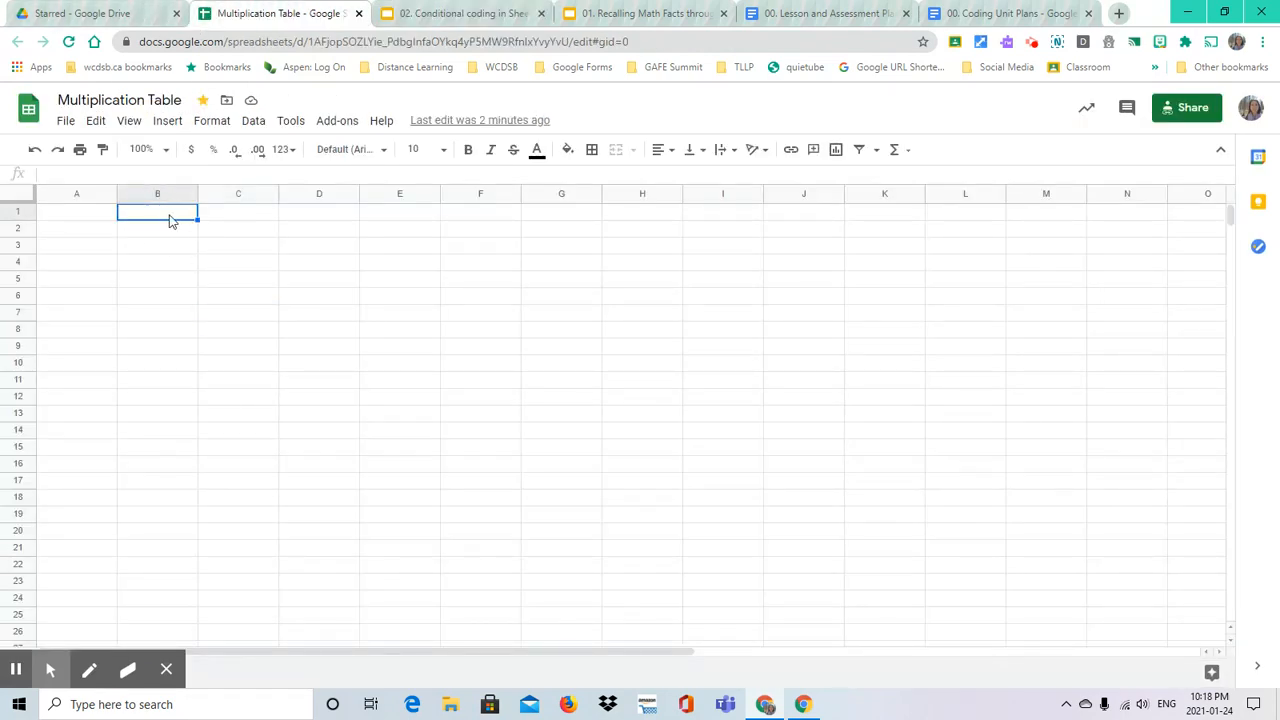
{"action": "left_click", "coordinate": [166, 231]}
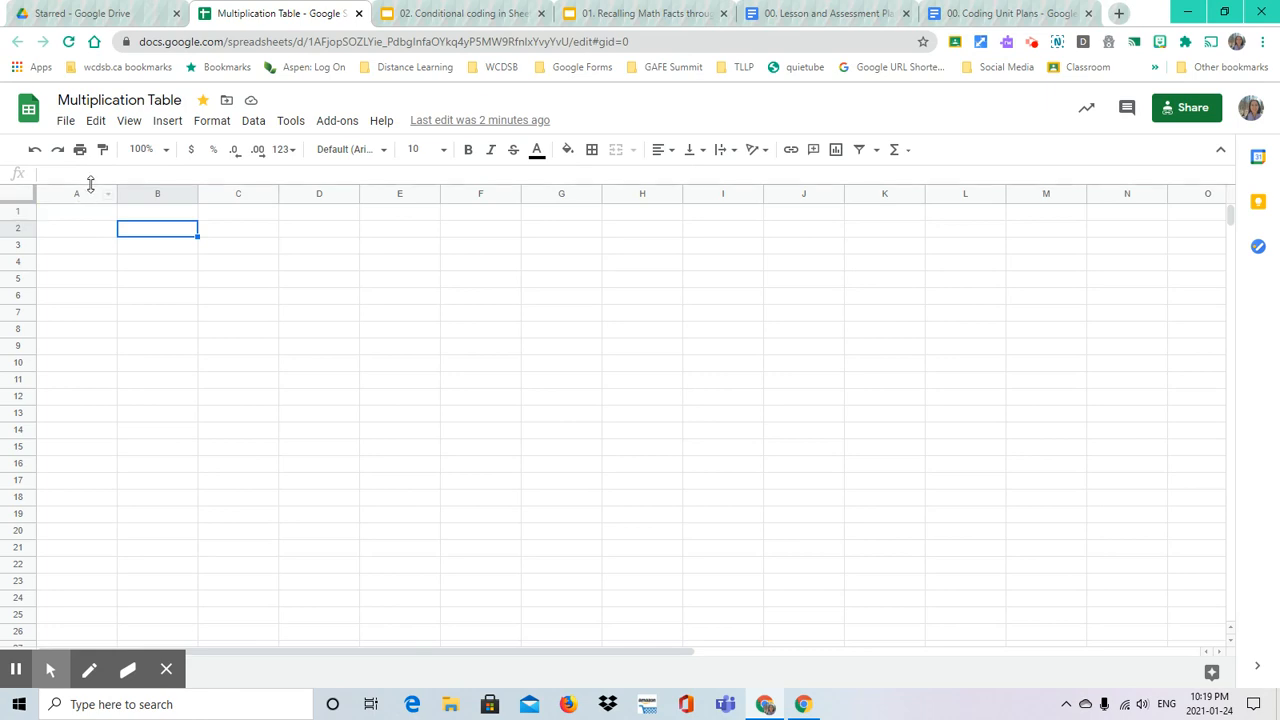
{"action": "left_click", "coordinate": [16, 197]}
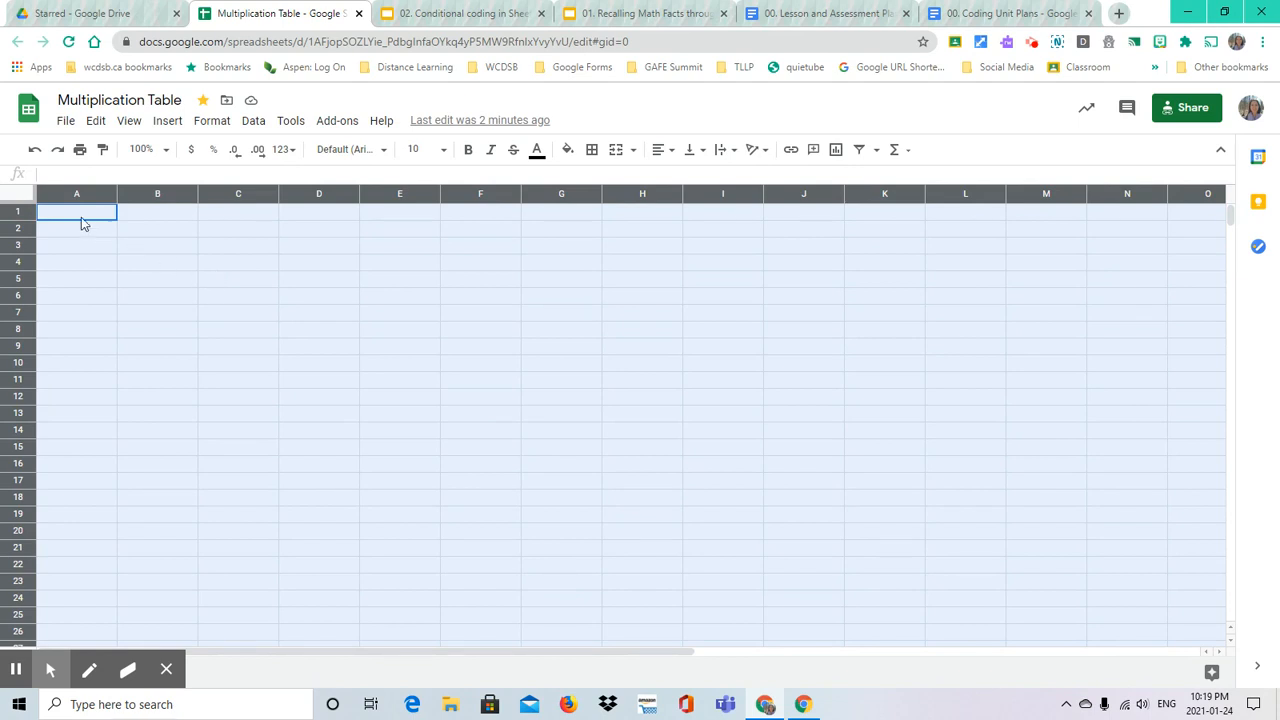
{"action": "left_click", "coordinate": [56, 229]}
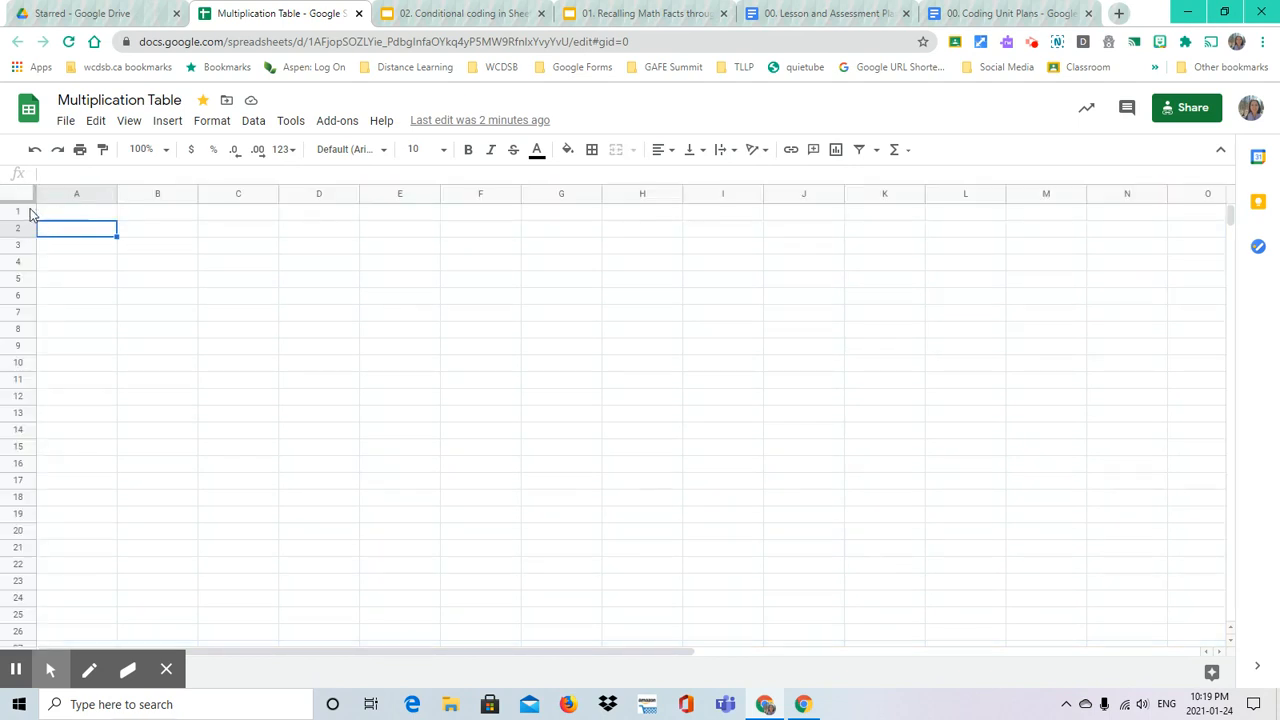
Select the spreadsheet's entire grid and narrow column A so that all cells become square
{"action": "left_click_drag", "start_coordinate": [46, 212], "coordinate": [36, 168]}
{"action": "left_click", "coordinate": [15, 200]}
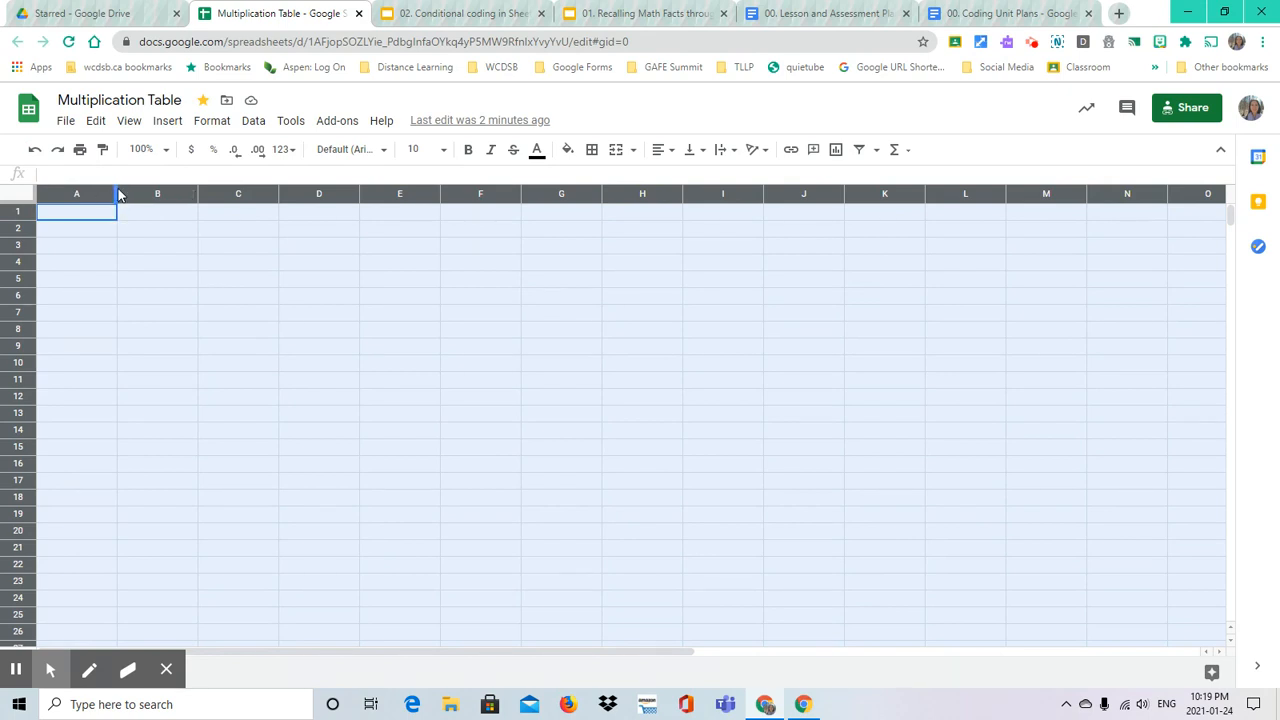
{"action": "left_click_drag", "start_coordinate": [115, 193], "coordinate": [54, 199]}
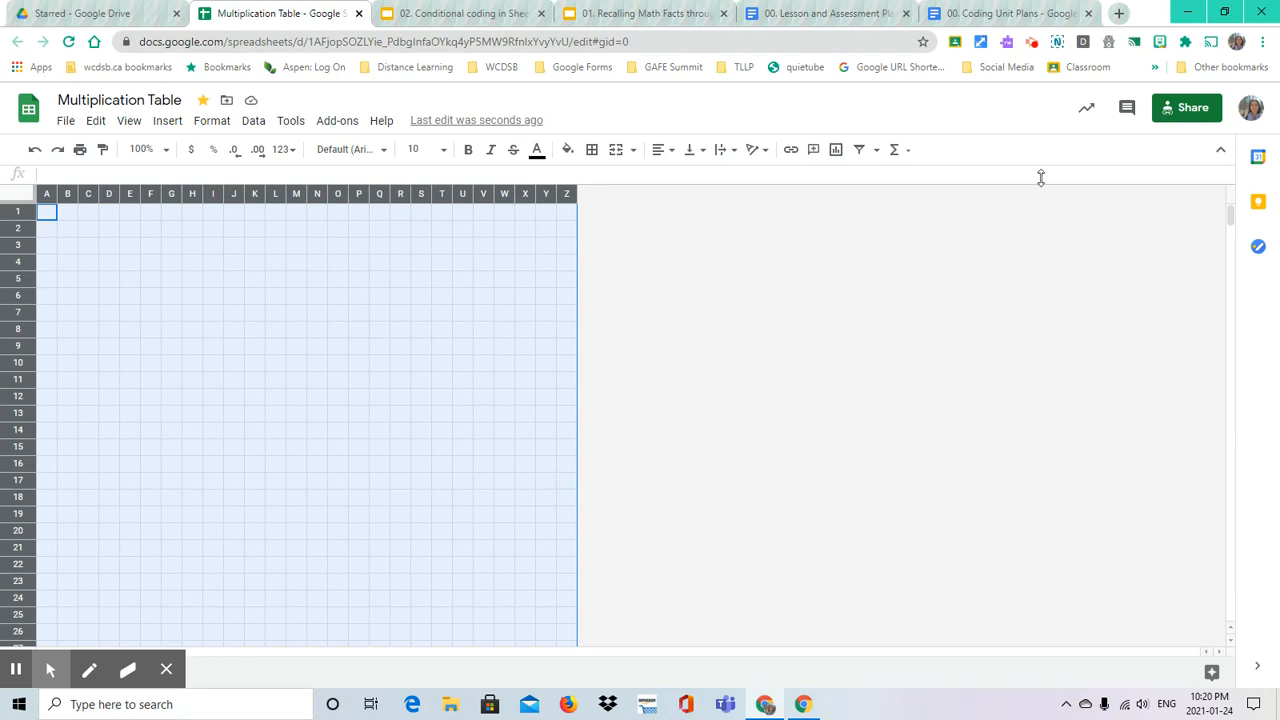
Read the conditional coding slide about copying and pasting the grid to enlarge it, and return to the Multiplication Table spreadsheet
{"action": "left_click", "coordinate": [470, 13]}
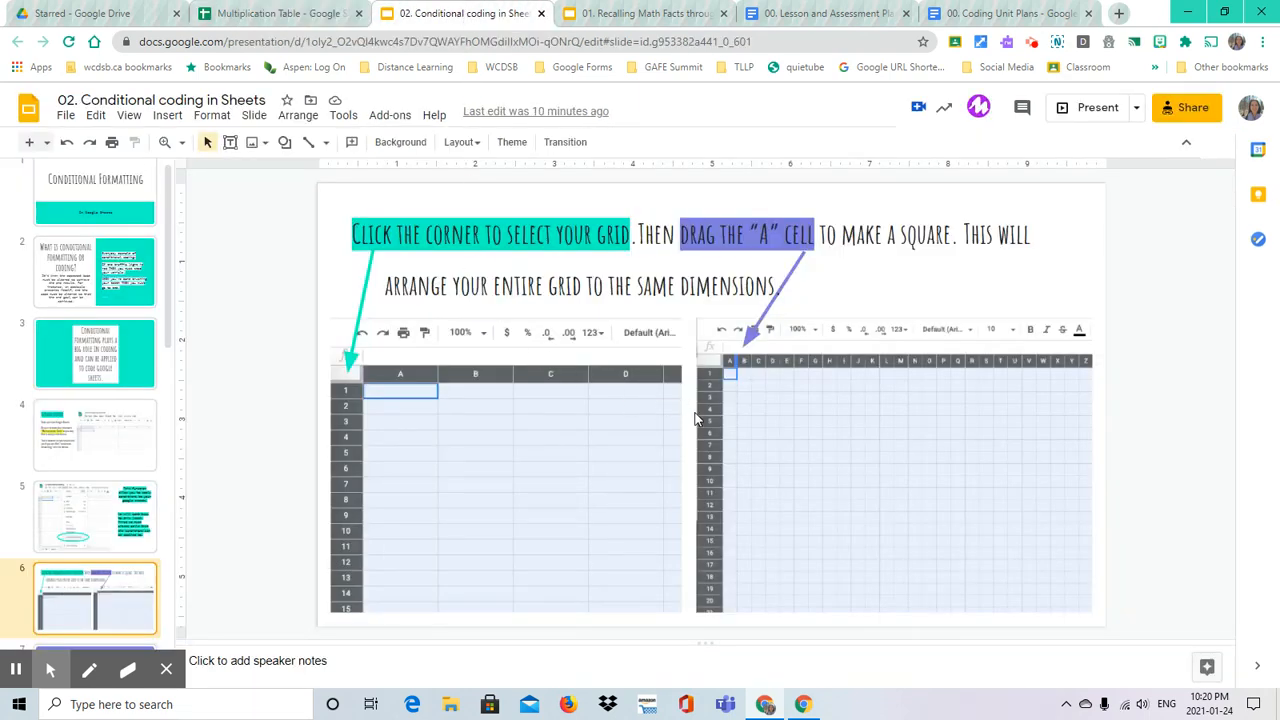
{"action": "left_click", "coordinate": [91, 620]}
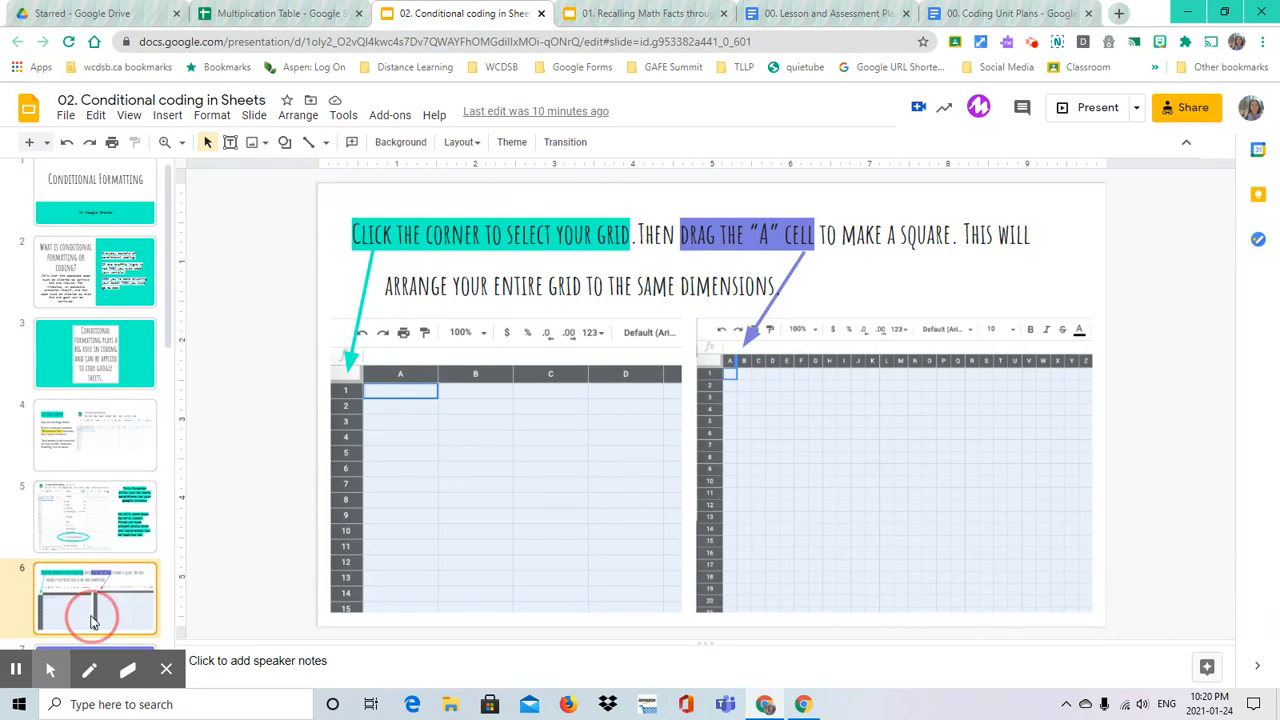
{"action": "key", "text": "Down"}
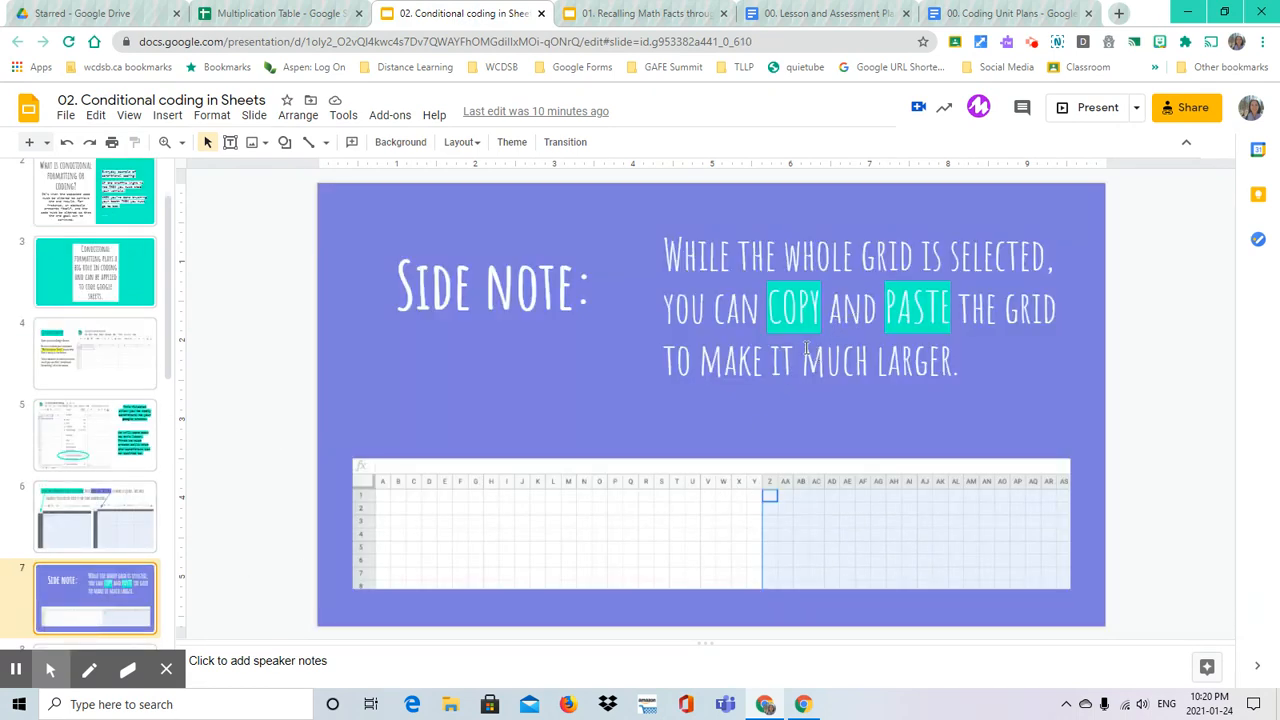
{"action": "left_click", "coordinate": [257, 14]}
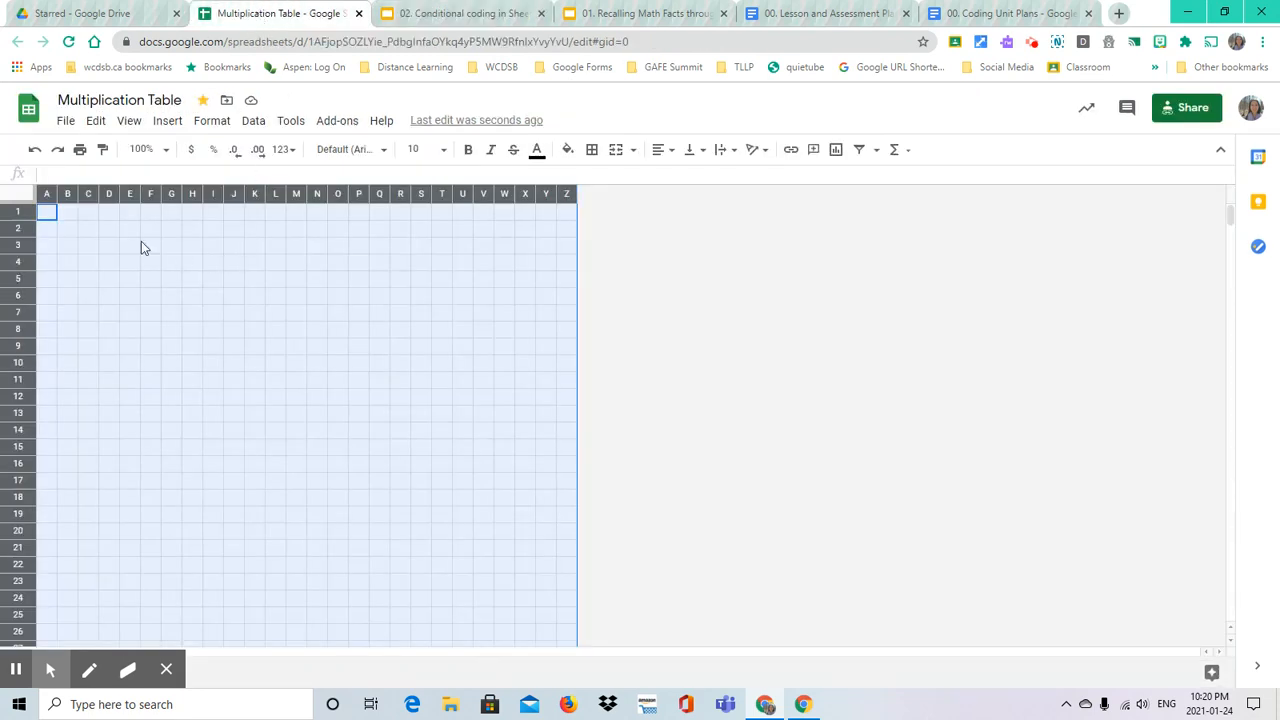
Copy the whole selected grid and paste it starting at cell Z1 to extend the sheet with more square columns
{"action": "right_click", "coordinate": [80, 264]}
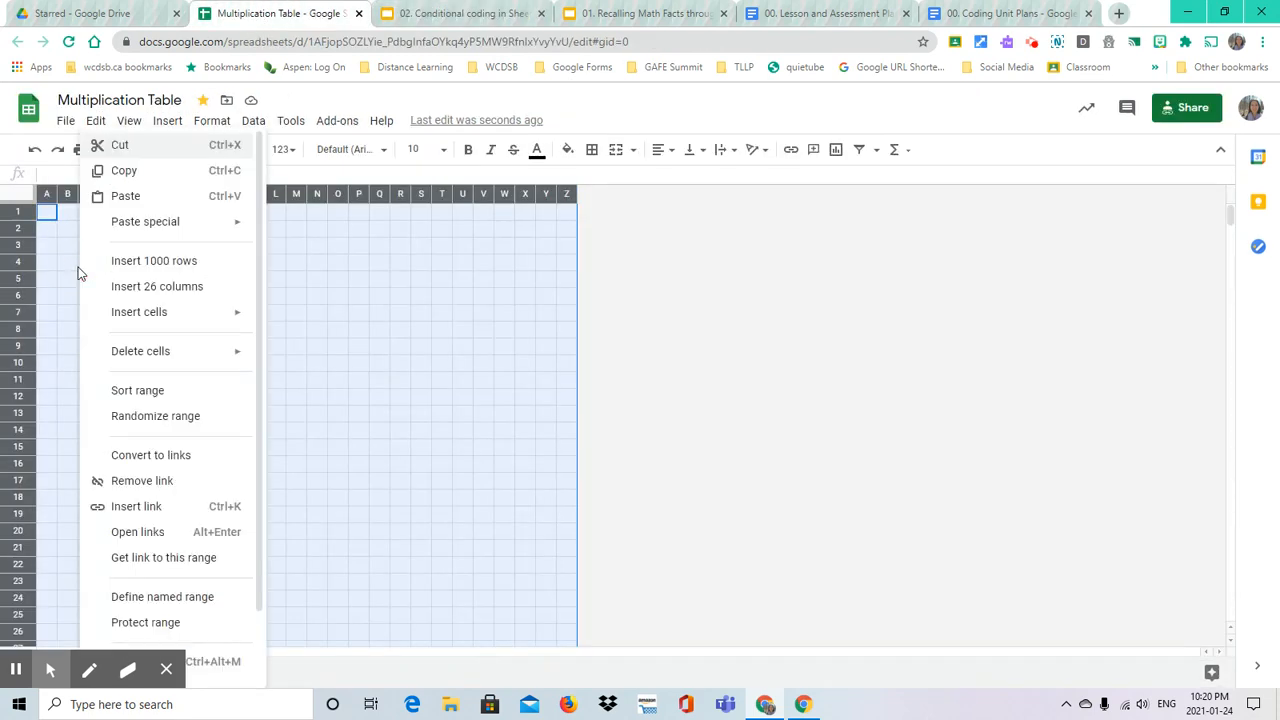
{"action": "left_click", "coordinate": [125, 170]}
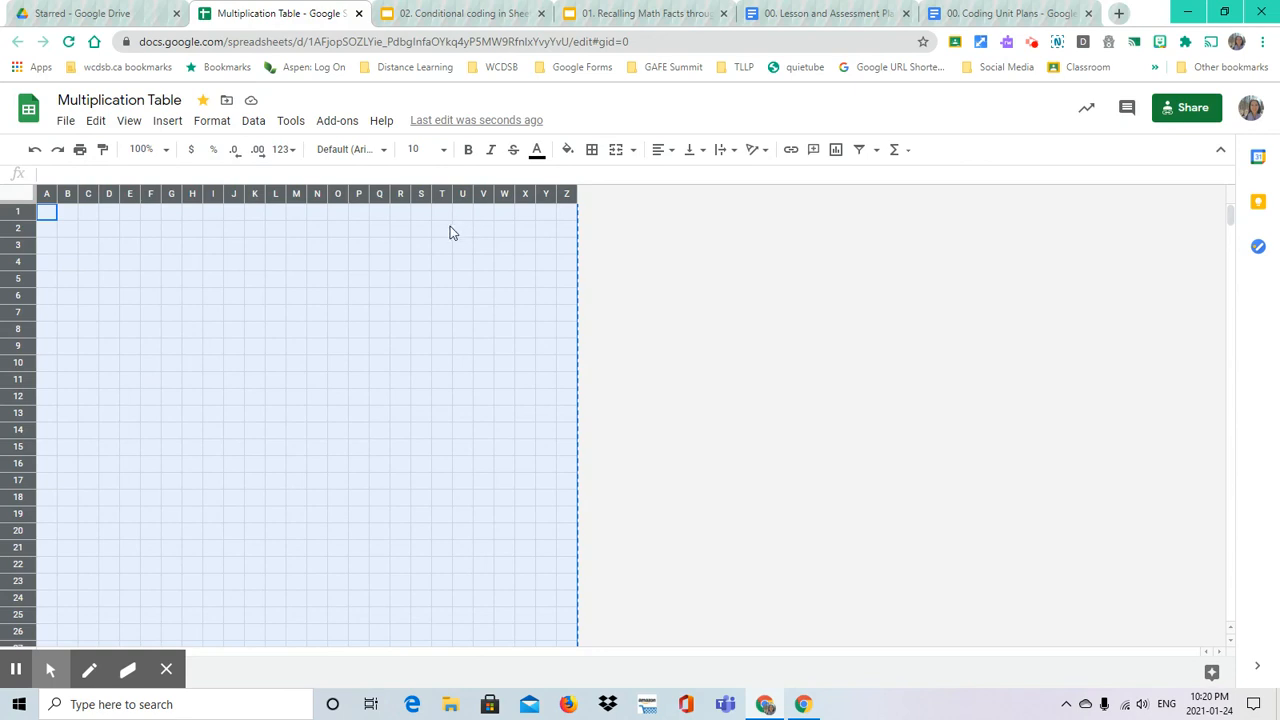
{"action": "left_click", "coordinate": [566, 214]}
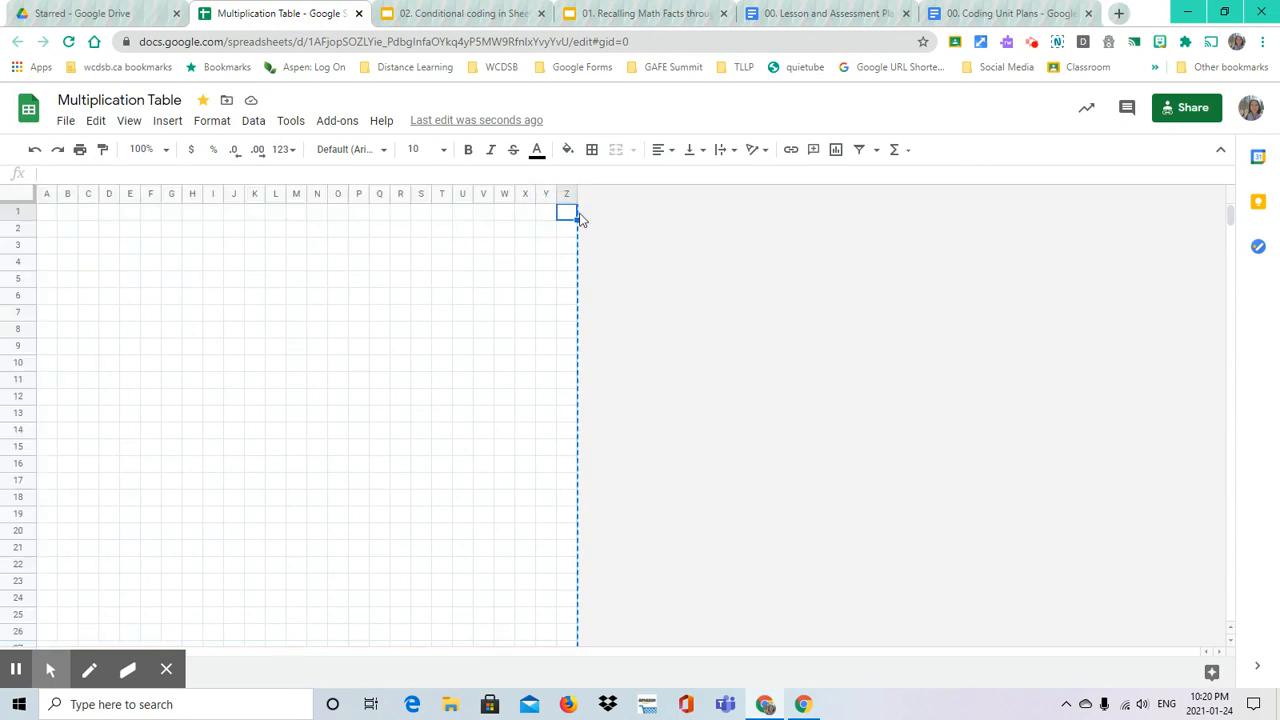
{"action": "key", "text": "ctrl+v"}
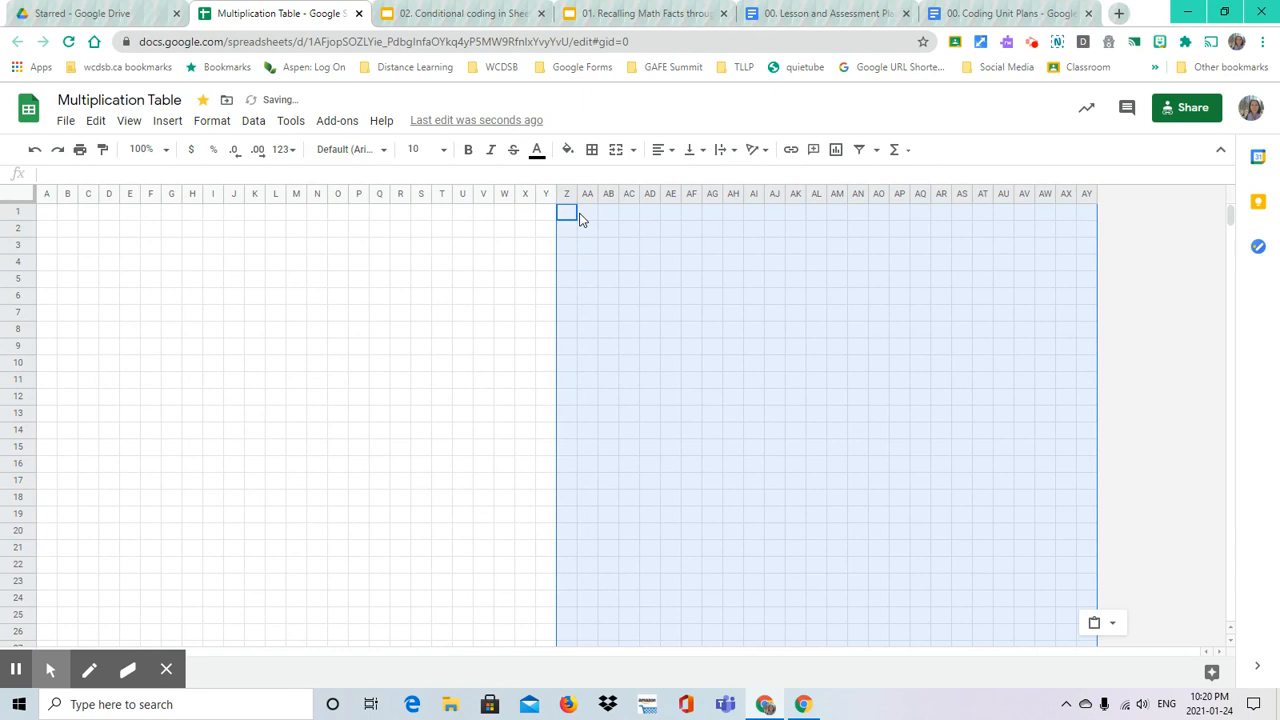
{"action": "right_click", "coordinate": [566, 215]}
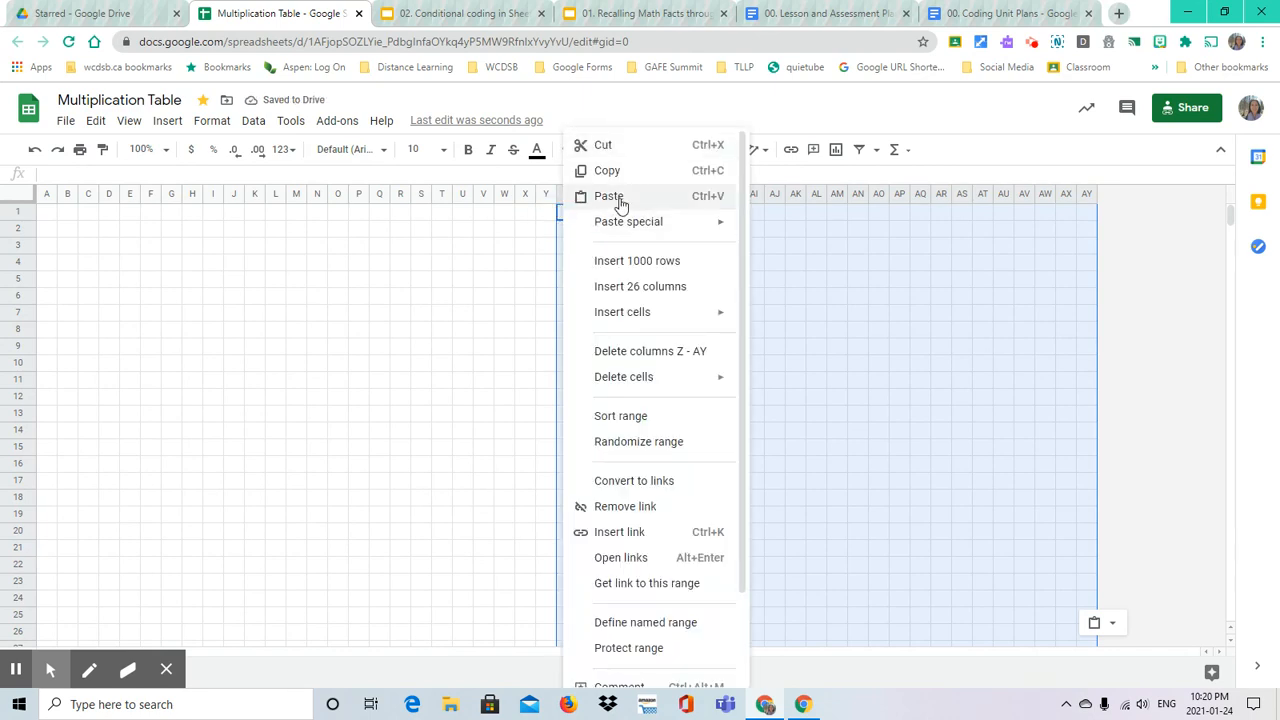
{"action": "left_click", "coordinate": [510, 246]}
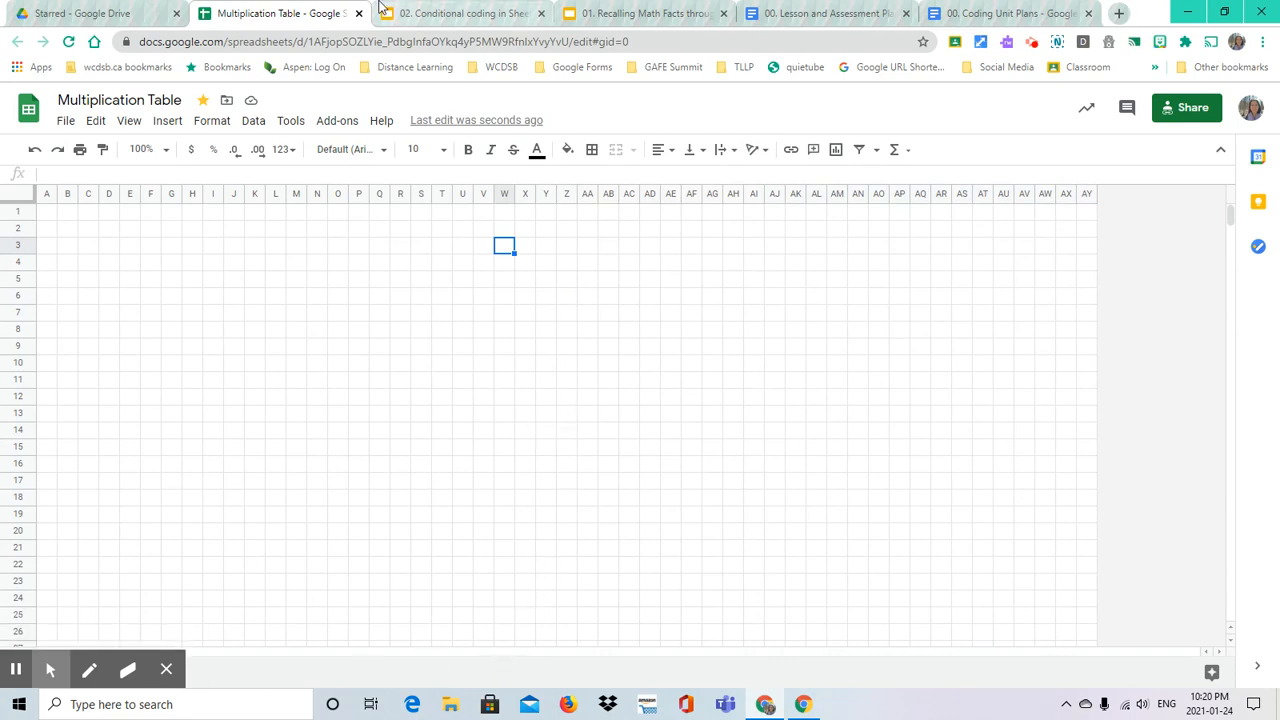
Read slide 8 of the conditional coding slides about creating the legend, and return to the Multiplication Table spreadsheet
{"action": "left_click", "coordinate": [437, 12]}
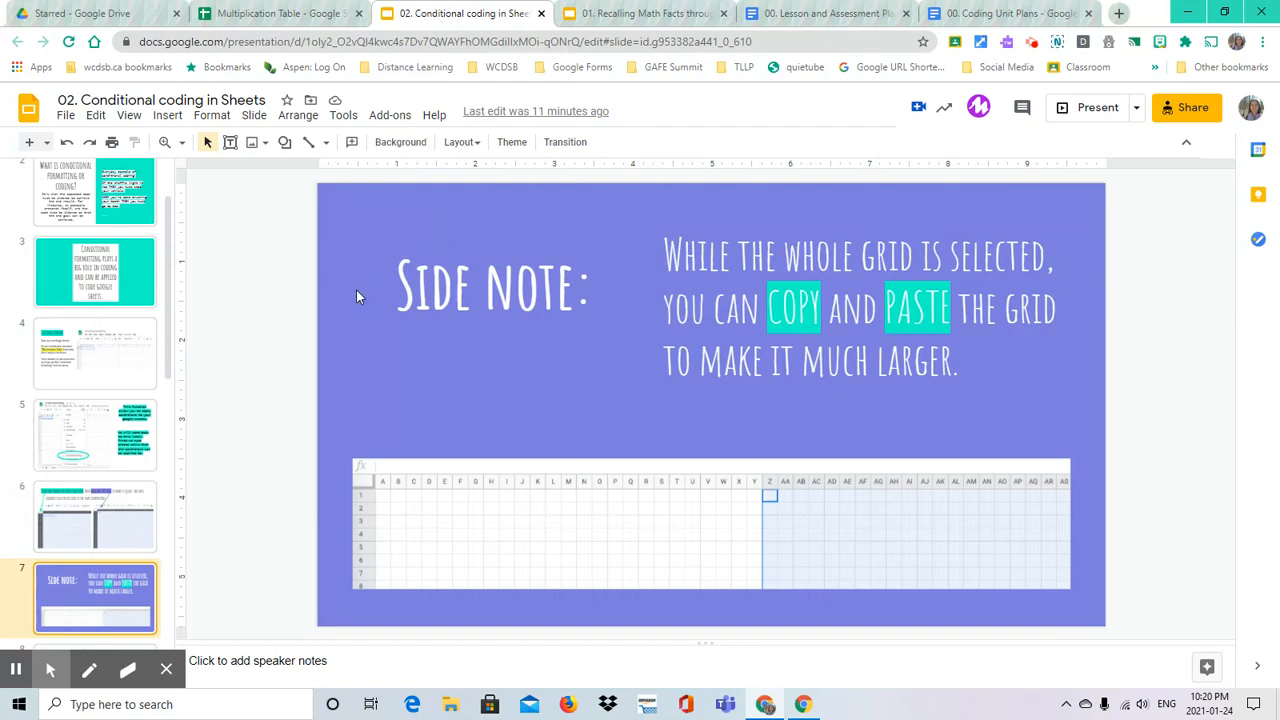
{"action": "left_click", "coordinate": [287, 16]}
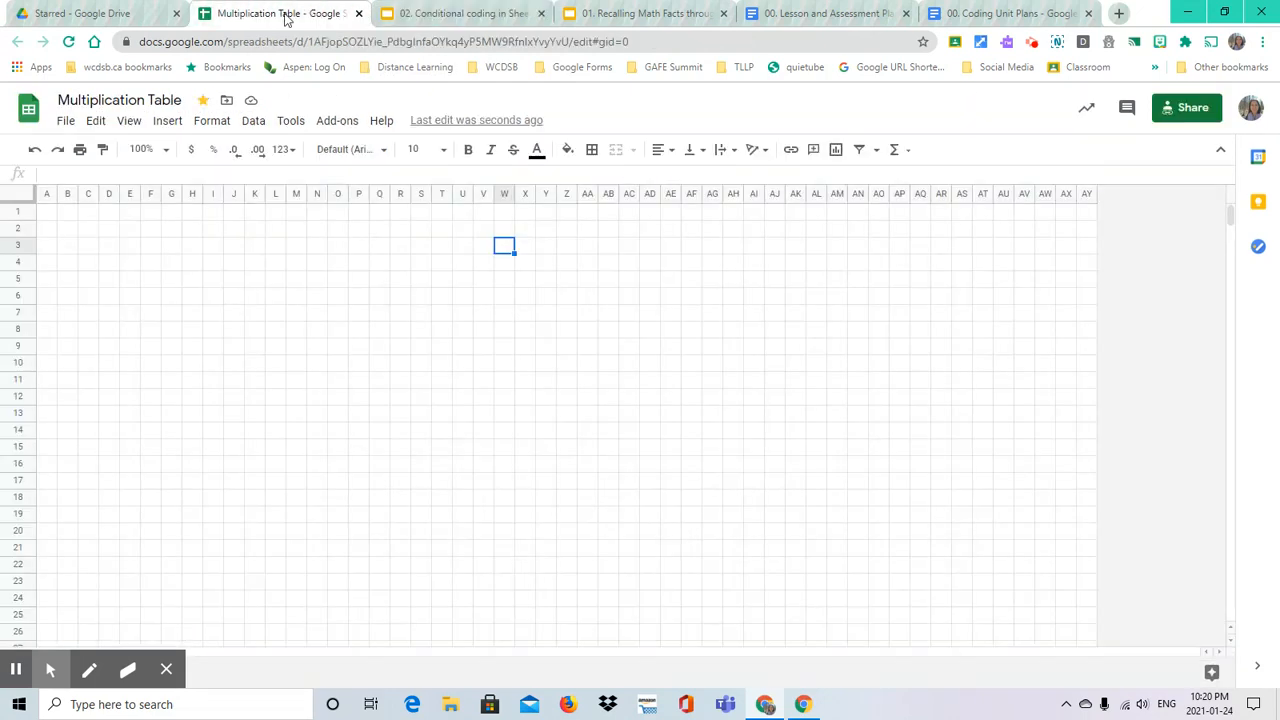
{"action": "left_click", "coordinate": [419, 11]}
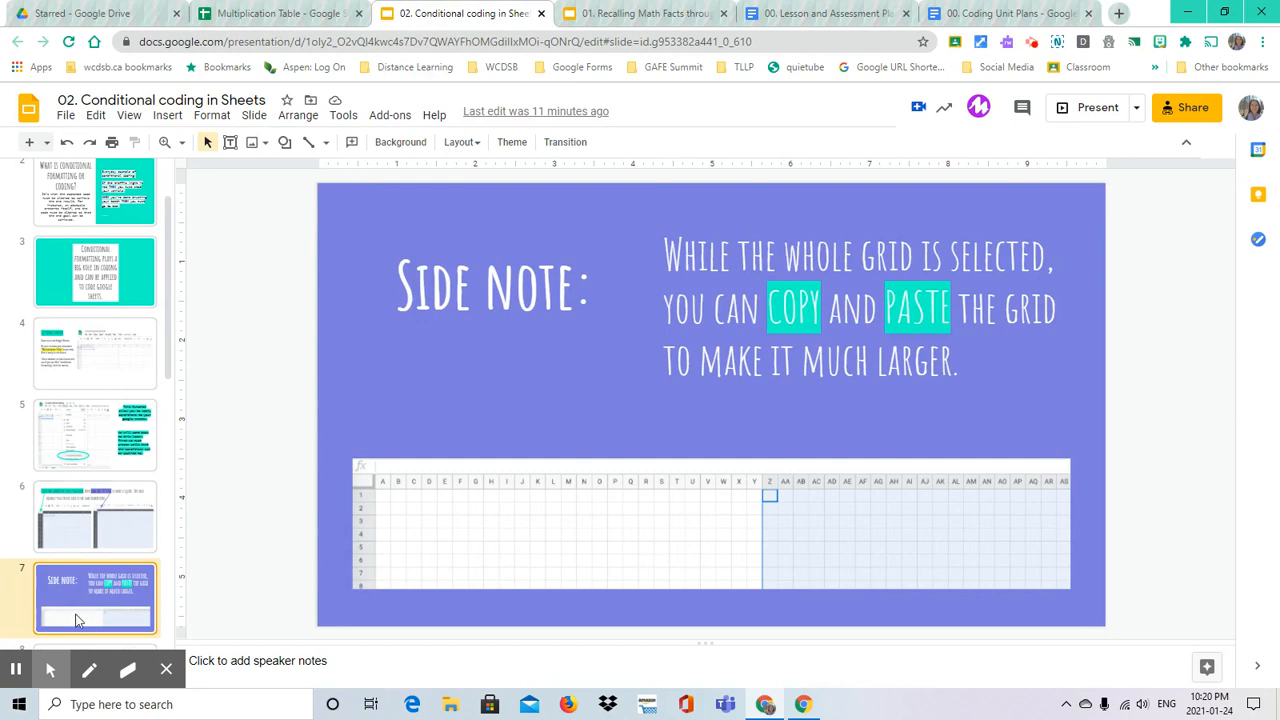
{"action": "scroll", "coordinate": [78, 620], "scroll_direction": "down", "scroll_amount": 5}
{"action": "left_click", "coordinate": [105, 362]}
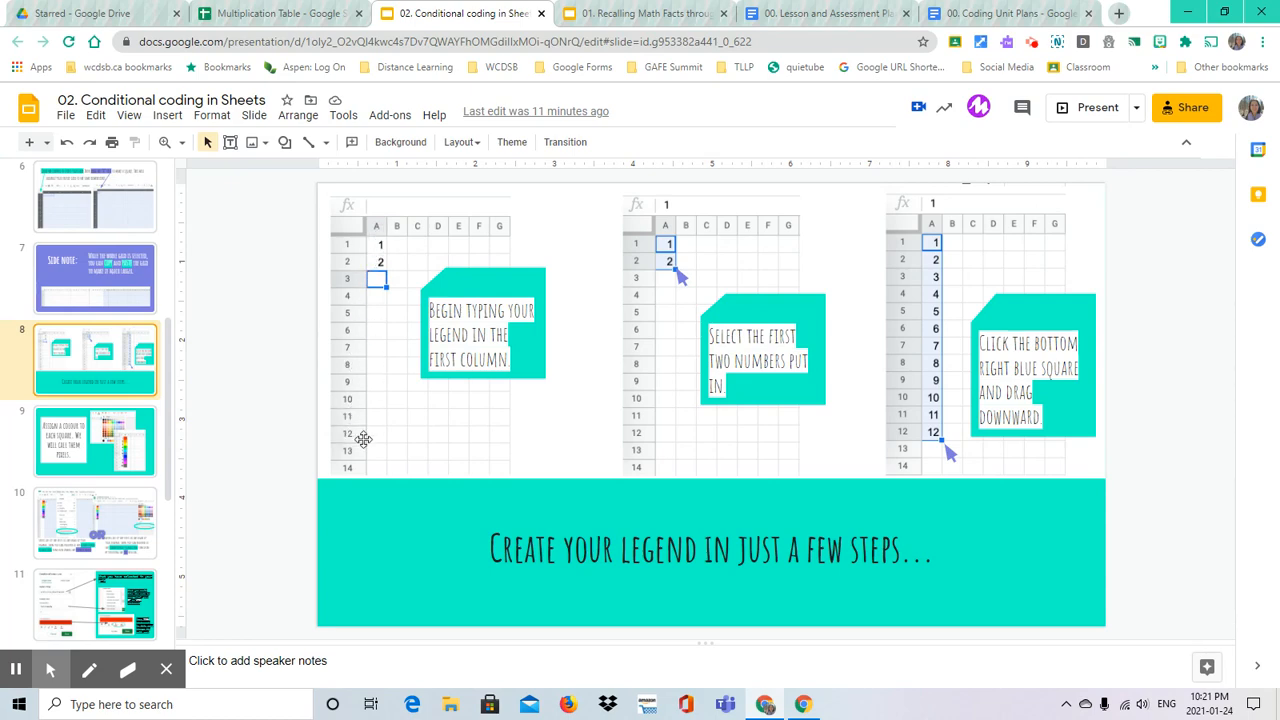
{"action": "left_click", "coordinate": [267, 14]}
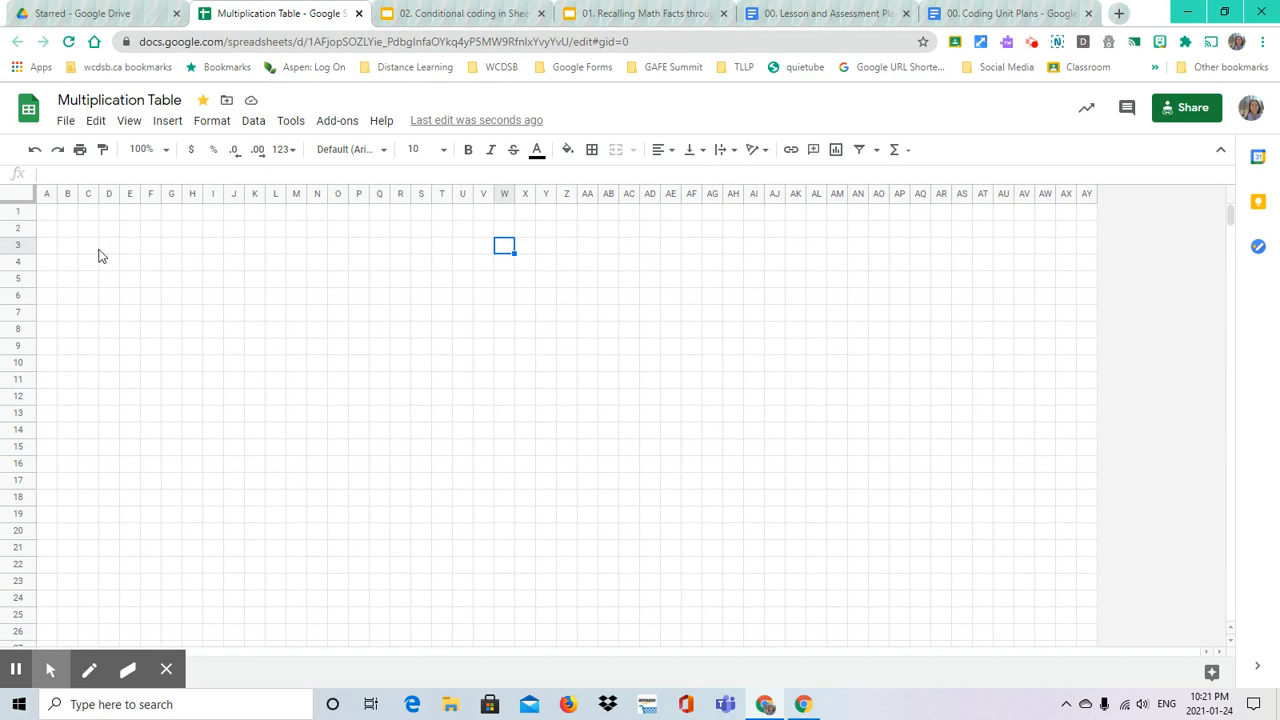
Start the legend by entering 1 in cell A1 and 2 in cell A2
{"action": "left_click", "coordinate": [44, 216]}
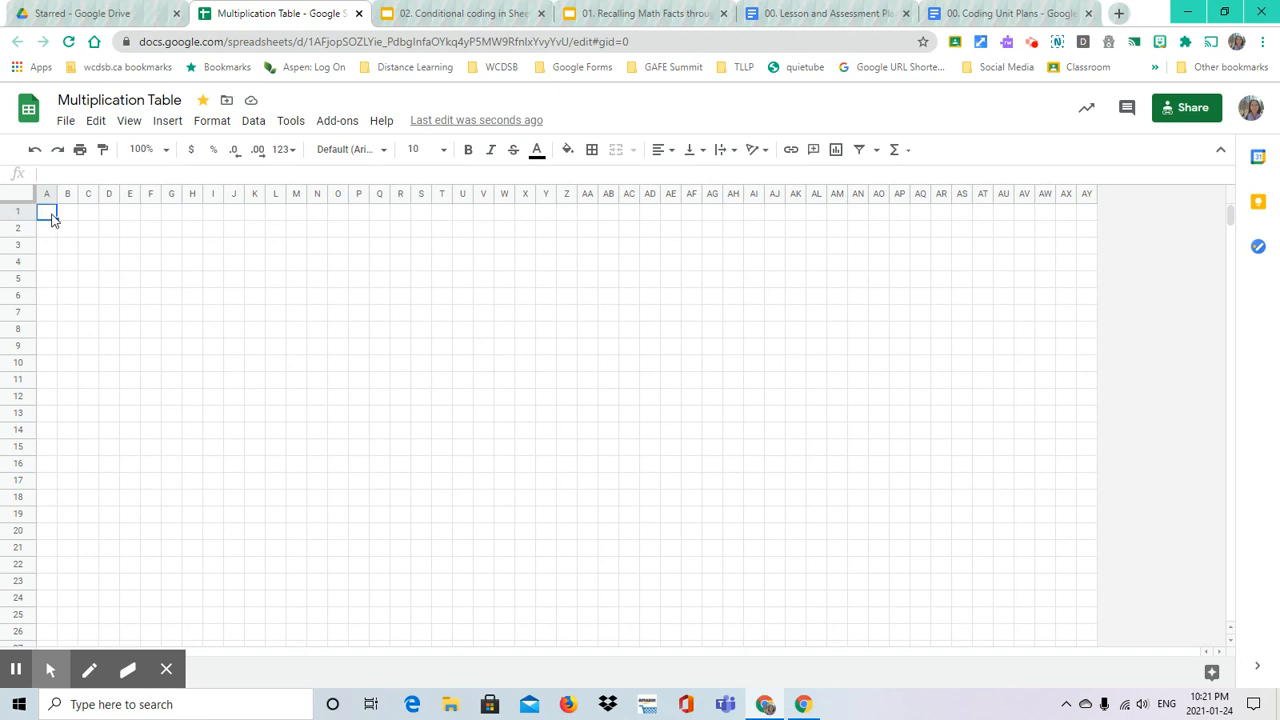
{"action": "type", "text": "1"}
{"action": "key", "text": "Return"}
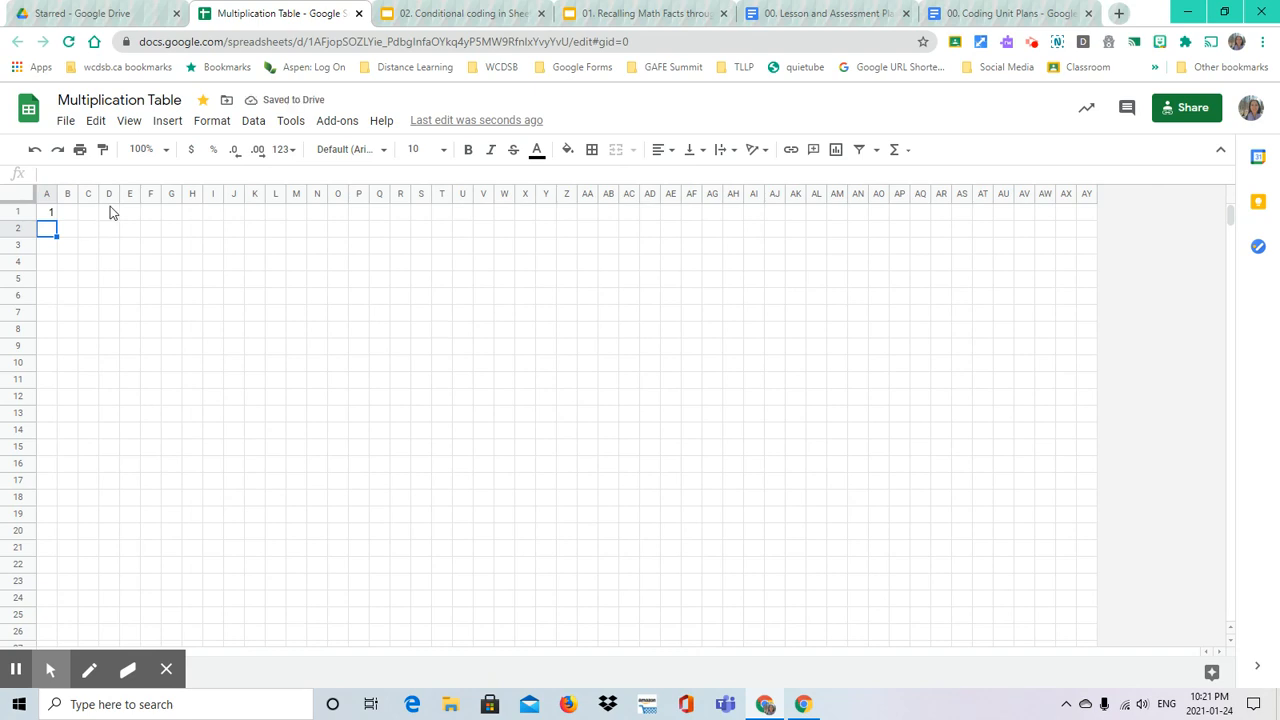
{"action": "type", "text": "2"}
{"action": "key", "text": "Return"}
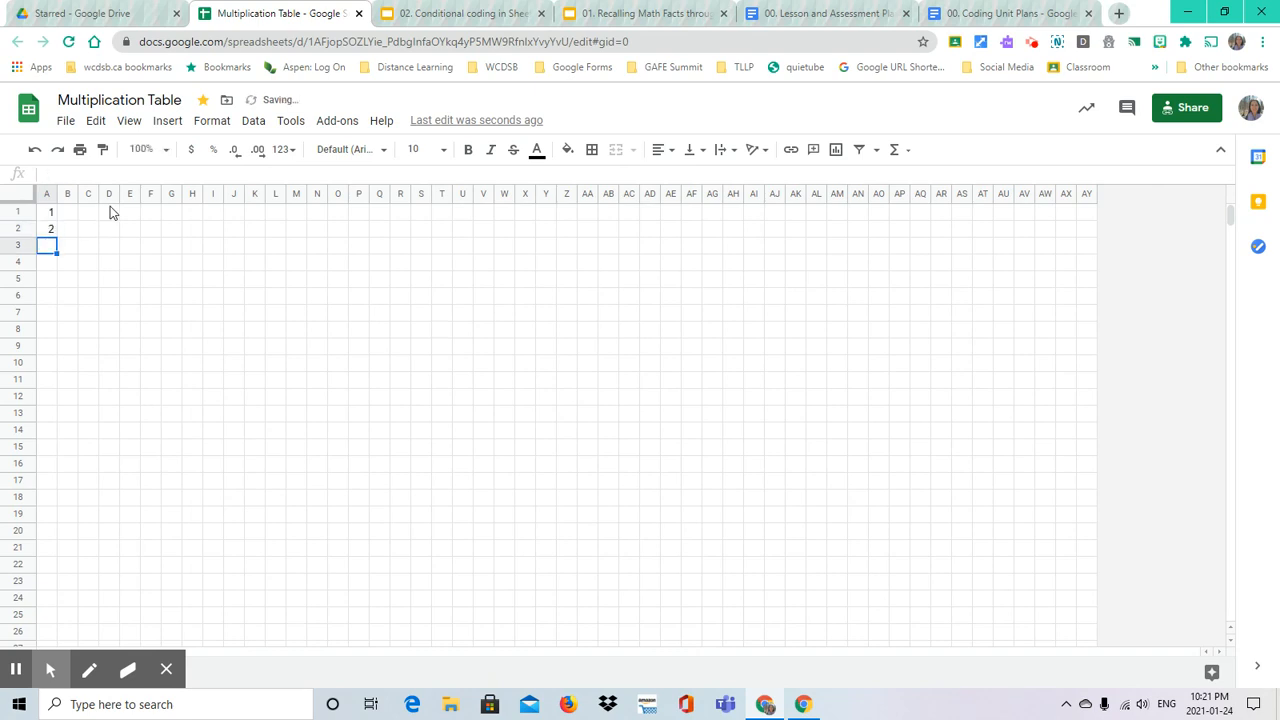
Extend the number series from A1:A2 down to cell A12 so the legend runs from 1 to 12
{"action": "left_click", "coordinate": [53, 216]}
{"action": "left_click_drag", "start_coordinate": [53, 226], "coordinate": [53, 235]}
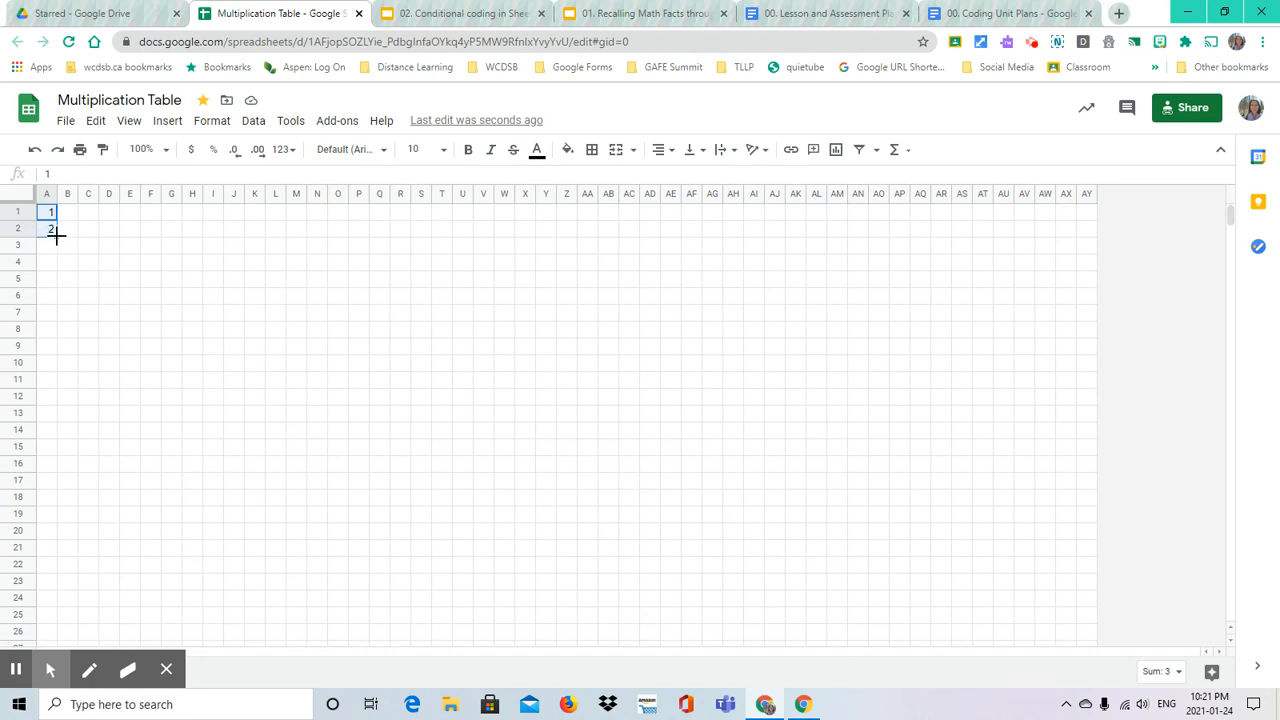
{"action": "left_click_drag", "start_coordinate": [57, 236], "coordinate": [51, 397]}
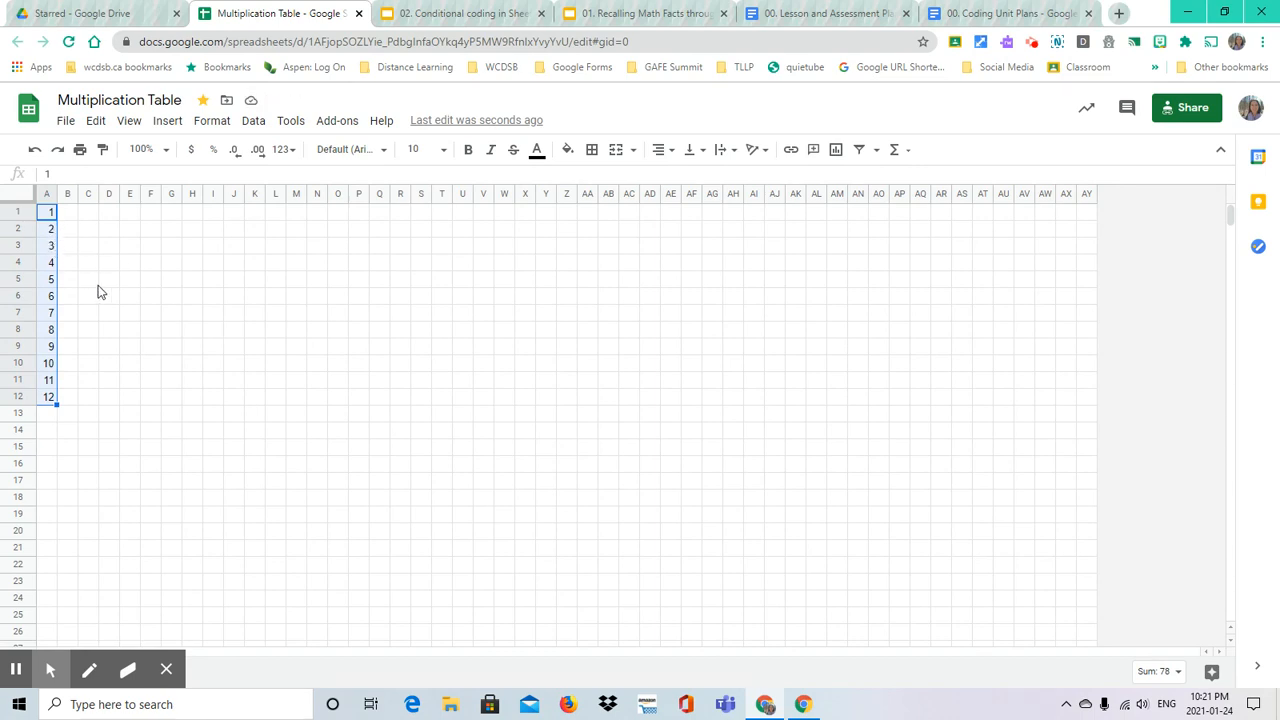
Fill the legend cells beside numbers 1 to 3 with colours: B1 red, B2 orange and B3 yellow
{"action": "left_click", "coordinate": [70, 212]}
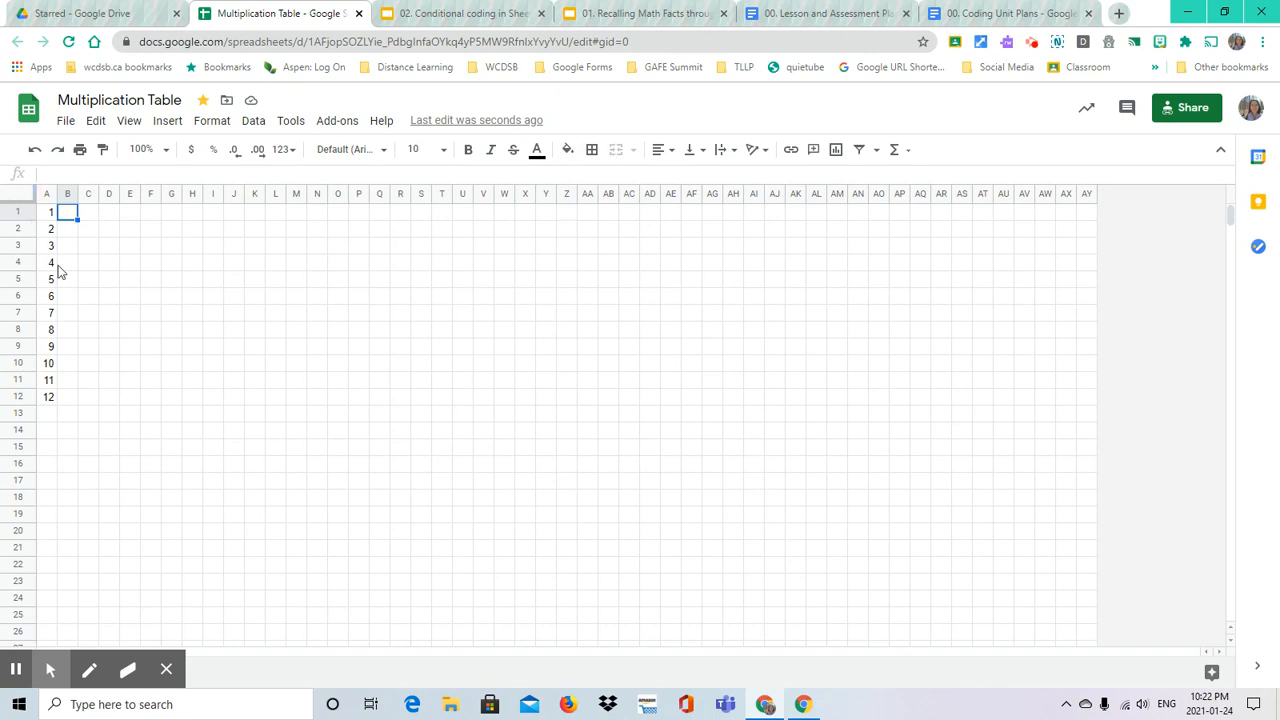
{"action": "left_click", "coordinate": [70, 214]}
{"action": "left_click", "coordinate": [567, 151]}
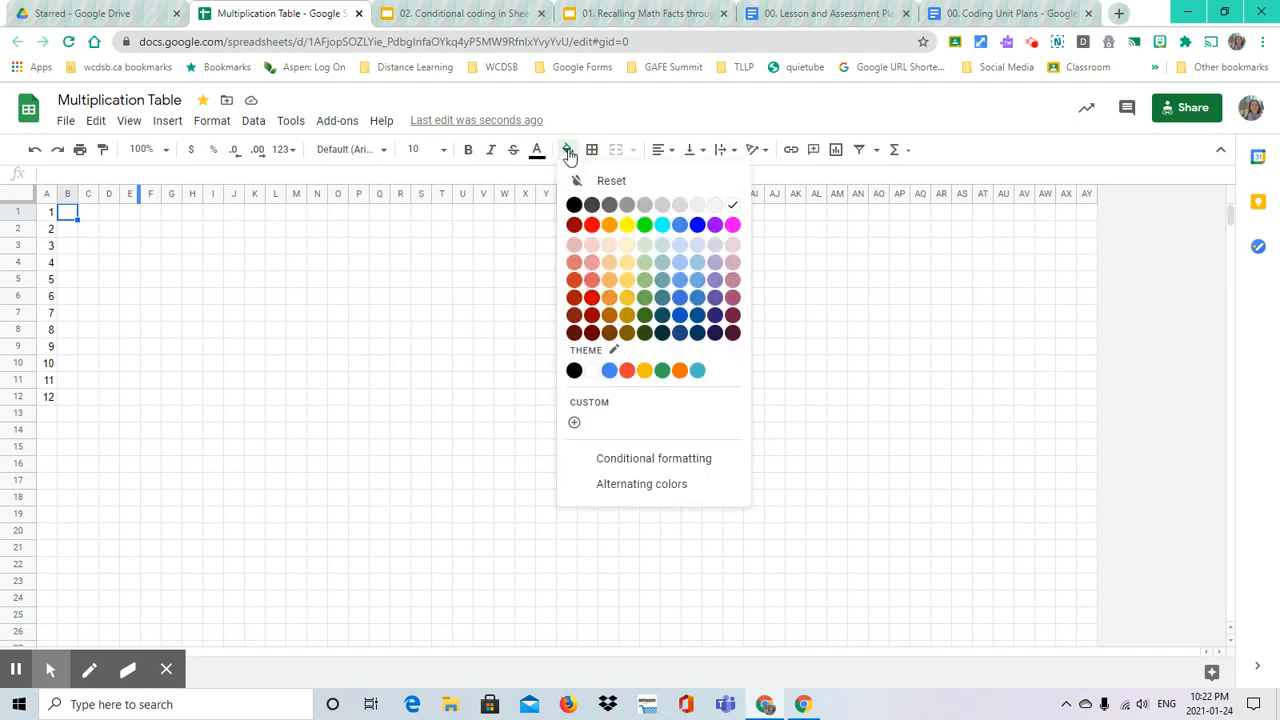
{"action": "left_click", "coordinate": [592, 224]}
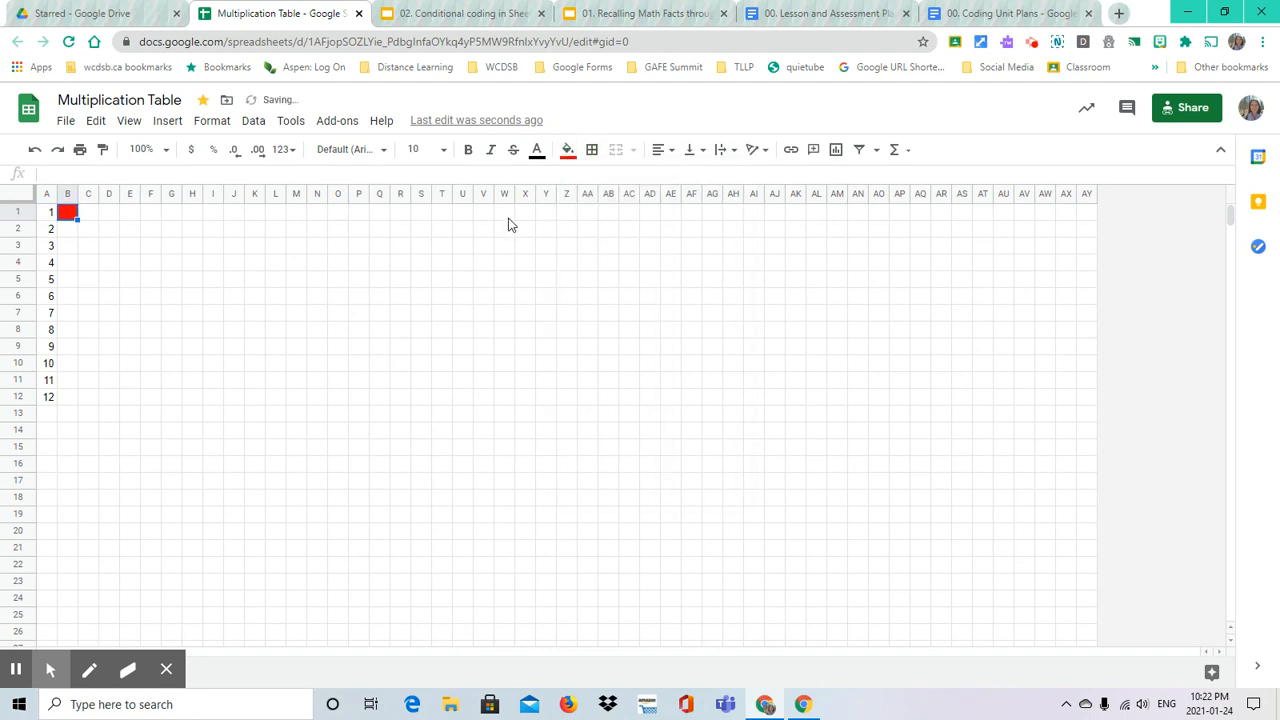
{"action": "key", "text": "Down"}
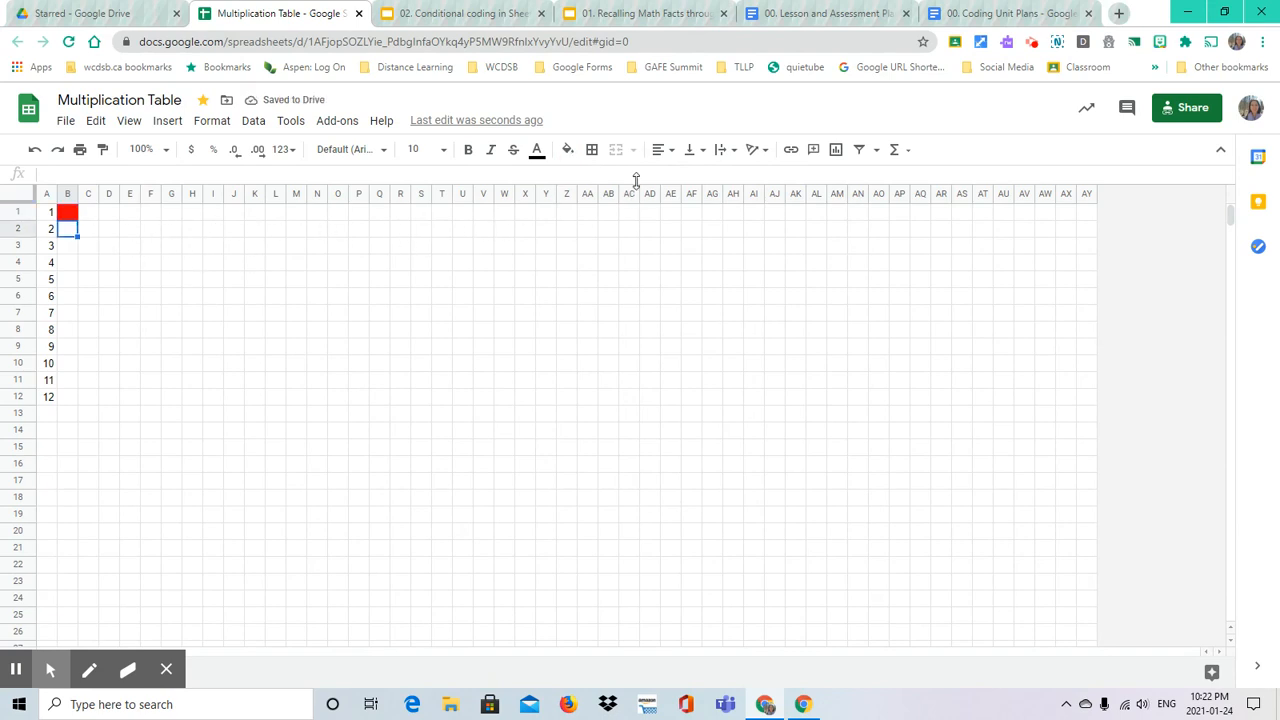
{"action": "left_click", "coordinate": [571, 154]}
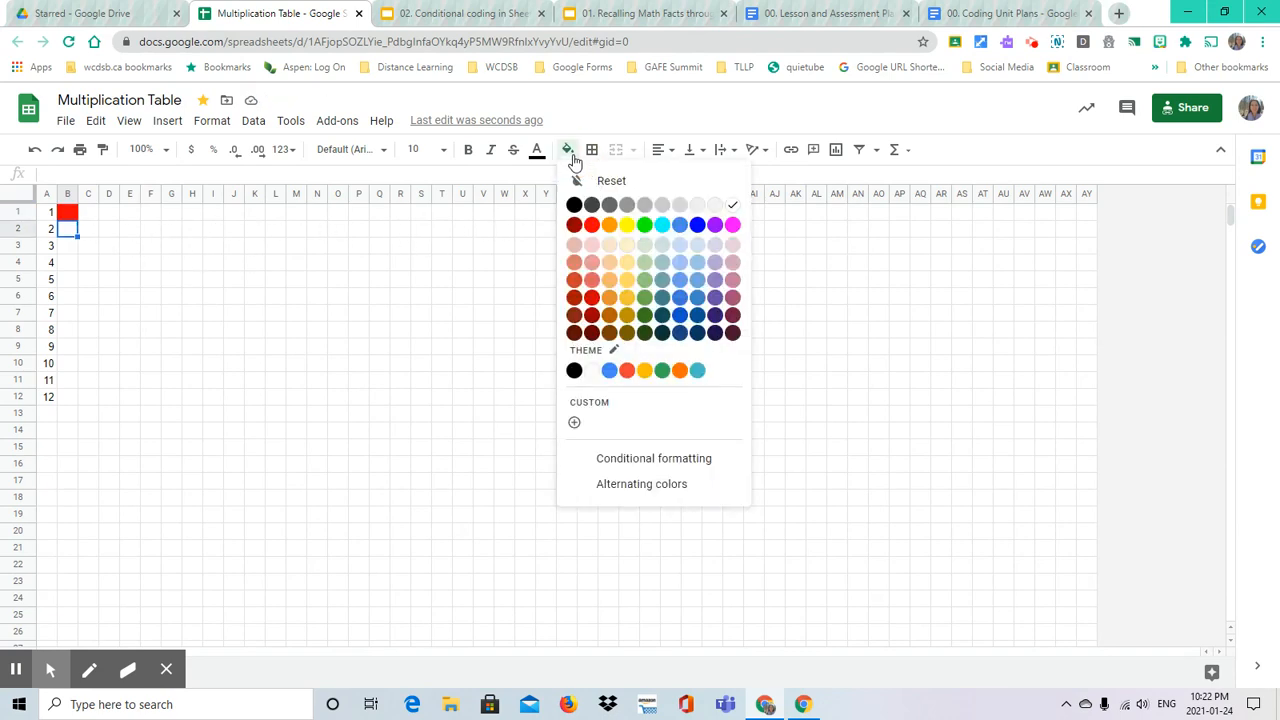
{"action": "left_click", "coordinate": [612, 226]}
{"action": "key", "text": "Down"}
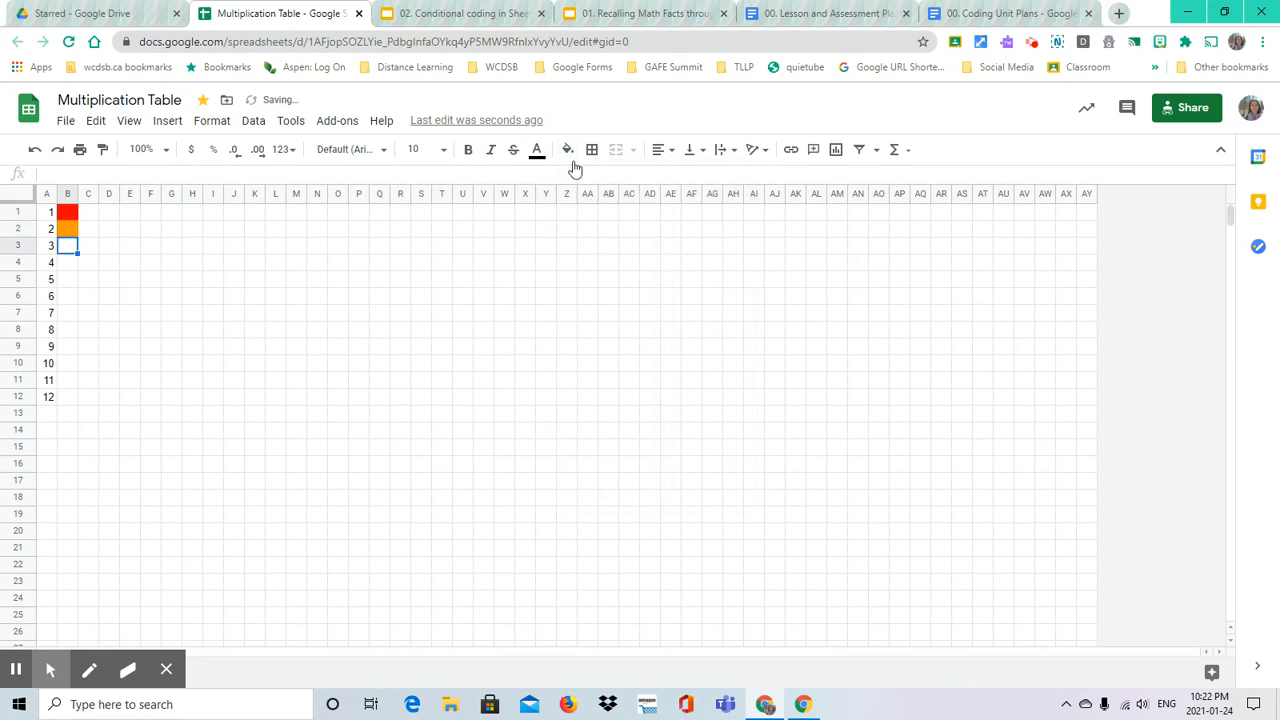
{"action": "left_click", "coordinate": [569, 154]}
{"action": "left_click", "coordinate": [625, 225]}
{"action": "key", "text": "Down"}
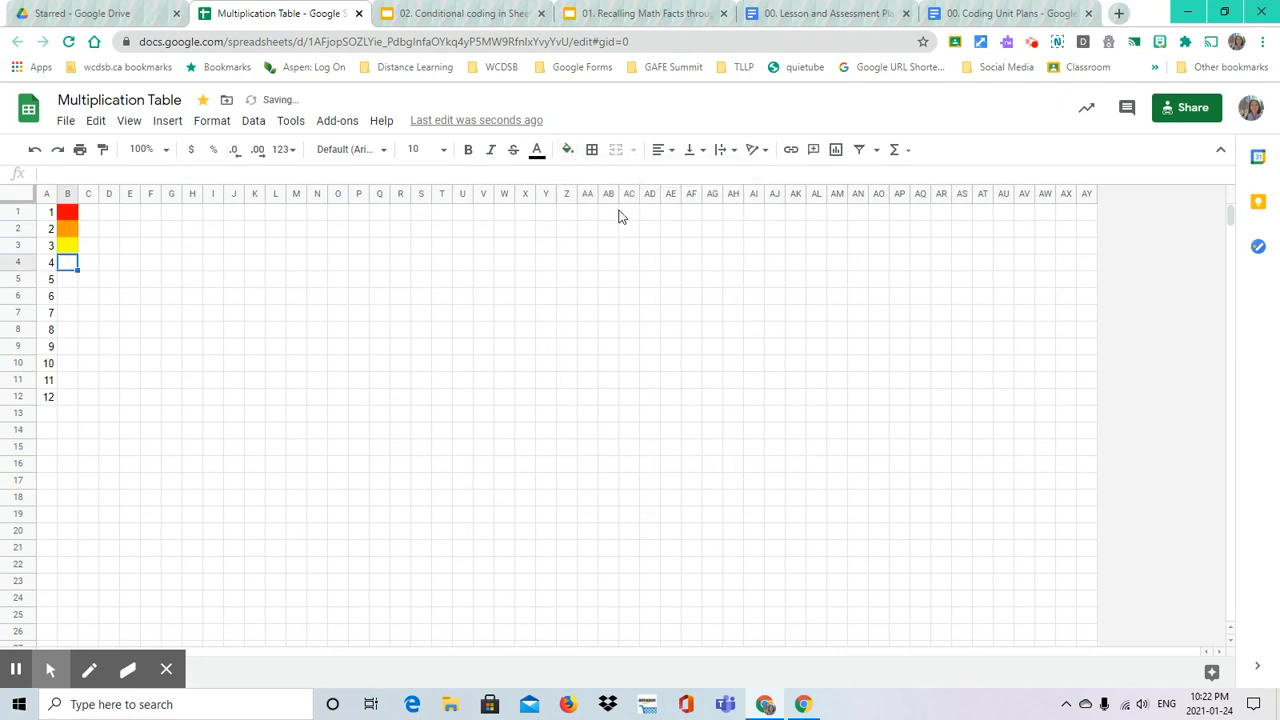
Fill the legend cells beside numbers 4 to 6: B4 green, B5 cyan and B6 cornflower blue
{"action": "left_click", "coordinate": [567, 150]}
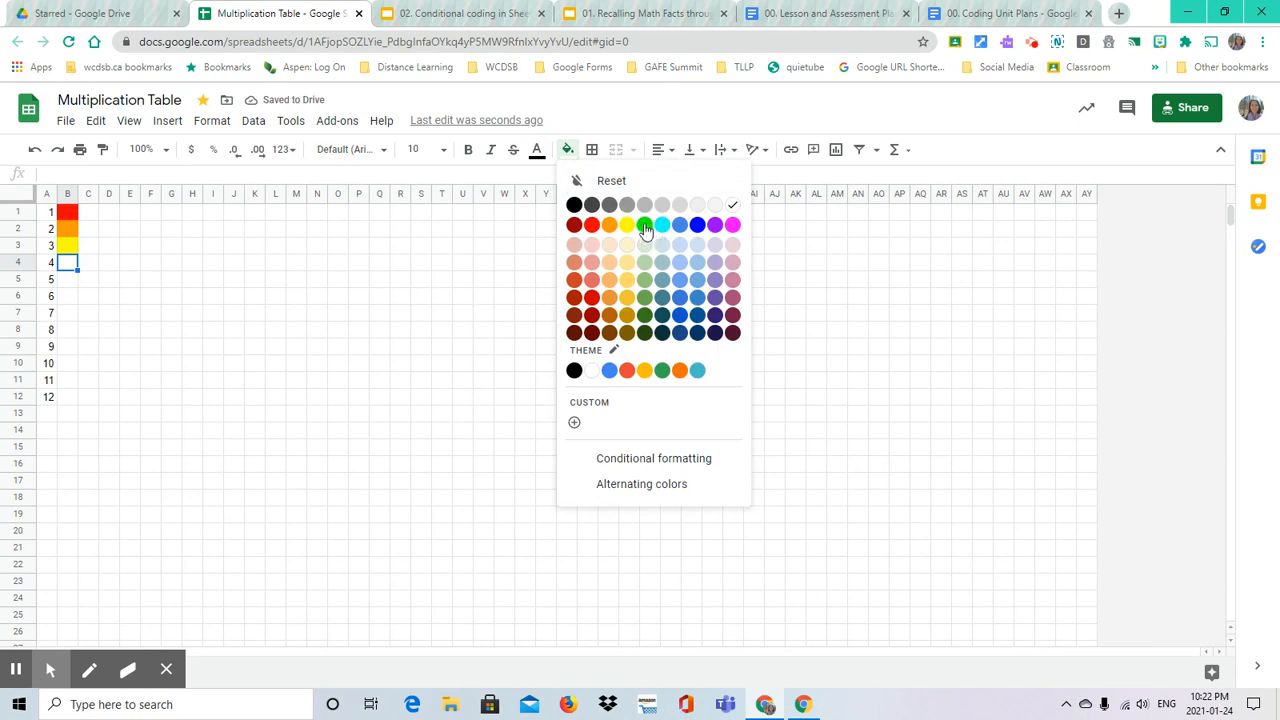
{"action": "left_click", "coordinate": [640, 223]}
{"action": "key", "text": "Down"}
{"action": "left_click", "coordinate": [567, 150]}
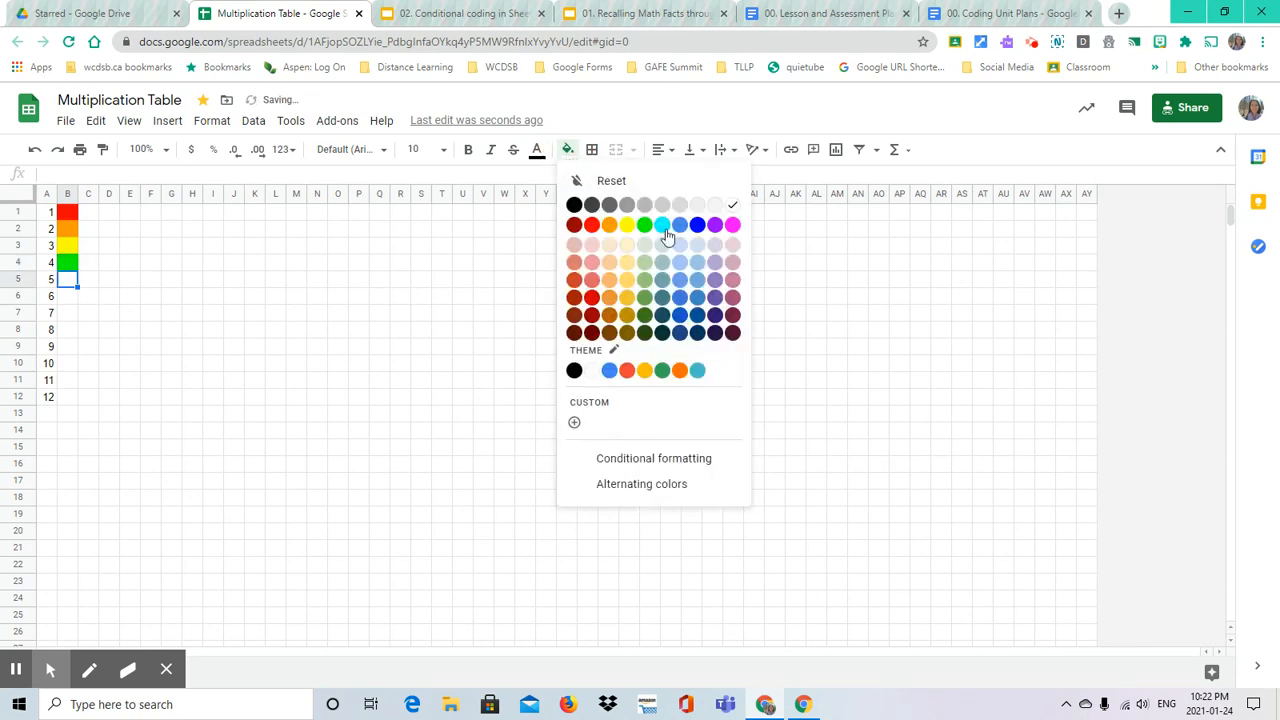
{"action": "left_click", "coordinate": [663, 226]}
{"action": "key", "text": "Down"}
{"action": "left_click", "coordinate": [567, 150]}
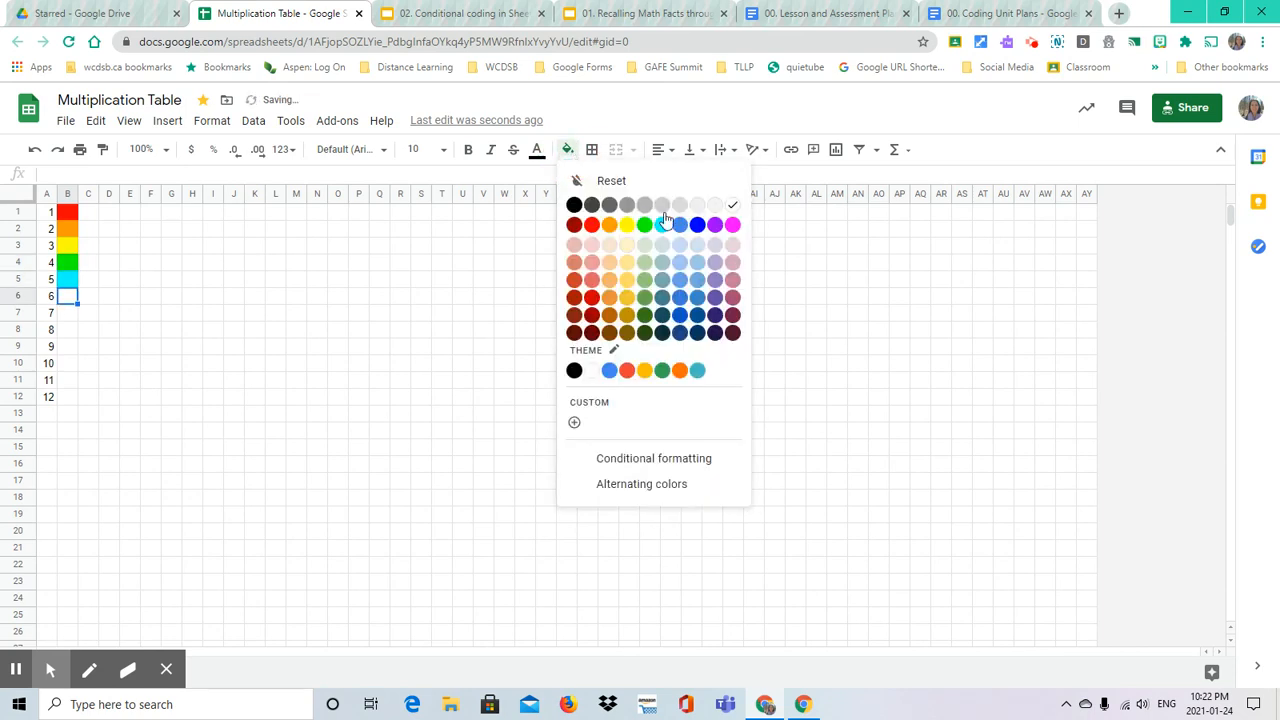
{"action": "left_click", "coordinate": [682, 228]}
{"action": "key", "text": "Down"}
Fill legend cell B7 with blue and B8 with purple
{"action": "left_click", "coordinate": [567, 150]}
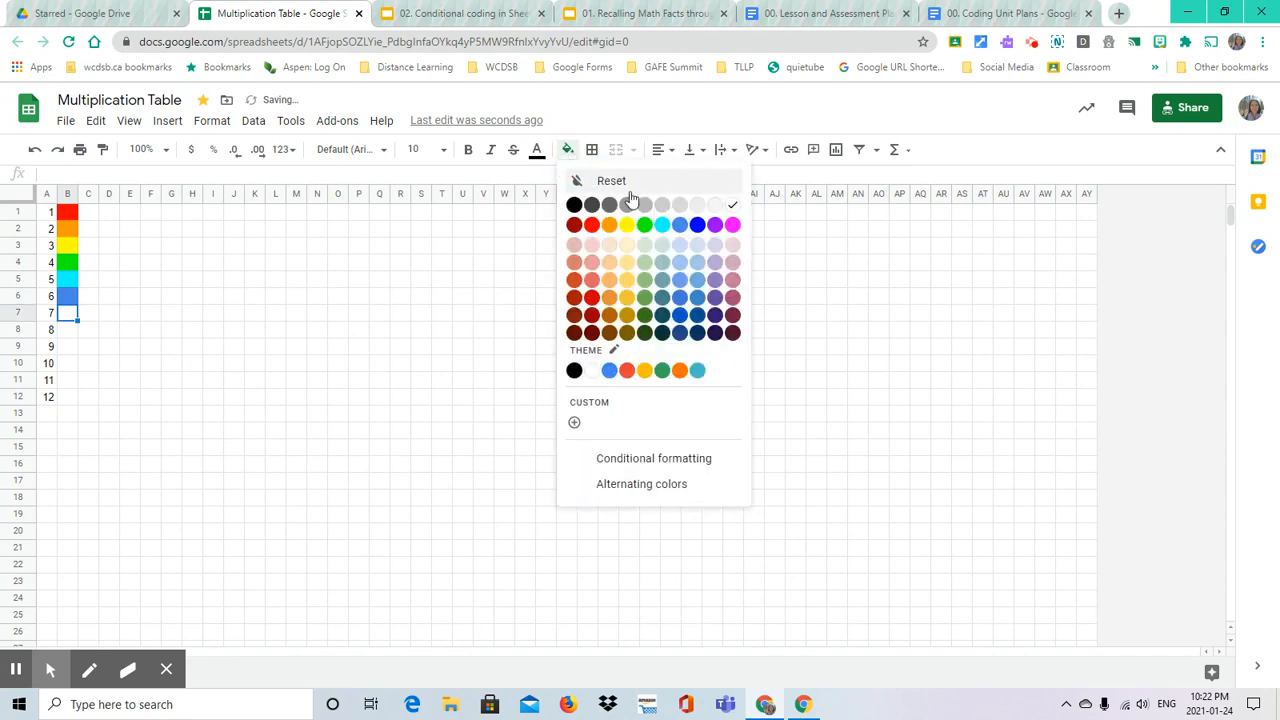
{"action": "left_click", "coordinate": [698, 226]}
{"action": "key", "text": "Down"}
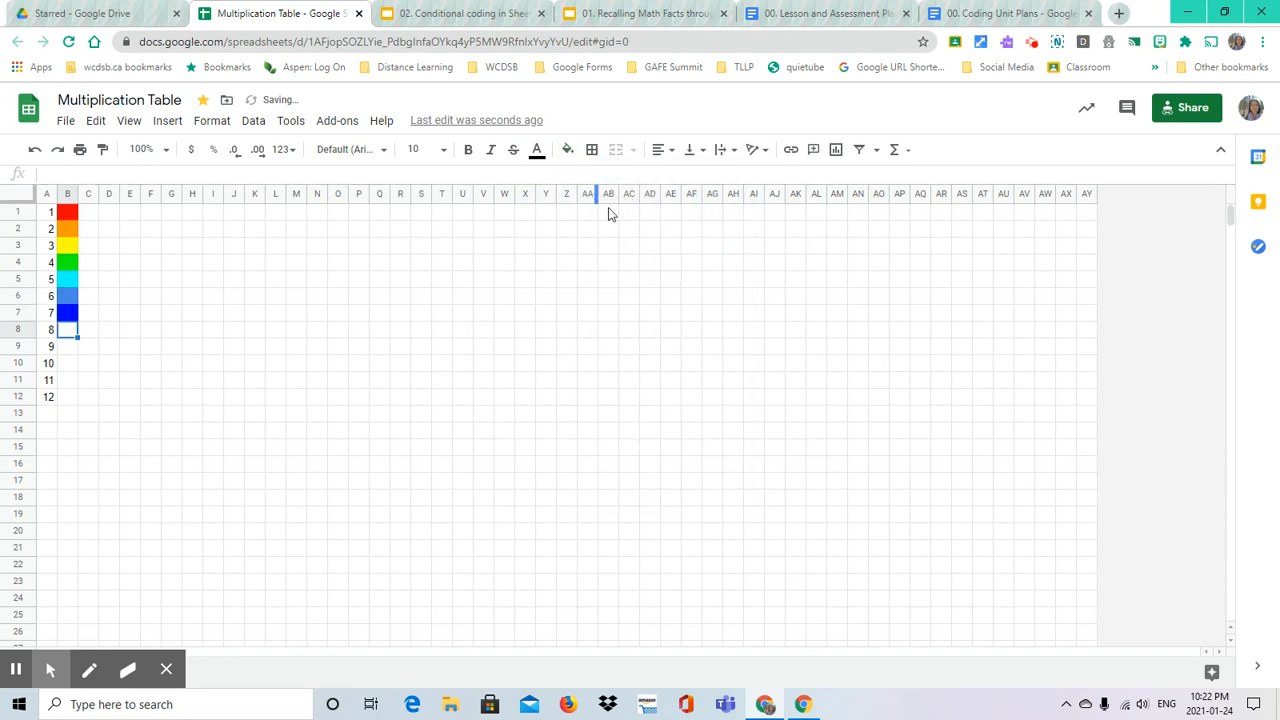
{"action": "left_click", "coordinate": [567, 150]}
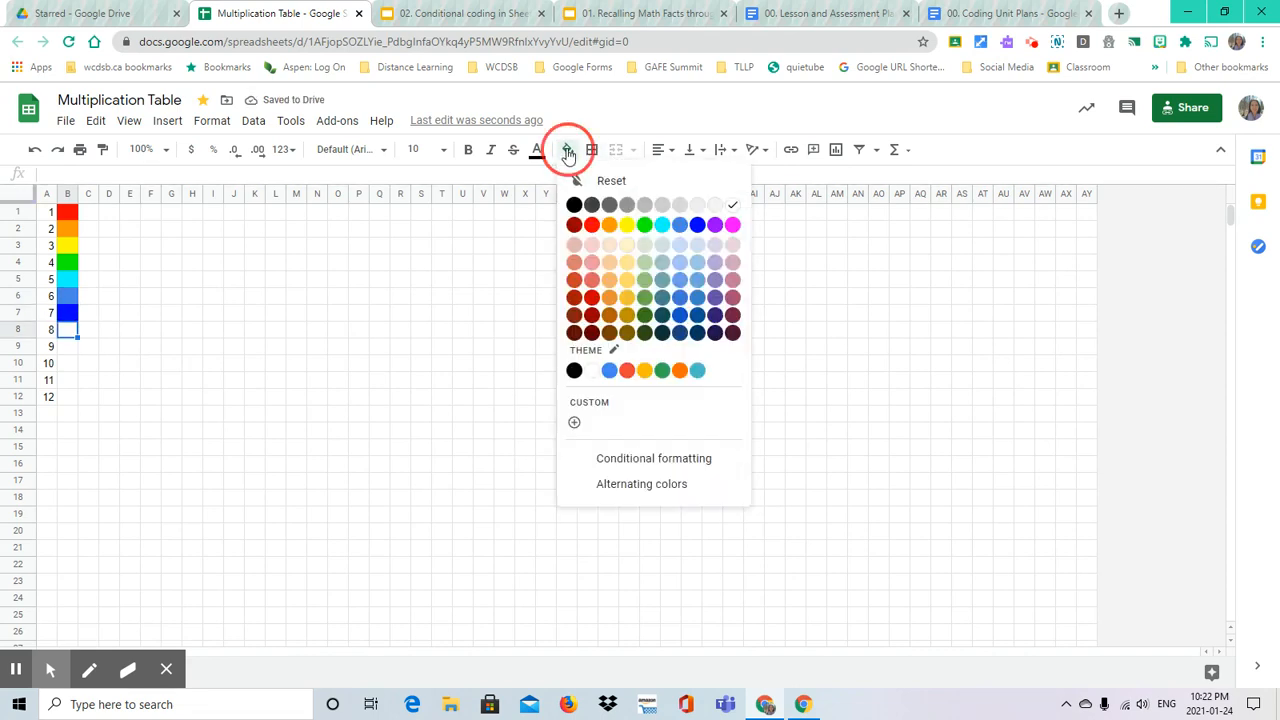
{"action": "left_click", "coordinate": [716, 226]}
{"action": "key", "text": "Down"}
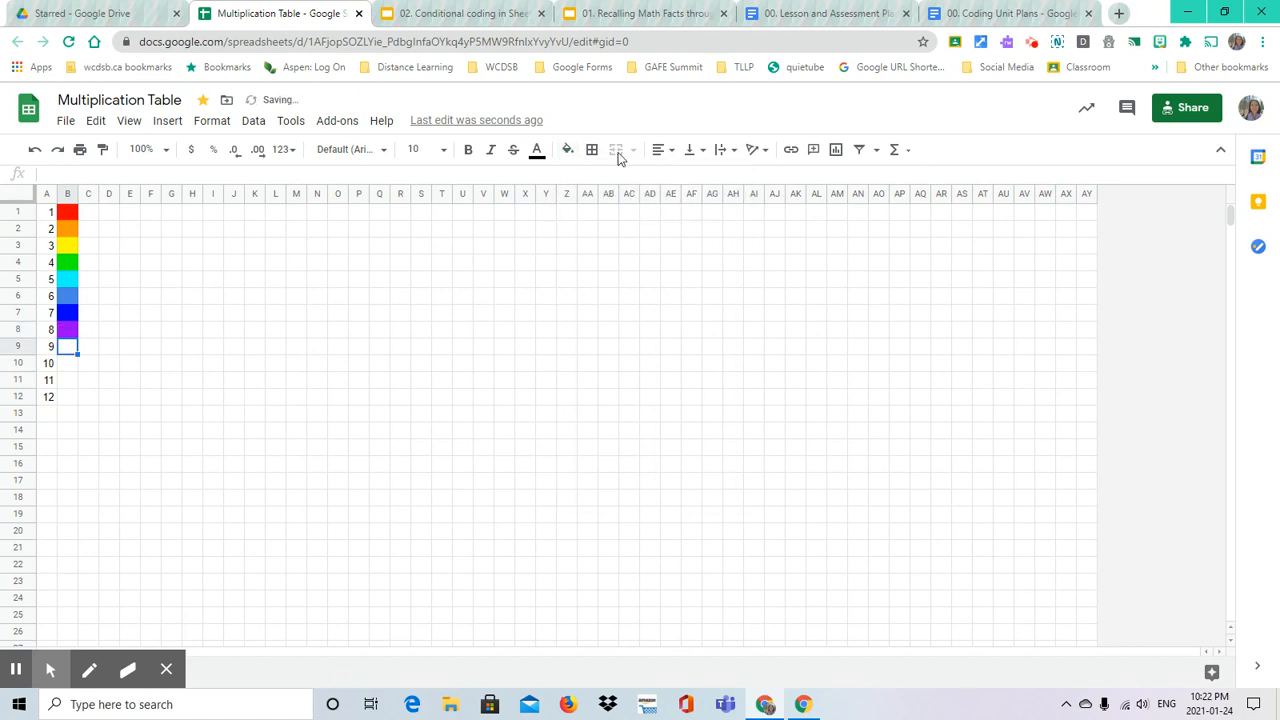
{"action": "left_click", "coordinate": [567, 150]}
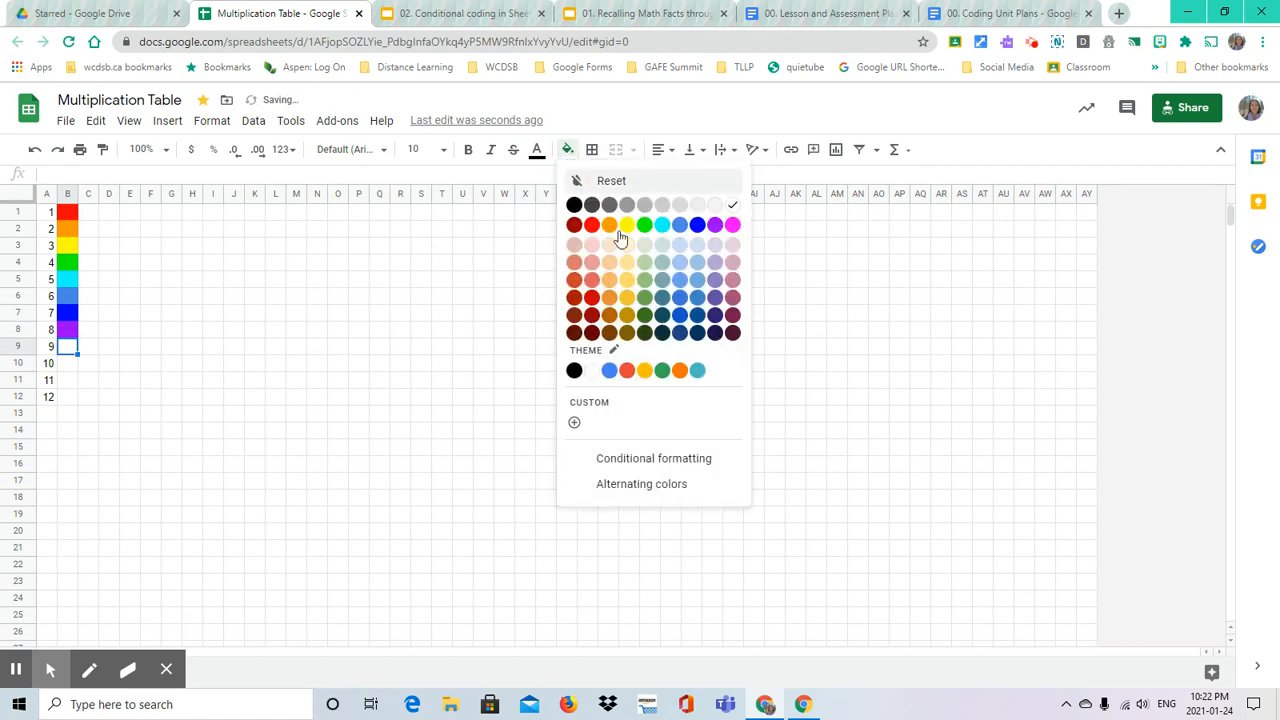
{"action": "left_click", "coordinate": [597, 403]}
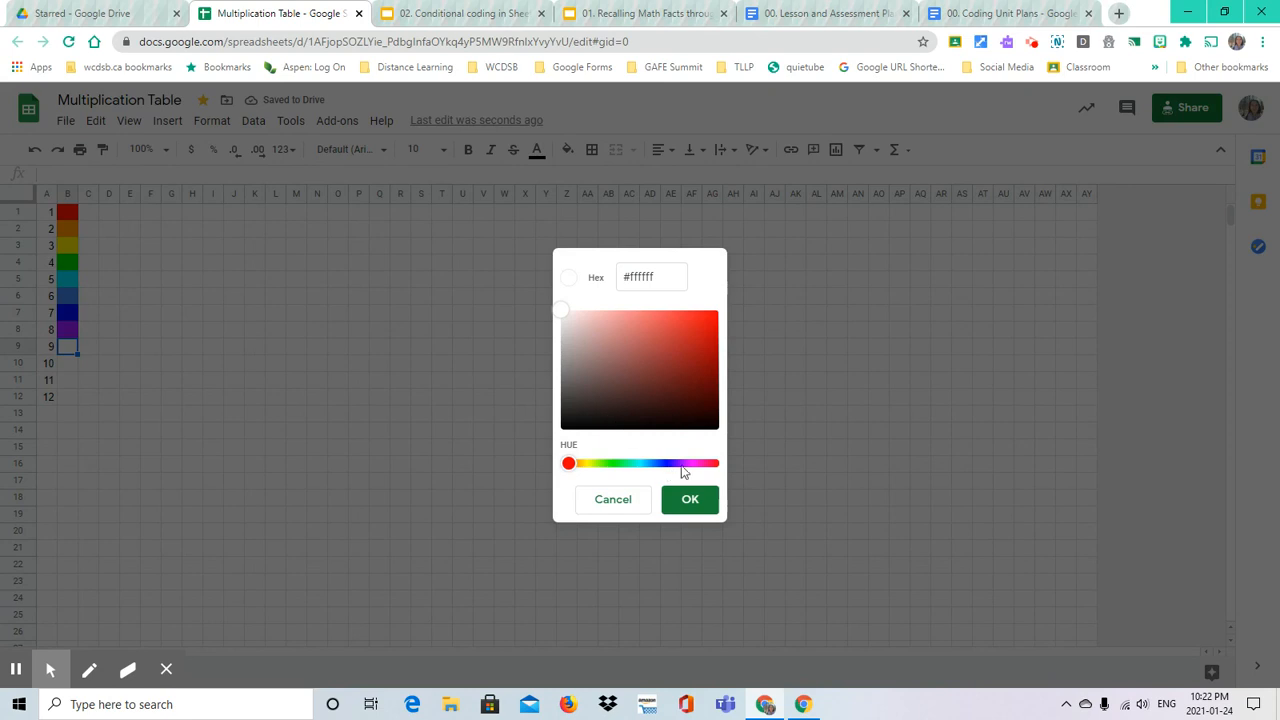
{"action": "left_click", "coordinate": [684, 464]}
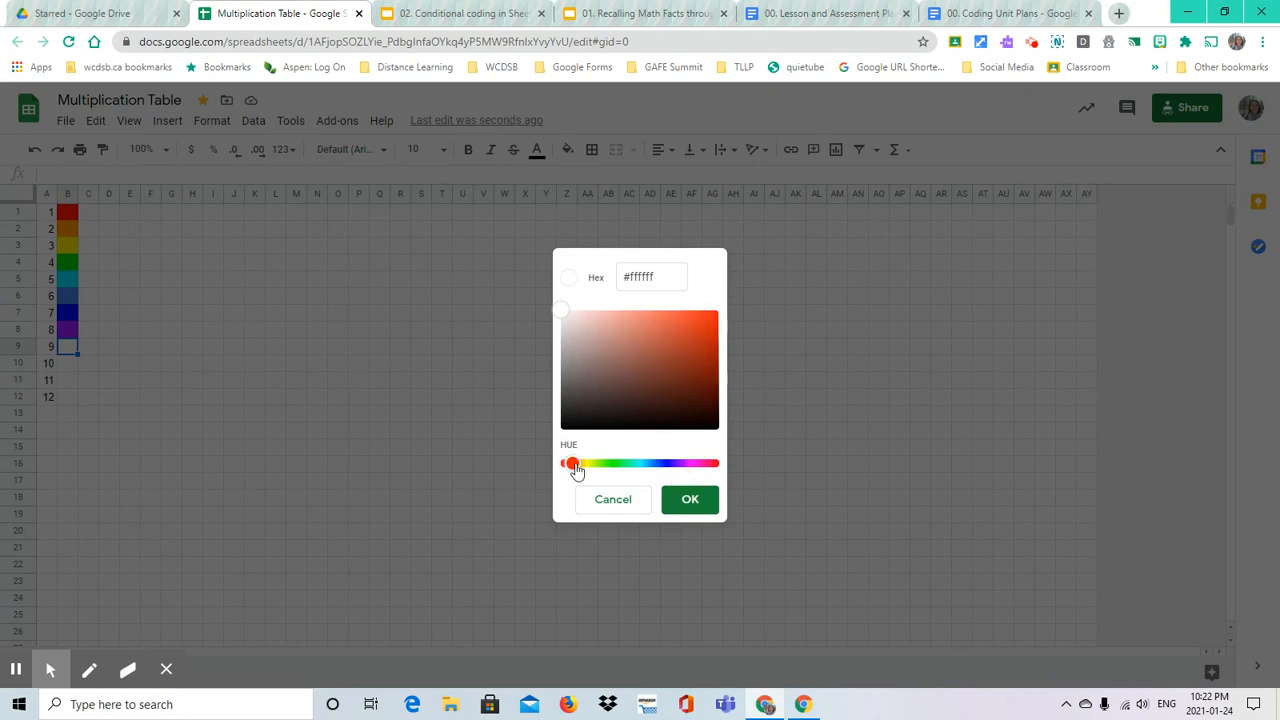
{"action": "left_click", "coordinate": [630, 505]}
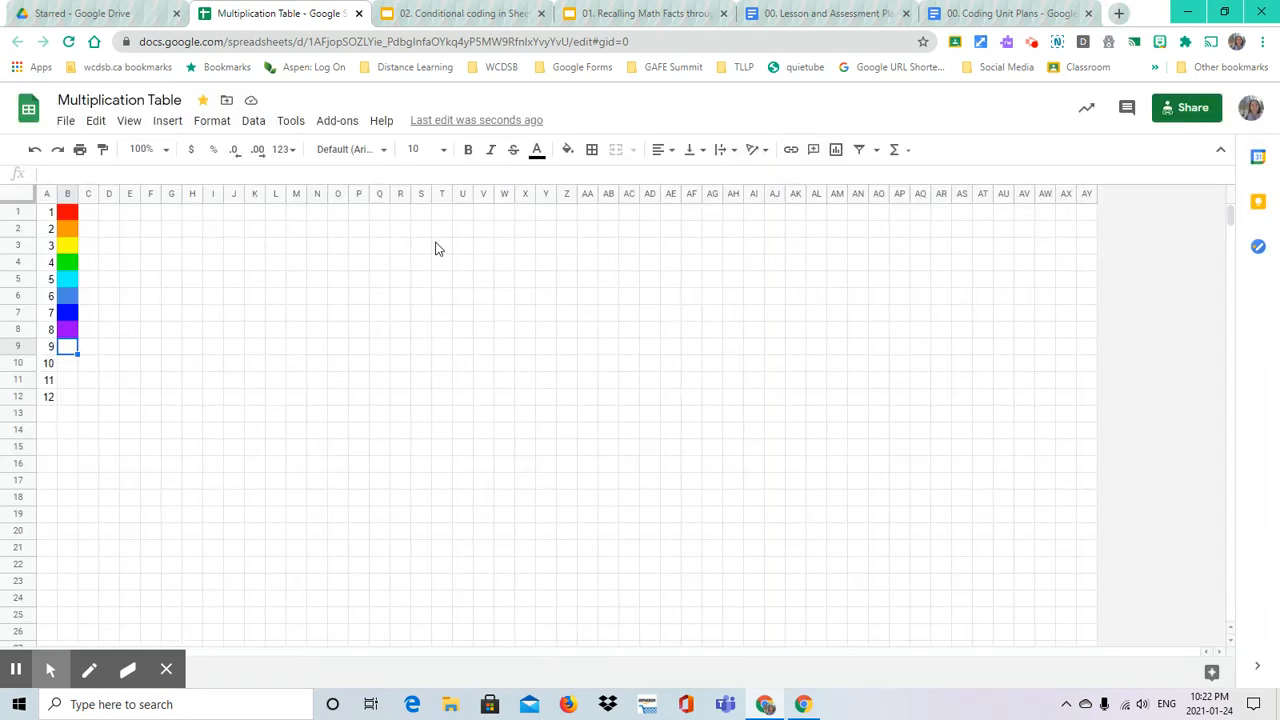
Fill legend cell B9 with a custom muted purple, #a57ec0
{"action": "left_click", "coordinate": [567, 151]}
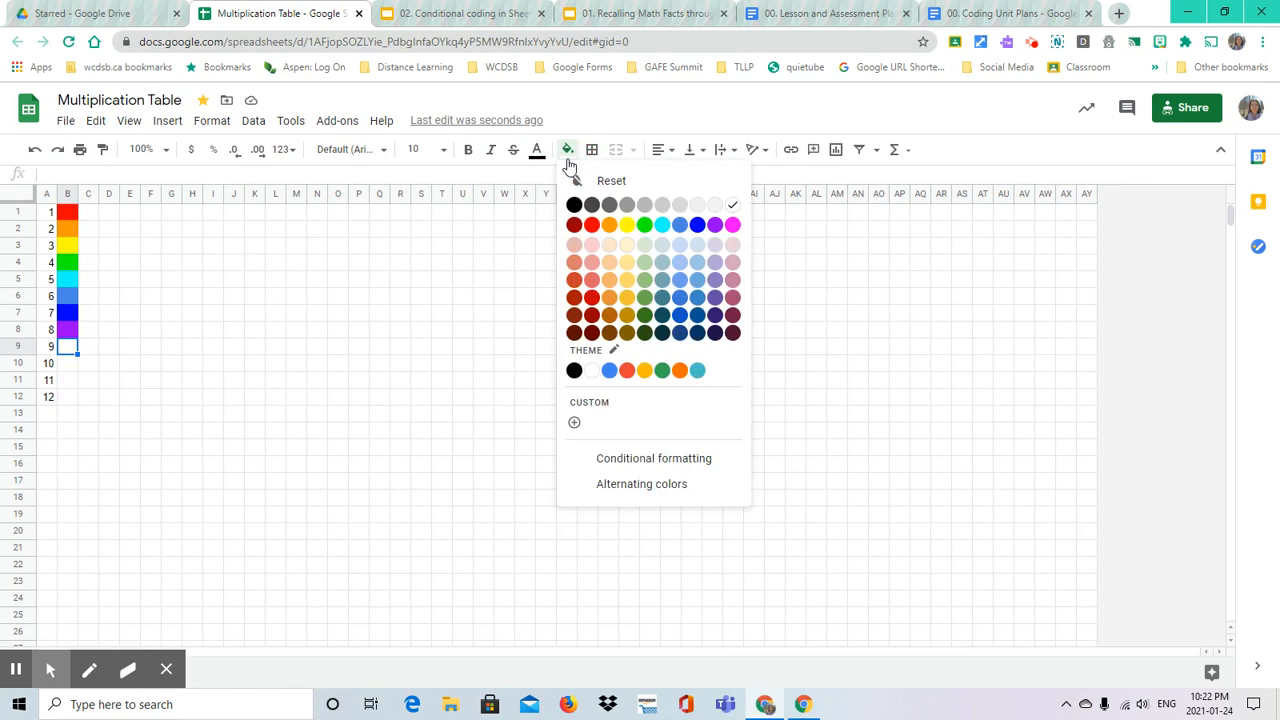
{"action": "left_click", "coordinate": [598, 420]}
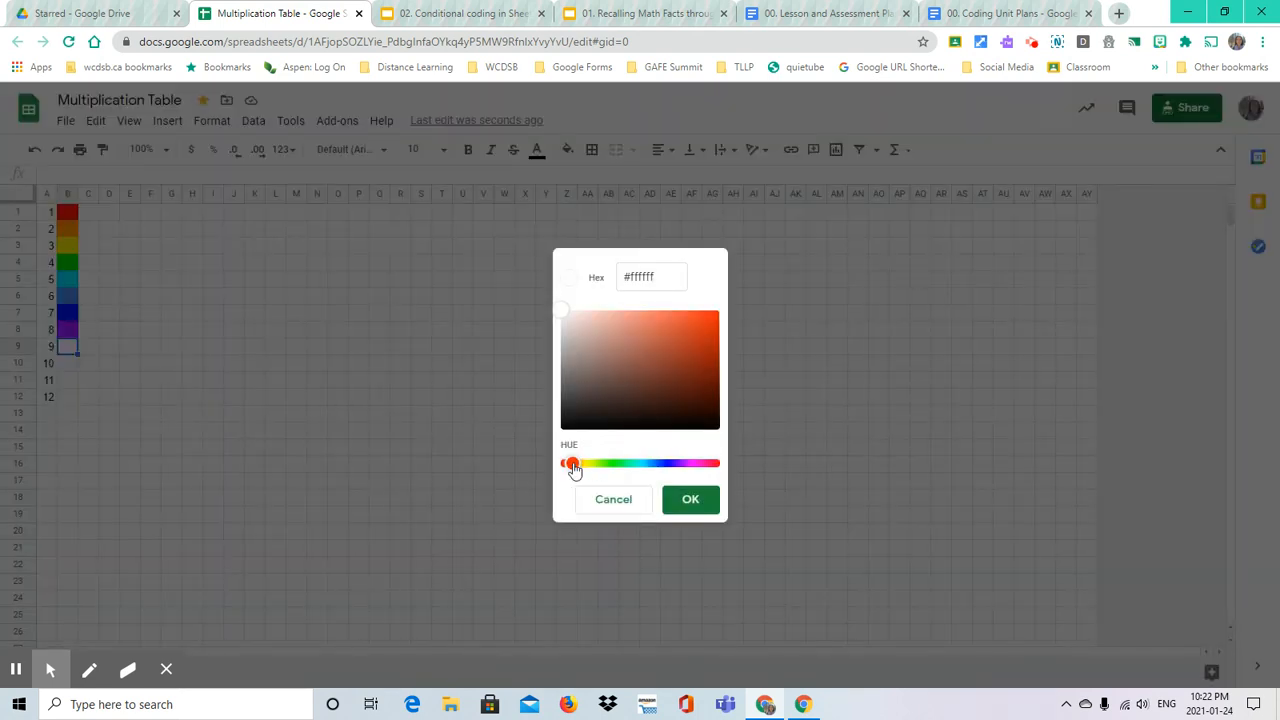
{"action": "left_click_drag", "start_coordinate": [571, 463], "coordinate": [679, 470]}
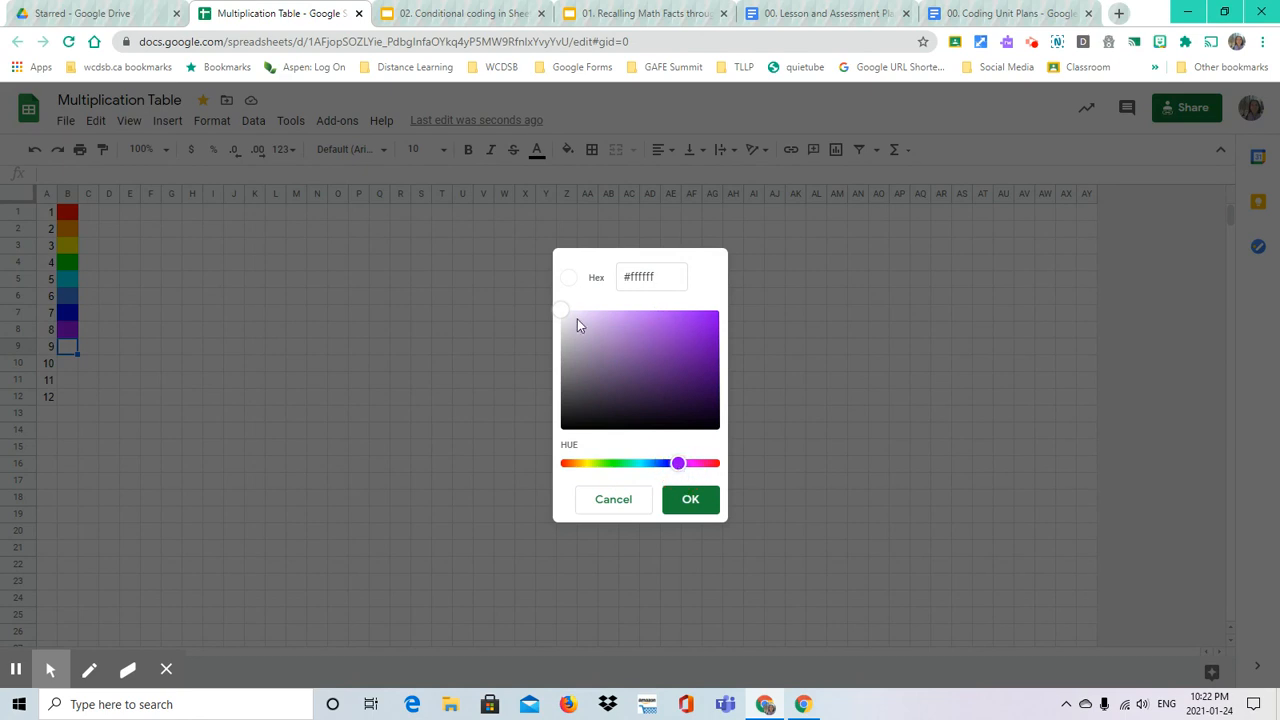
{"action": "left_click_drag", "start_coordinate": [566, 315], "coordinate": [615, 344]}
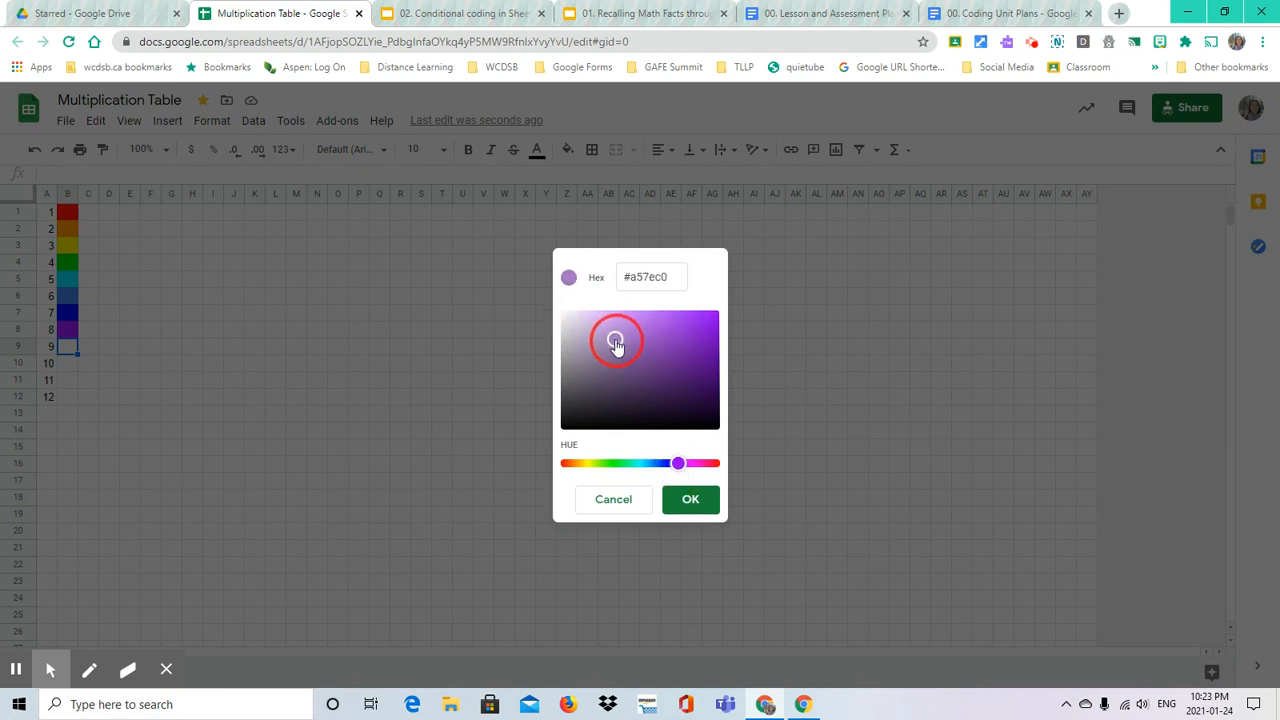
{"action": "left_click", "coordinate": [684, 501]}
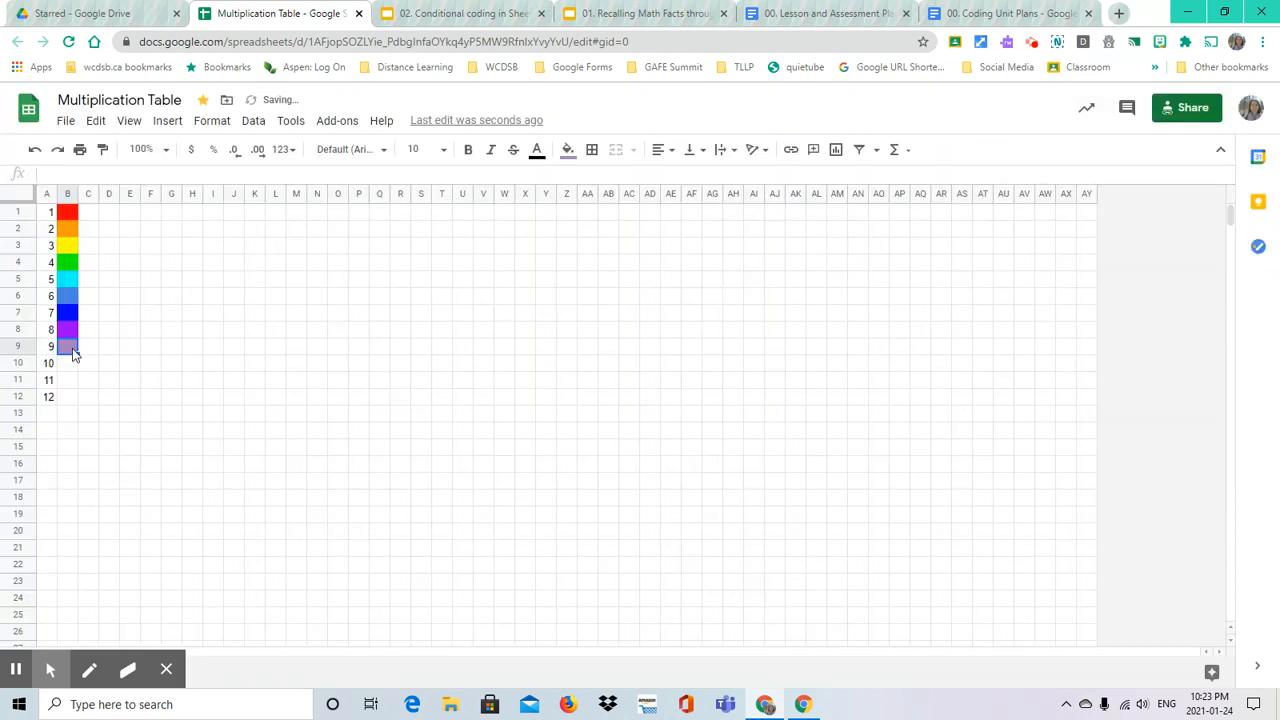
{"action": "key", "text": "Down"}
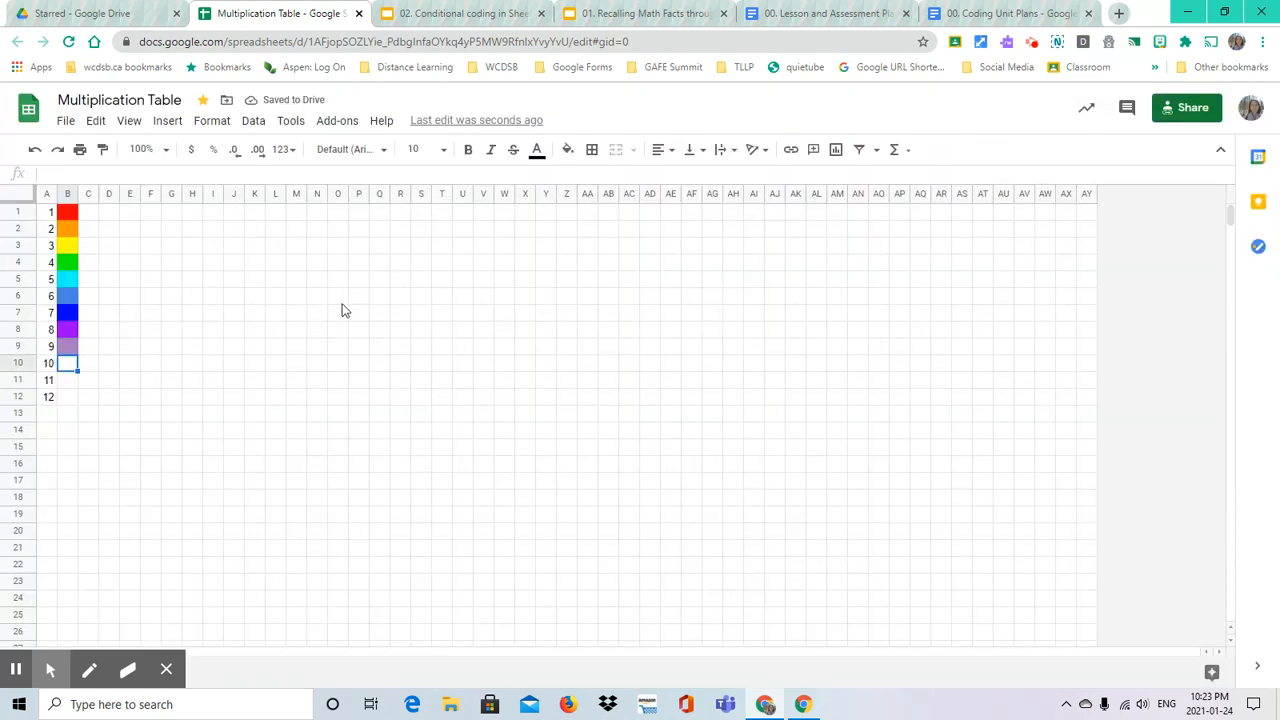
Fill legend cell B10 with a custom bright pinkish purple
{"action": "left_click", "coordinate": [567, 150]}
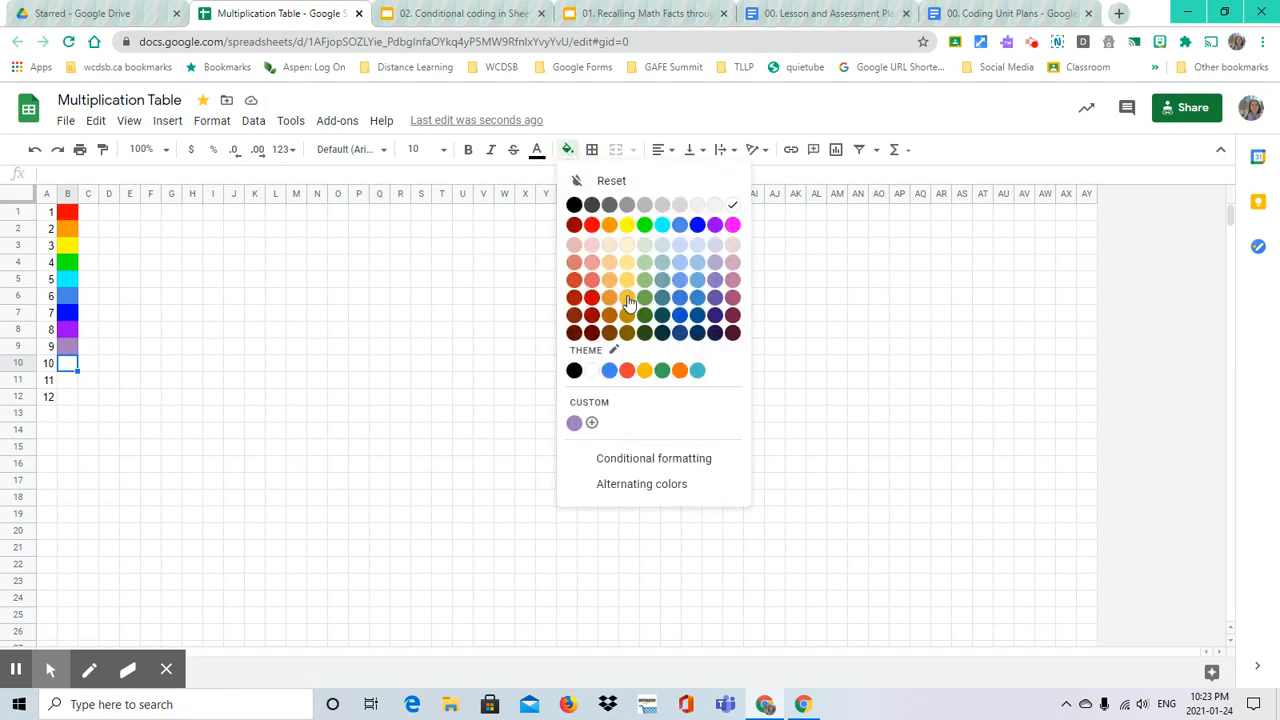
{"action": "left_click", "coordinate": [591, 422]}
{"action": "left_click_drag", "start_coordinate": [574, 470], "coordinate": [684, 466]}
{"action": "left_click", "coordinate": [634, 341]}
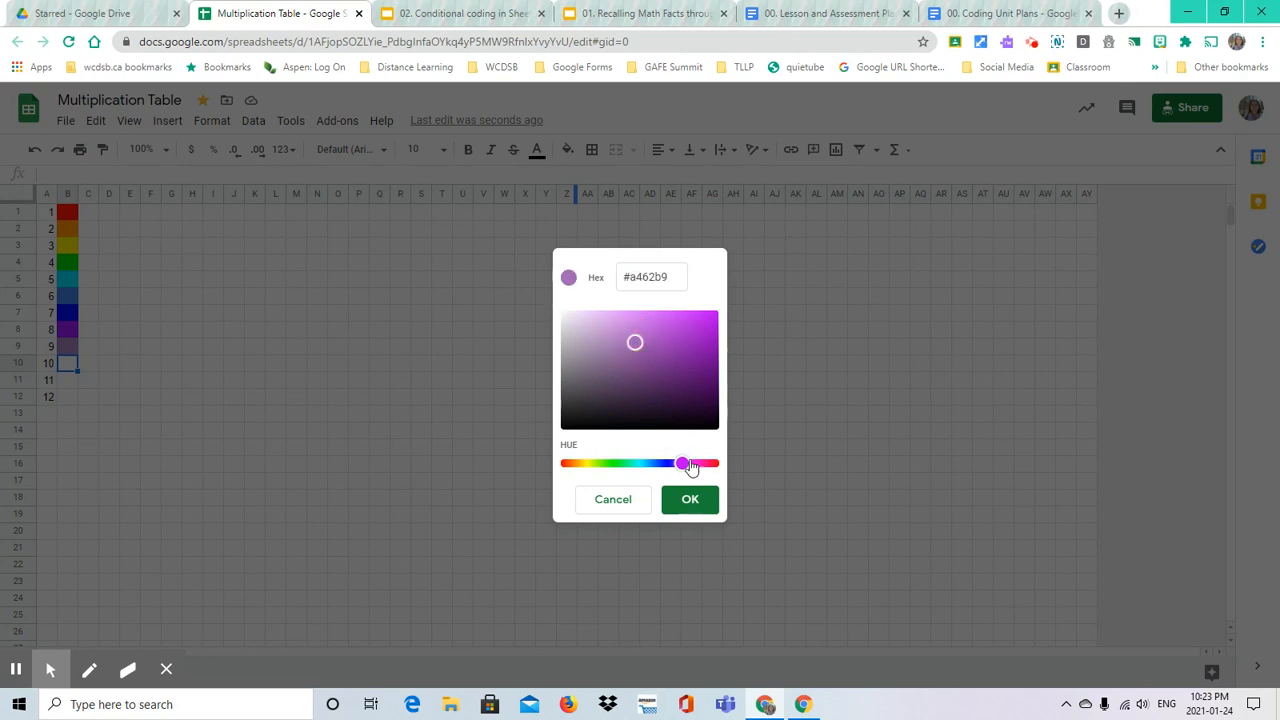
{"action": "left_click", "coordinate": [659, 334]}
{"action": "left_click", "coordinate": [690, 499]}
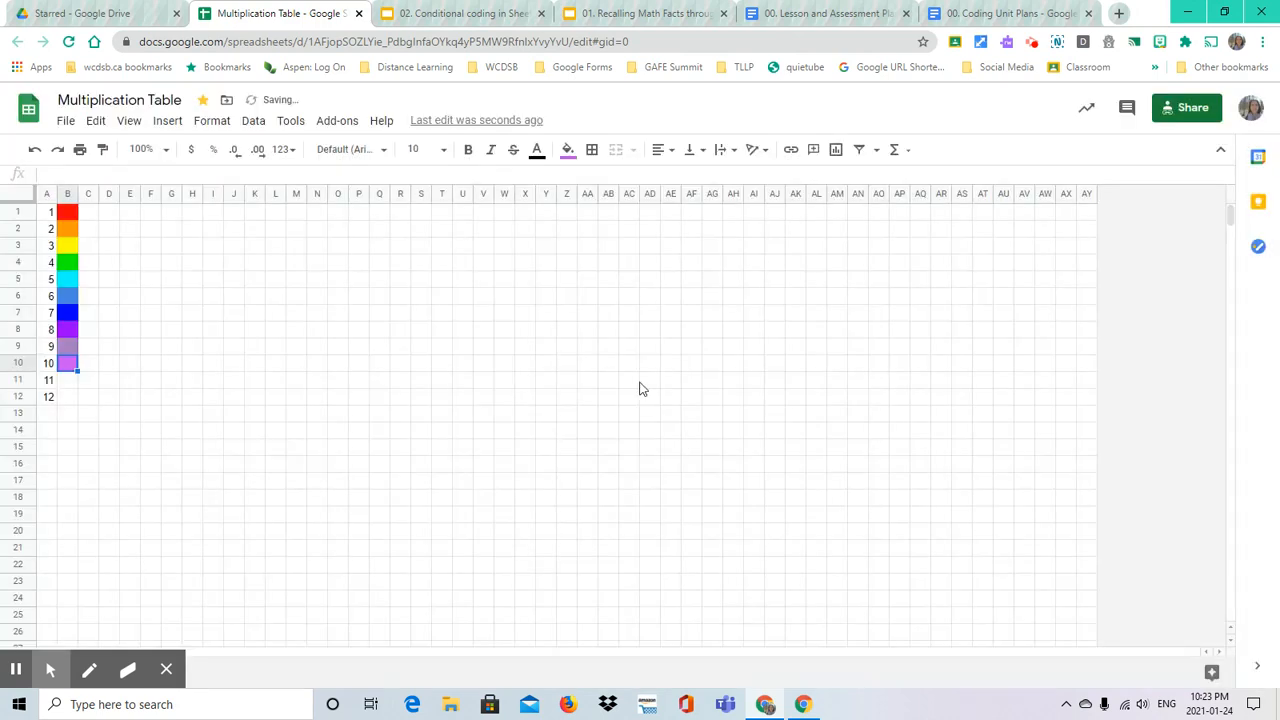
Fill legend cell B11 with a custom light pink and B12 with the standard magenta
{"action": "left_click", "coordinate": [70, 385]}
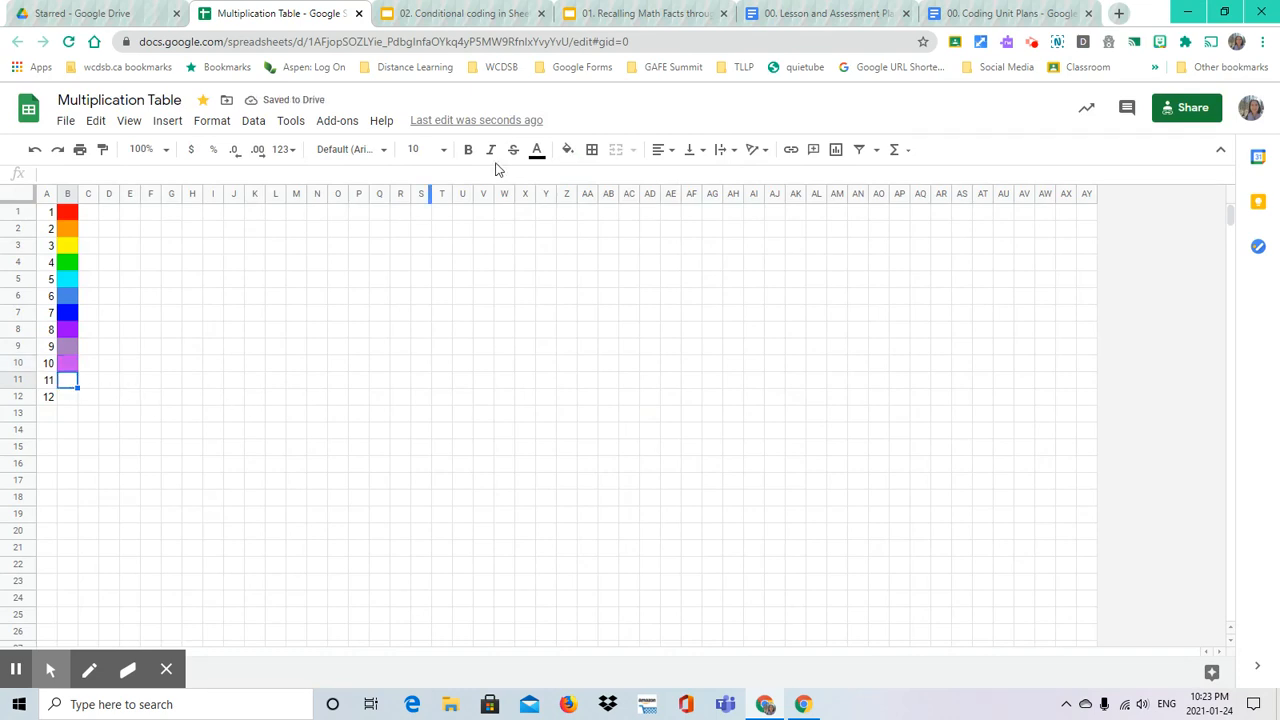
{"action": "left_click", "coordinate": [567, 150]}
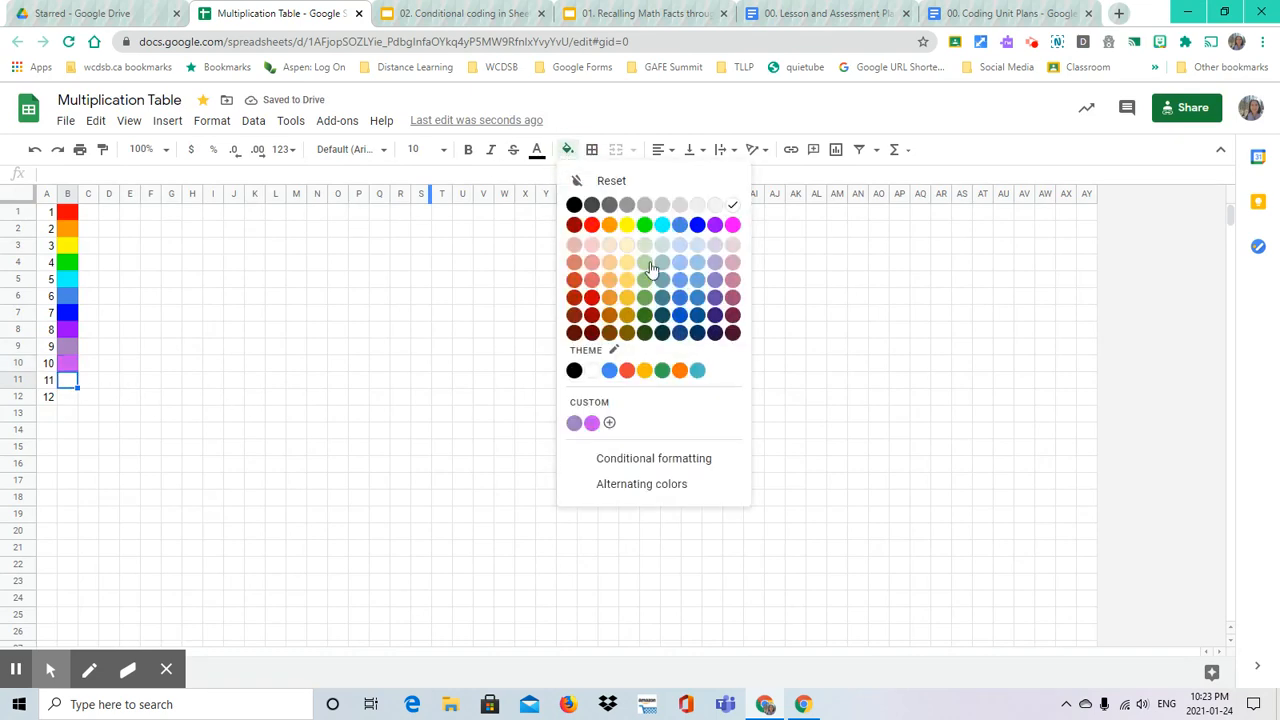
{"action": "left_click", "coordinate": [609, 422]}
{"action": "left_click_drag", "start_coordinate": [570, 463], "coordinate": [696, 463]}
{"action": "left_click", "coordinate": [671, 357]}
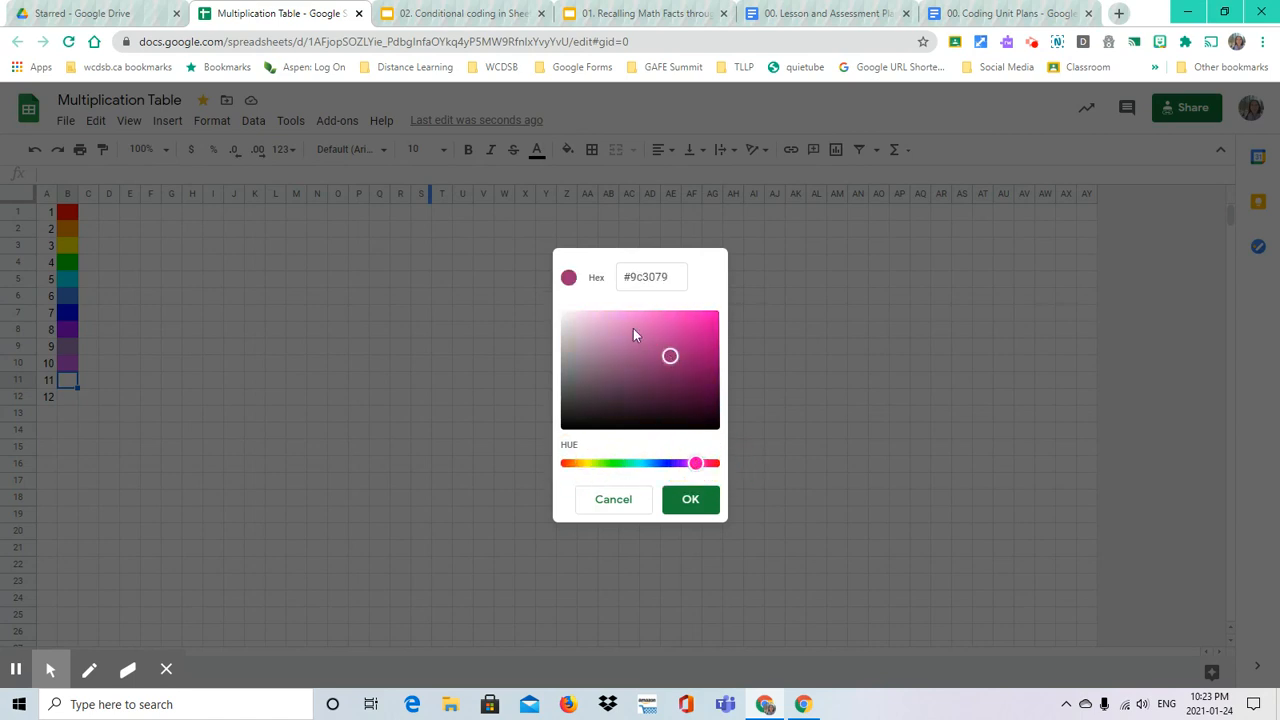
{"action": "left_click", "coordinate": [651, 334]}
{"action": "left_click", "coordinate": [624, 318]}
{"action": "left_click", "coordinate": [668, 495]}
{"action": "key", "text": "Down"}
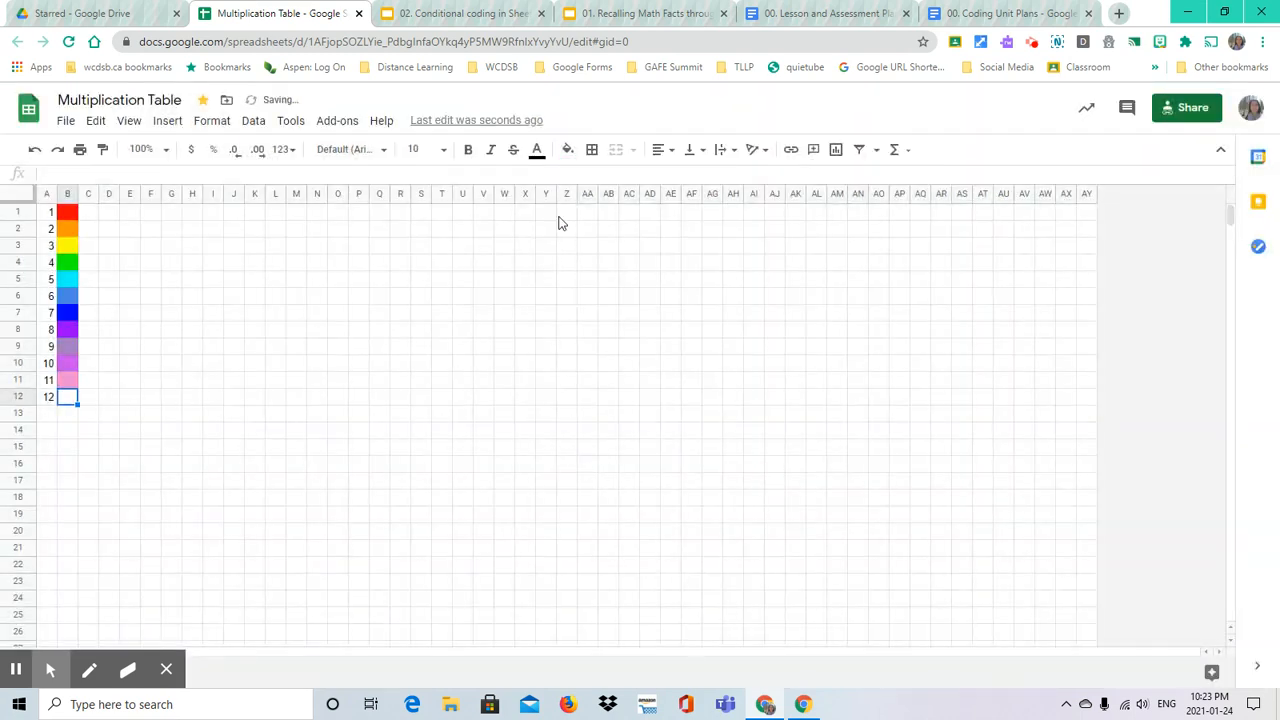
{"action": "left_click", "coordinate": [567, 150]}
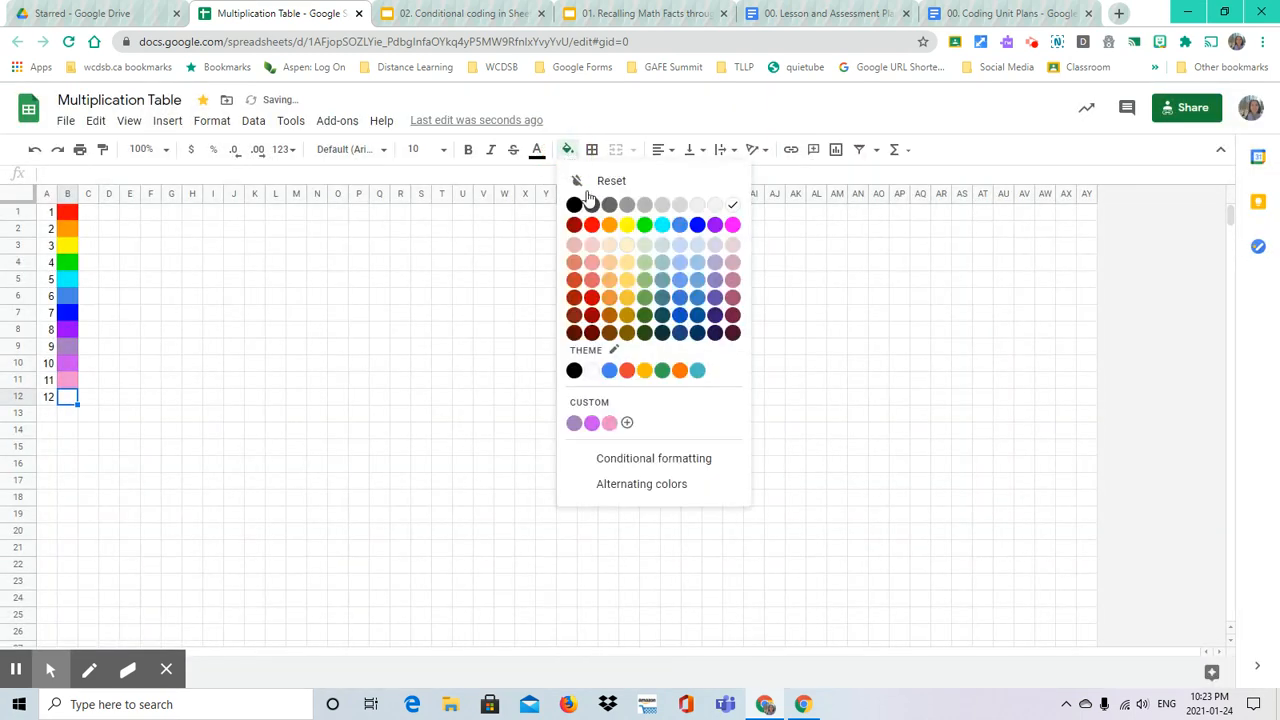
{"action": "left_click", "coordinate": [732, 225]}
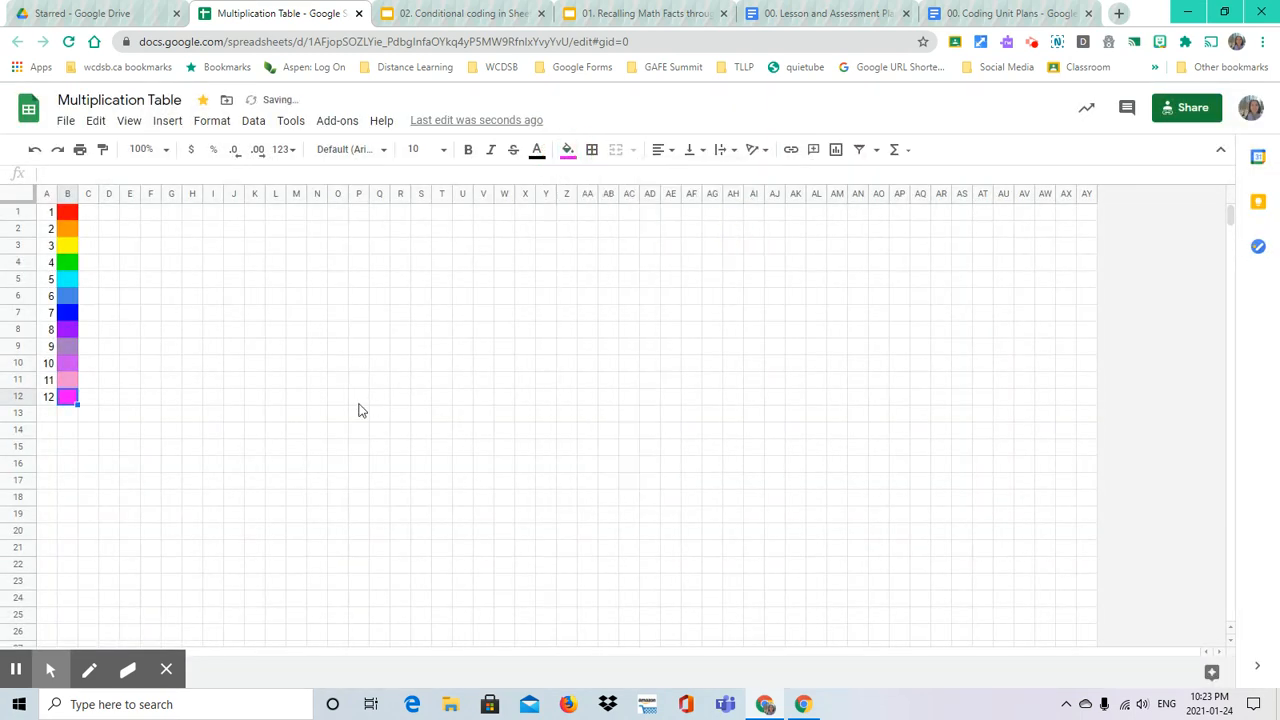
Recolour legend cell B10 with the teal theme colour so it stands apart from the neighbouring purples
{"action": "left_click", "coordinate": [67, 366]}
{"action": "left_click", "coordinate": [72, 348]}
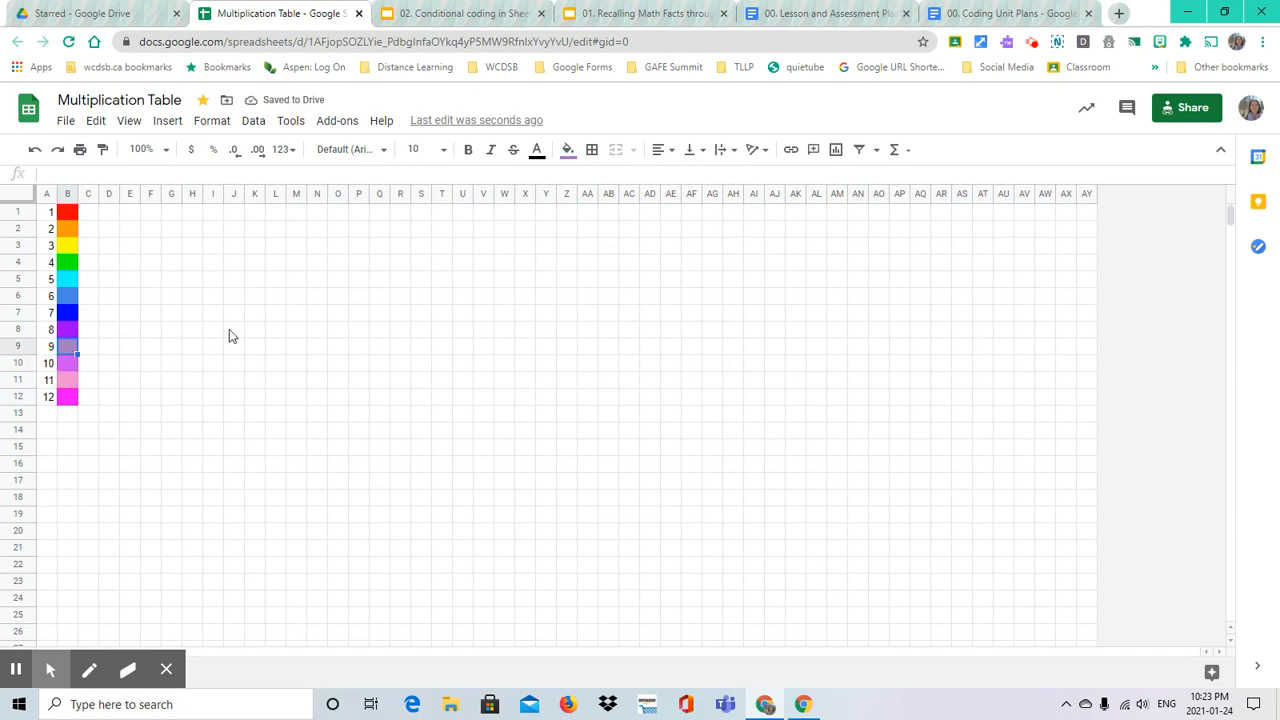
{"action": "left_click", "coordinate": [72, 363]}
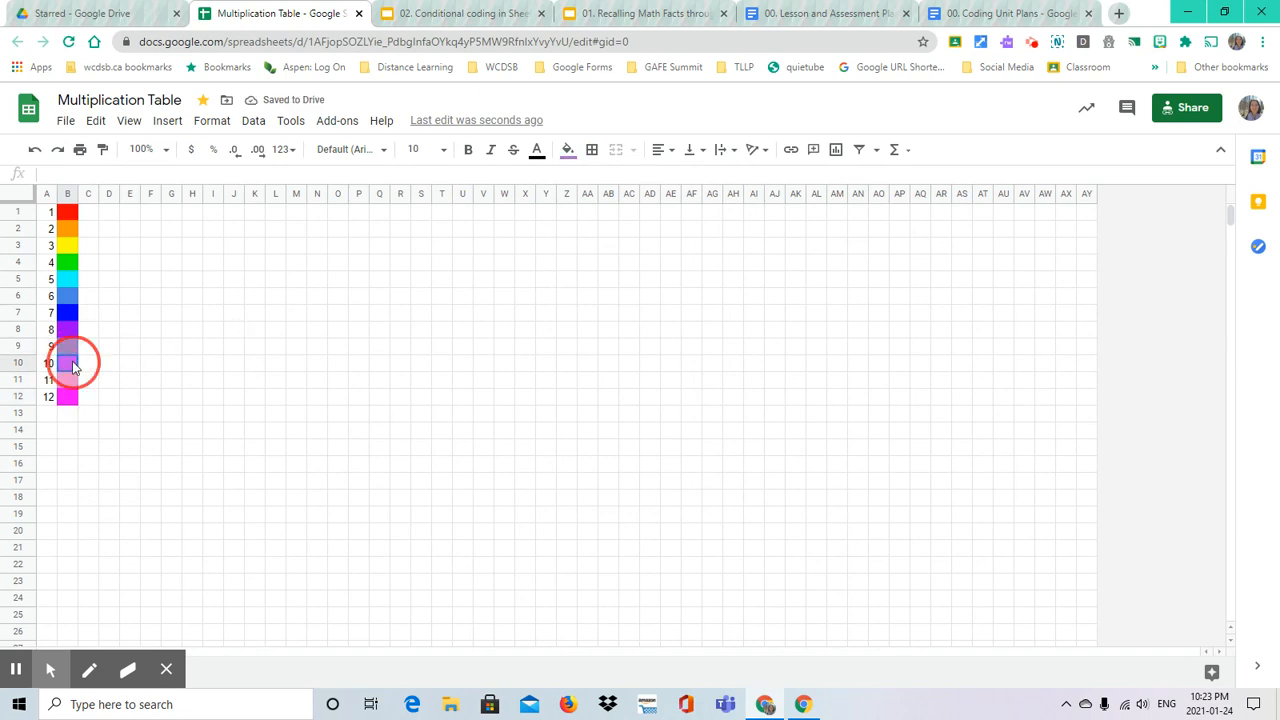
{"action": "left_click", "coordinate": [567, 151]}
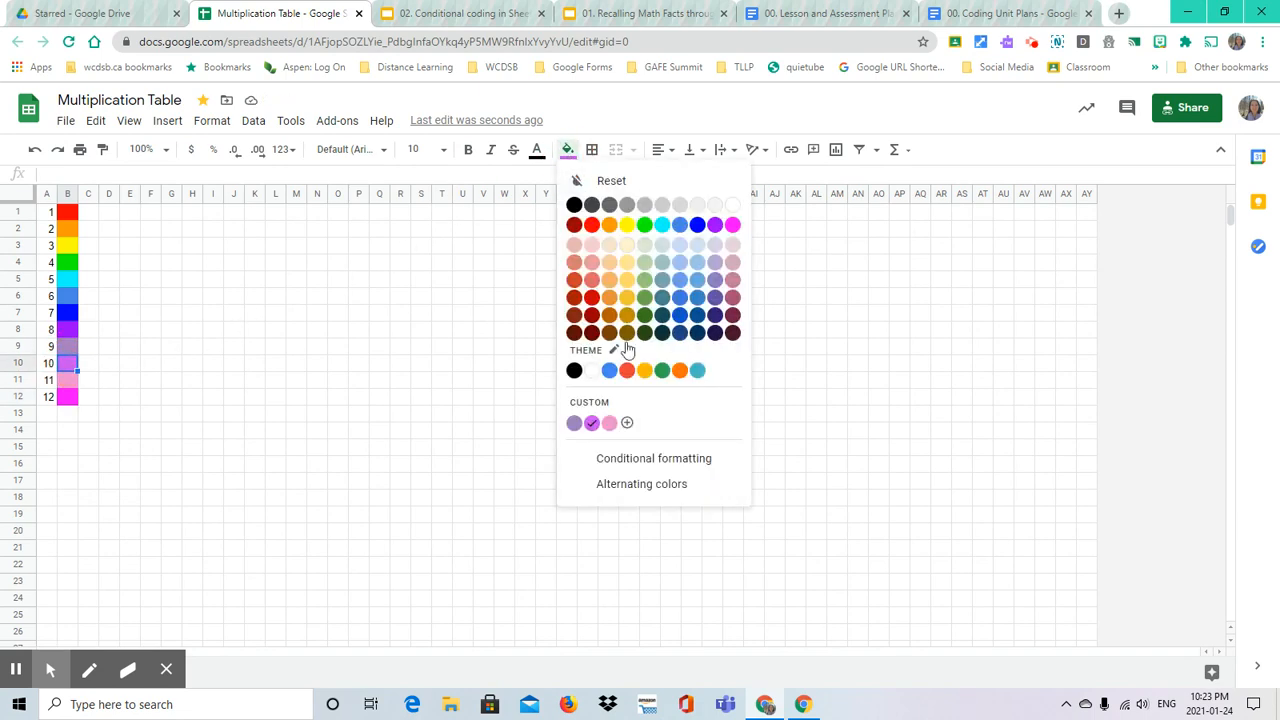
{"action": "left_click", "coordinate": [697, 372]}
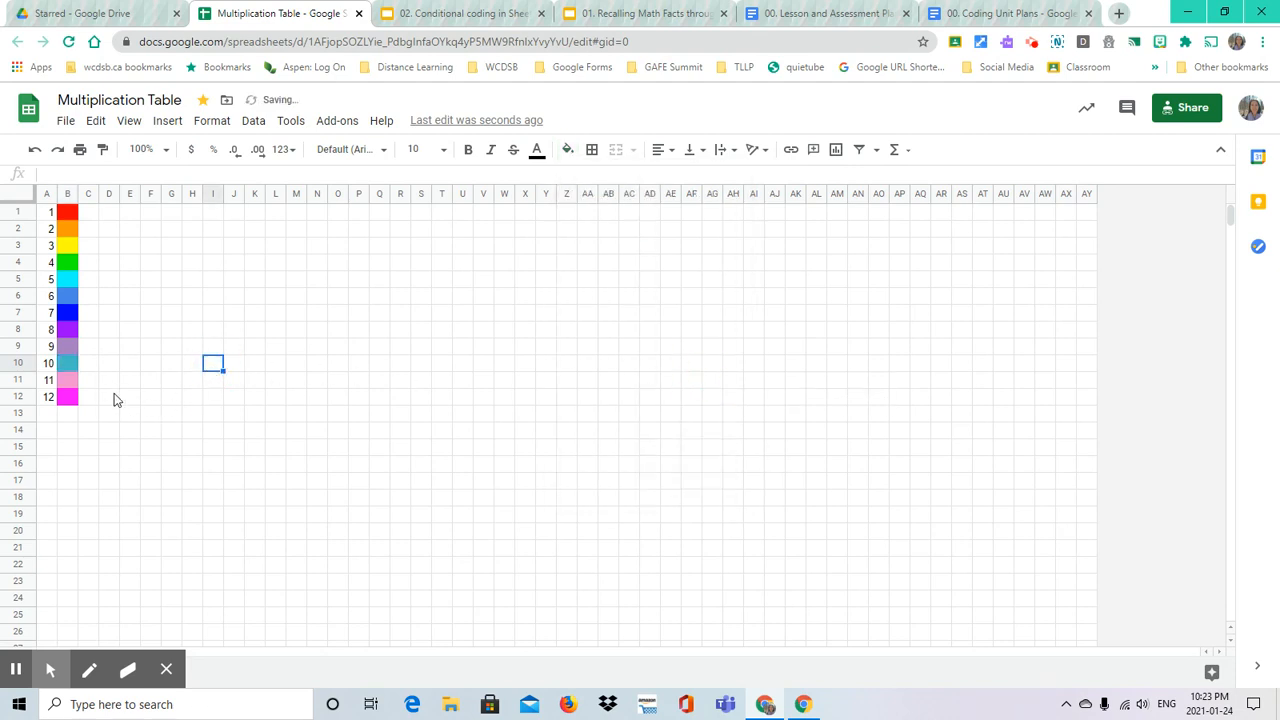
{"action": "left_click", "coordinate": [70, 367]}
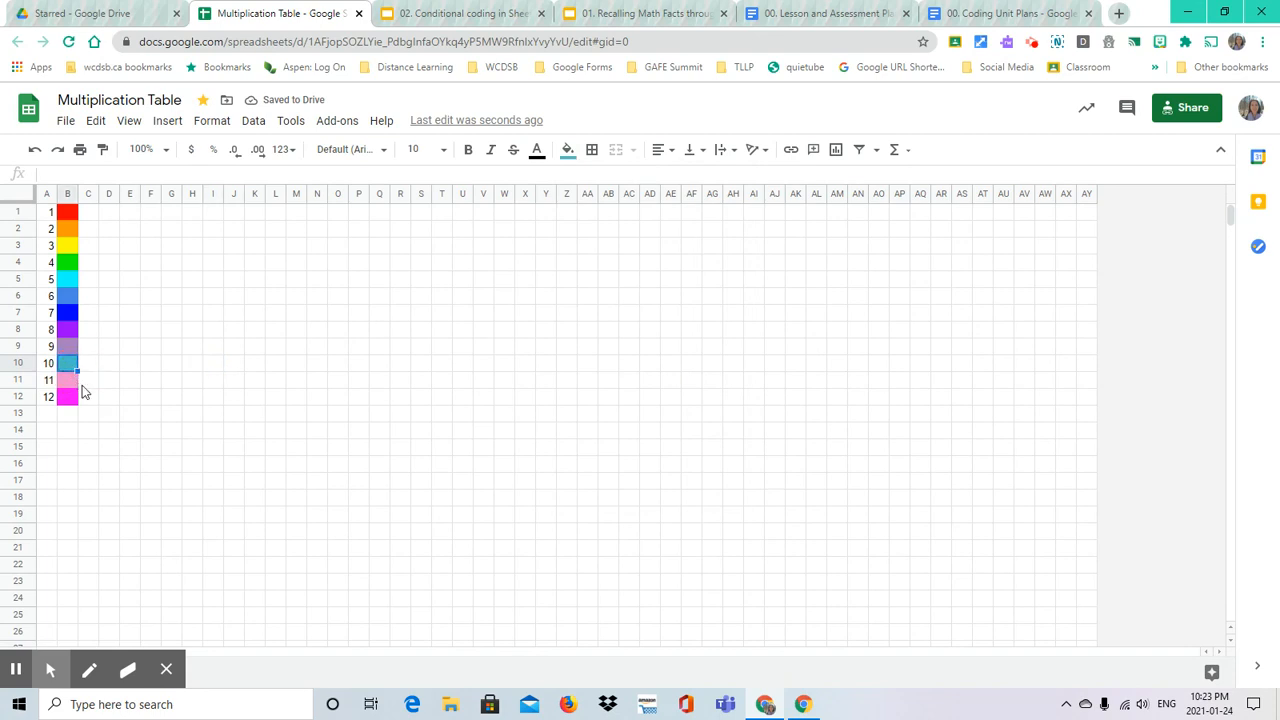
{"action": "left_click", "coordinate": [567, 151]}
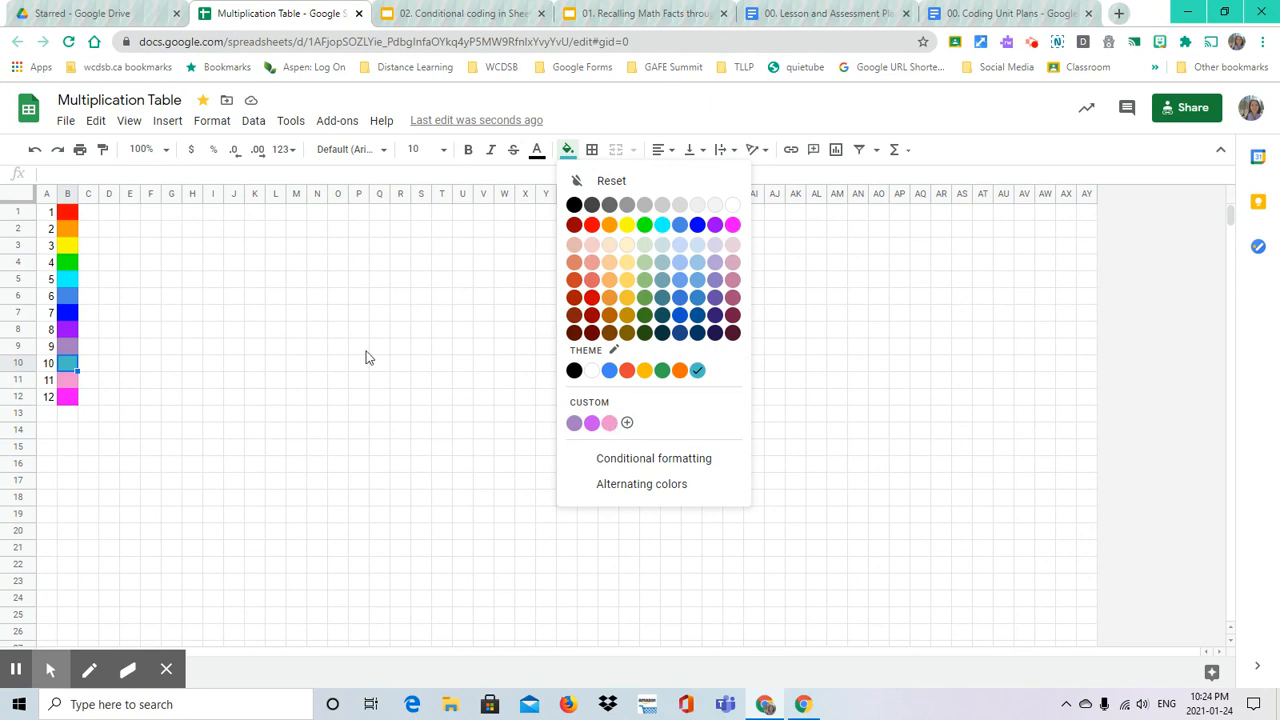
{"action": "left_click", "coordinate": [117, 333]}
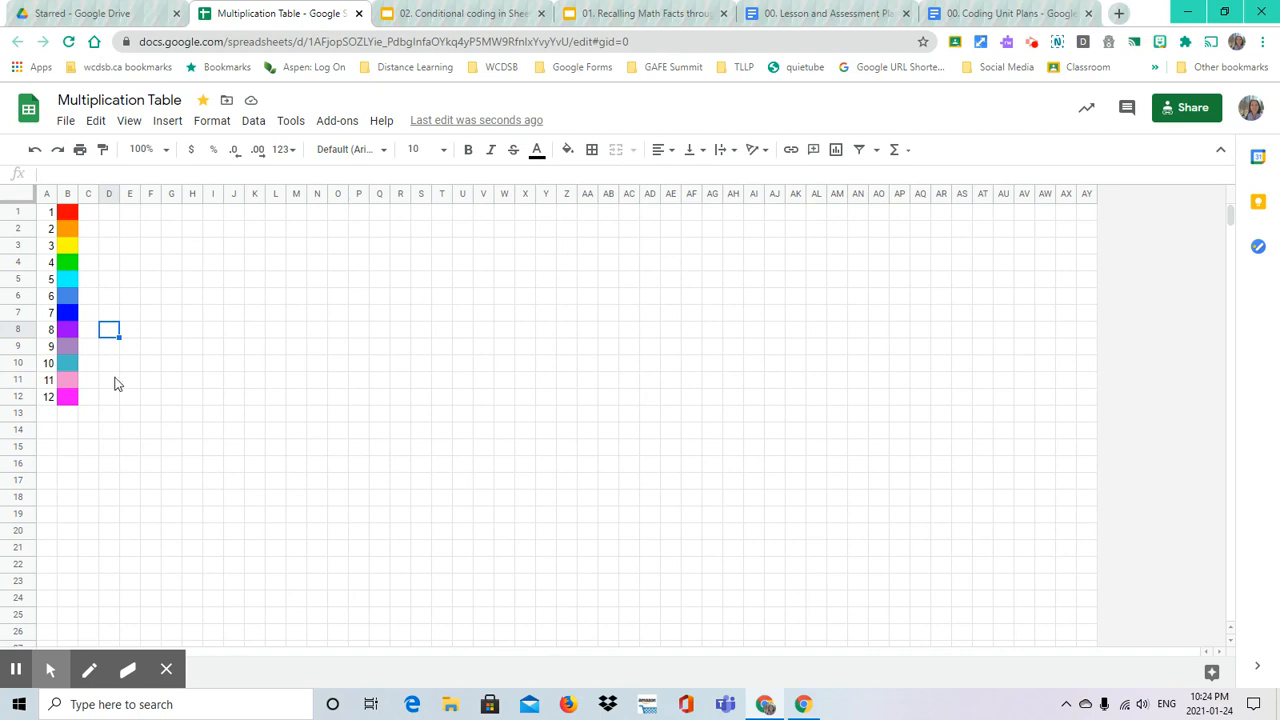
Switch to the "02. Conditional coding in Sheets" presentation and view slide 9 about assigning a colour to each square
{"action": "left_click", "coordinate": [449, 16]}
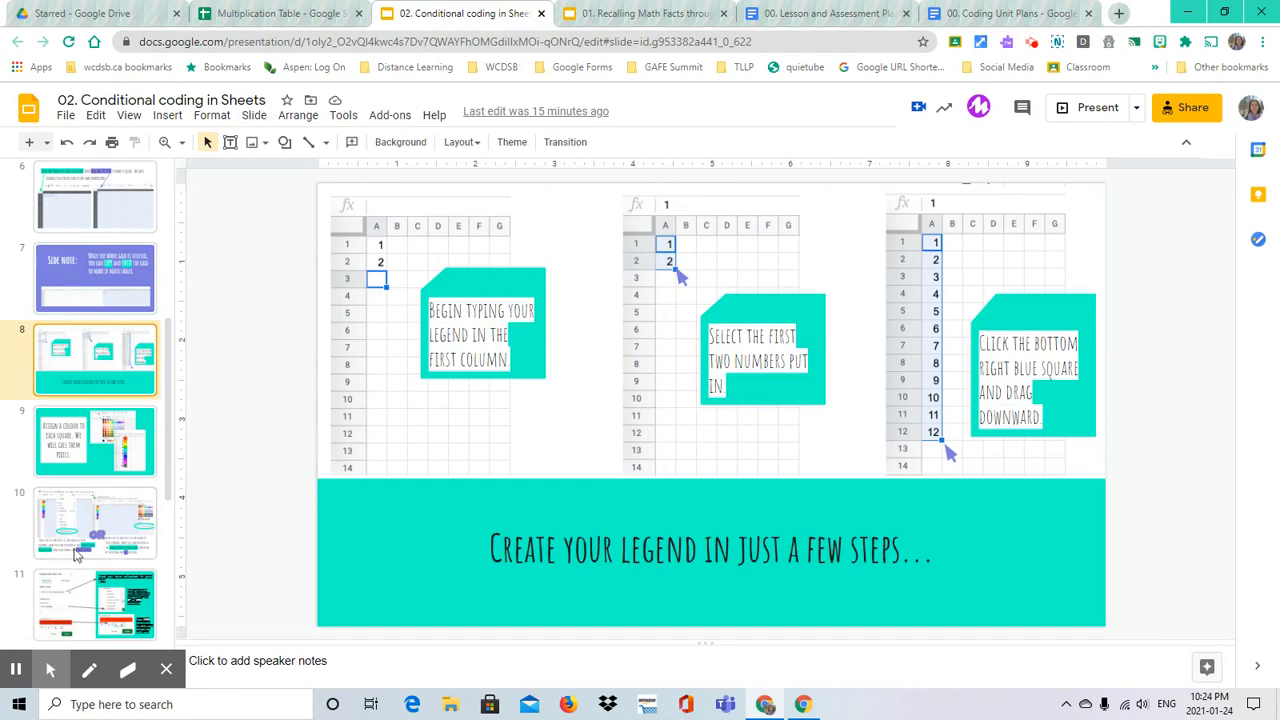
{"action": "left_click", "coordinate": [95, 457]}
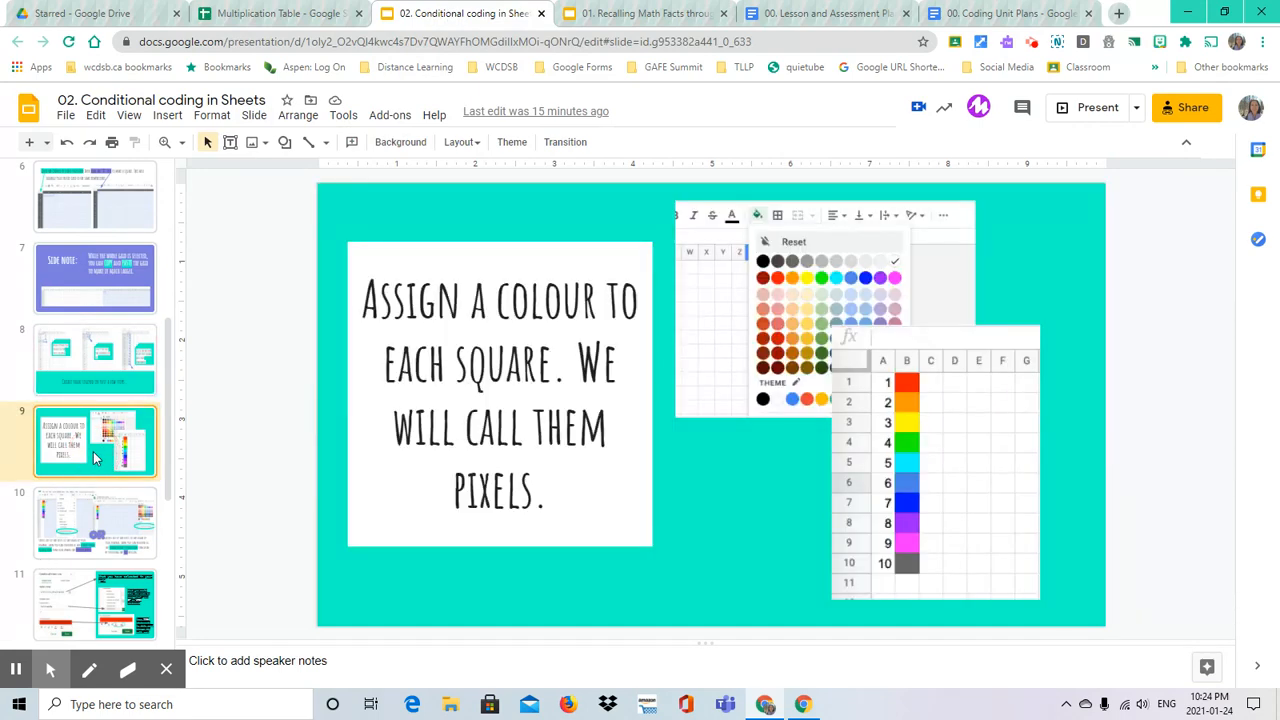
View slide 10 about reaching conditional formatting, and return to the "Multiplication Table" spreadsheet
{"action": "key", "text": "Down"}
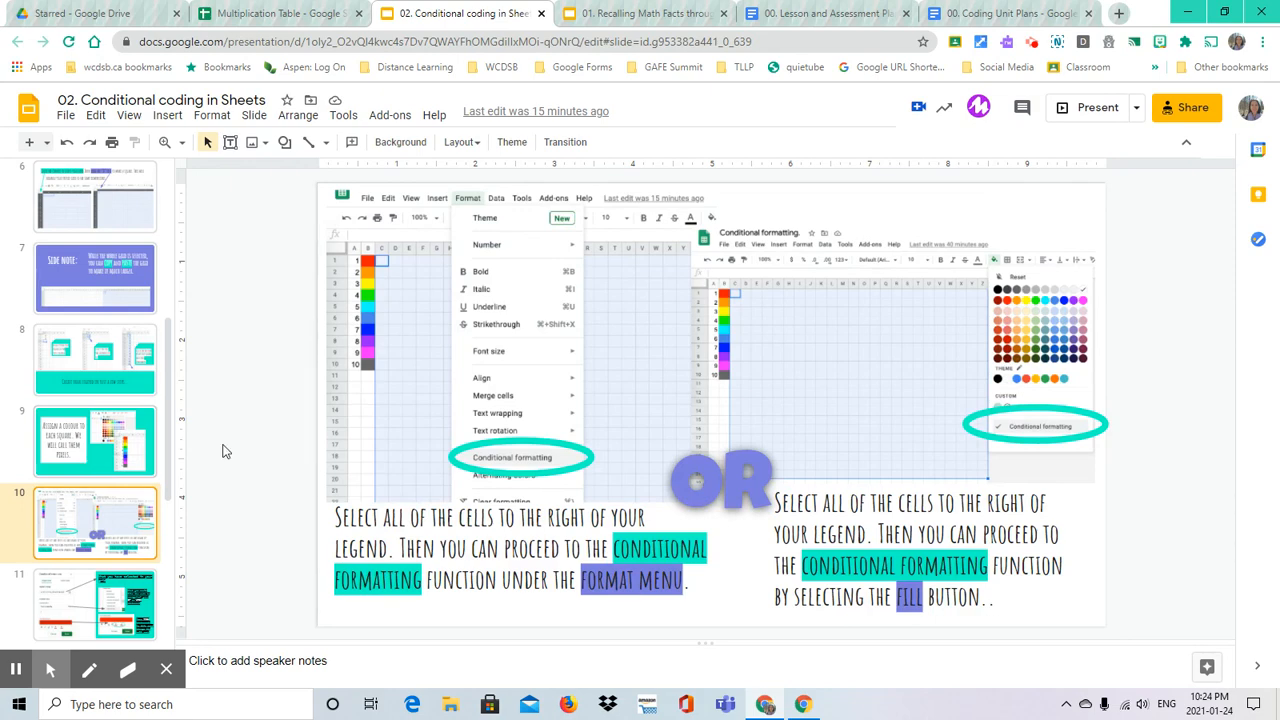
{"action": "left_click", "coordinate": [320, 13]}
{"action": "left_click", "coordinate": [427, 19]}
{"action": "left_click", "coordinate": [278, 22]}
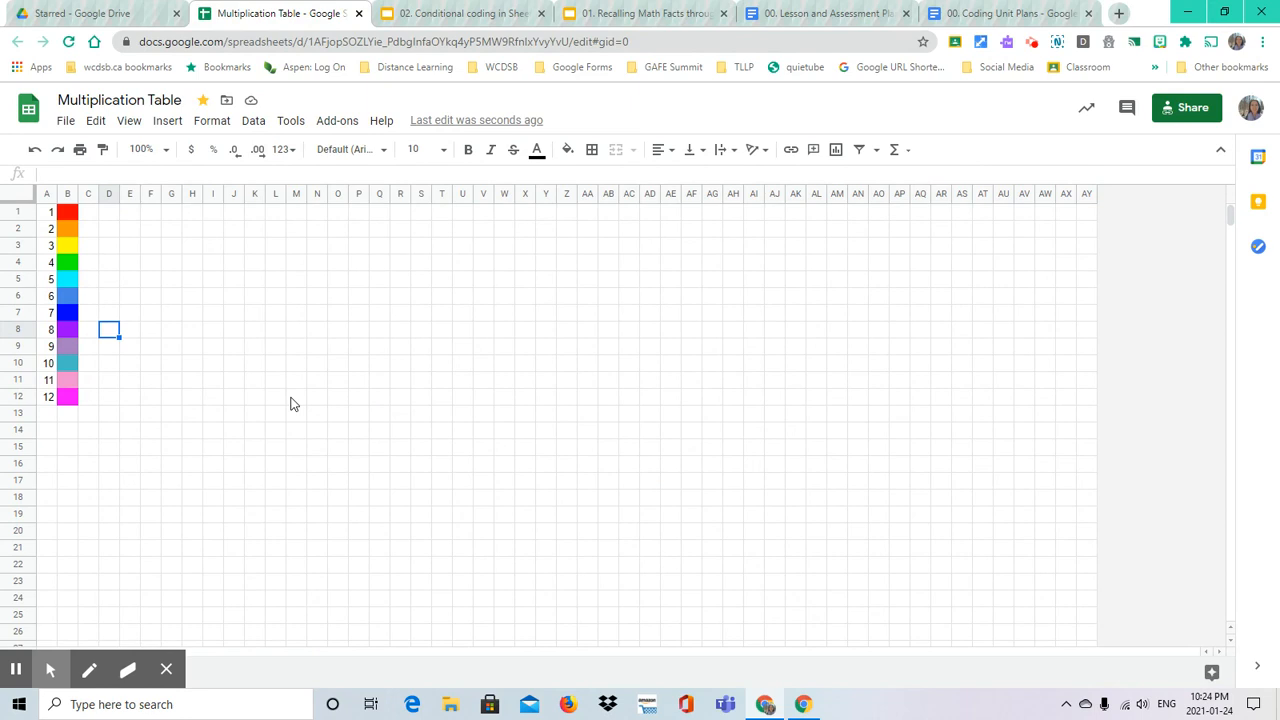
Select the grid C1:AY26 beside the legend and open conditional formatting for it
{"action": "left_click", "coordinate": [89, 214]}
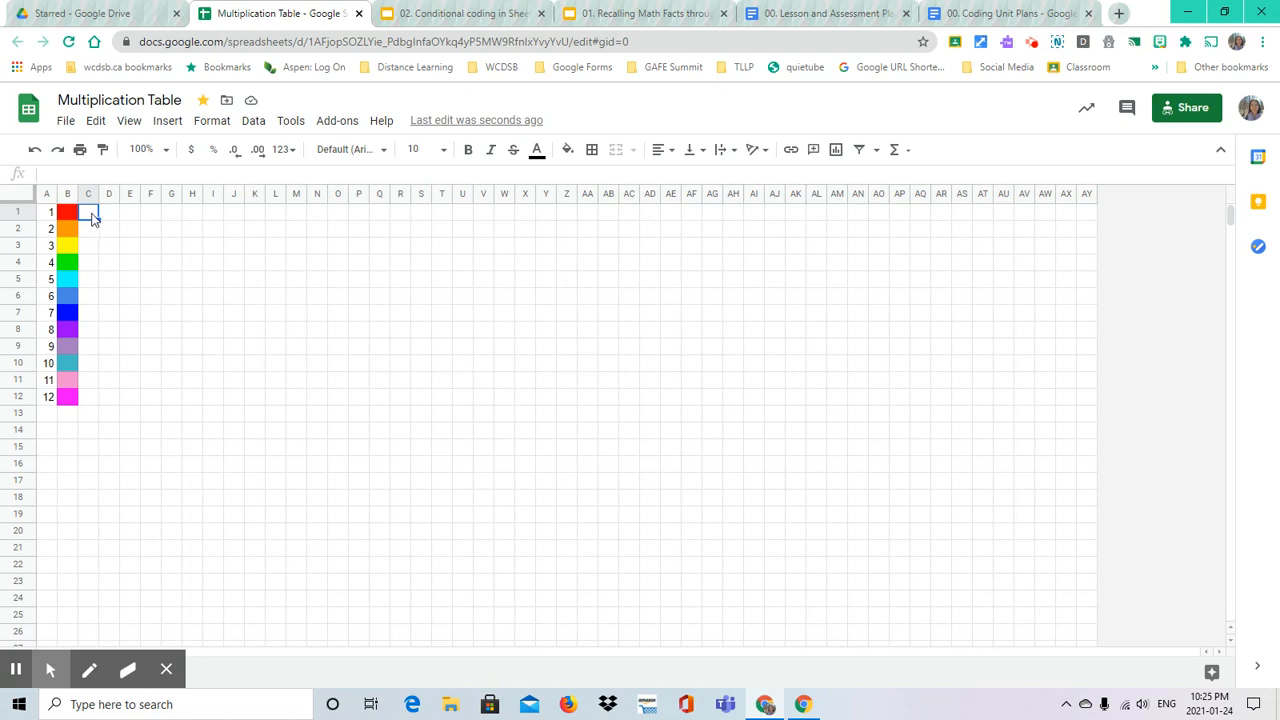
{"action": "left_click", "coordinate": [91, 218]}
{"action": "left_click_drag", "start_coordinate": [91, 218], "coordinate": [1094, 637]}
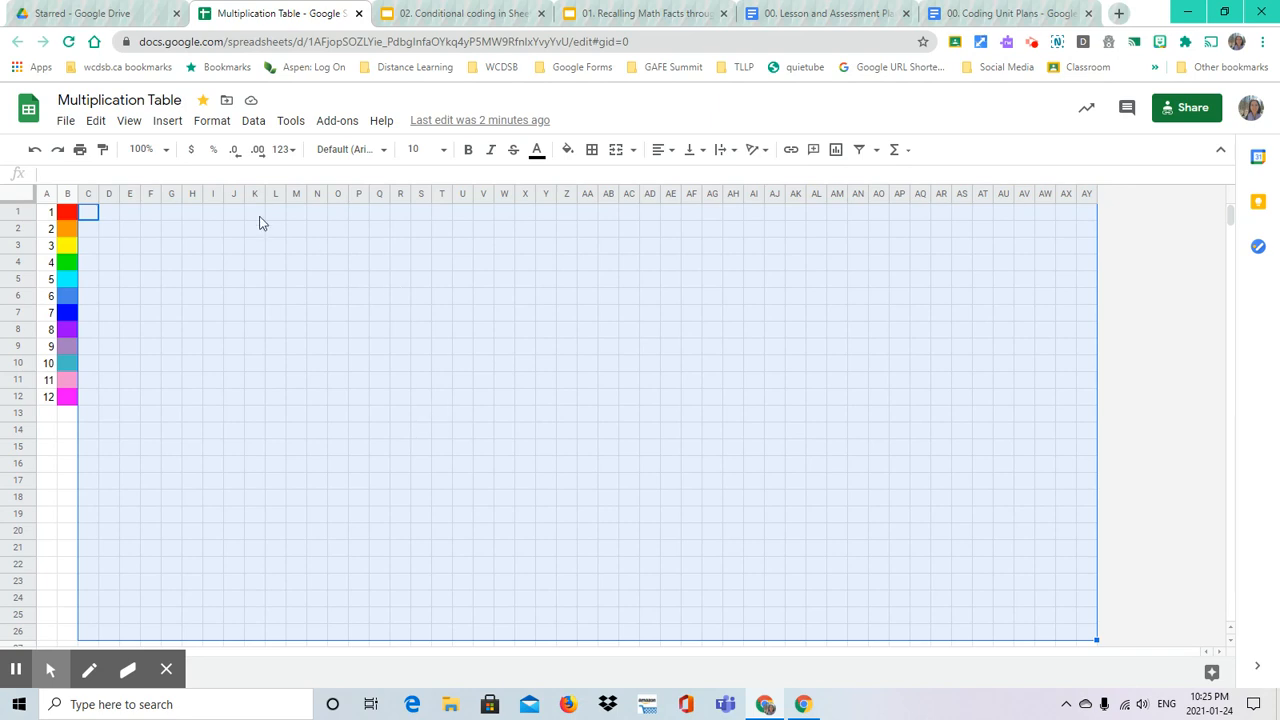
{"action": "left_click", "coordinate": [212, 121]}
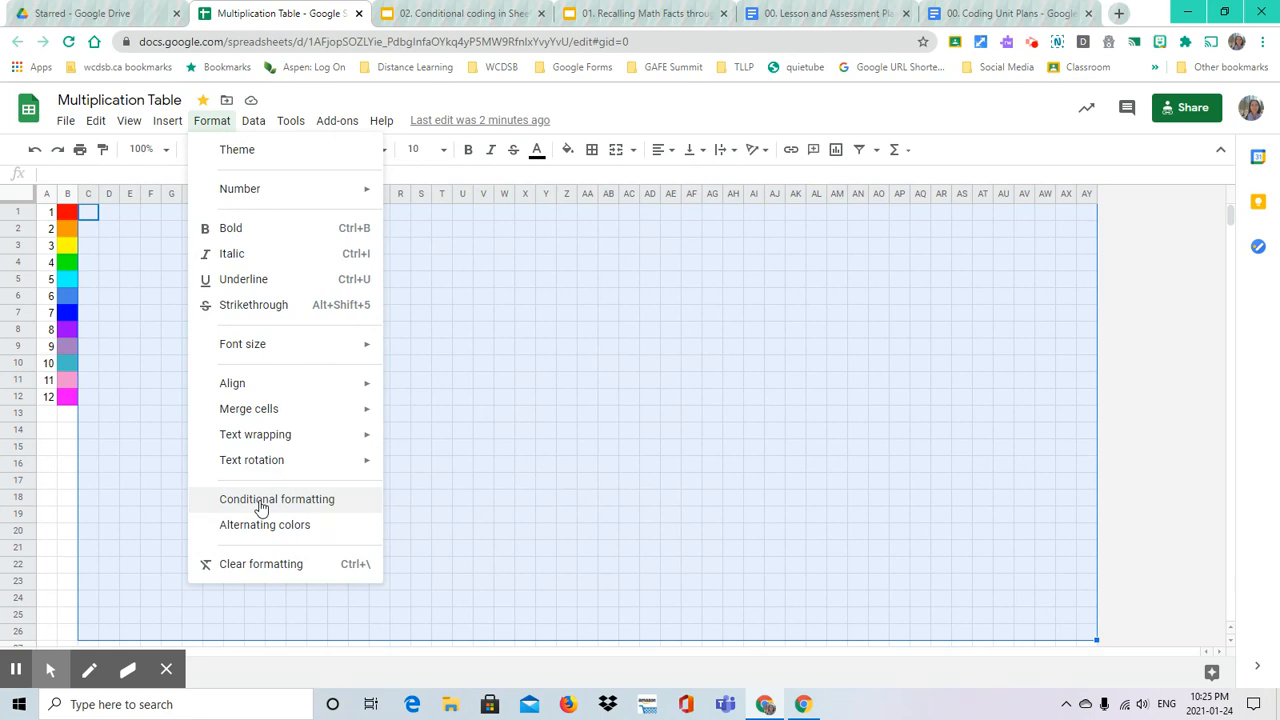
{"action": "left_click", "coordinate": [208, 121]}
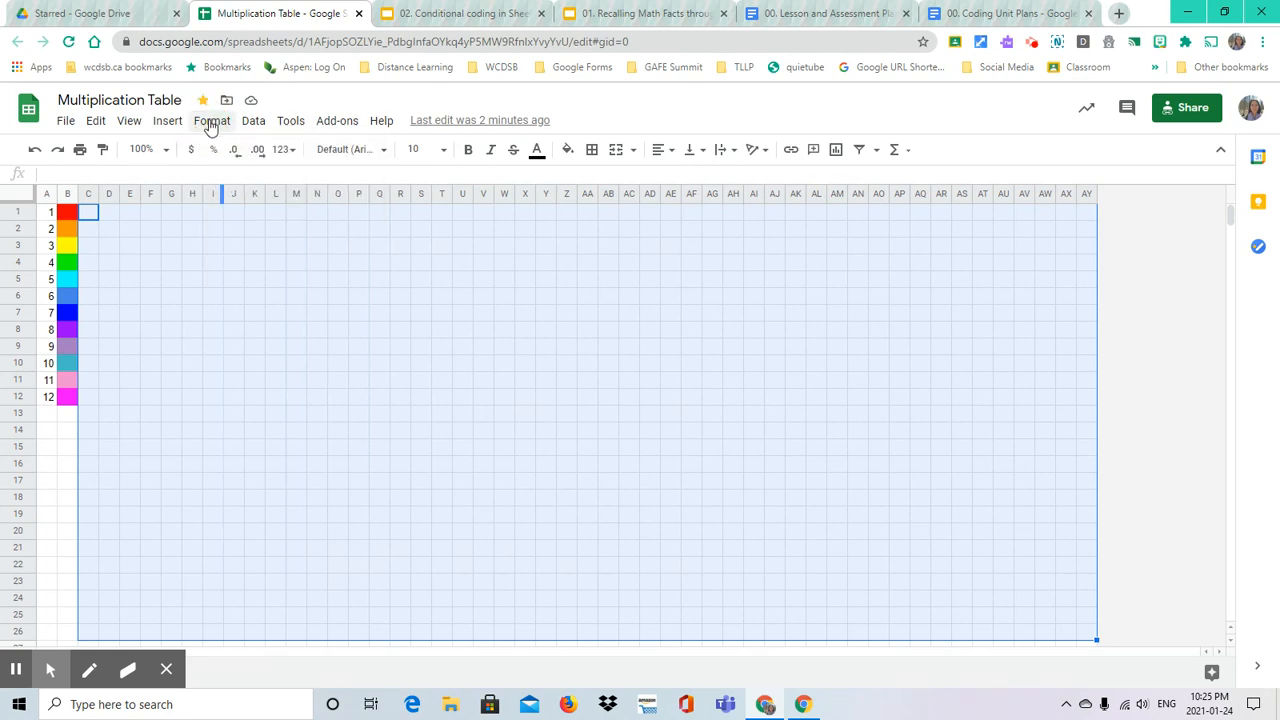
{"action": "left_click", "coordinate": [567, 150]}
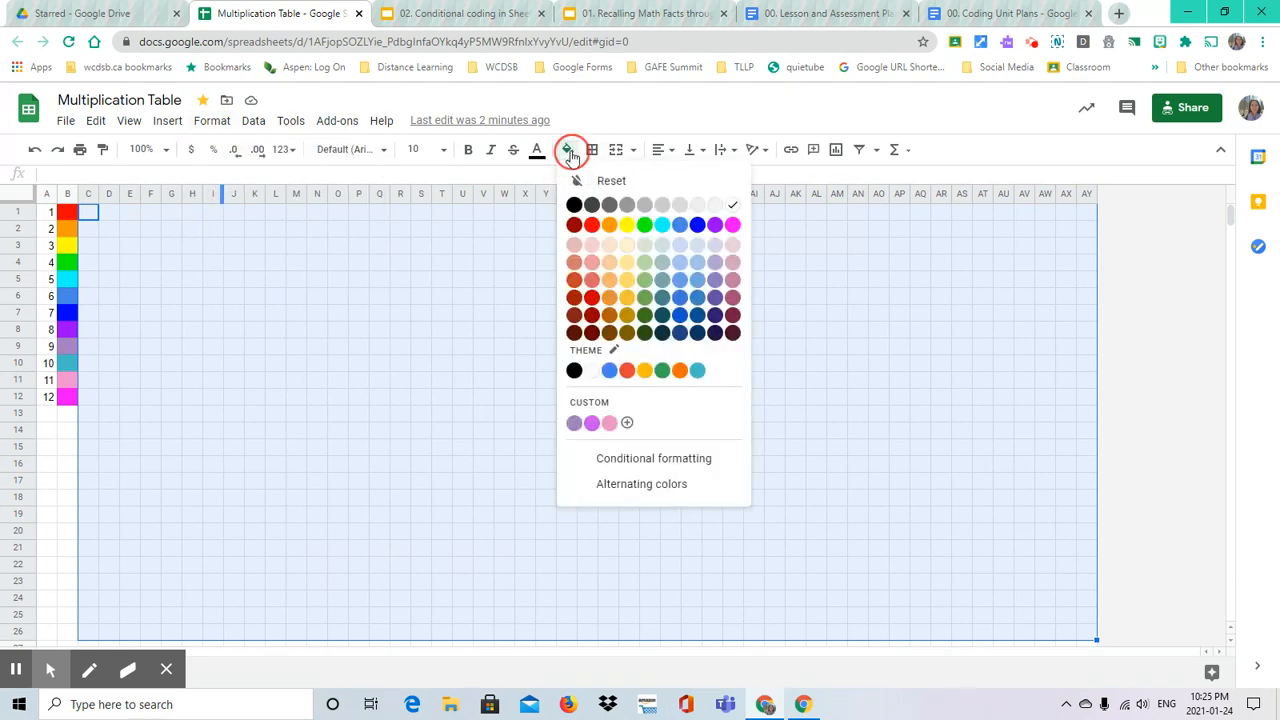
{"action": "left_click", "coordinate": [640, 459]}
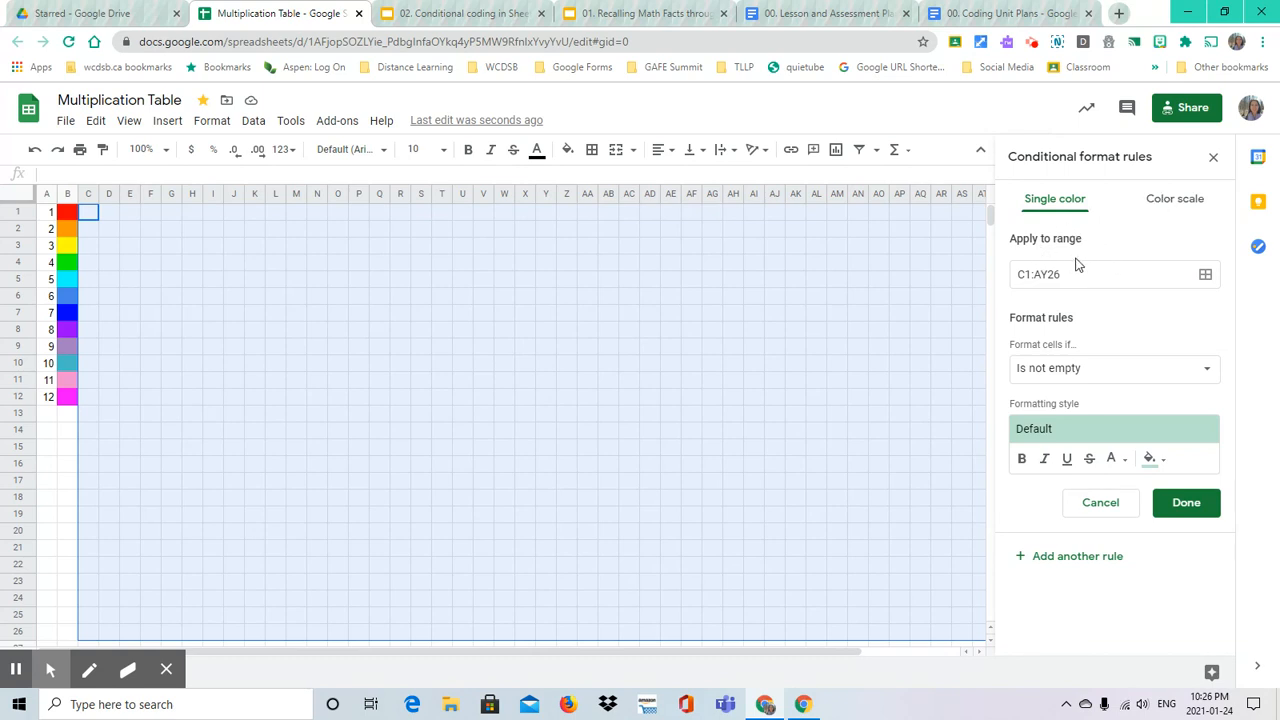
Change the range the conditional format rule applies to so that it covers C1:AS26
{"action": "left_click_drag", "start_coordinate": [1018, 274], "coordinate": [1079, 278]}
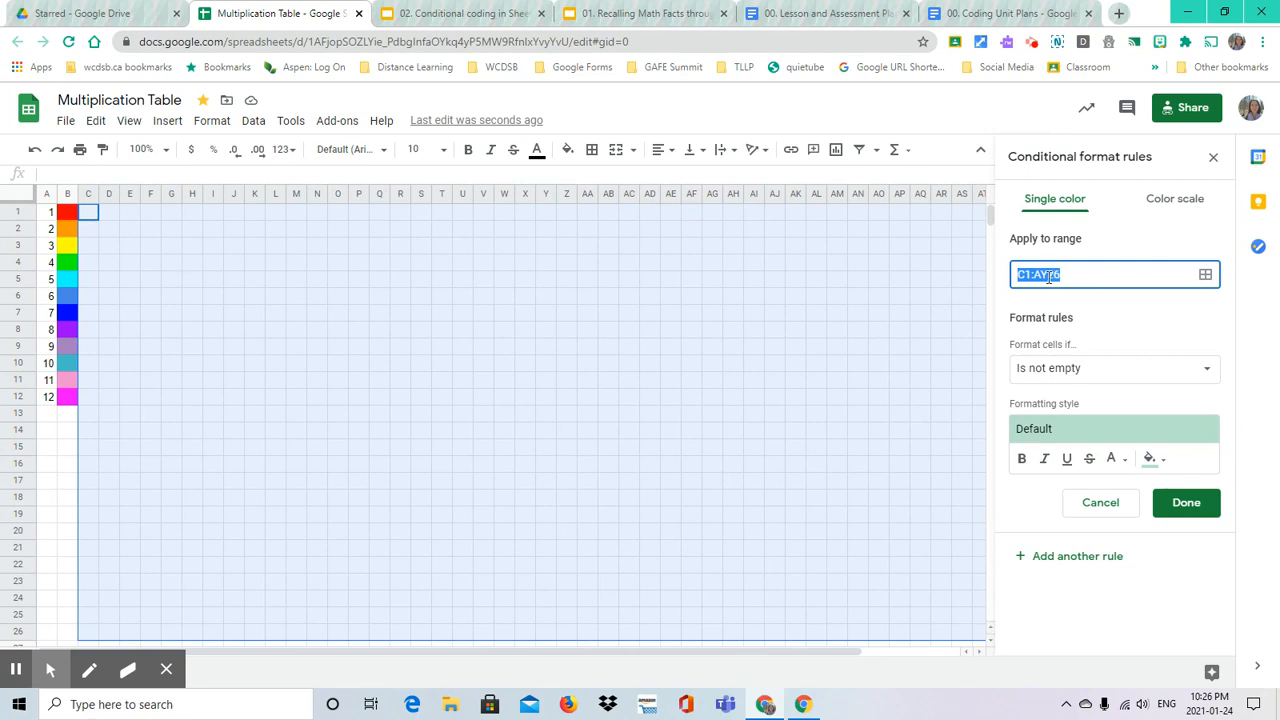
{"action": "left_click_drag", "start_coordinate": [818, 652], "coordinate": [925, 654]}
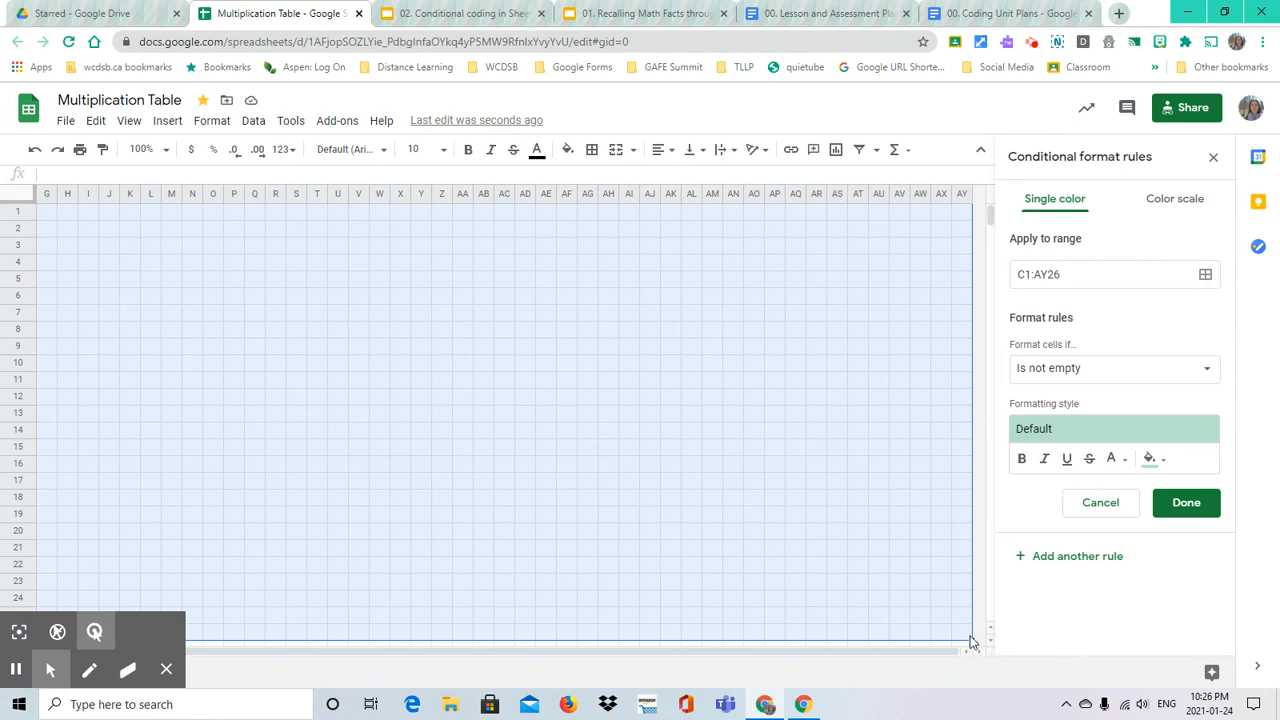
{"action": "left_click_drag", "start_coordinate": [935, 652], "coordinate": [800, 668]}
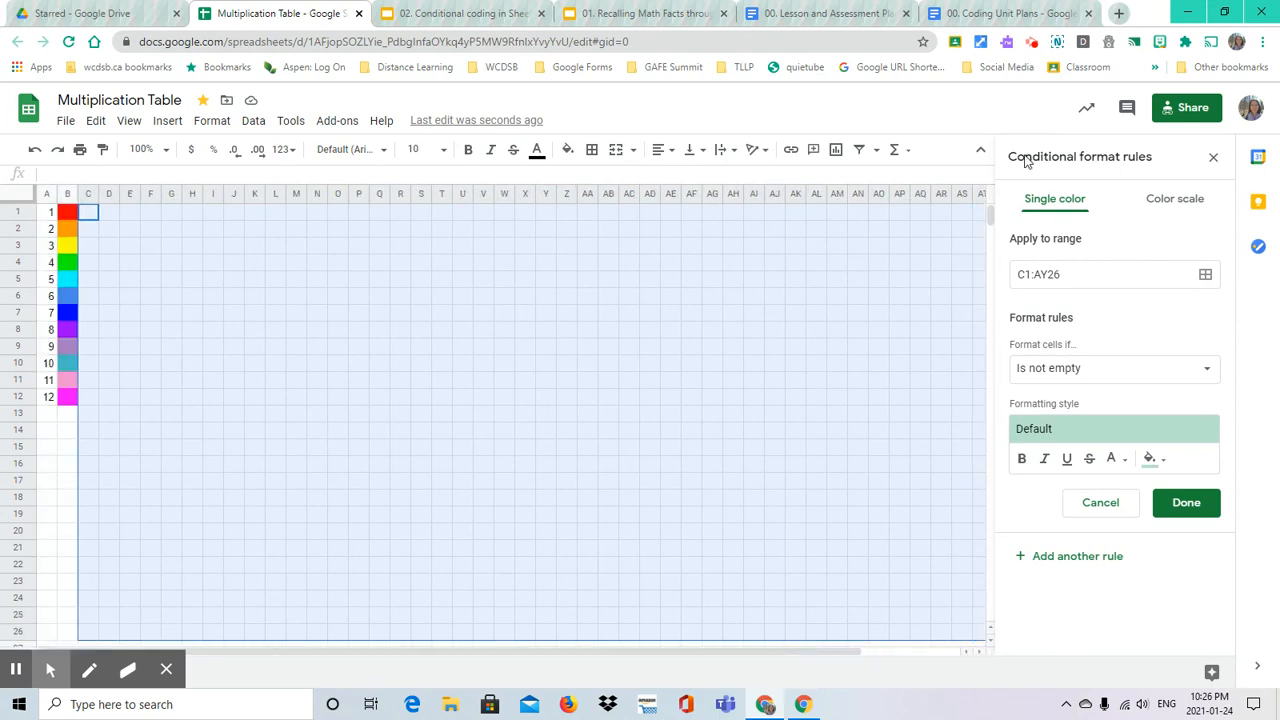
{"action": "left_click_drag", "start_coordinate": [1063, 274], "coordinate": [1045, 274]}
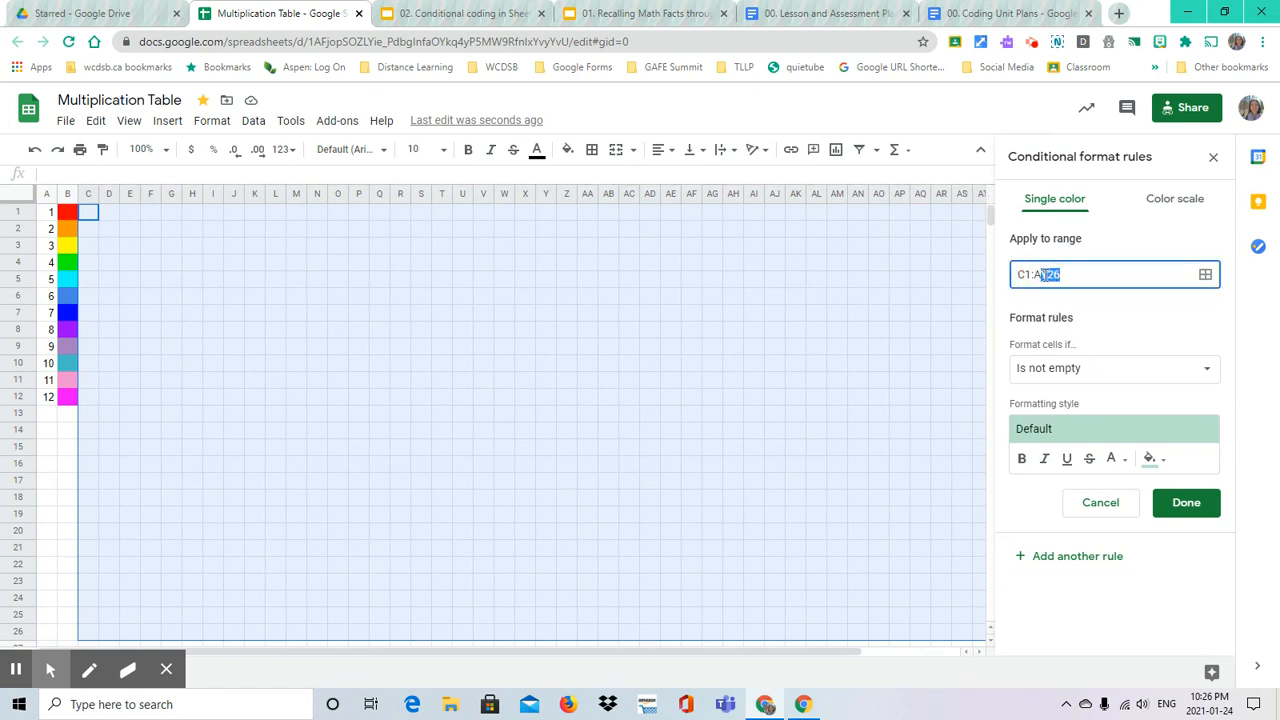
{"action": "left_click", "coordinate": [1043, 275]}
{"action": "left_click", "coordinate": [1108, 275]}
{"action": "left_click", "coordinate": [493, 388]}
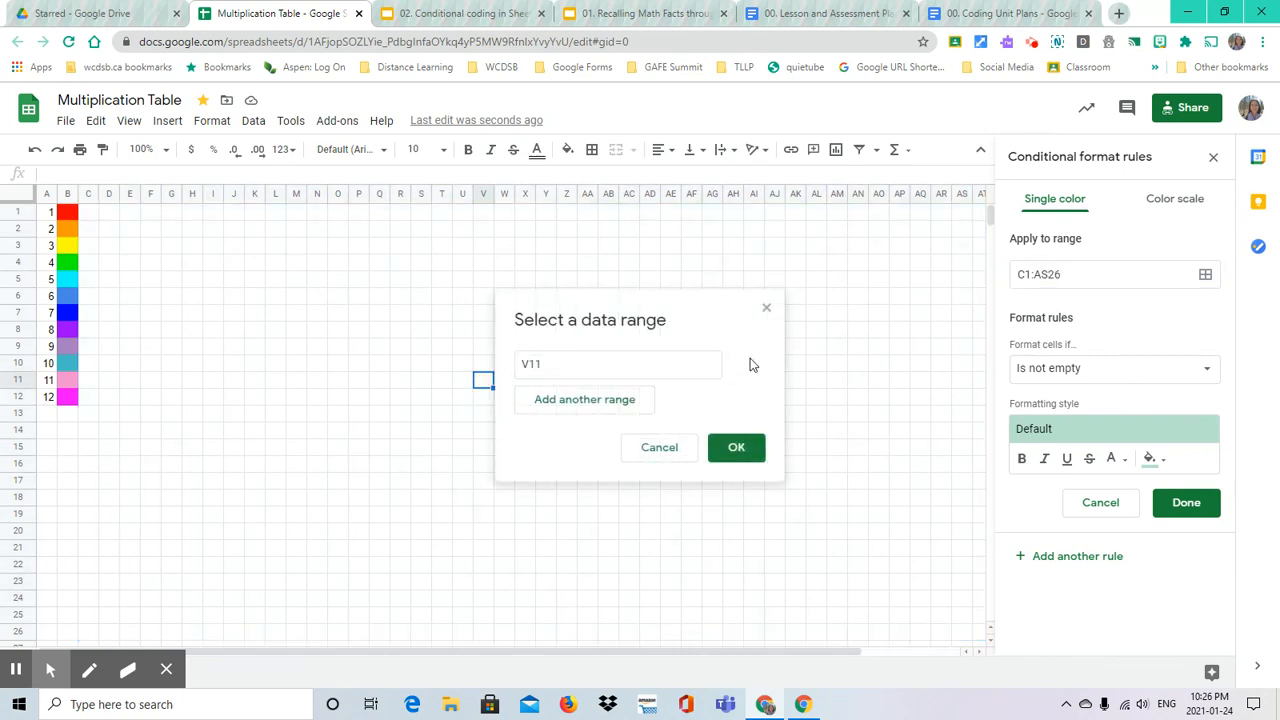
{"action": "left_click", "coordinate": [766, 307]}
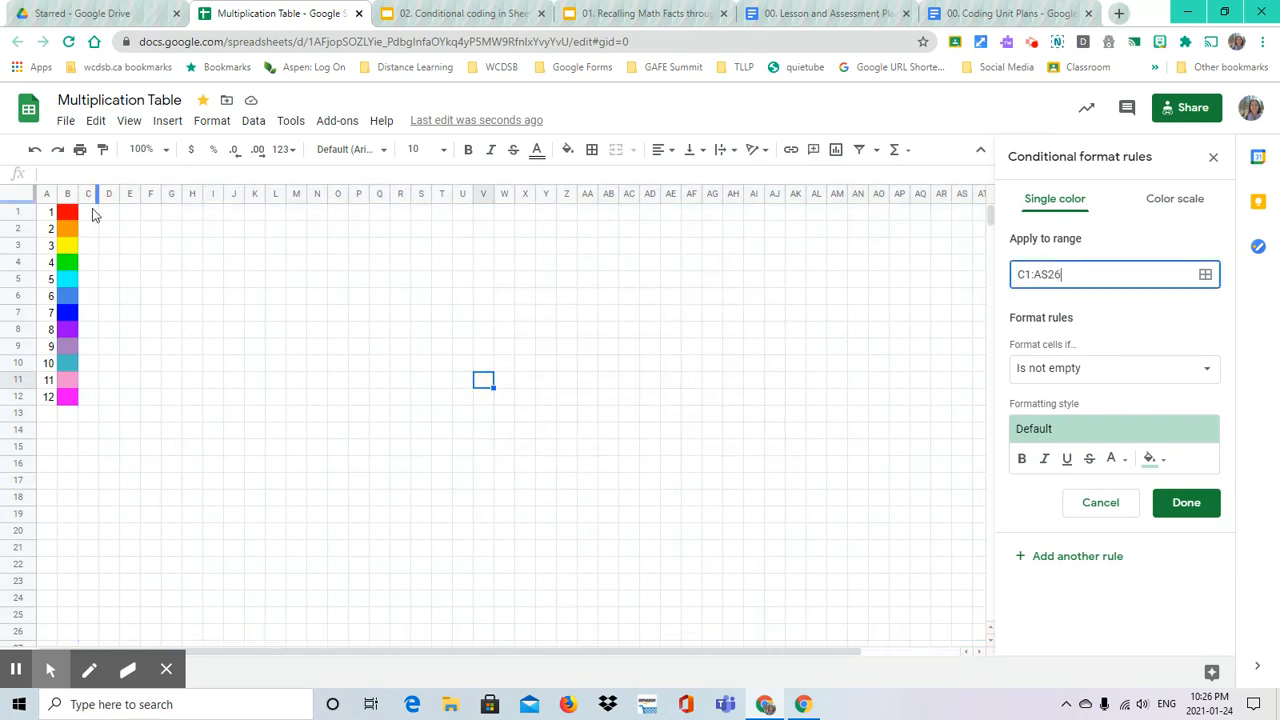
{"action": "left_click", "coordinate": [88, 215]}
{"action": "left_click_drag", "start_coordinate": [88, 215], "coordinate": [962, 634]}
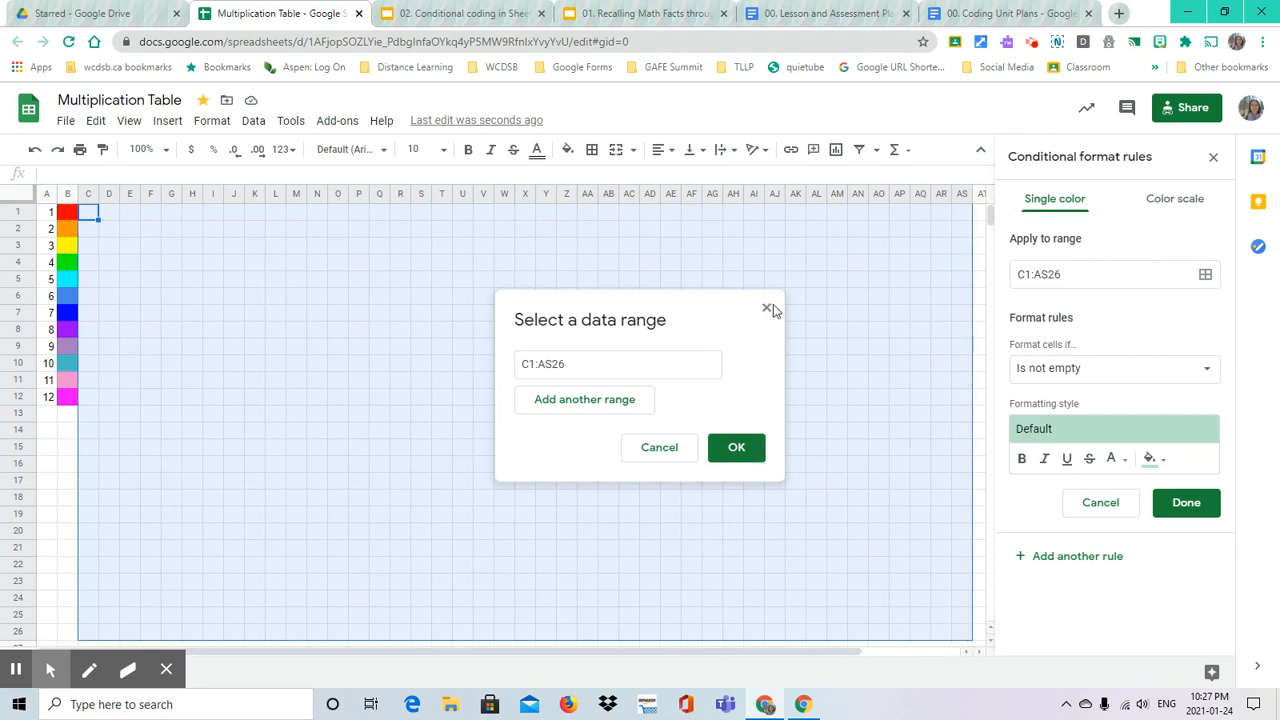
{"action": "left_click", "coordinate": [767, 310]}
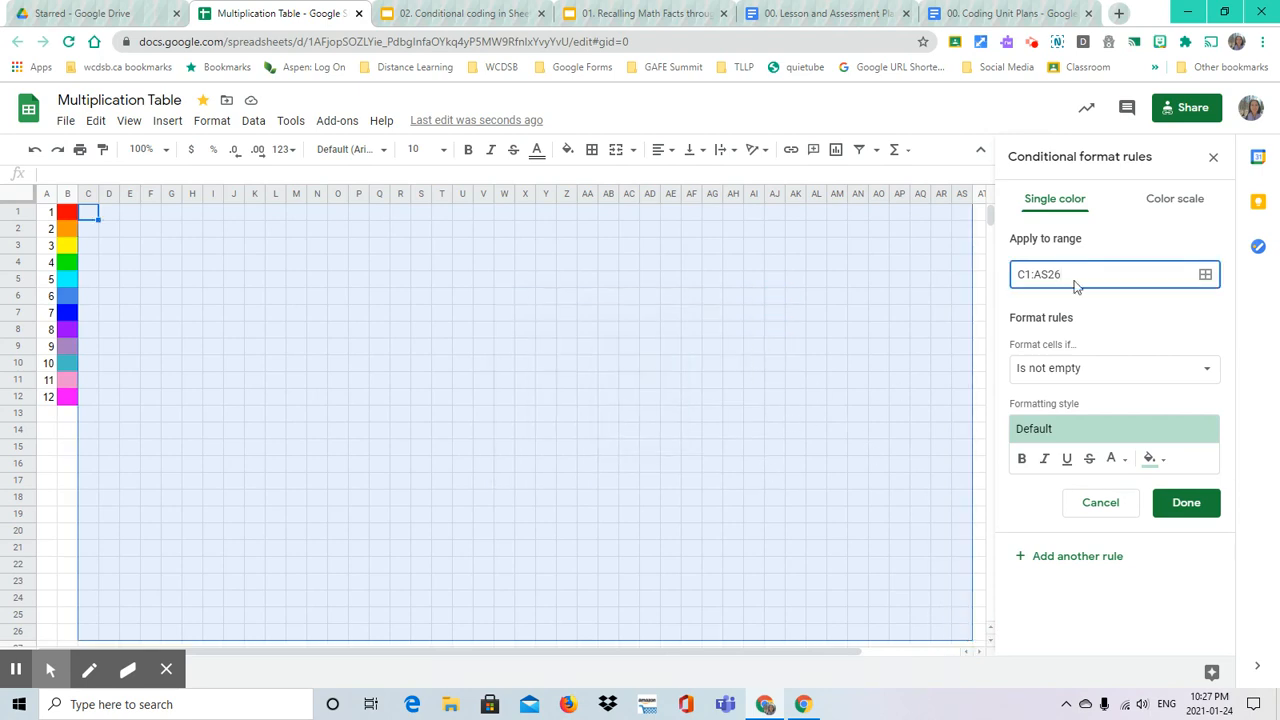
Set the rule's condition to "Text is exactly" with the value 1
{"action": "left_click", "coordinate": [1054, 372]}
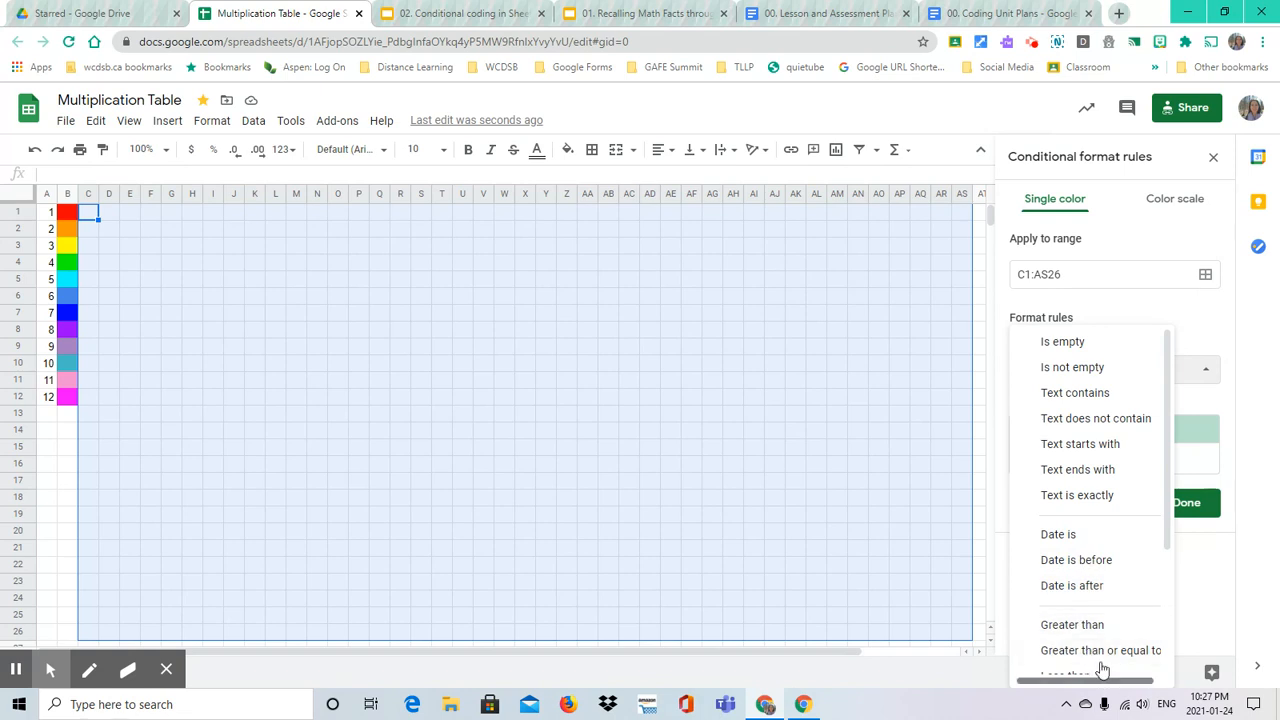
{"action": "scroll", "coordinate": [1097, 662], "scroll_direction": "down", "scroll_amount": 3}
{"action": "scroll", "coordinate": [1130, 640], "scroll_direction": "up", "scroll_amount": 3}
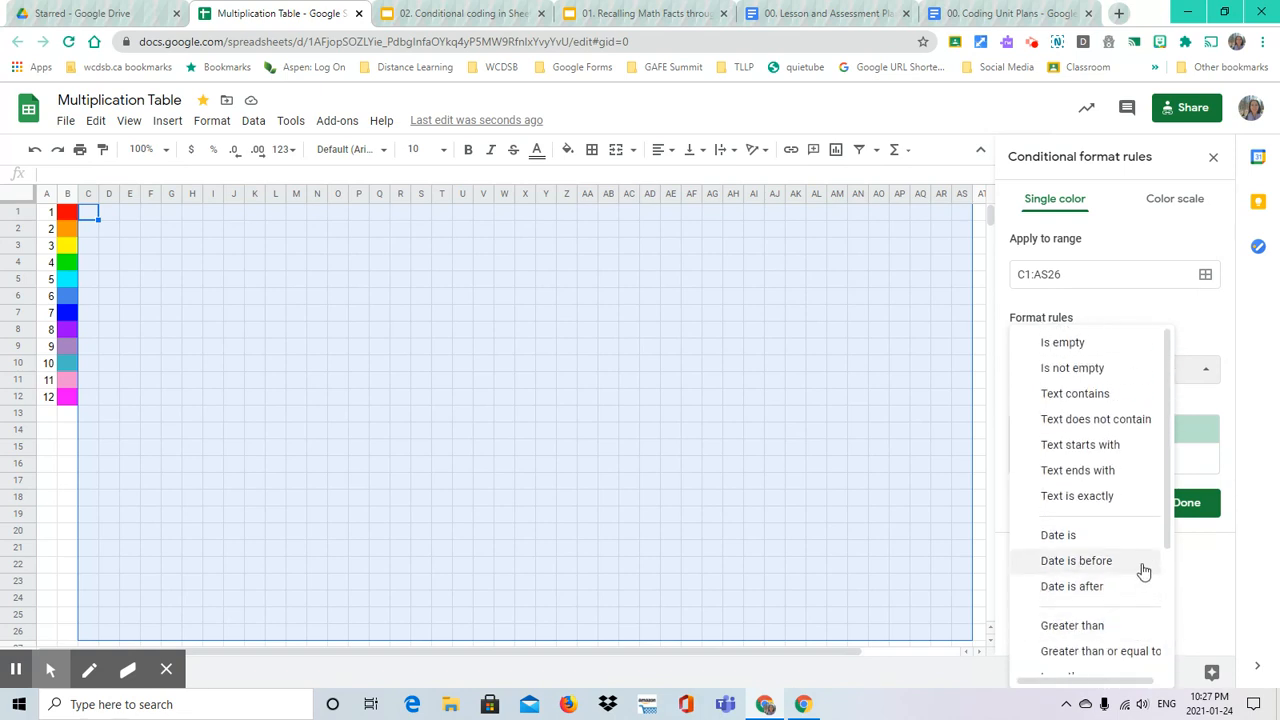
{"action": "left_click", "coordinate": [1077, 496]}
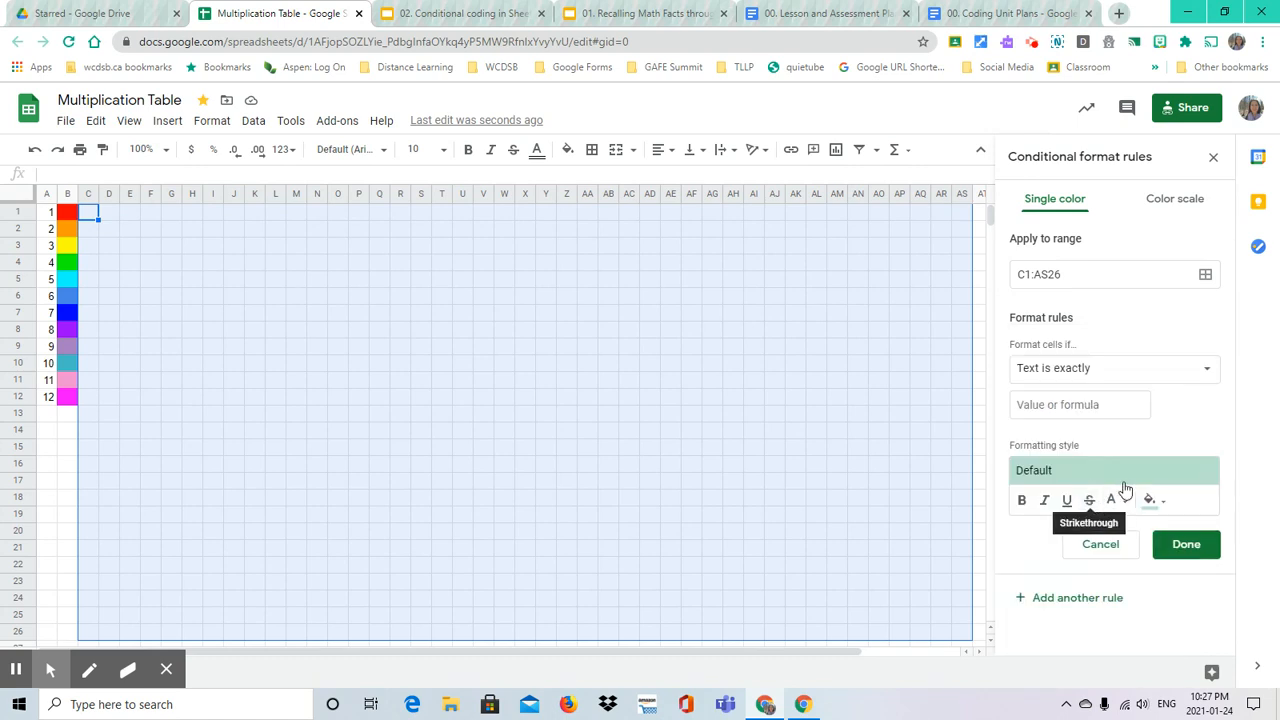
{"action": "left_click", "coordinate": [1037, 404]}
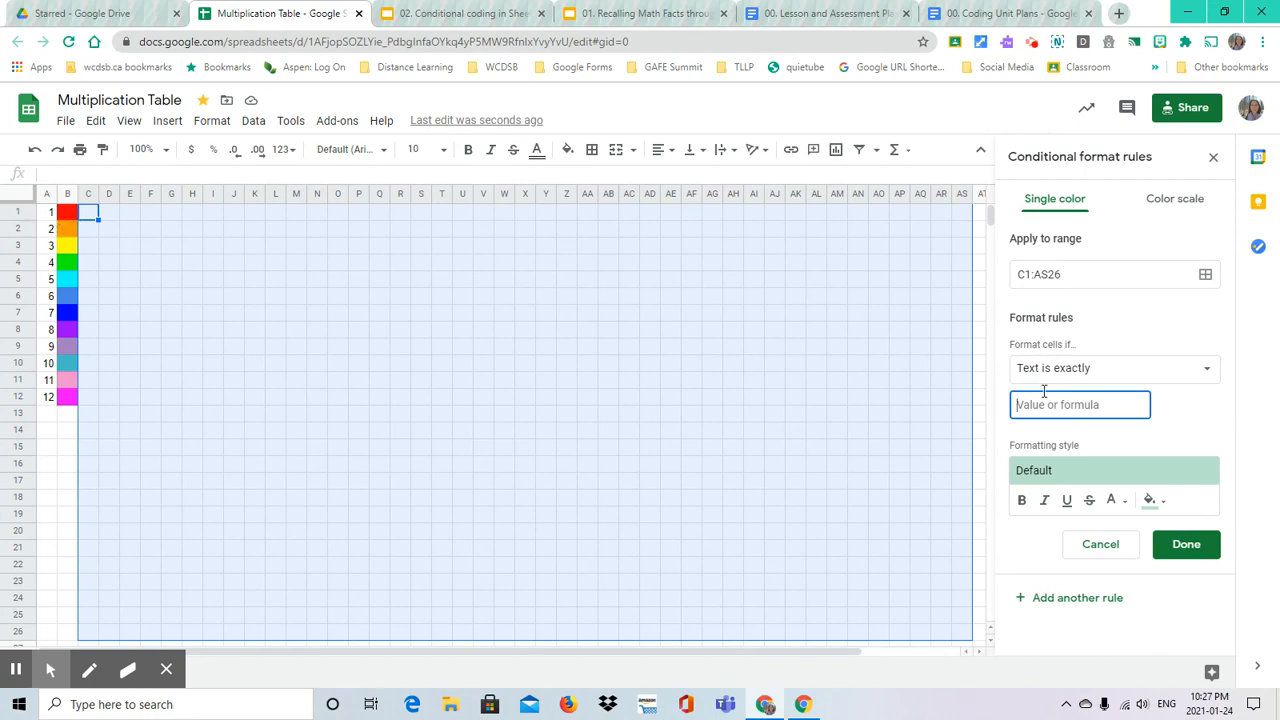
{"action": "type", "text": "1"}
Give the rule for 1 a red fill matching the legend and save the rule
{"action": "left_click", "coordinate": [1188, 425]}
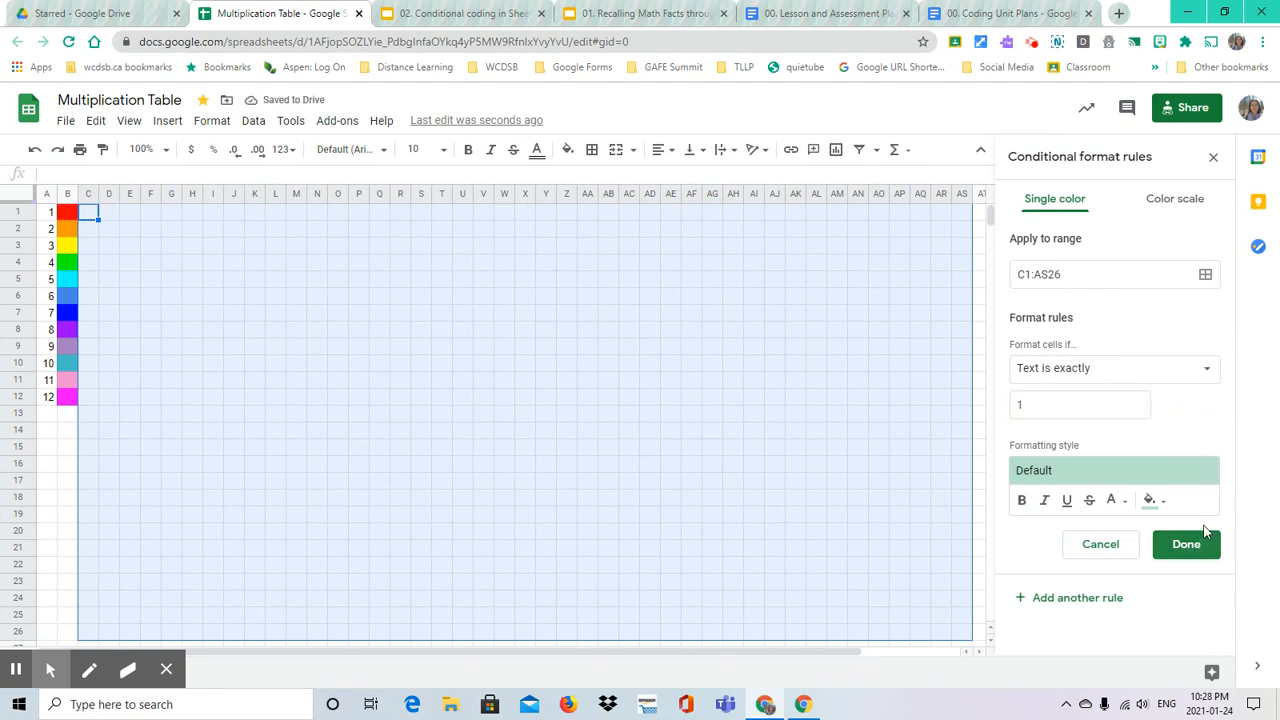
{"action": "left_click", "coordinate": [1152, 502]}
{"action": "left_click", "coordinate": [1010, 273]}
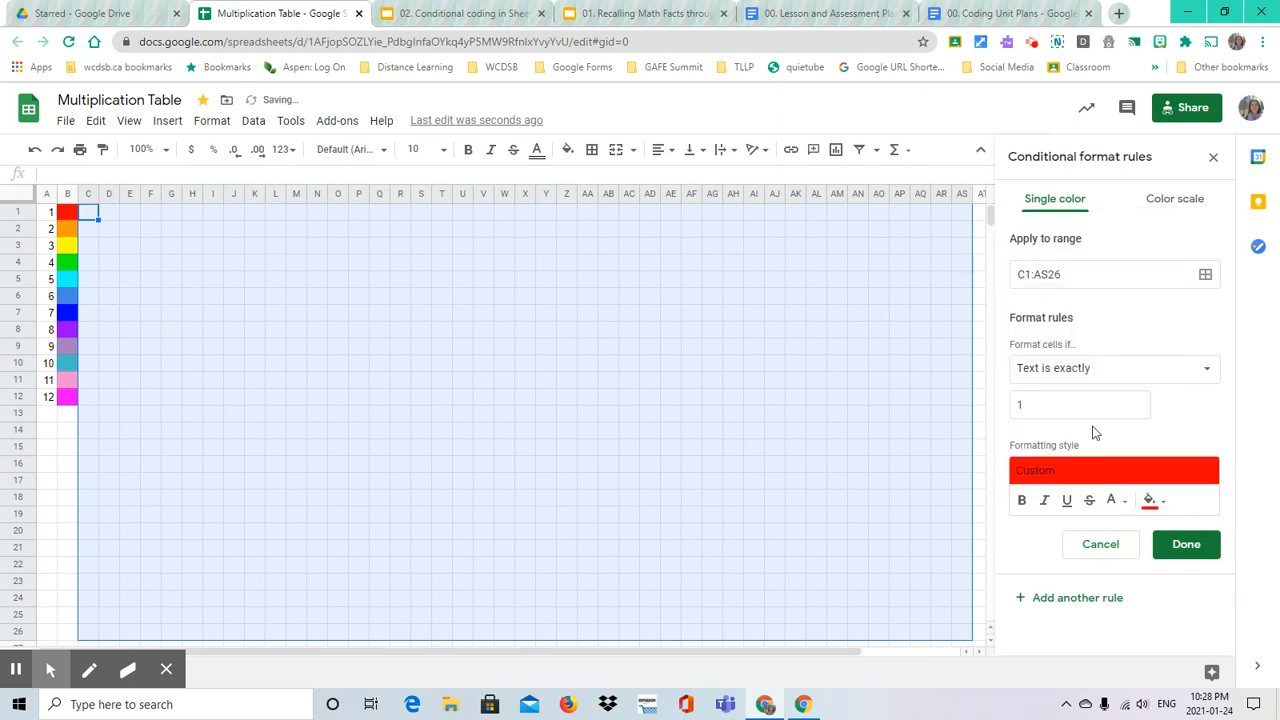
{"action": "left_click", "coordinate": [1187, 546]}
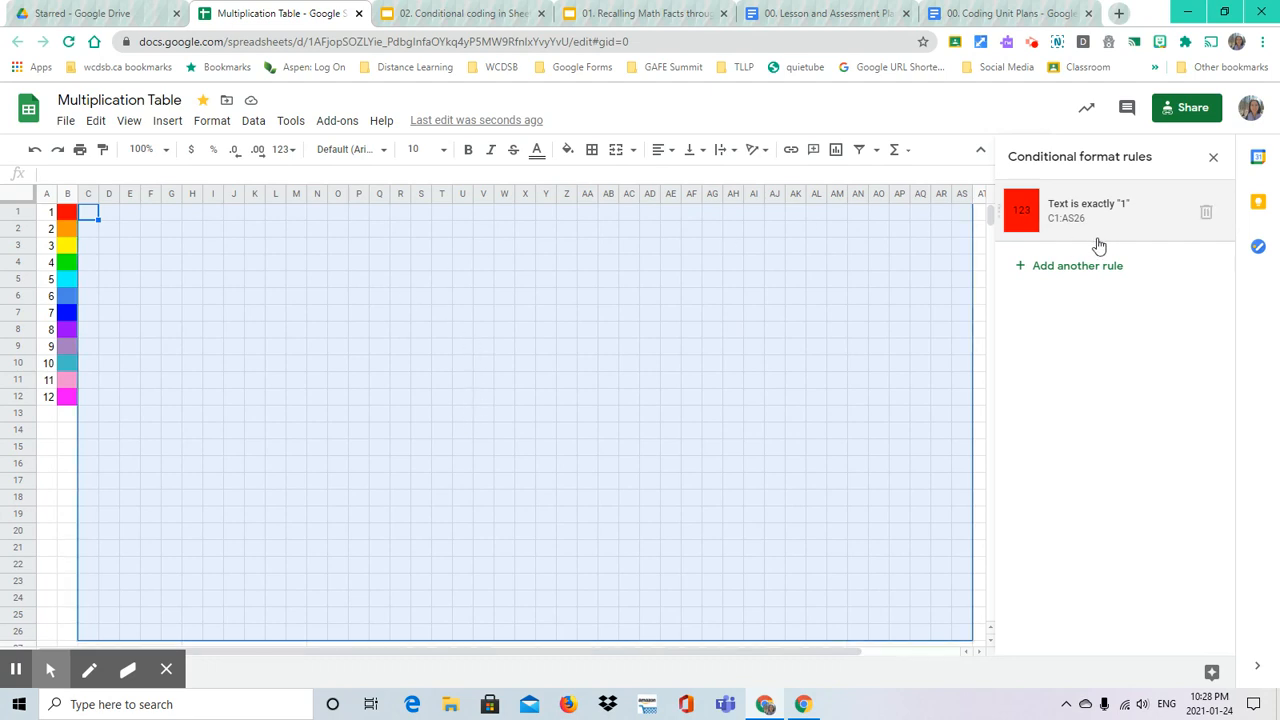
Test the rule by entering 1 in cells W7, X8, Y9 to Y14, X14 back to T14, and S13 up to S9
{"action": "left_click", "coordinate": [384, 318]}
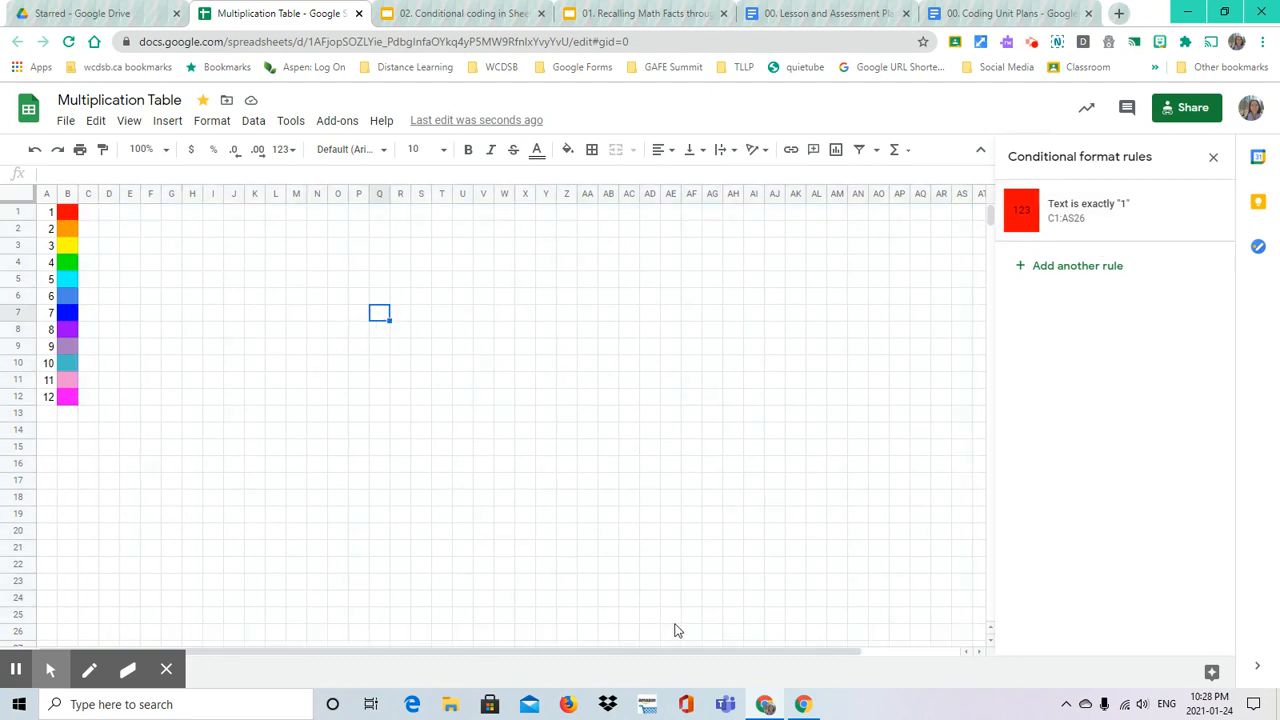
{"action": "left_click", "coordinate": [505, 315]}
{"action": "type", "text": "1"}
{"action": "key", "text": "Return"}
{"action": "key", "text": "Right"}
{"action": "type", "text": "1"}
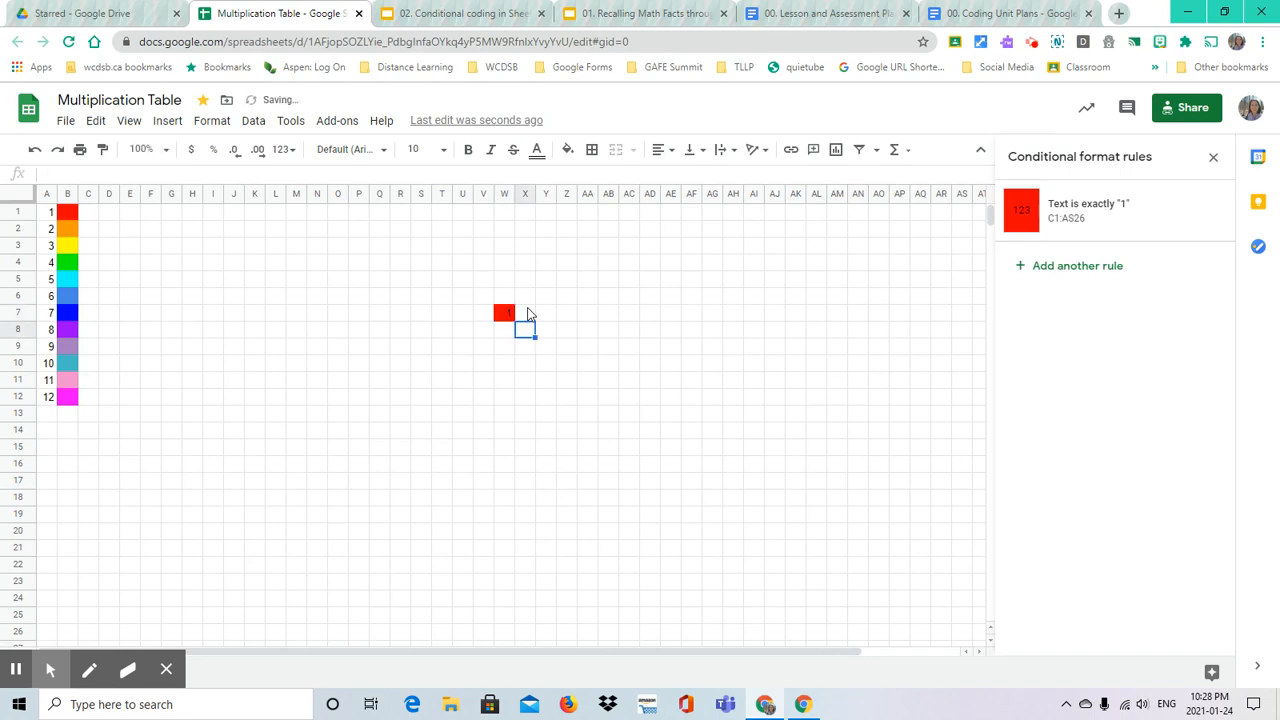
{"action": "key", "text": "Return"}
{"action": "key", "text": "Right"}
{"action": "type", "text": "1 1 1 1 1 1"}
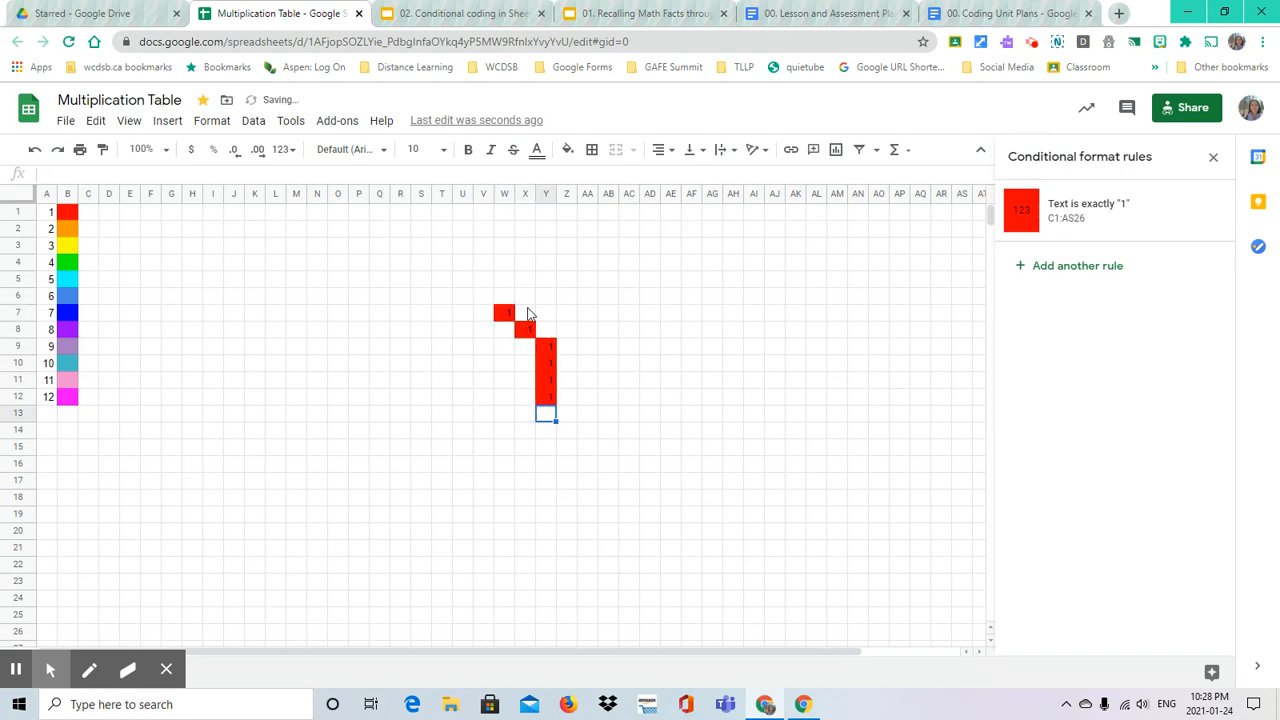
{"action": "key", "text": "Left"}
{"action": "type", "text": "1"}
{"action": "key", "text": "Left"}
{"action": "key", "text": "1"}
{"action": "key", "text": "Left"}
{"action": "key", "text": "1"}
{"action": "key", "text": "Left"}
{"action": "key", "text": "1"}
{"action": "key", "text": "Left"}
{"action": "key", "text": "1"}
{"action": "key", "text": "Left"}
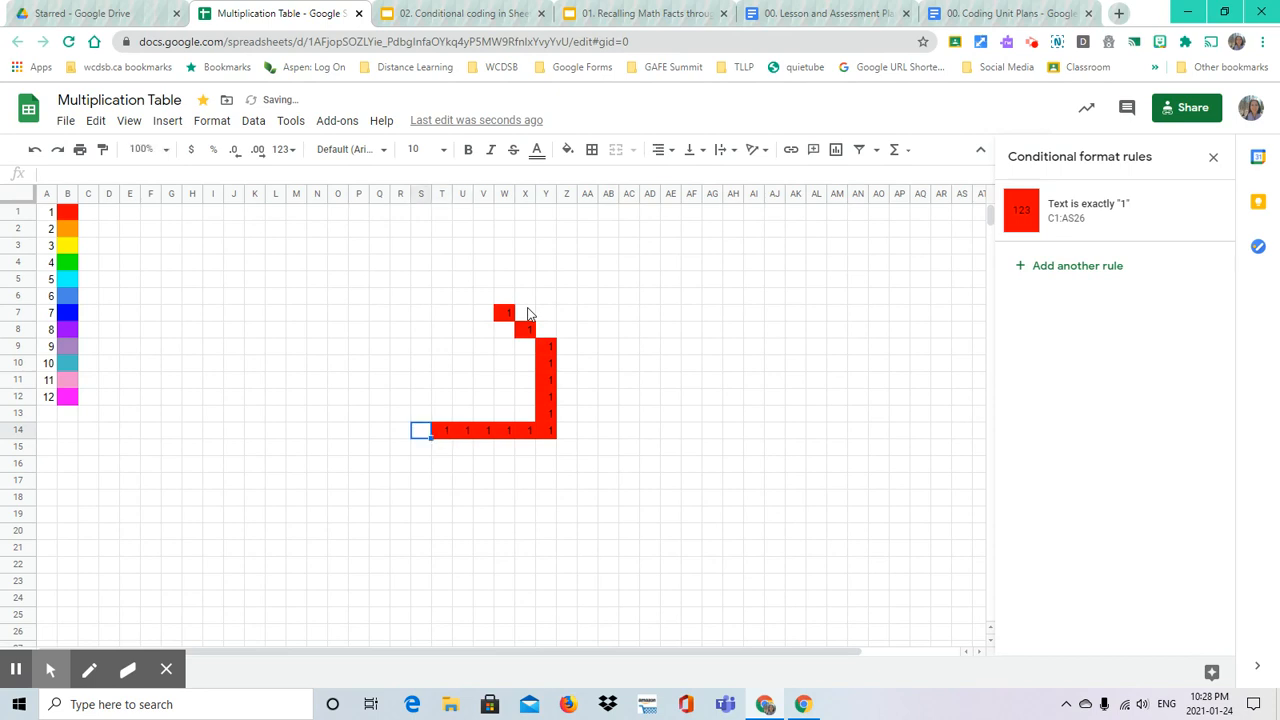
{"action": "key", "text": "Up"}
{"action": "type", "text": "1"}
{"action": "key", "text": "Up"}
{"action": "key", "text": "1"}
{"action": "key", "text": "Up"}
{"action": "key", "text": "1"}
{"action": "key", "text": "Up"}
{"action": "key", "text": "1"}
{"action": "key", "text": "Up"}
{"action": "key", "text": "1"}
{"action": "key", "text": "Up"}
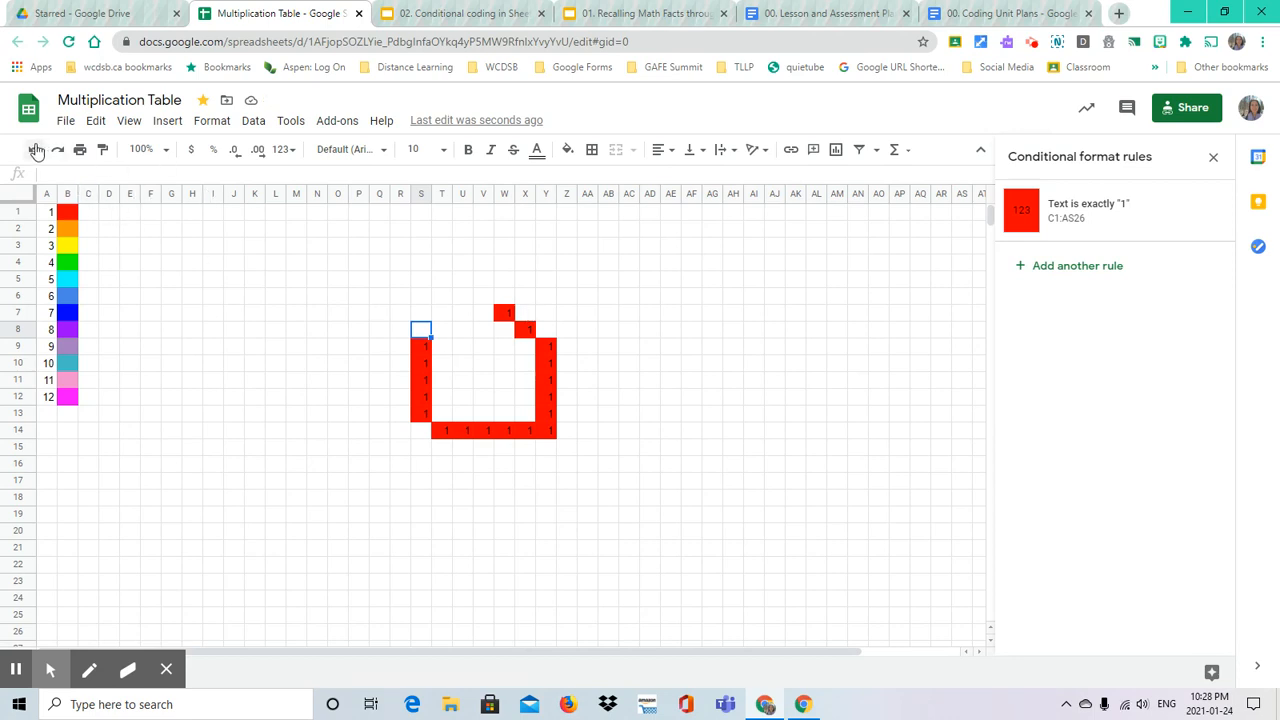
Undo all the test entries of 1 and redo the rule's red fill
{"action": "left_click", "coordinate": [35, 150]}
{"action": "triple_click", "coordinate": [34, 150]}
{"action": "triple_click", "coordinate": [33, 151]}
{"action": "triple_click", "coordinate": [32, 152]}
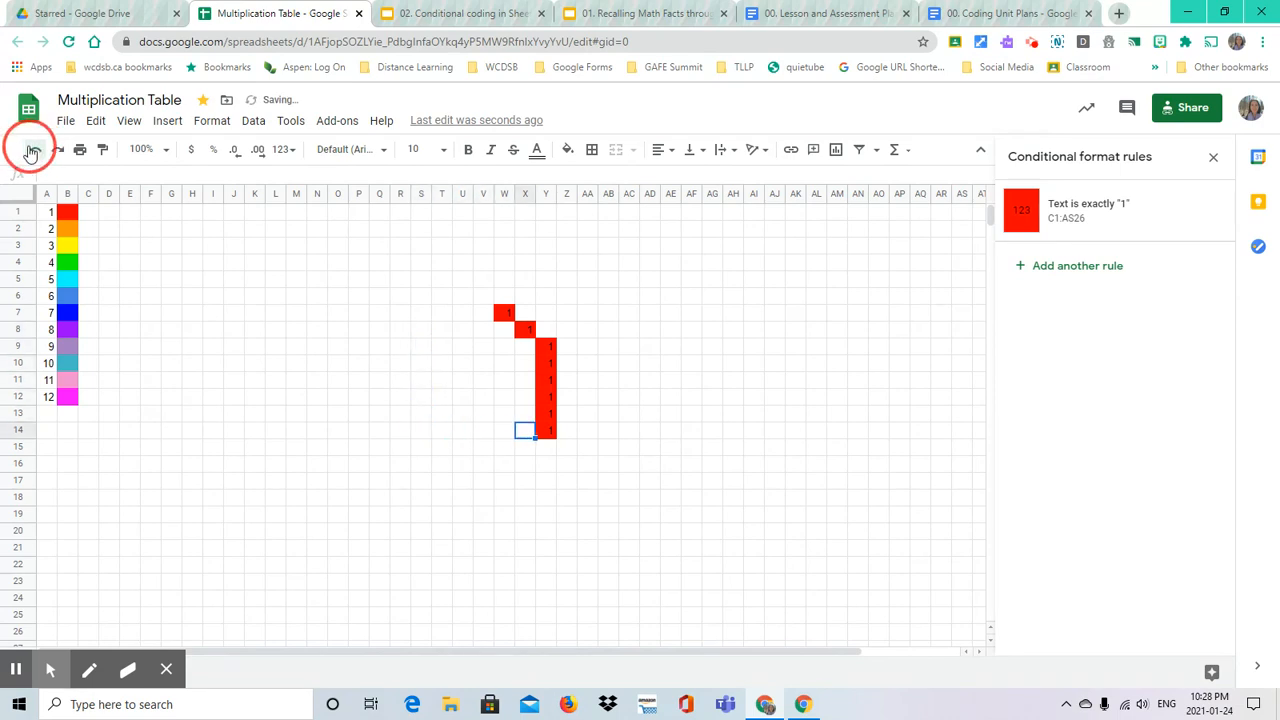
{"action": "triple_click", "coordinate": [33, 151]}
{"action": "triple_click", "coordinate": [33, 151]}
{"action": "triple_click", "coordinate": [33, 151]}
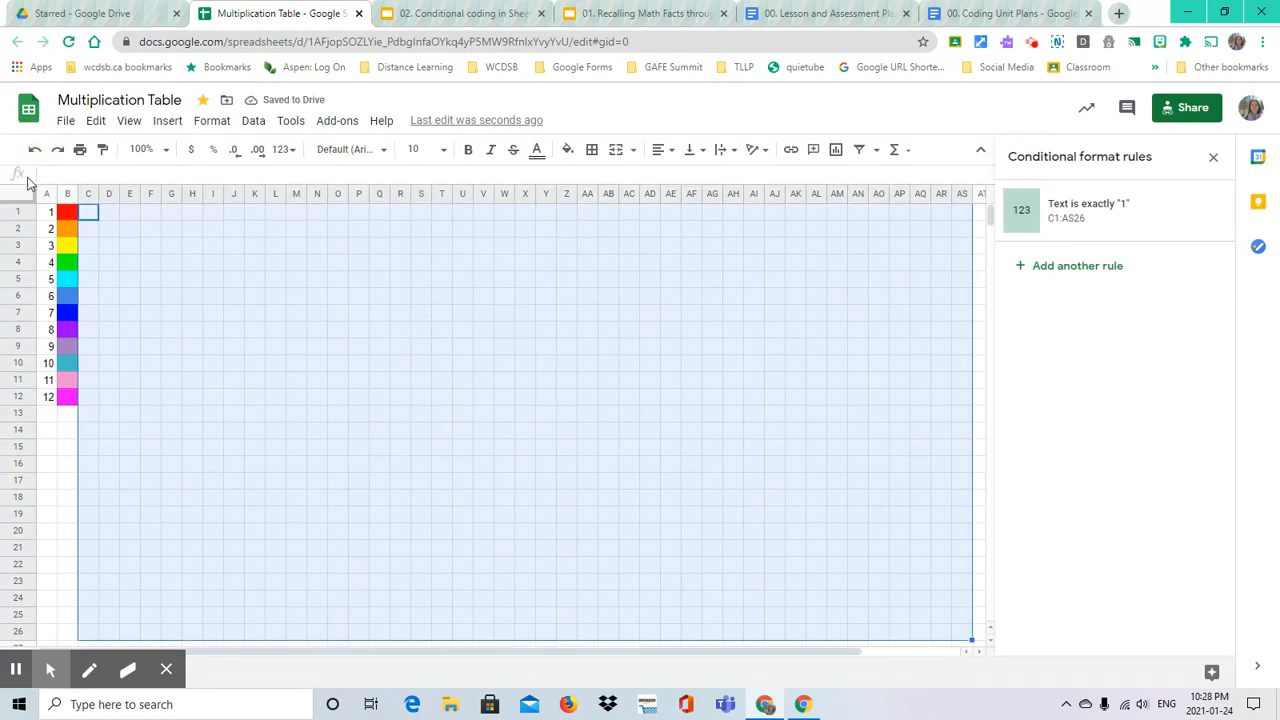
{"action": "left_click", "coordinate": [57, 150]}
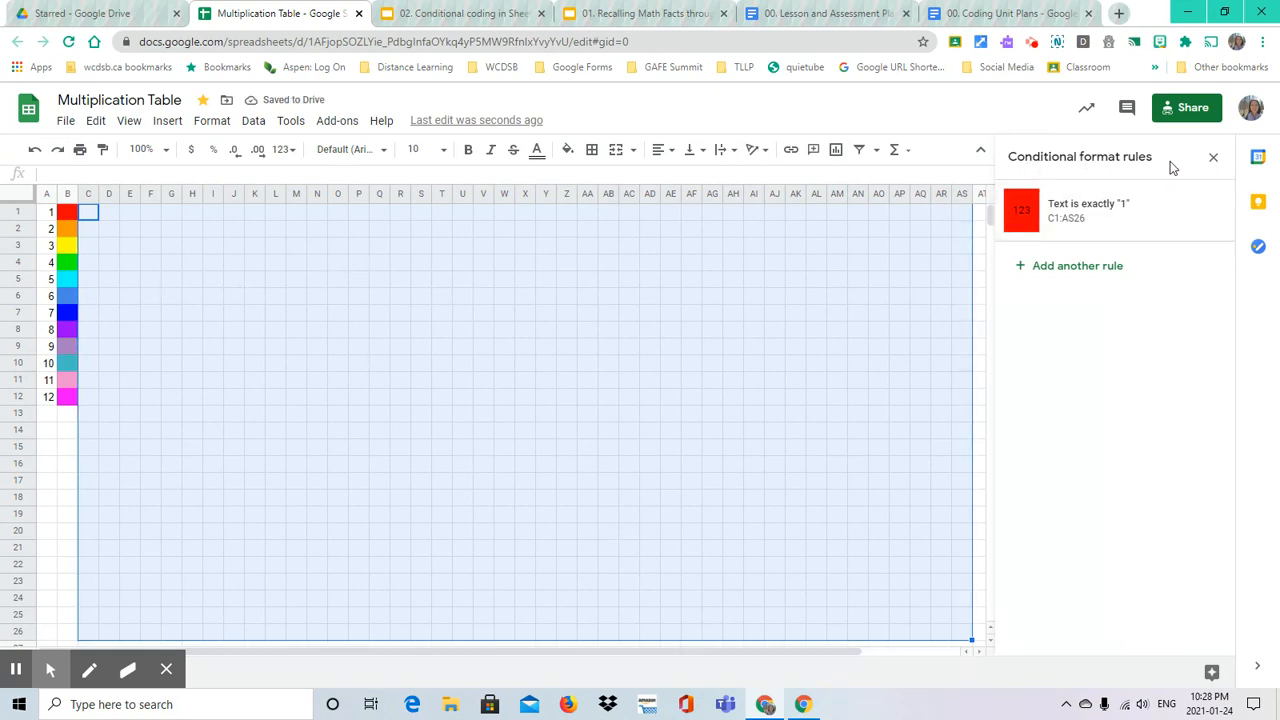
Add another conditional format rule for C1:AS26 with the condition "Text is exactly" and the value 2
{"action": "left_click", "coordinate": [1060, 270]}
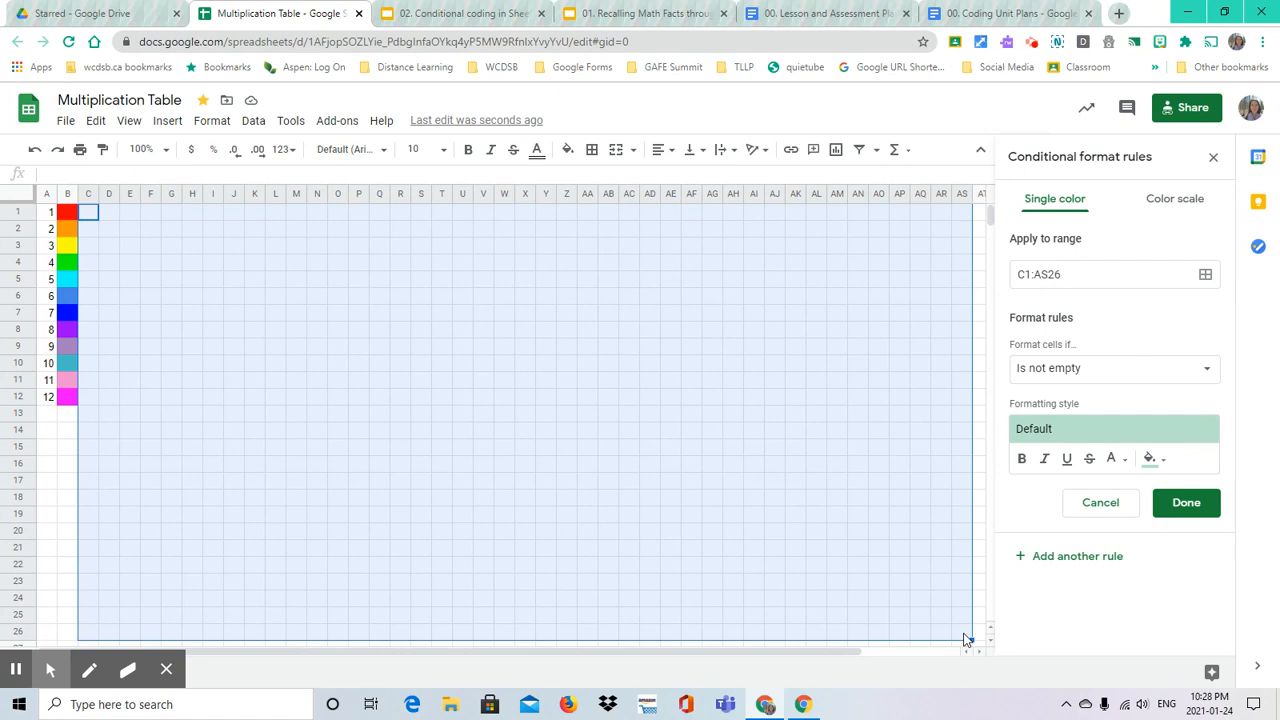
{"action": "left_click", "coordinate": [1109, 370]}
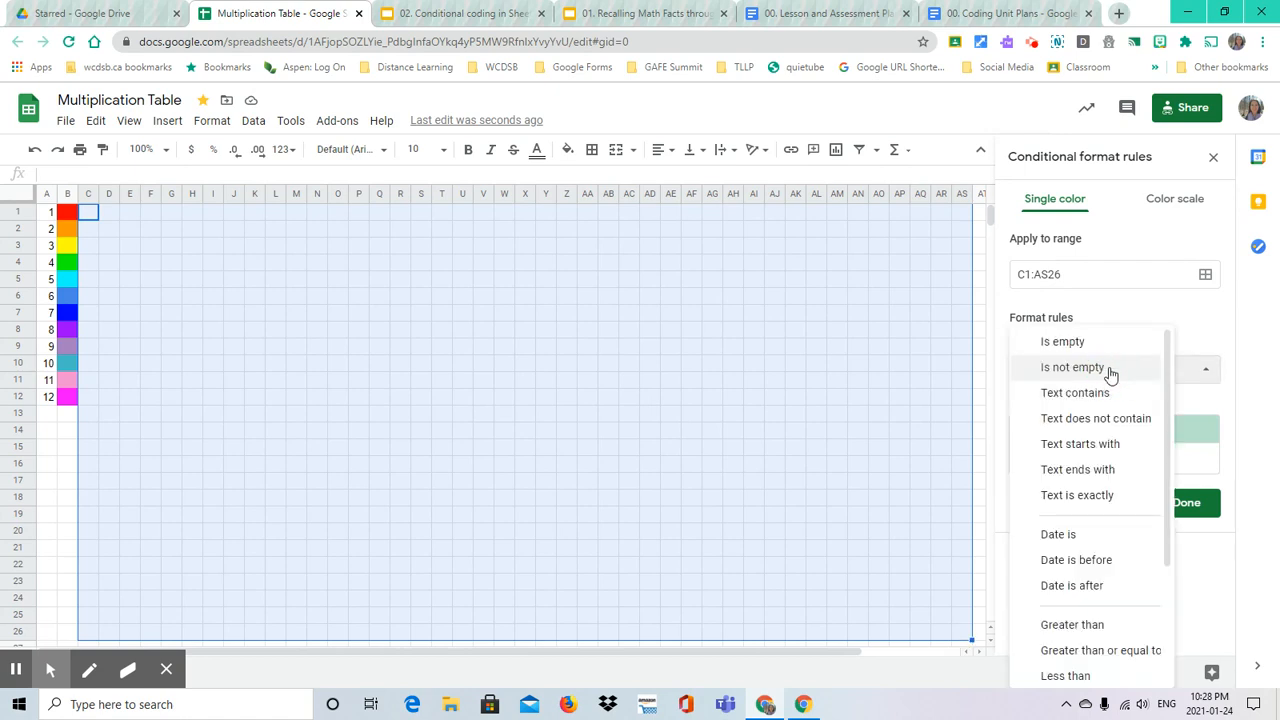
{"action": "left_click", "coordinate": [1058, 496]}
{"action": "left_click", "coordinate": [1056, 408]}
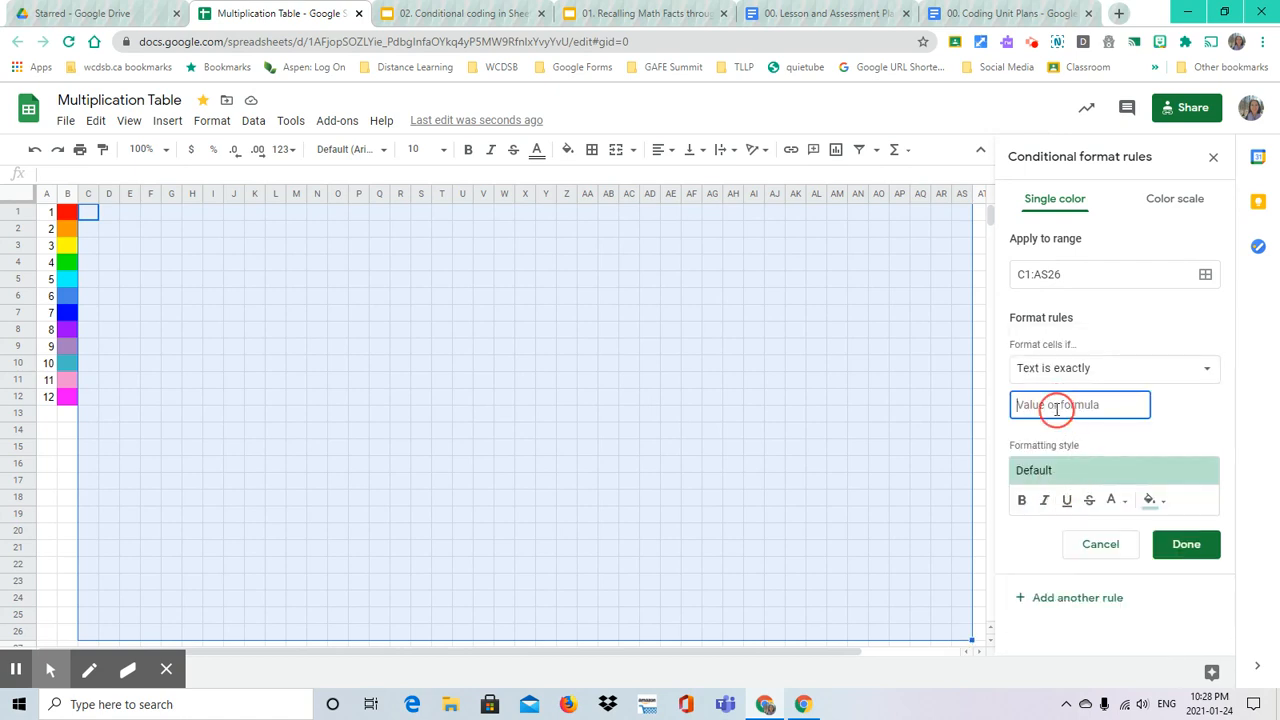
{"action": "type", "text": "1"}
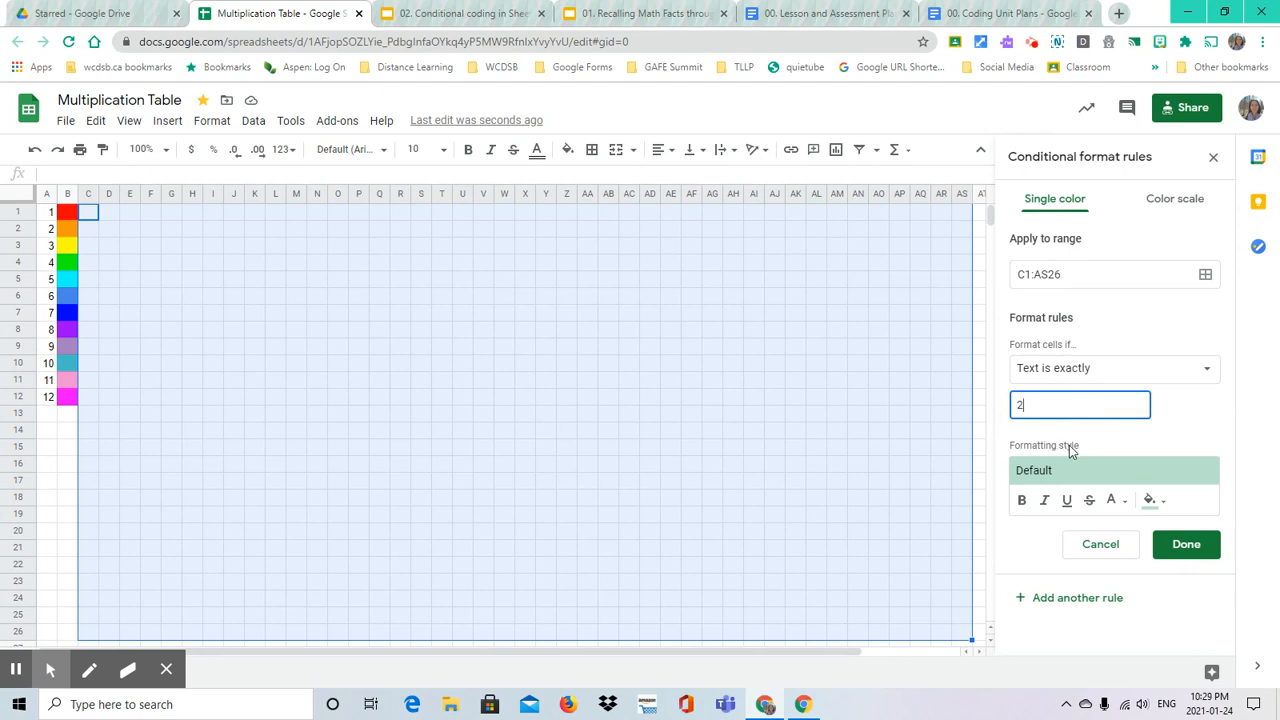
Give the rule for 2 an orange fill matching the legend and save the rule
{"action": "left_click", "coordinate": [1150, 502]}
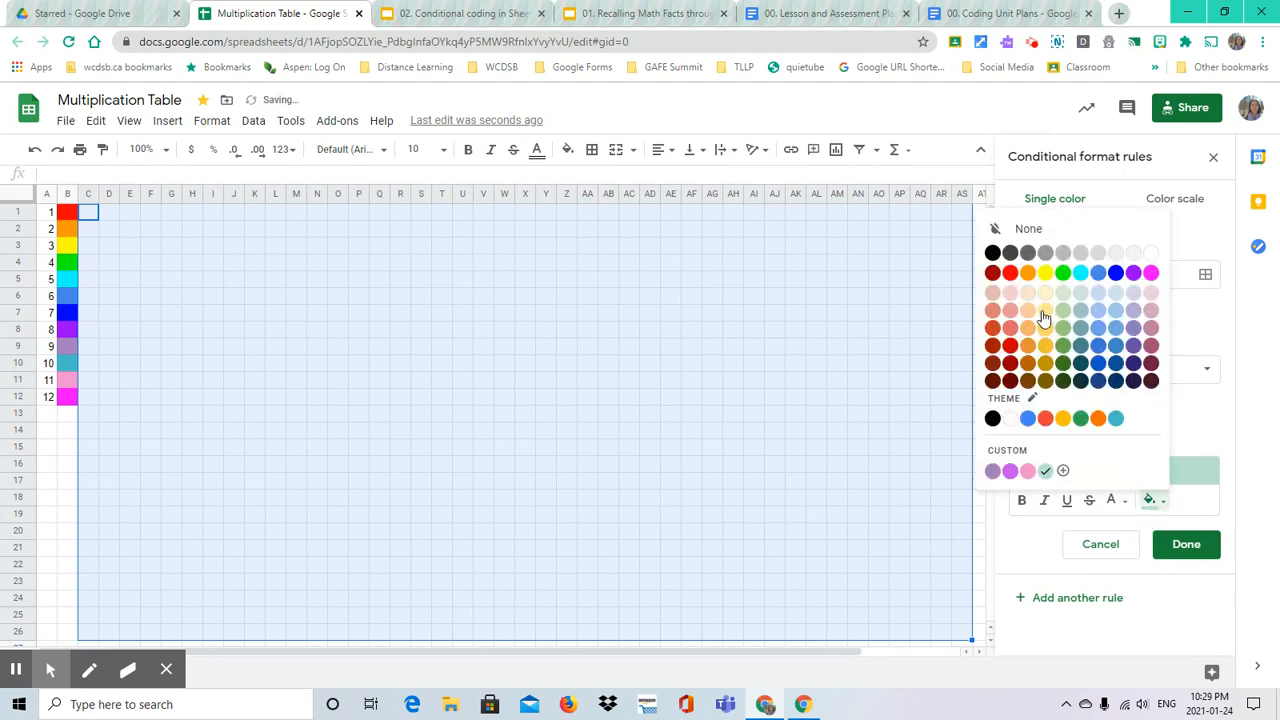
{"action": "left_click", "coordinate": [1028, 274]}
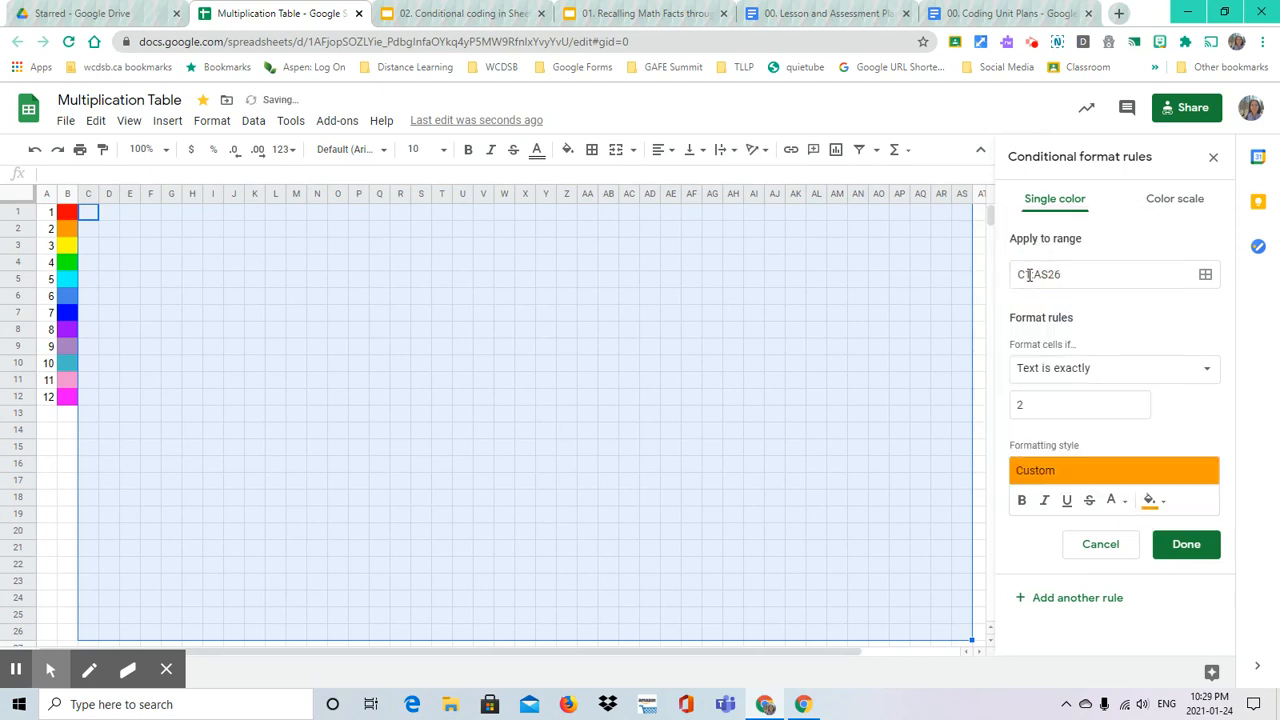
{"action": "left_click", "coordinate": [1180, 543]}
Add and save a rule for C1:AS26 with the condition "Text is exactly" 3 and a yellow fill
{"action": "left_click", "coordinate": [1063, 335]}
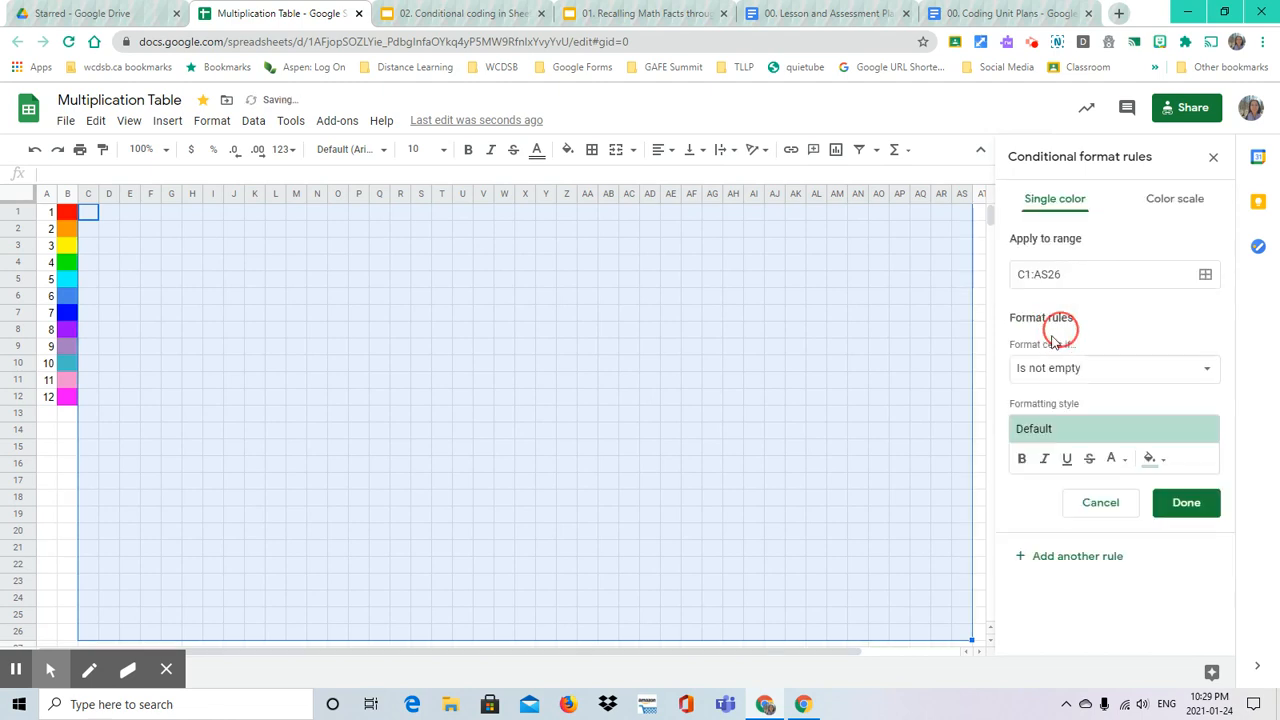
{"action": "left_click", "coordinate": [1060, 368]}
{"action": "left_click", "coordinate": [1076, 493]}
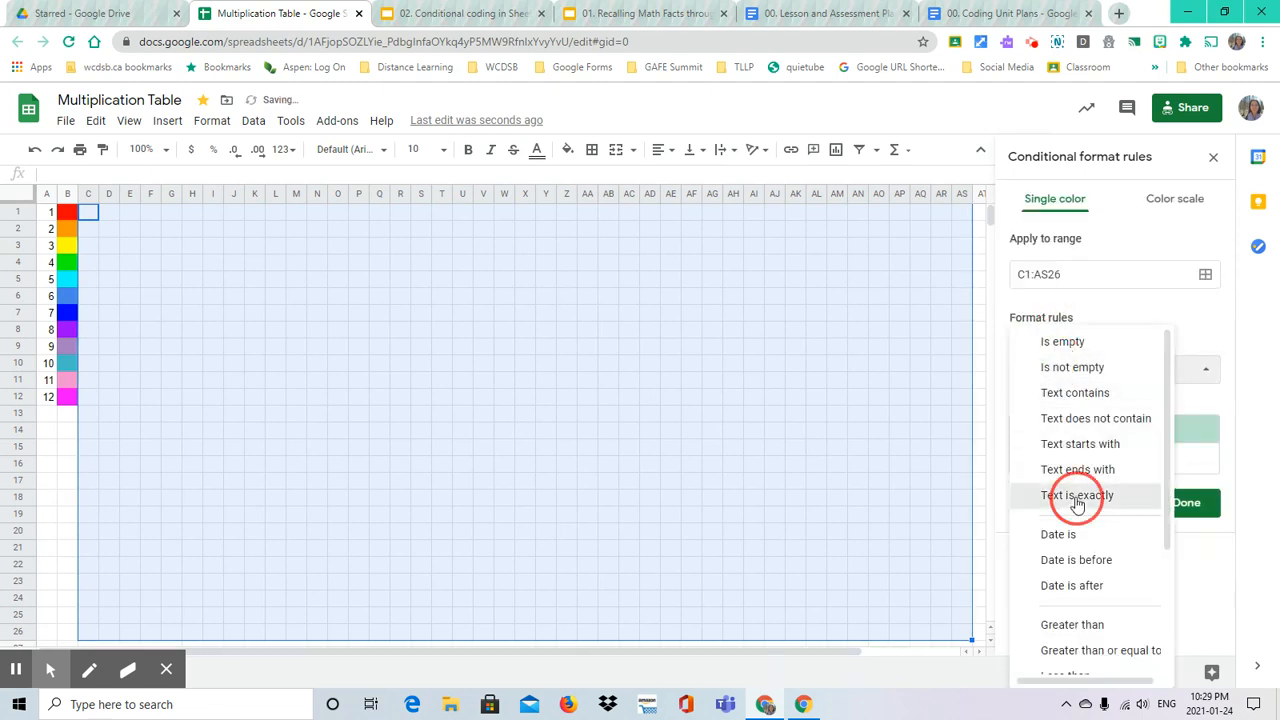
{"action": "left_click", "coordinate": [1094, 403]}
{"action": "type", "text": "3"}
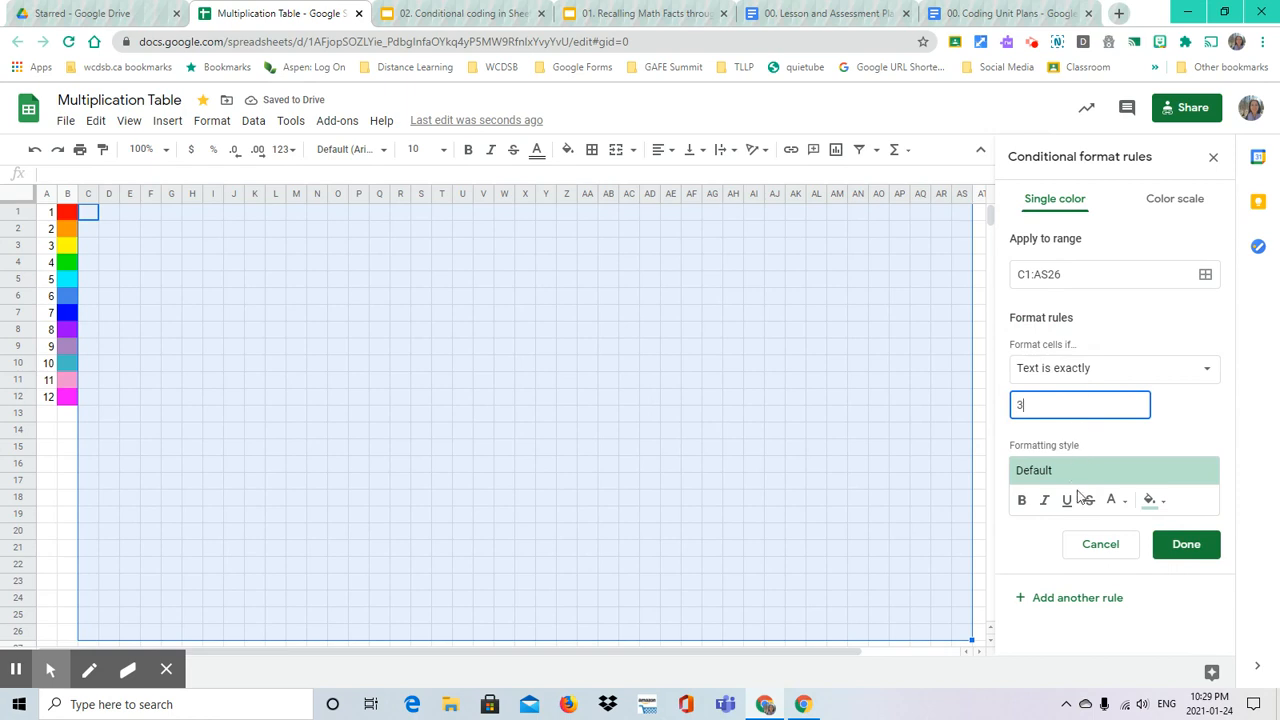
{"action": "left_click", "coordinate": [1155, 502]}
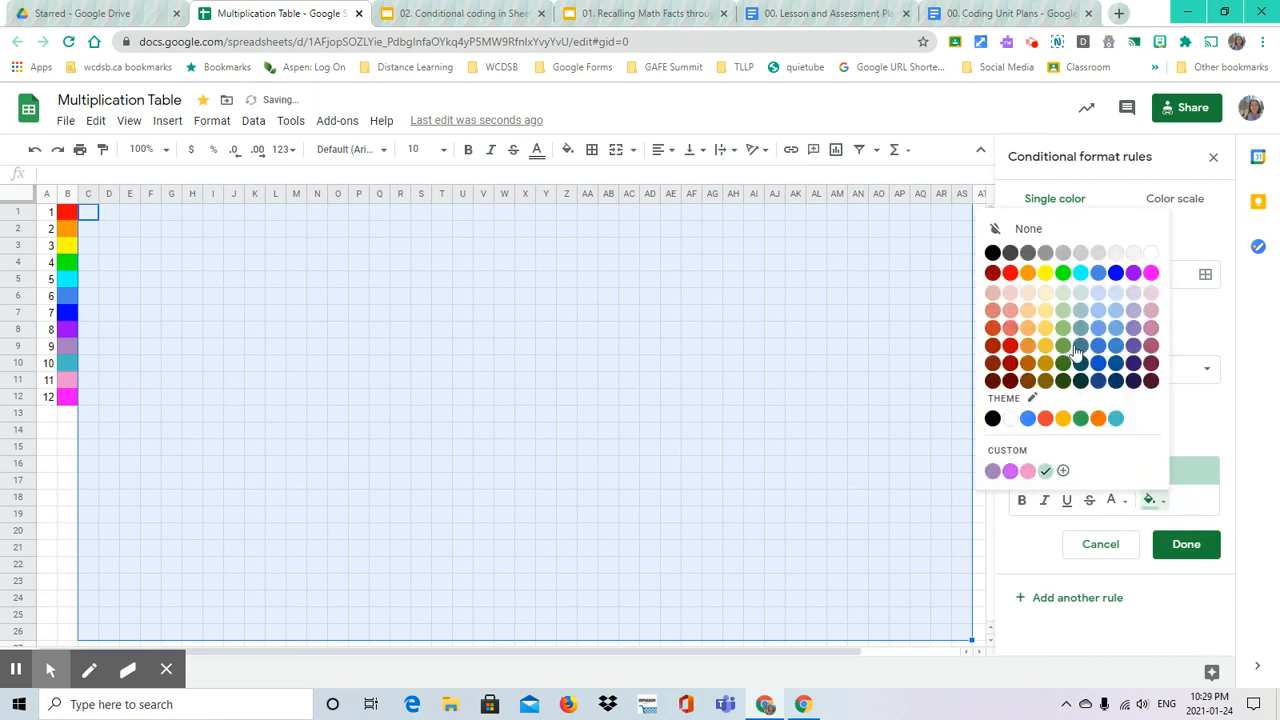
{"action": "left_click", "coordinate": [1045, 272]}
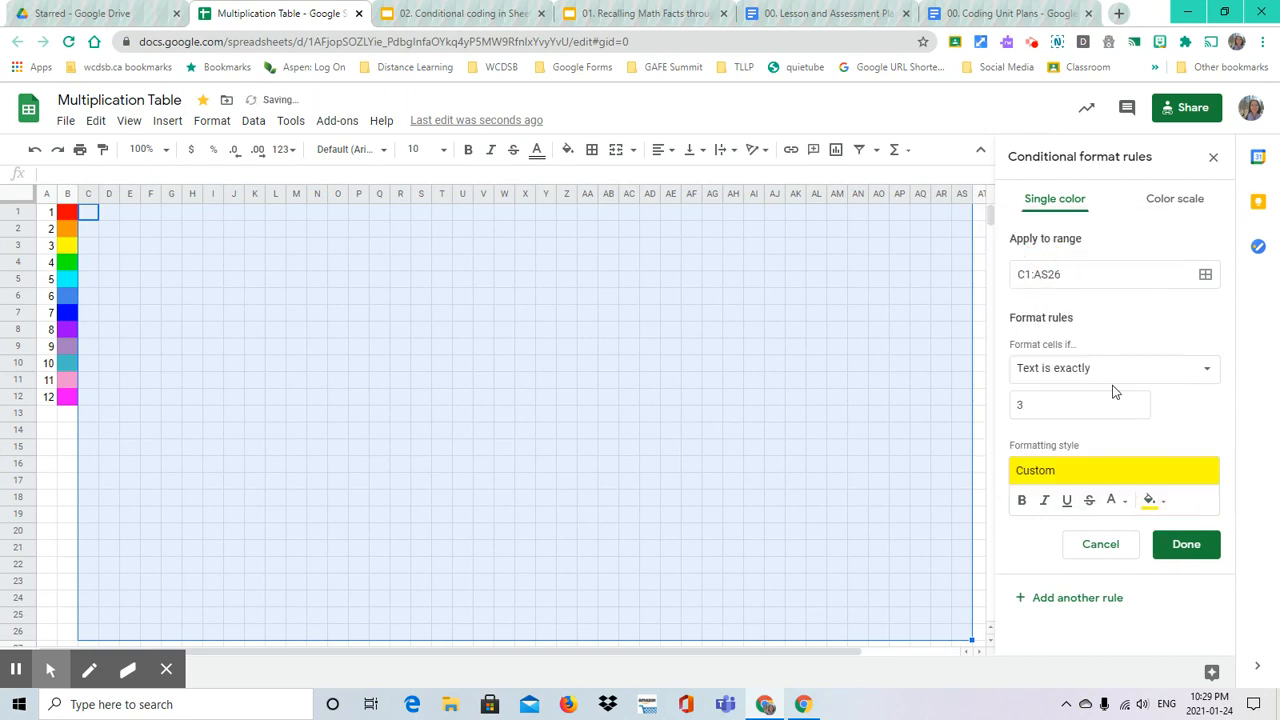
{"action": "left_click", "coordinate": [1176, 548]}
Add and save a rule for C1:AS26 with the condition "Text is exactly" 4 and a green fill
{"action": "left_click", "coordinate": [1062, 389]}
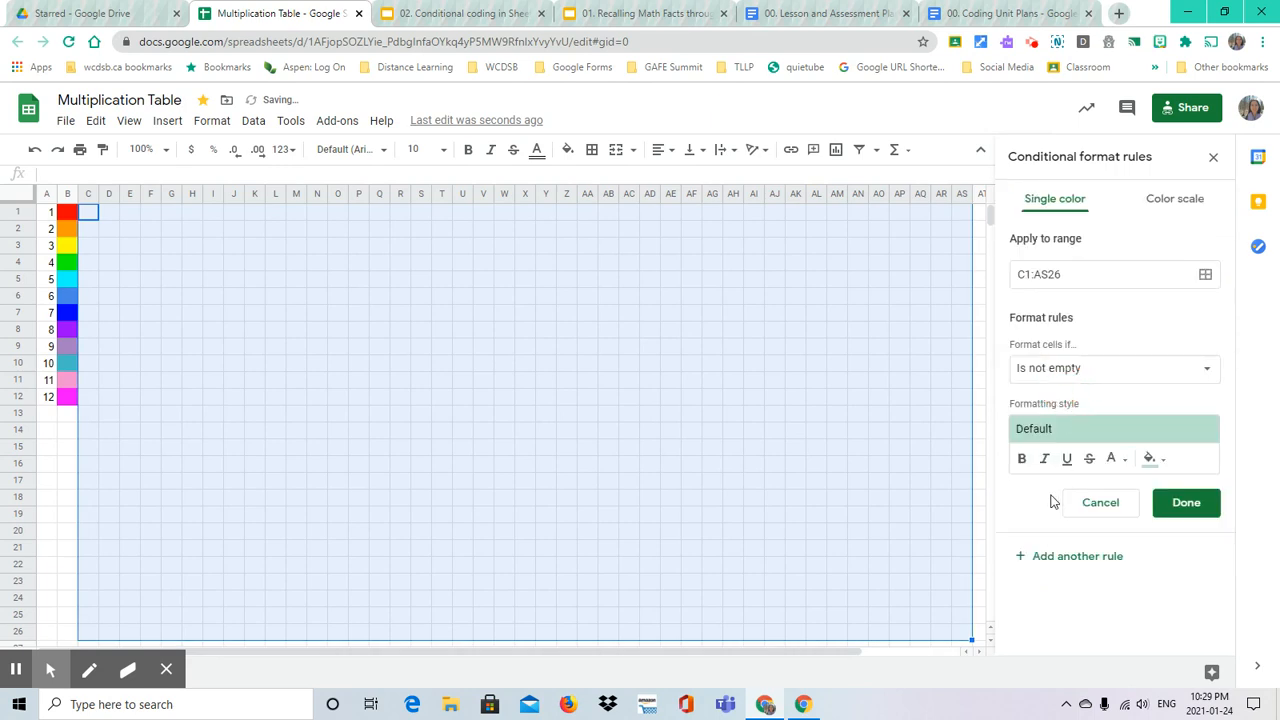
{"action": "left_click", "coordinate": [1080, 372]}
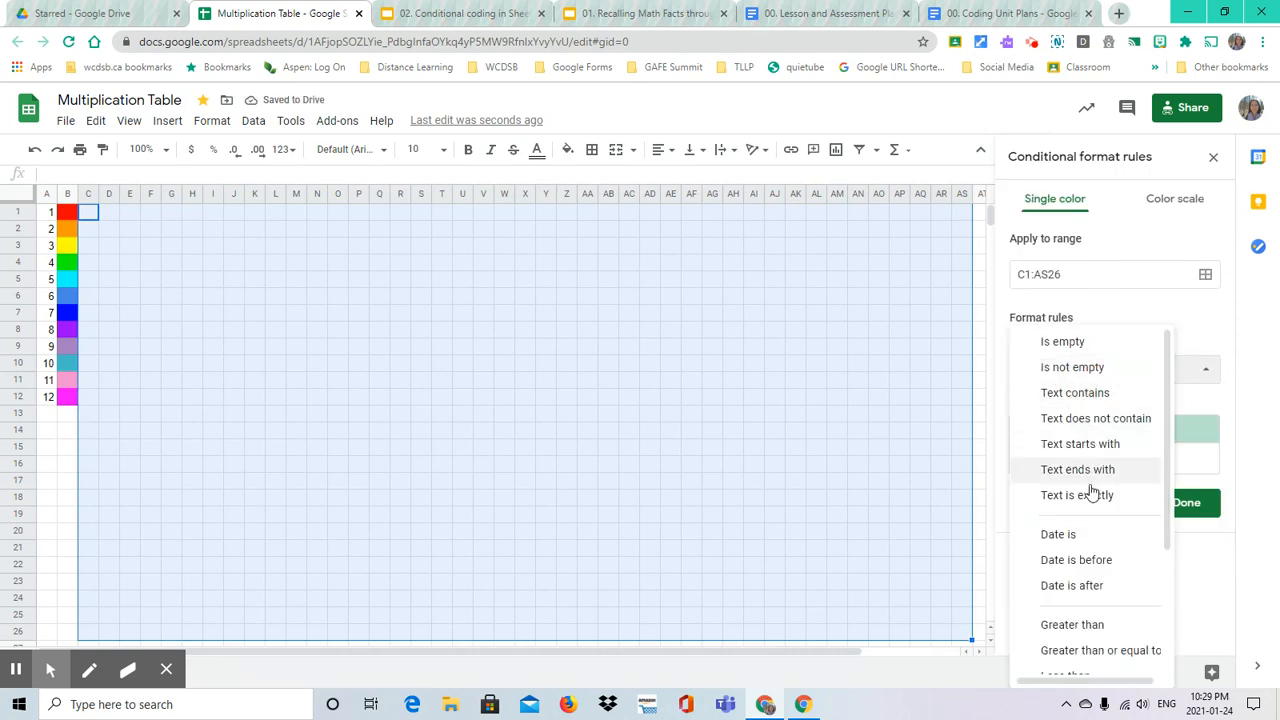
{"action": "left_click", "coordinate": [1077, 495]}
{"action": "left_click", "coordinate": [1060, 404]}
{"action": "type", "text": "4"}
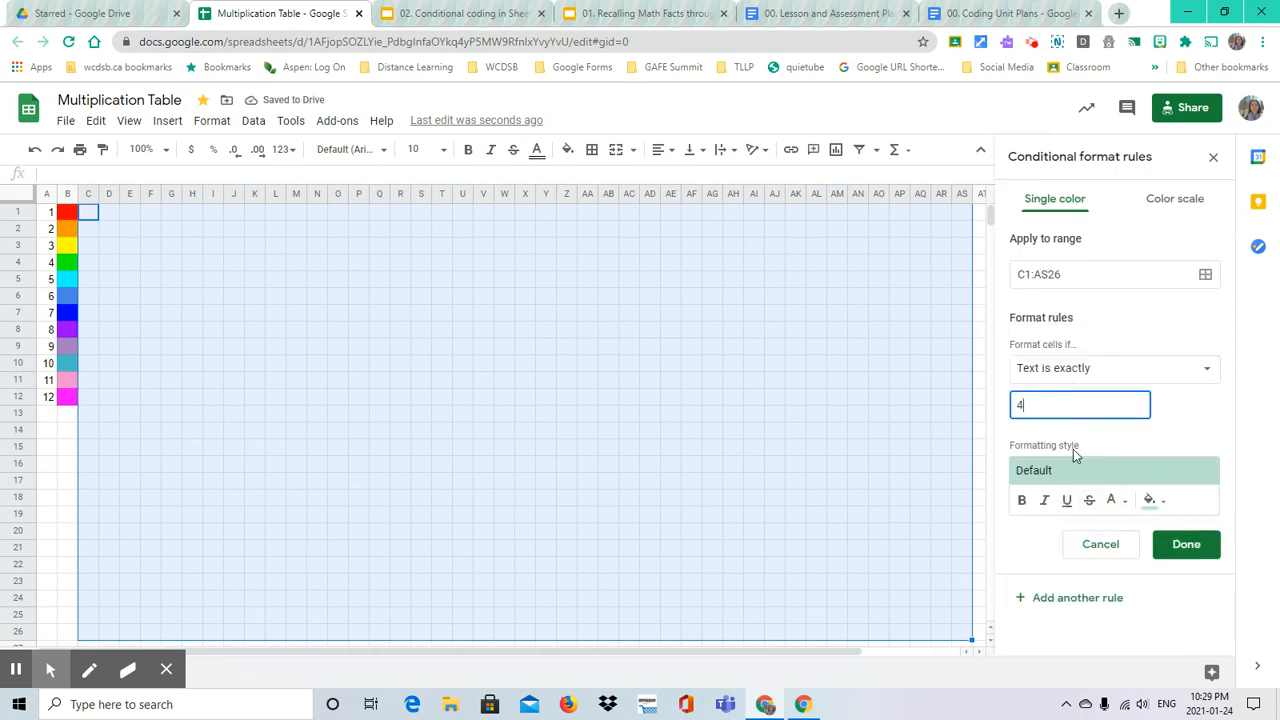
{"action": "left_click", "coordinate": [1152, 500]}
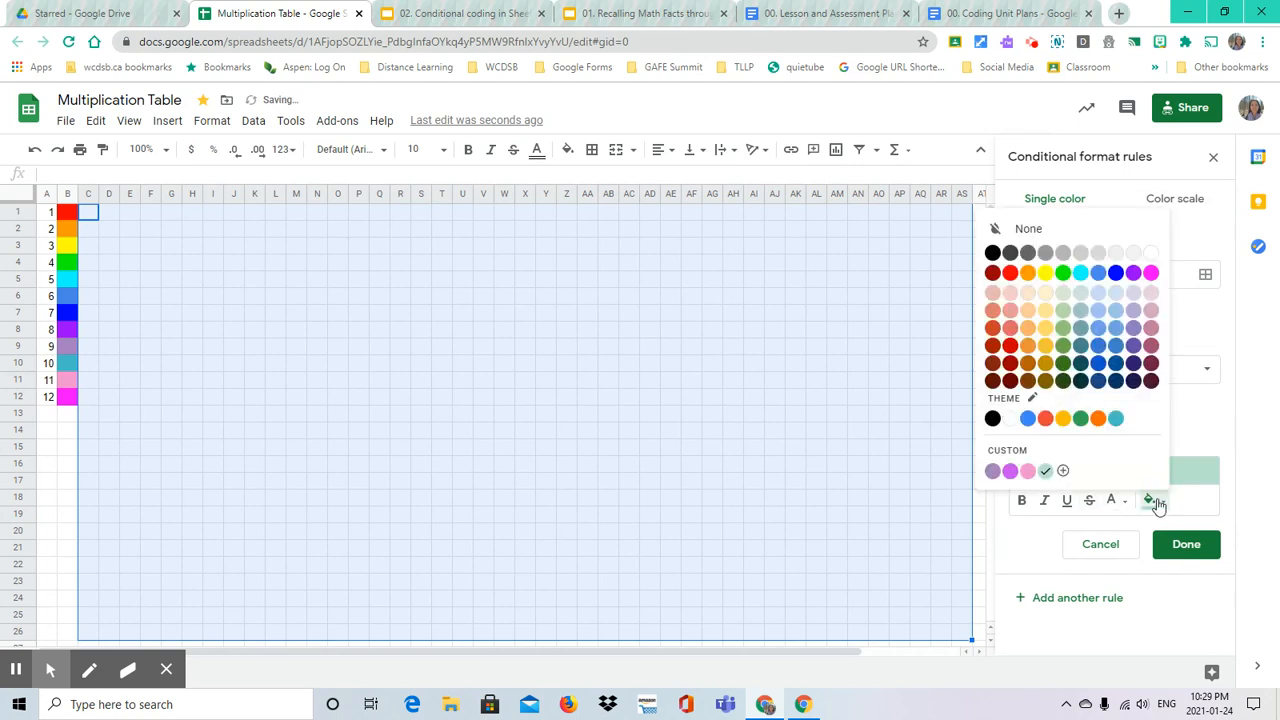
{"action": "left_click", "coordinate": [1063, 272]}
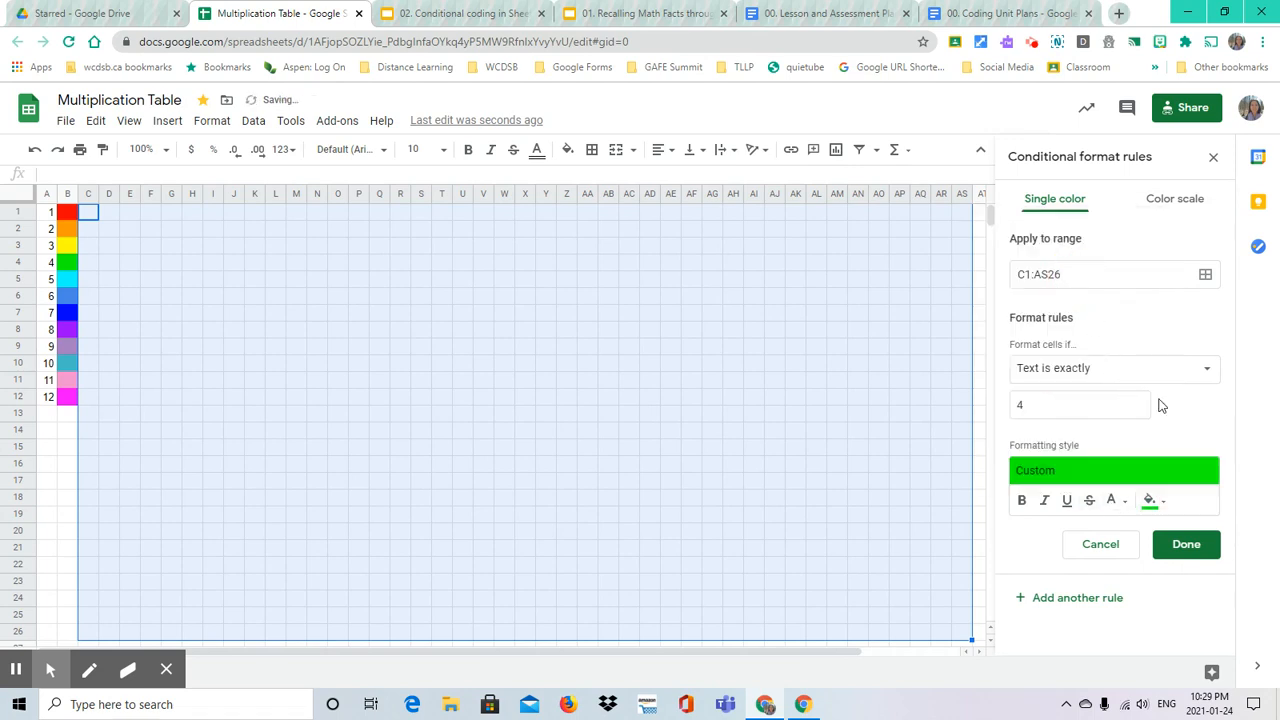
{"action": "left_click", "coordinate": [1180, 543]}
Add and save a rule for C1:AS26 with the condition "Text is exactly" 5 and a cyan fill
{"action": "left_click", "coordinate": [1086, 452]}
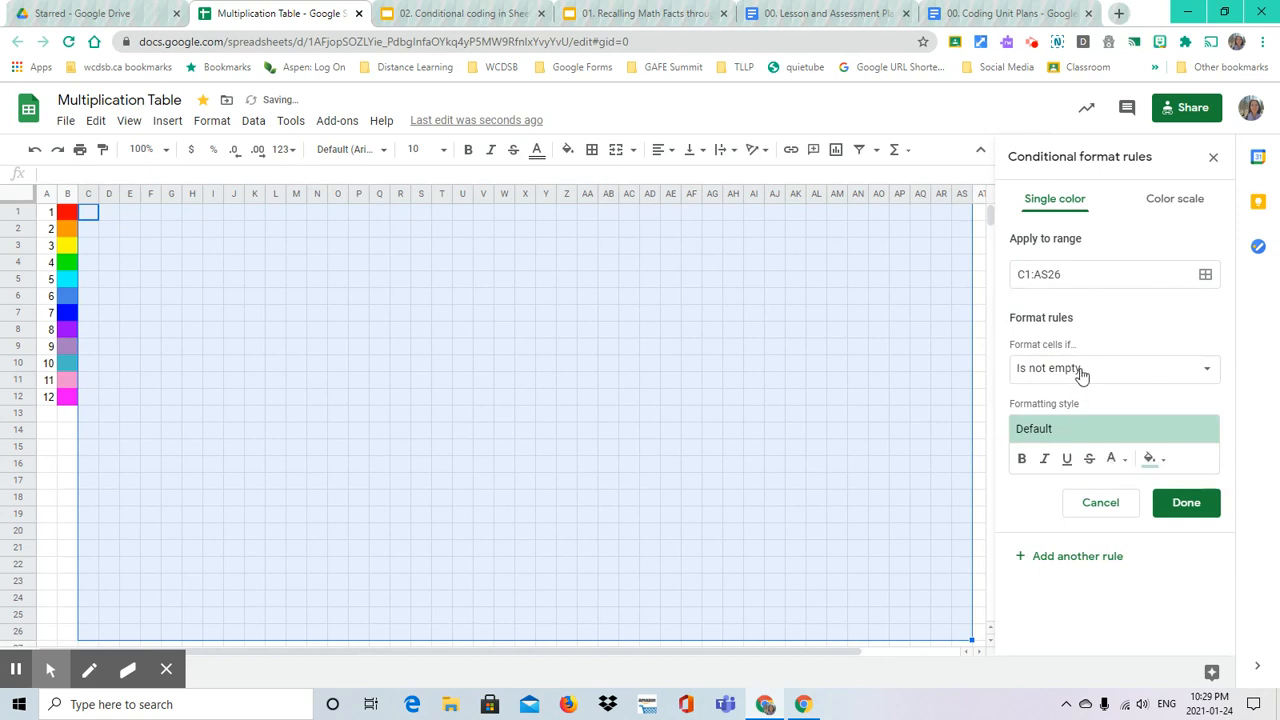
{"action": "left_click", "coordinate": [1080, 370]}
{"action": "left_click", "coordinate": [1088, 495]}
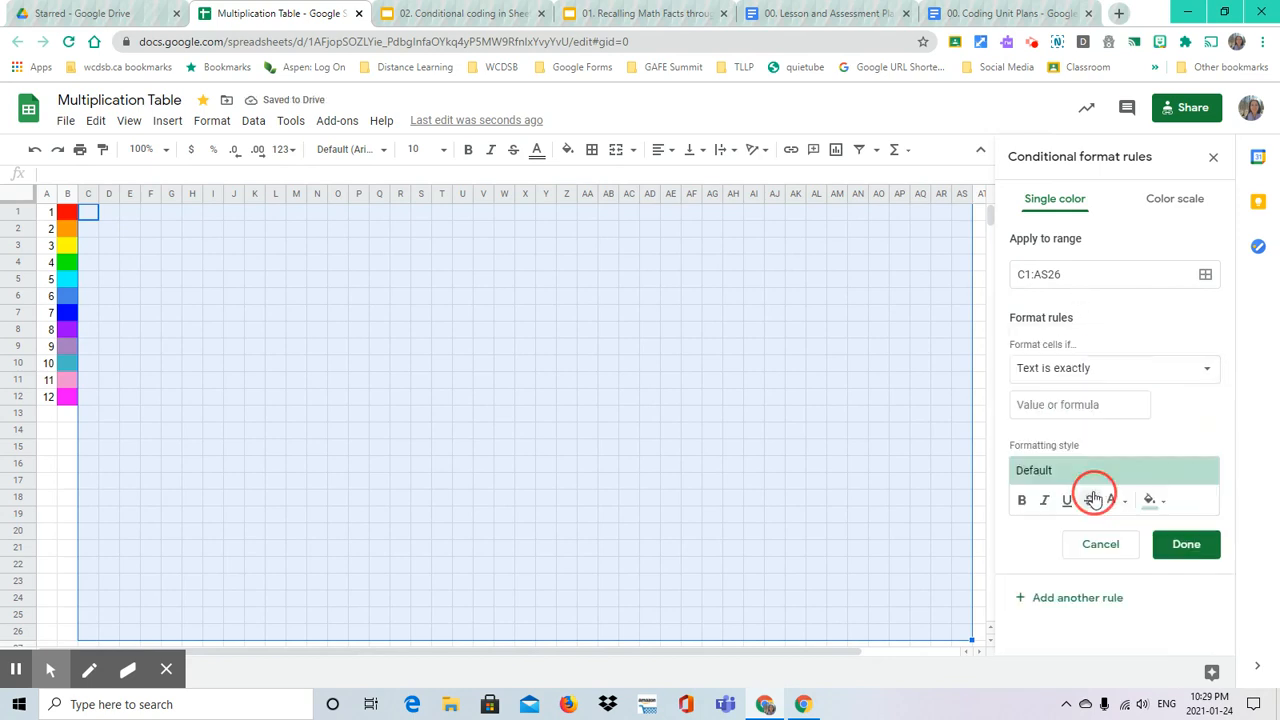
{"action": "left_click", "coordinate": [1092, 403]}
{"action": "type", "text": "5"}
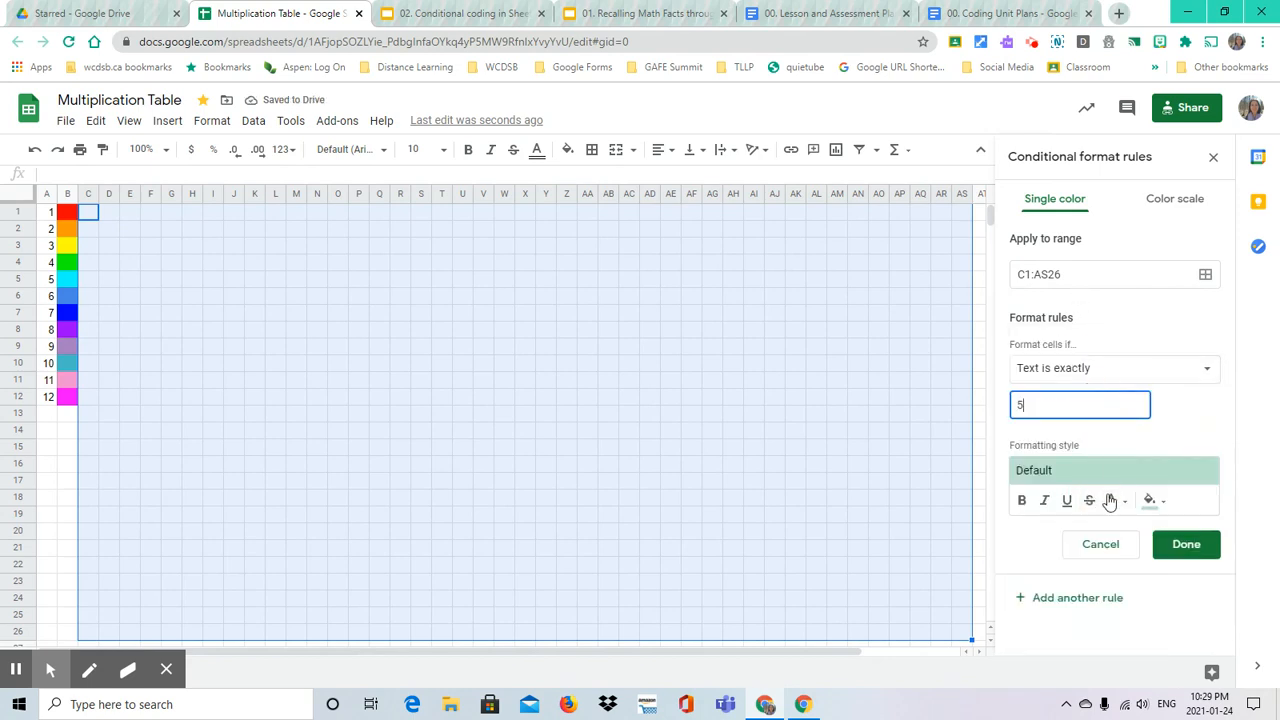
{"action": "left_click", "coordinate": [1150, 500]}
{"action": "left_click", "coordinate": [1080, 272]}
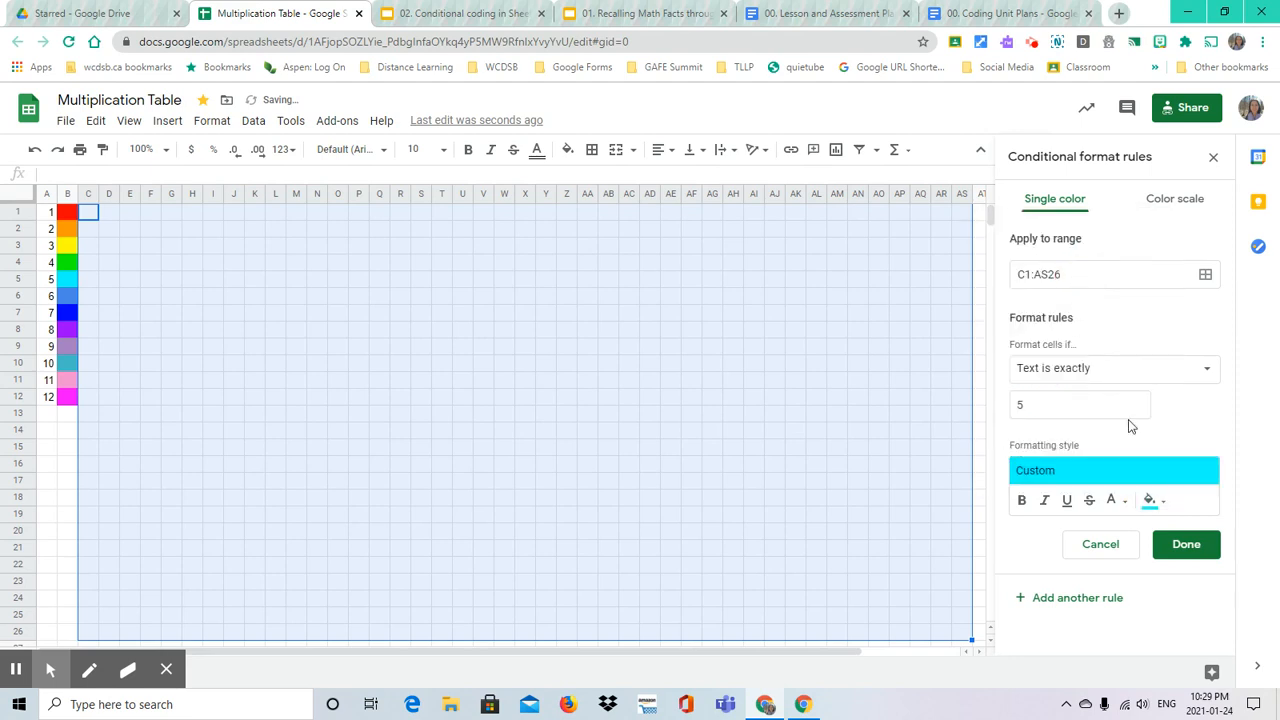
{"action": "left_click", "coordinate": [1184, 543]}
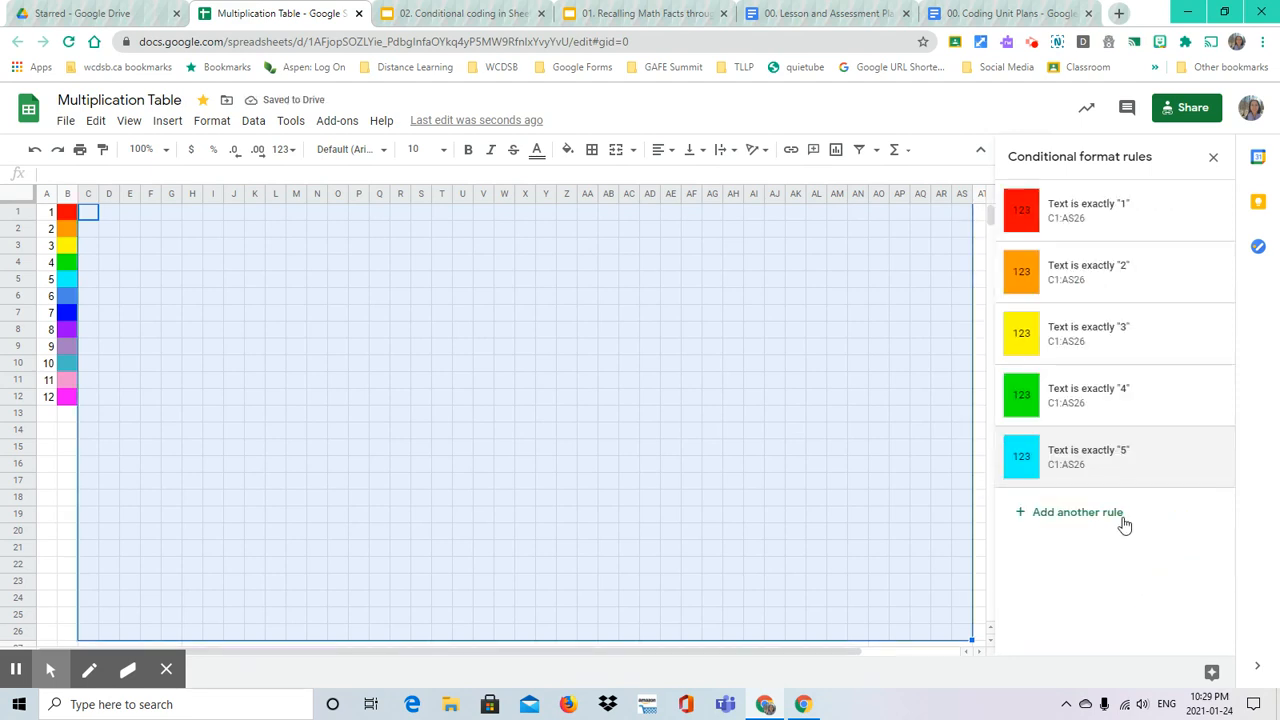
Add and save a rule for C1:AS26 with the condition "Text is exactly" 6 and the theme's blue as fill
{"action": "left_click", "coordinate": [1110, 508]}
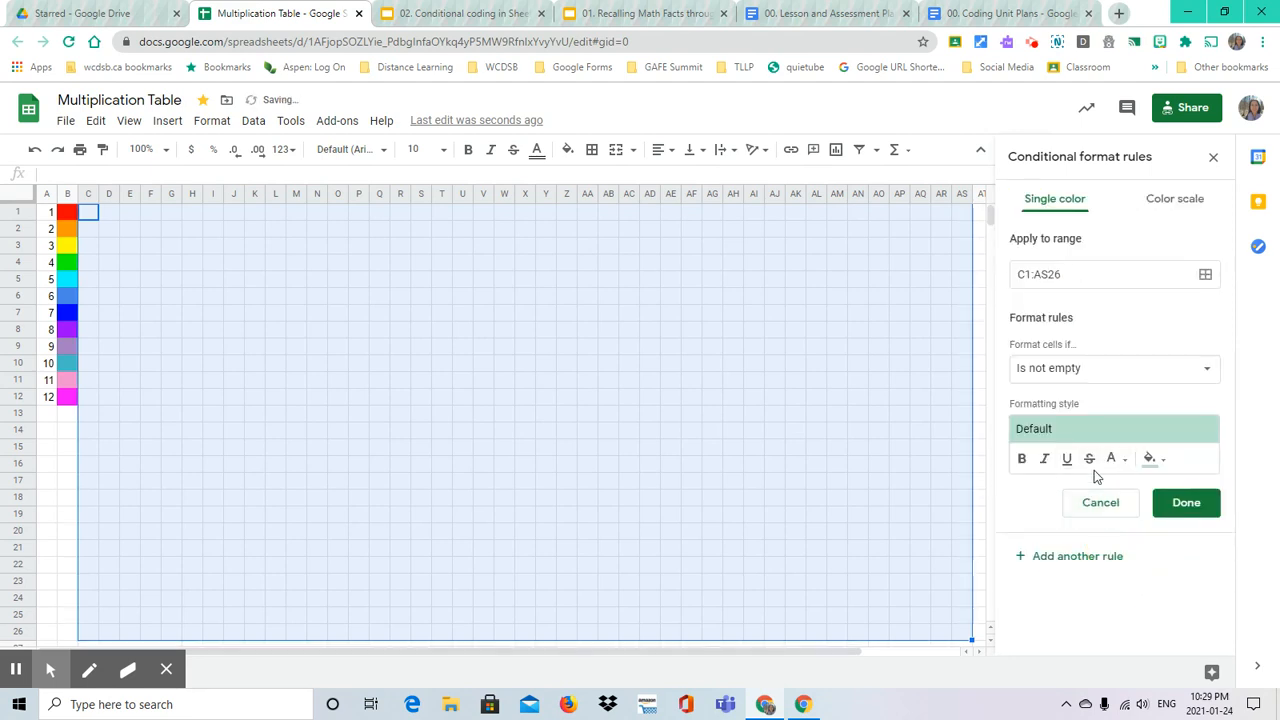
{"action": "left_click", "coordinate": [1052, 369]}
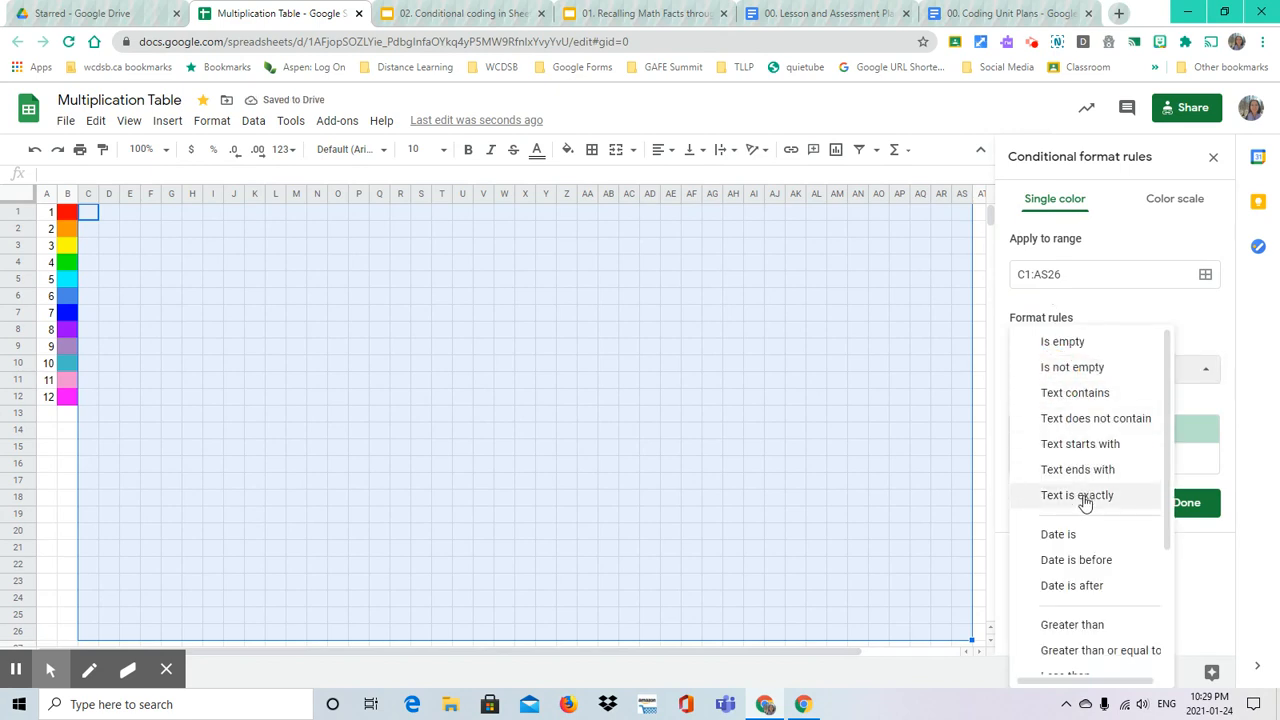
{"action": "left_click", "coordinate": [1087, 496]}
{"action": "left_click", "coordinate": [1055, 405]}
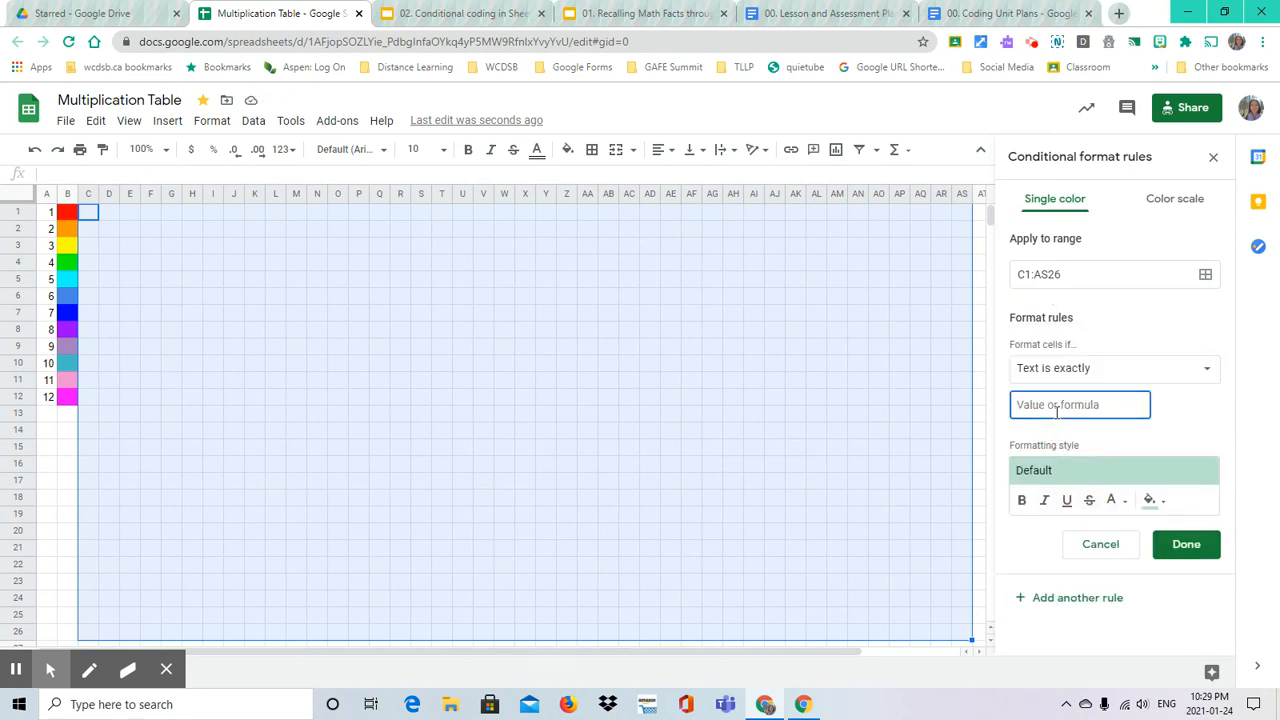
{"action": "type", "text": "6"}
{"action": "left_click", "coordinate": [1155, 502]}
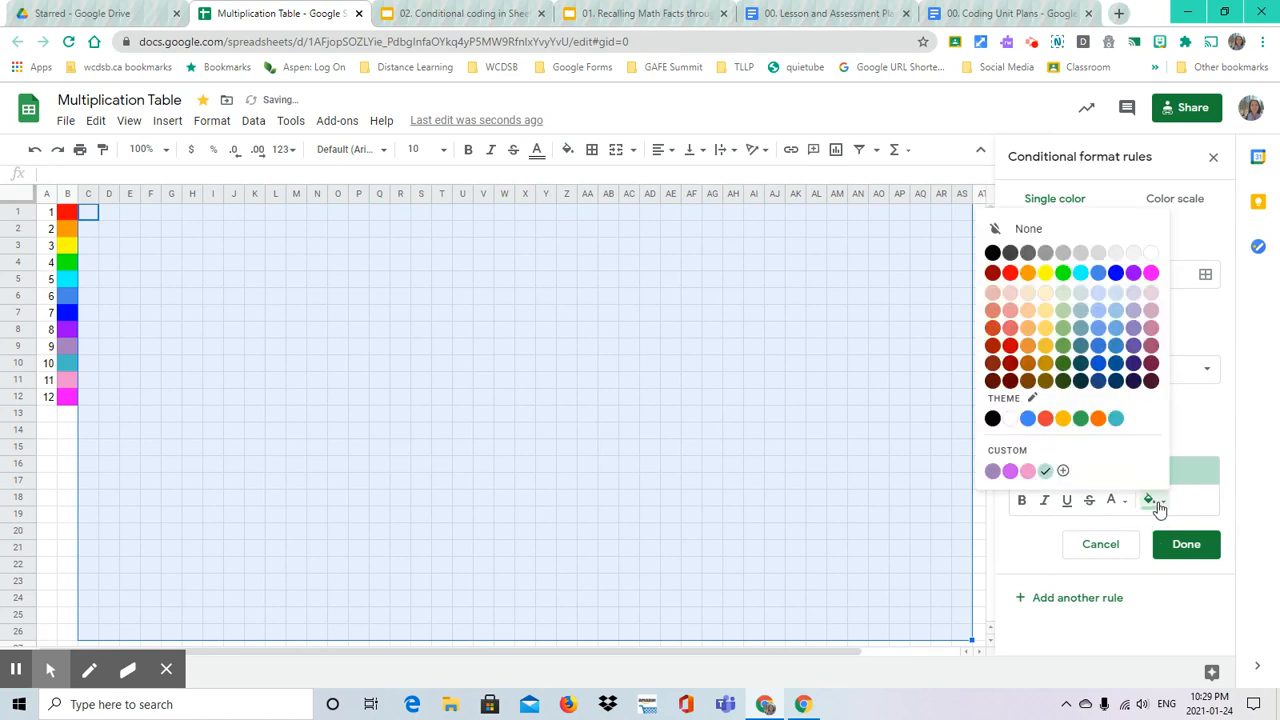
{"action": "left_click", "coordinate": [1025, 419]}
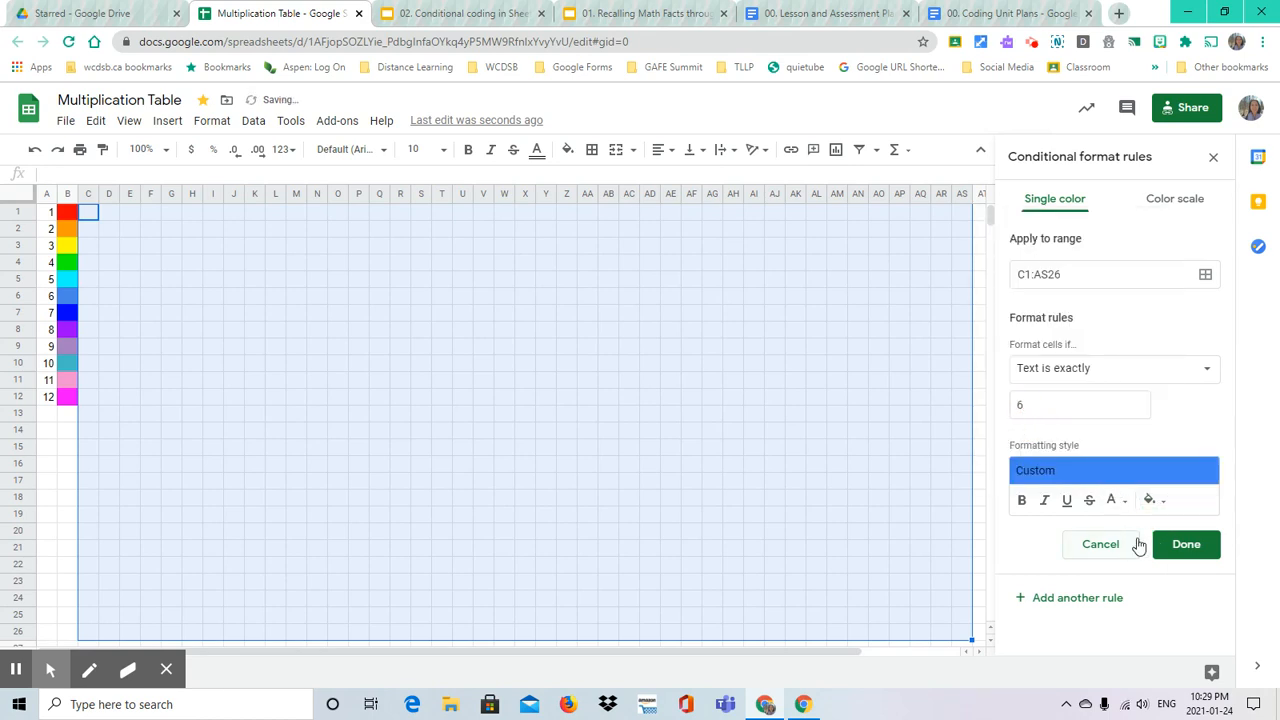
{"action": "left_click", "coordinate": [1182, 548]}
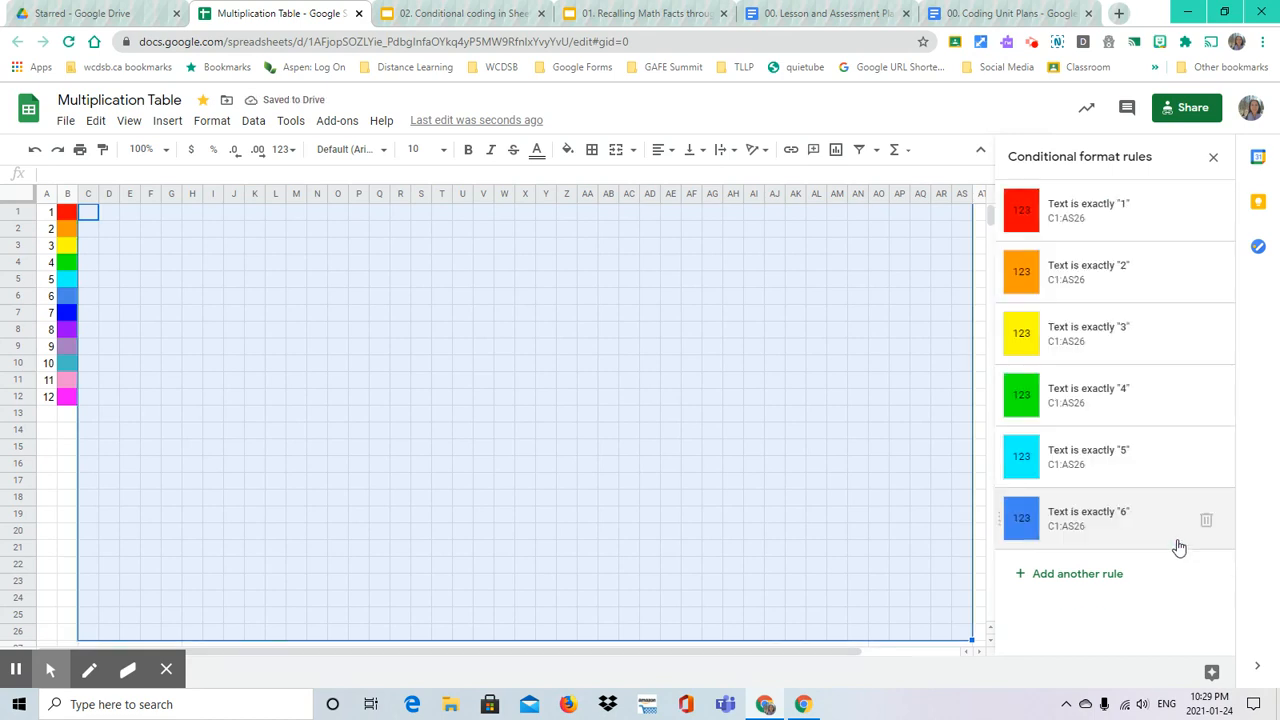
Add and save a rule for C1:AS26 with the condition "Text is exactly" 7 and a dark blue fill matching the legend
{"action": "left_click", "coordinate": [1100, 580]}
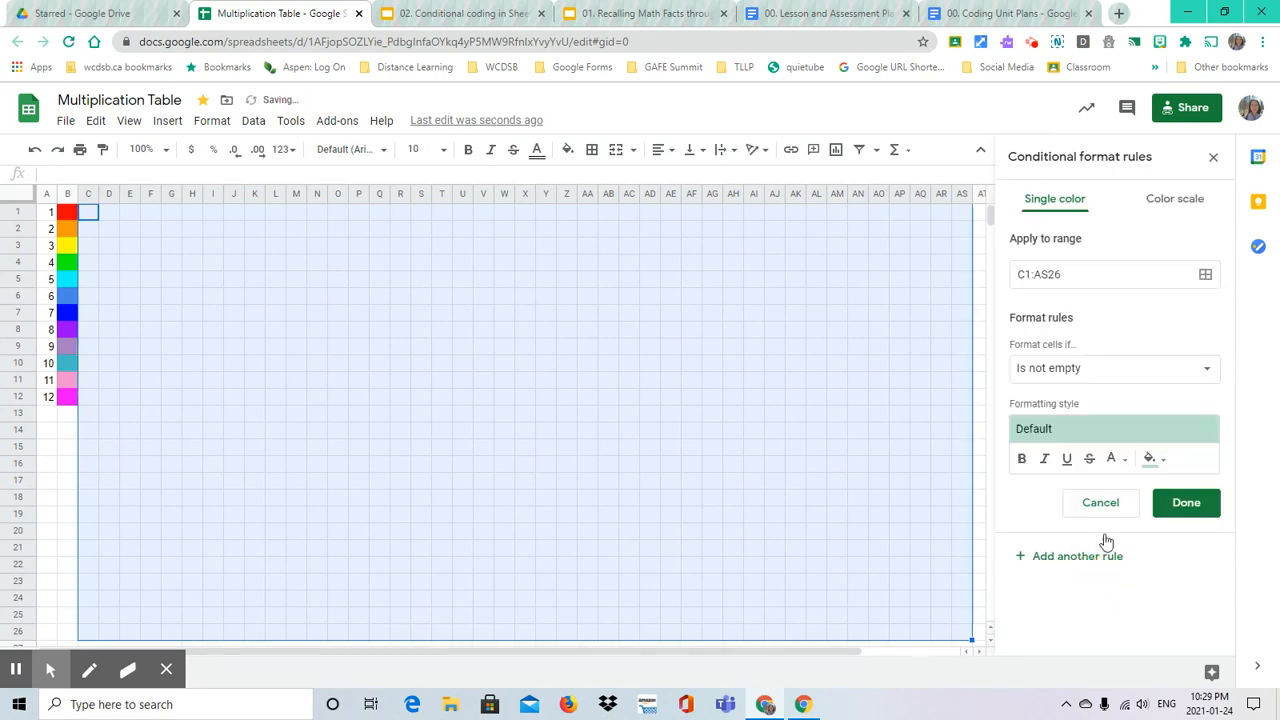
{"action": "left_click", "coordinate": [1092, 370]}
{"action": "left_click", "coordinate": [1075, 494]}
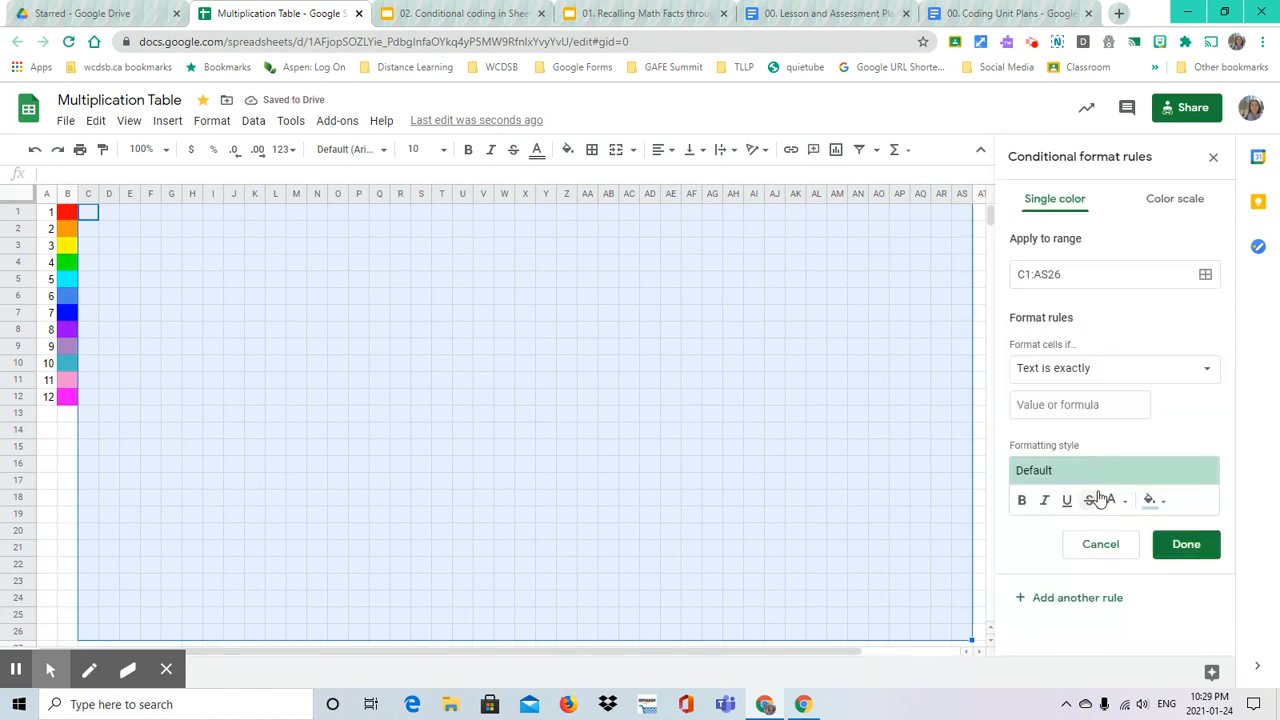
{"action": "left_click", "coordinate": [1079, 404]}
{"action": "type", "text": "7"}
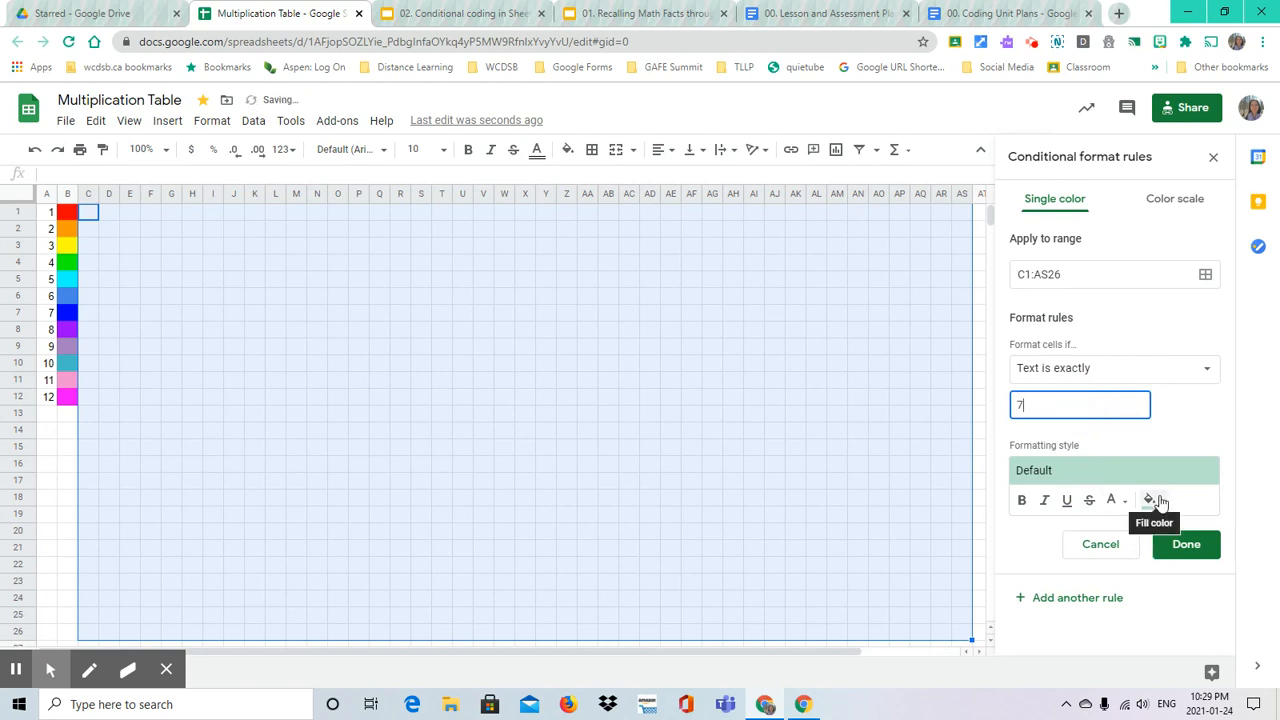
{"action": "left_click", "coordinate": [1160, 501]}
{"action": "left_click", "coordinate": [1114, 279]}
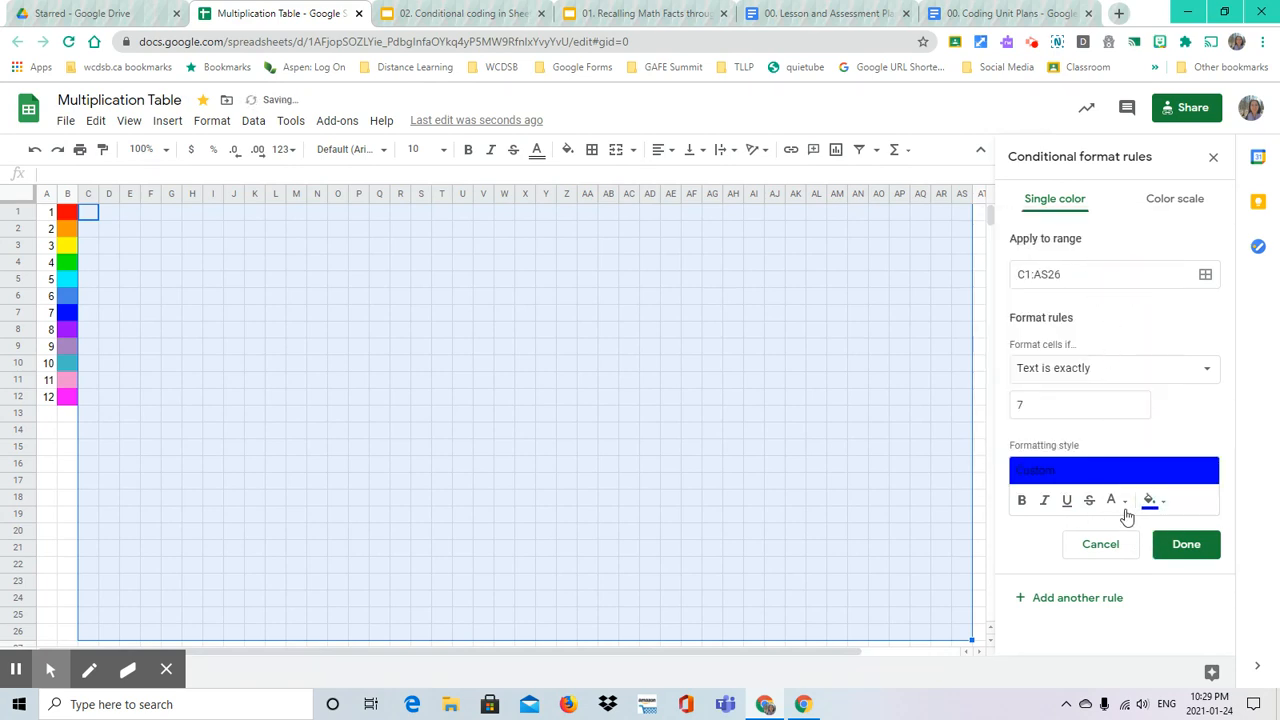
{"action": "left_click", "coordinate": [1170, 540]}
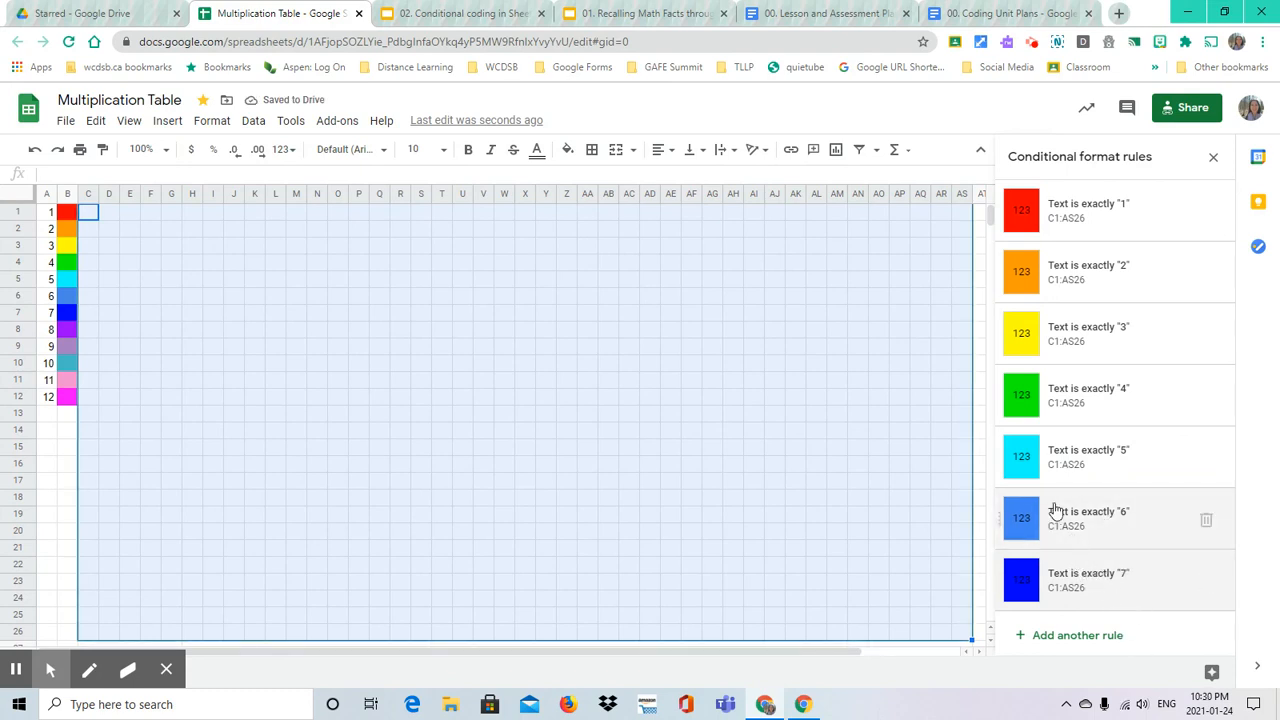
Change the fill of the rule for 6 to the standard palette's cornflower blue, matching the legend, and save the rule
{"action": "left_click", "coordinate": [1091, 517]}
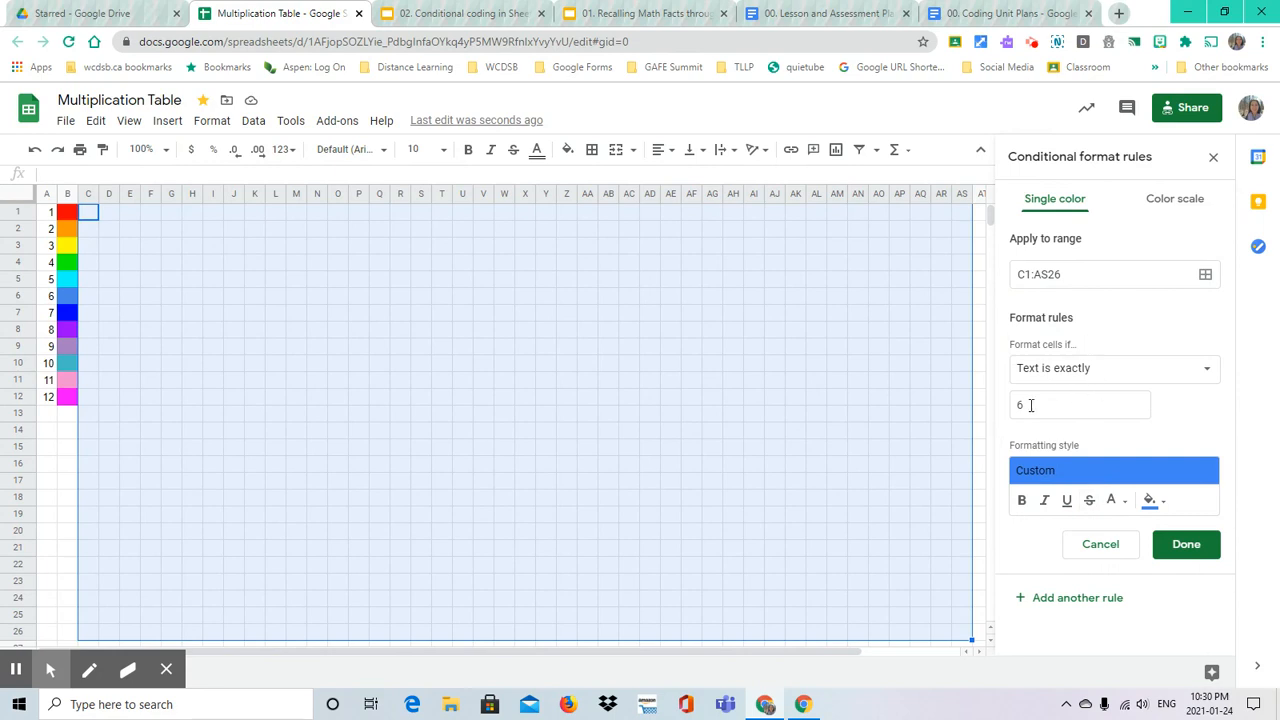
{"action": "left_click", "coordinate": [1150, 500]}
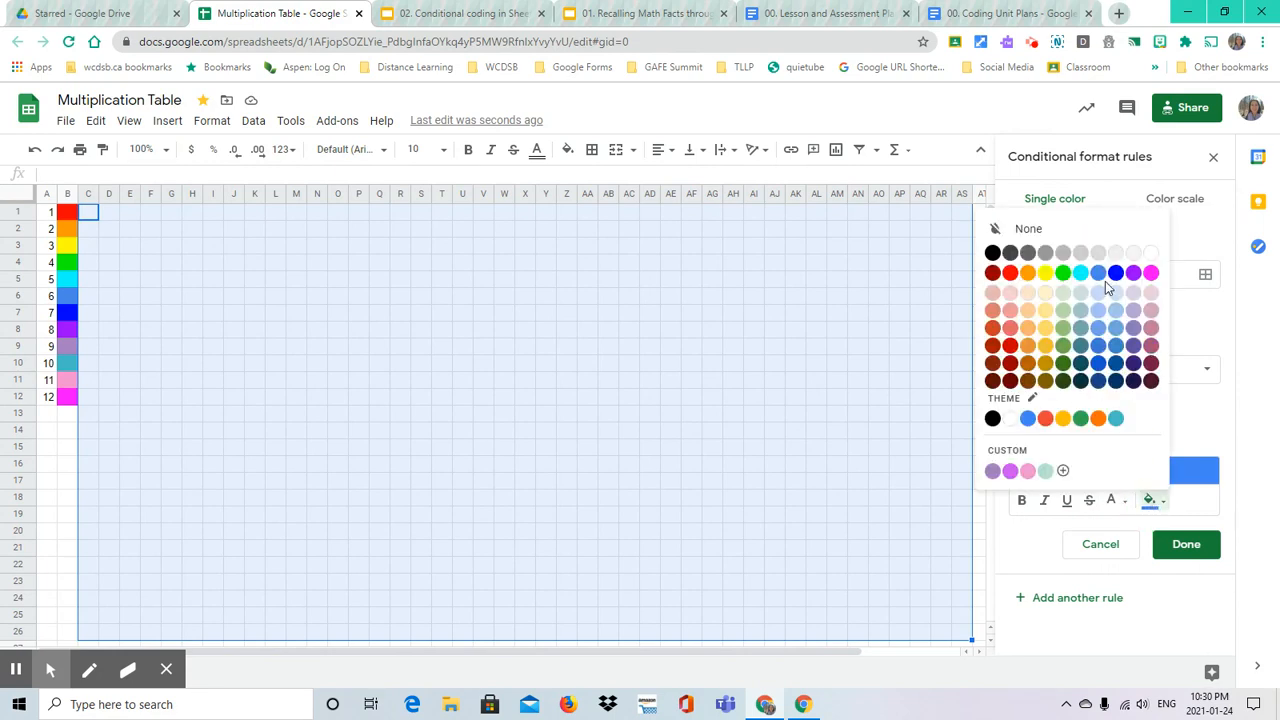
{"action": "left_click", "coordinate": [1101, 276]}
{"action": "left_click", "coordinate": [1184, 544]}
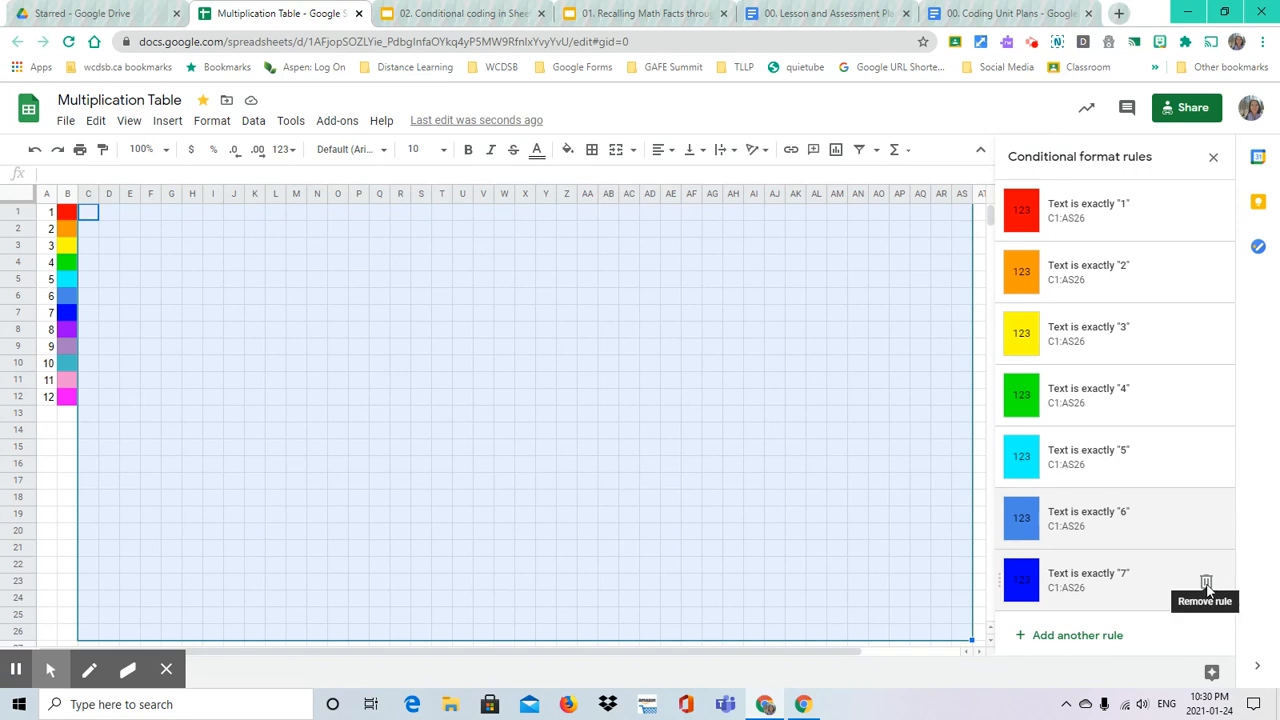
Add and save a rule for C1:AS26 with the condition "Text is exactly" 8 and the standard palette's purple fill
{"action": "left_click", "coordinate": [1083, 635]}
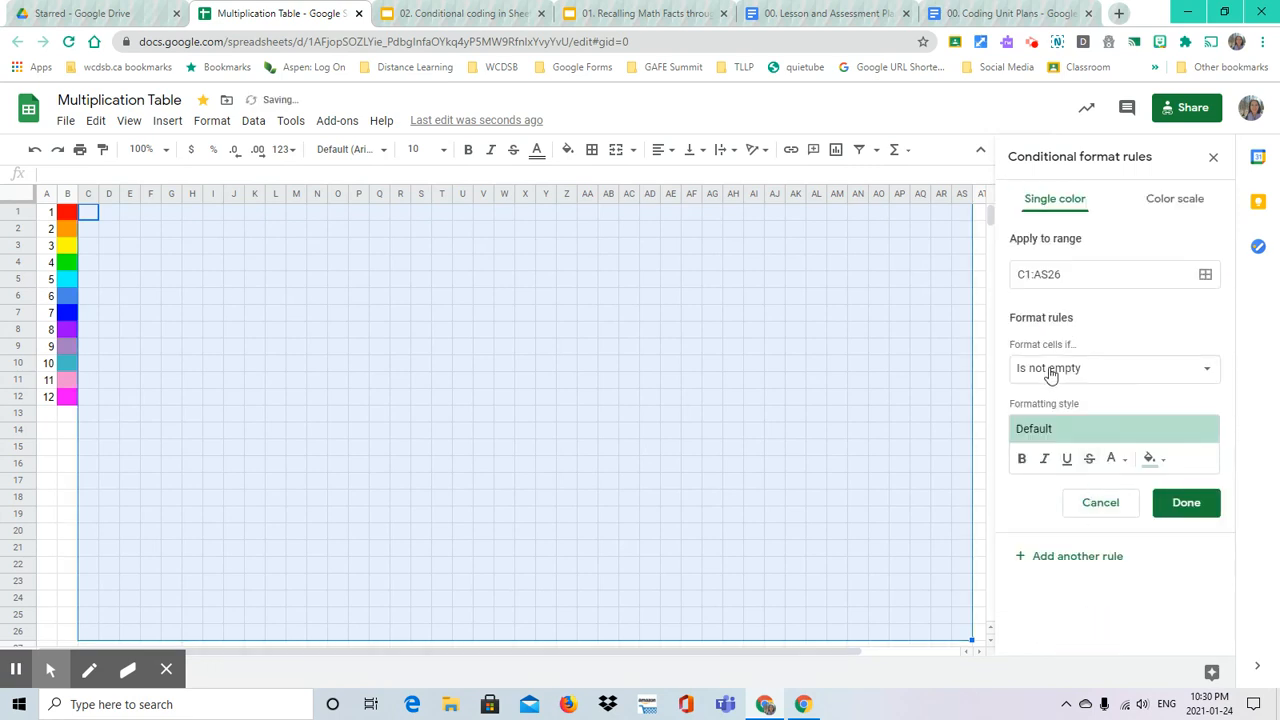
{"action": "left_click", "coordinate": [1050, 375]}
{"action": "left_click", "coordinate": [1053, 497]}
{"action": "left_click", "coordinate": [1044, 405]}
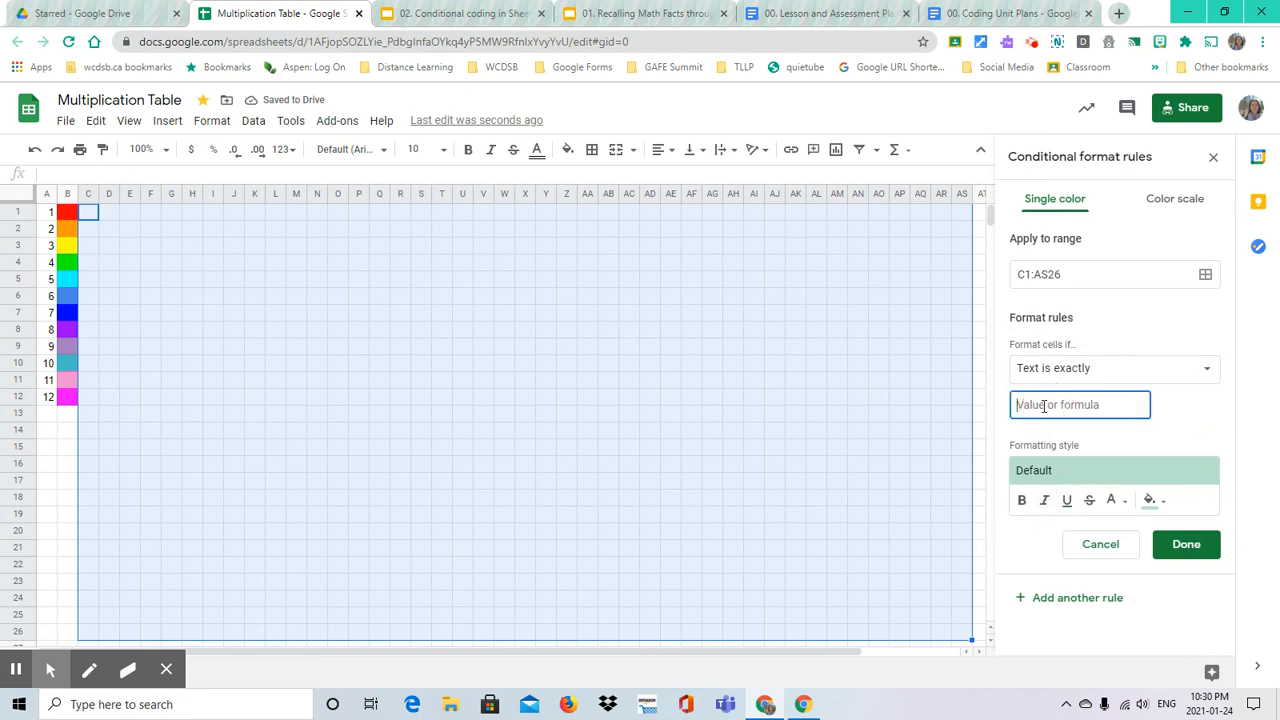
{"action": "type", "text": "8"}
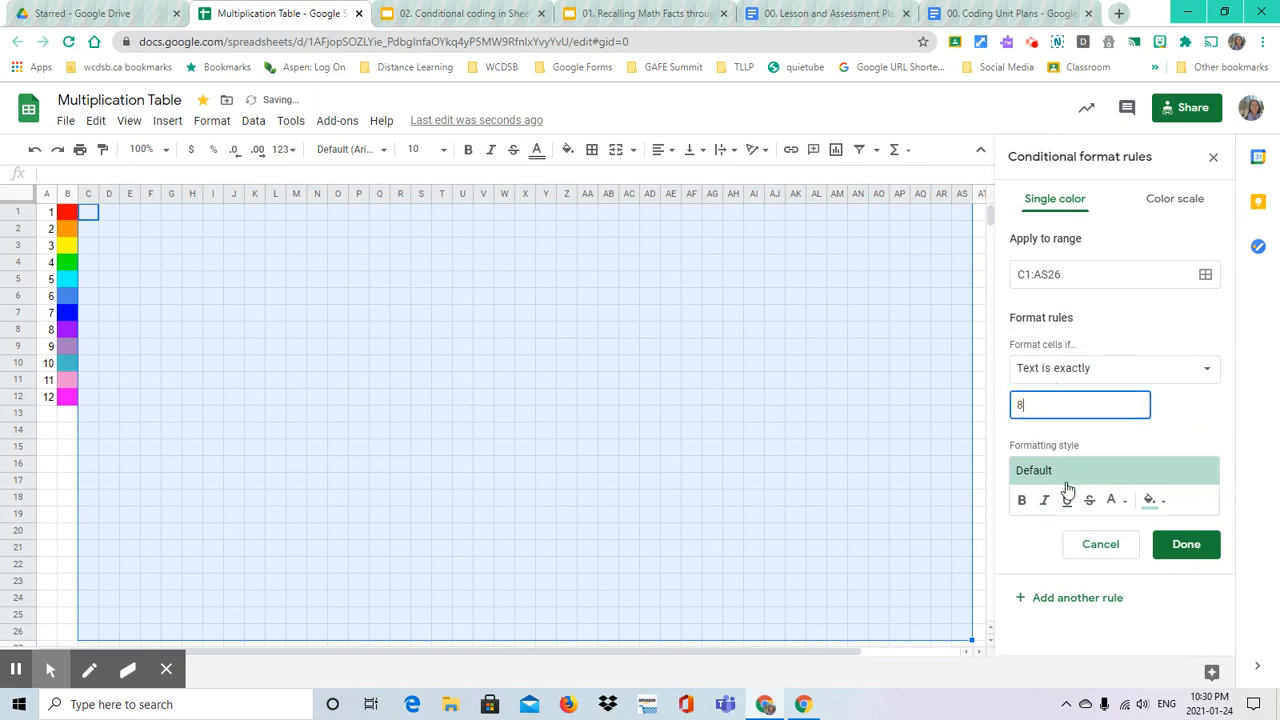
{"action": "left_click", "coordinate": [1151, 502]}
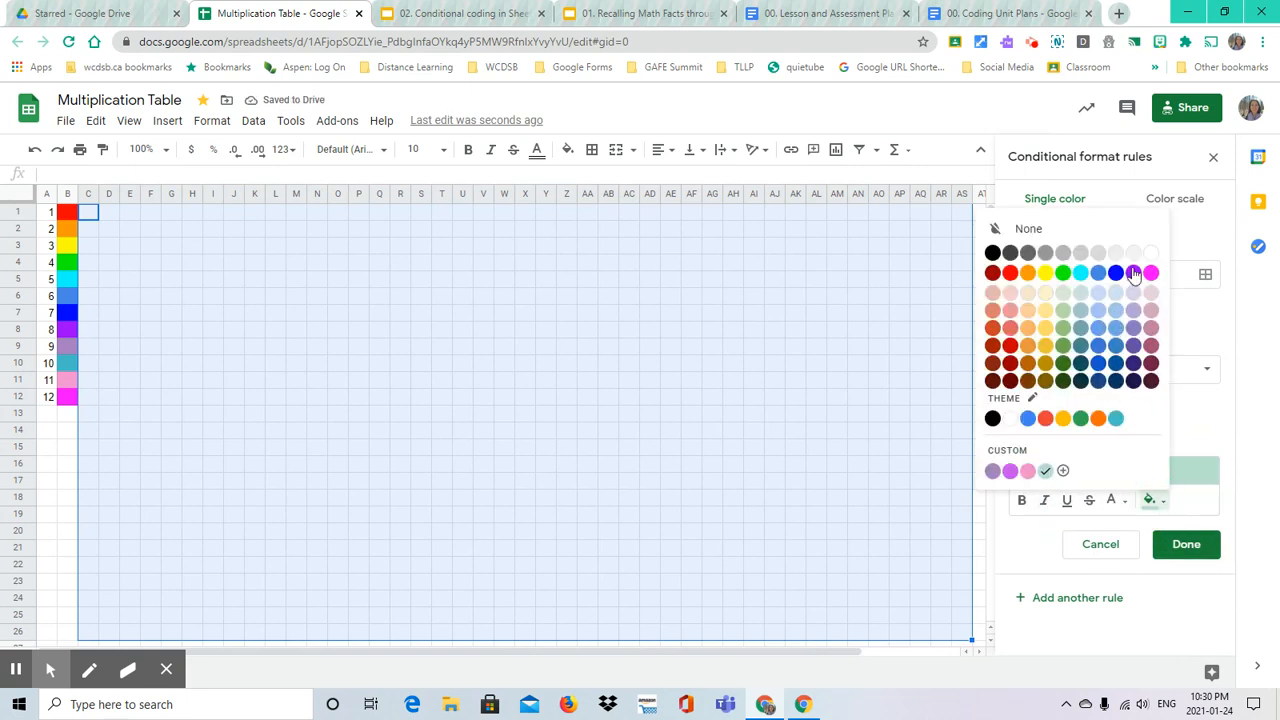
{"action": "left_click", "coordinate": [1133, 272]}
{"action": "left_click", "coordinate": [1180, 544]}
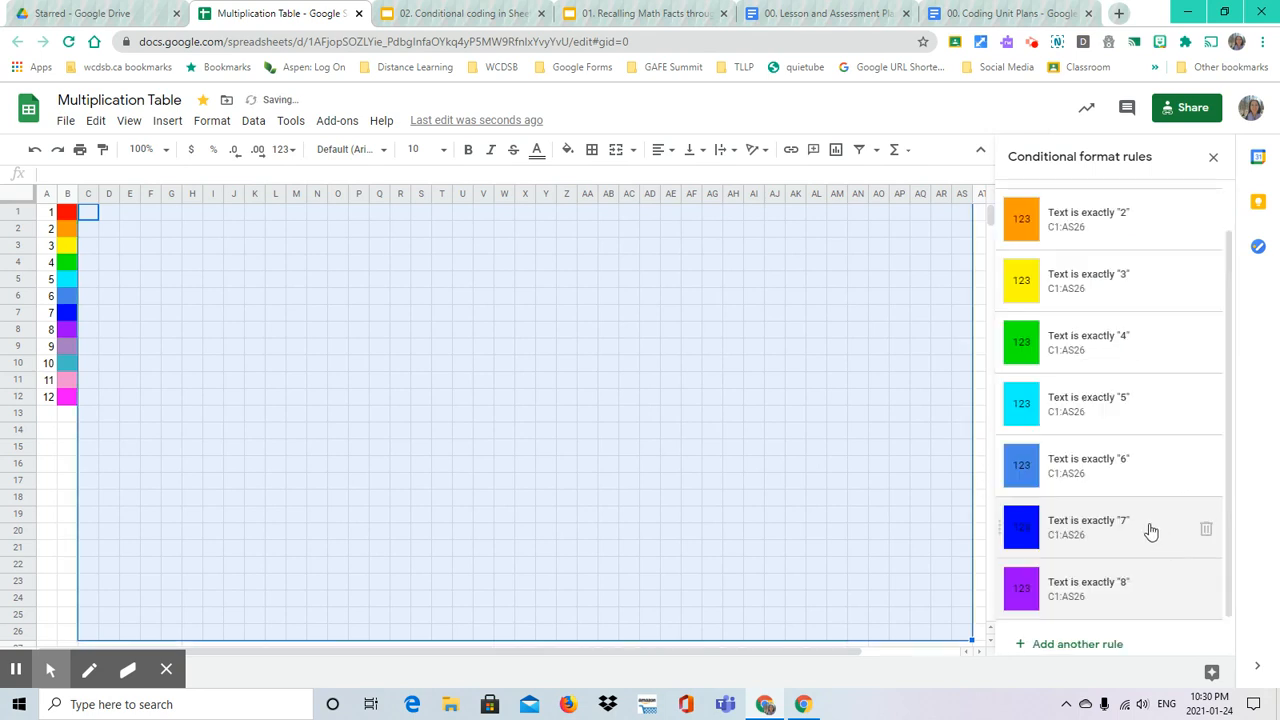
Add and save a rule for C1:AS26 with the condition "Text is exactly" 9 and the custom muted purple fill from the legend
{"action": "left_click", "coordinate": [1078, 641]}
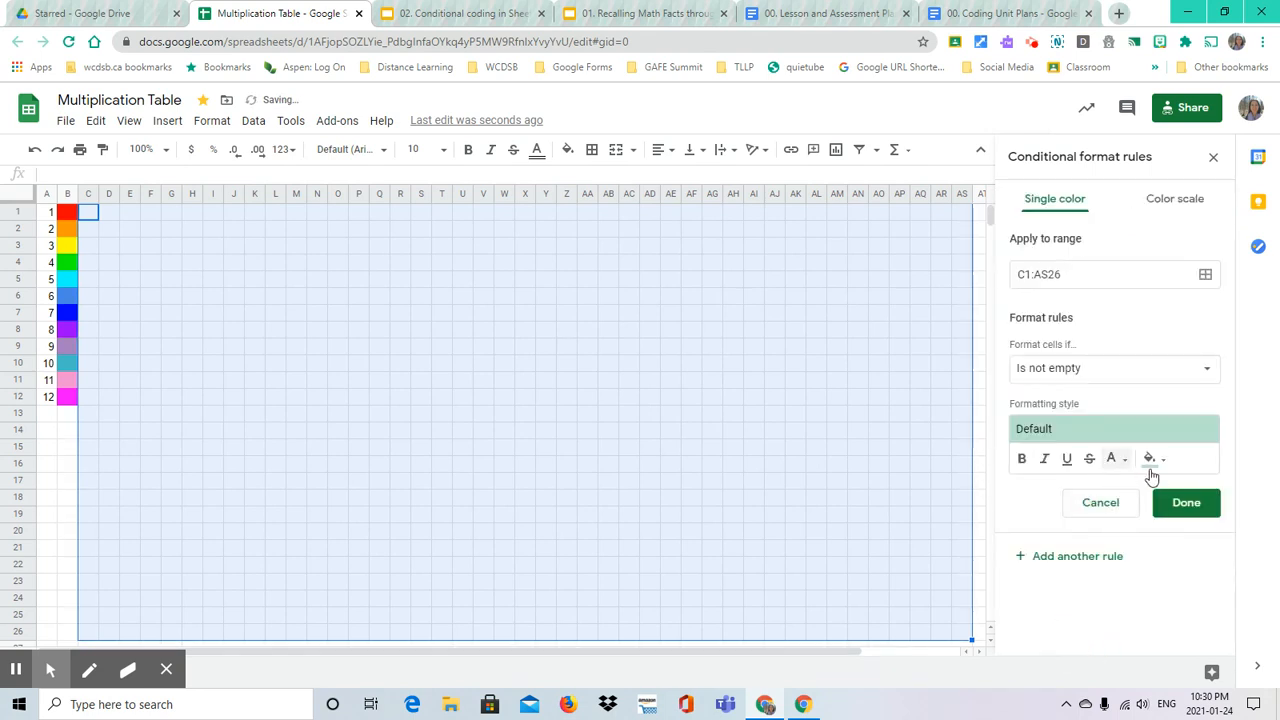
{"action": "left_click", "coordinate": [1077, 370]}
{"action": "left_click", "coordinate": [1071, 496]}
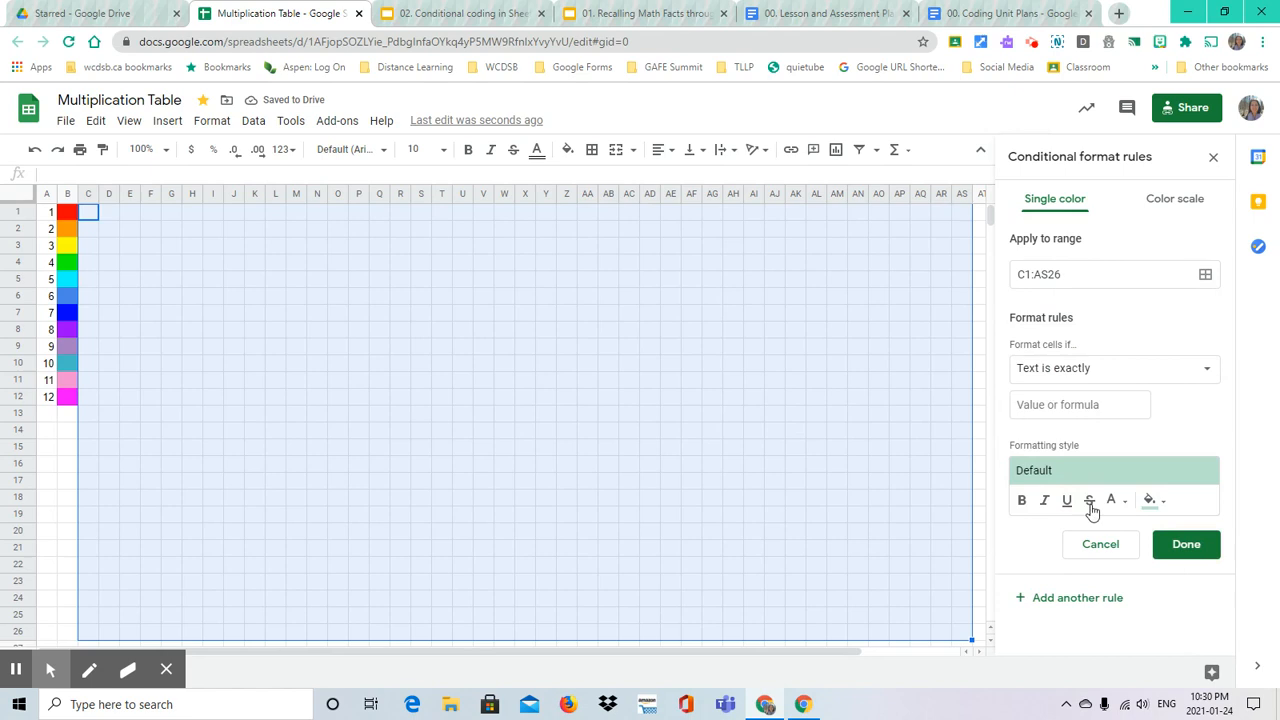
{"action": "left_click", "coordinate": [1068, 406]}
{"action": "type", "text": "1"}
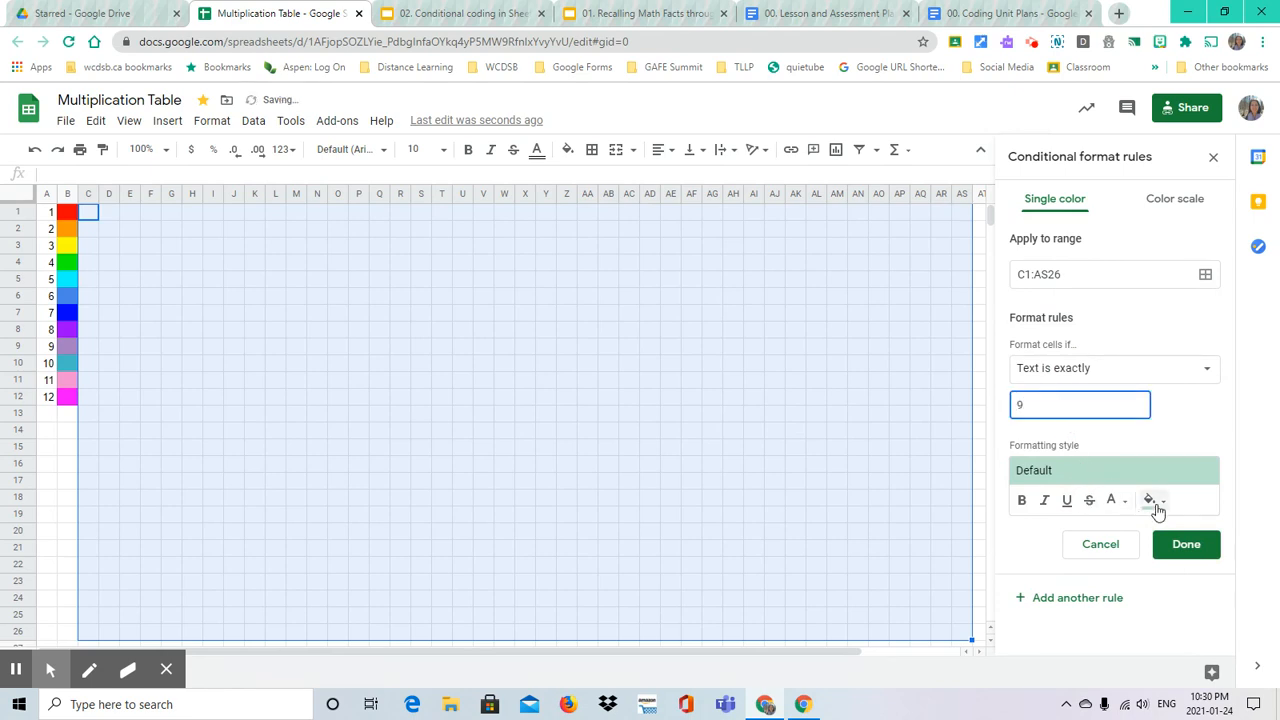
{"action": "left_click", "coordinate": [1150, 500]}
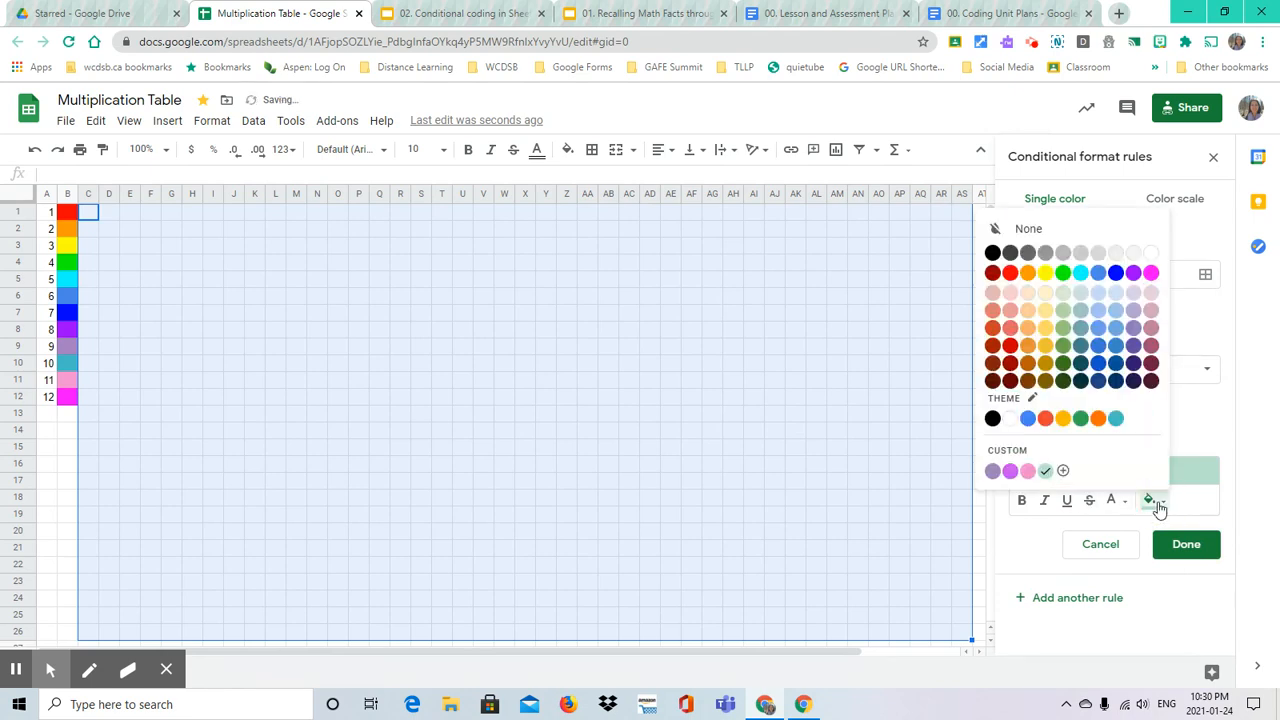
{"action": "left_click", "coordinate": [992, 471]}
{"action": "left_click", "coordinate": [1186, 545]}
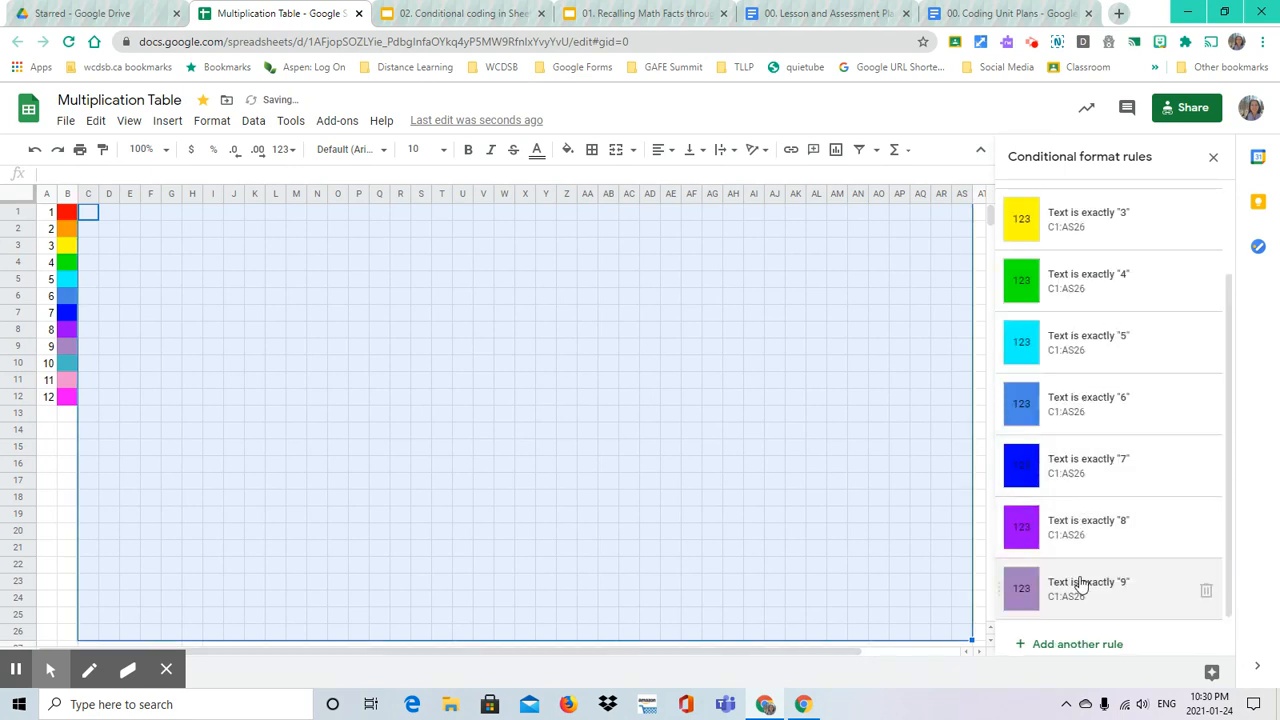
Add and save a rule for C1:AS26 with the condition "Text is exactly" 10 and the theme's teal as fill
{"action": "left_click", "coordinate": [1076, 643]}
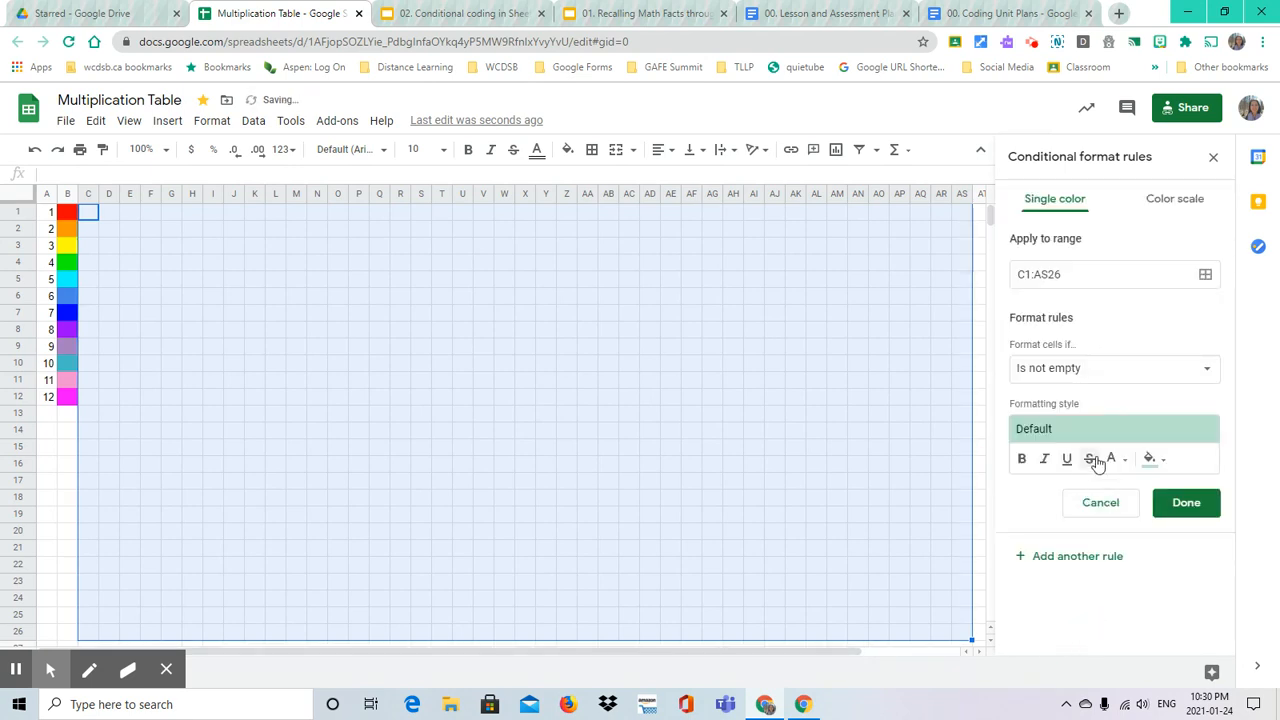
{"action": "left_click", "coordinate": [1060, 369]}
{"action": "left_click", "coordinate": [1072, 495]}
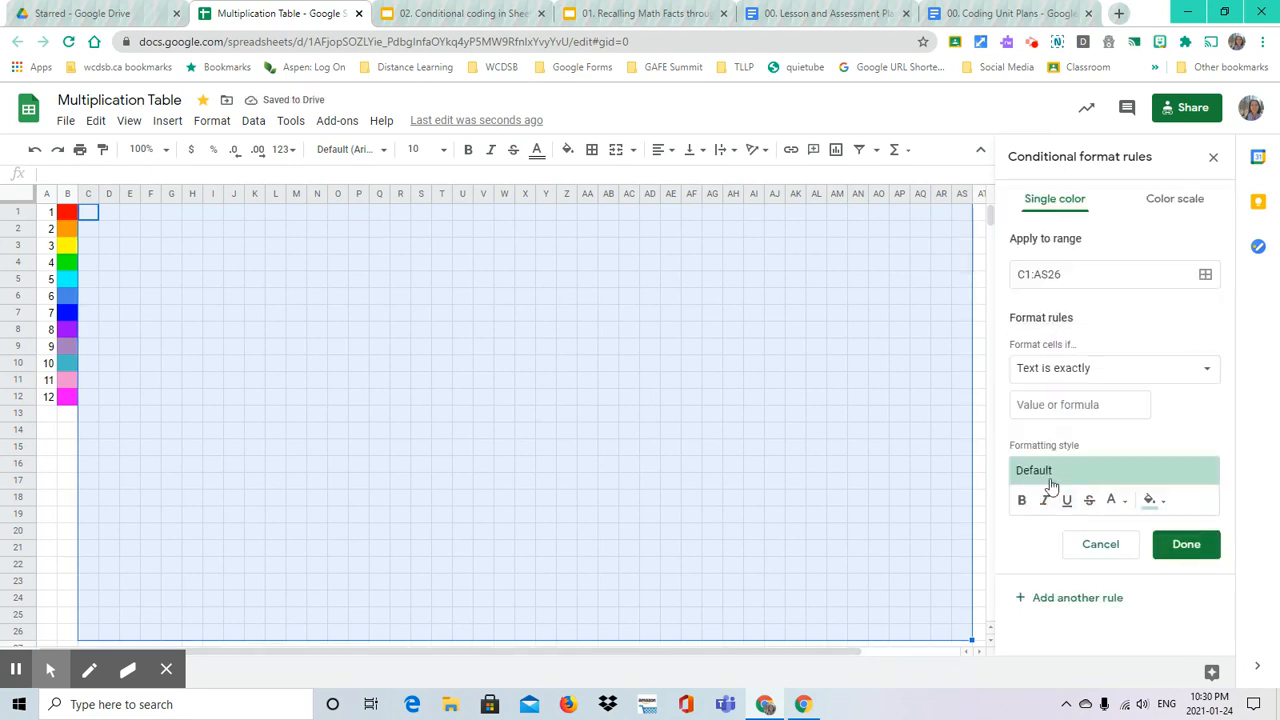
{"action": "left_click", "coordinate": [1035, 408]}
{"action": "type", "text": "10"}
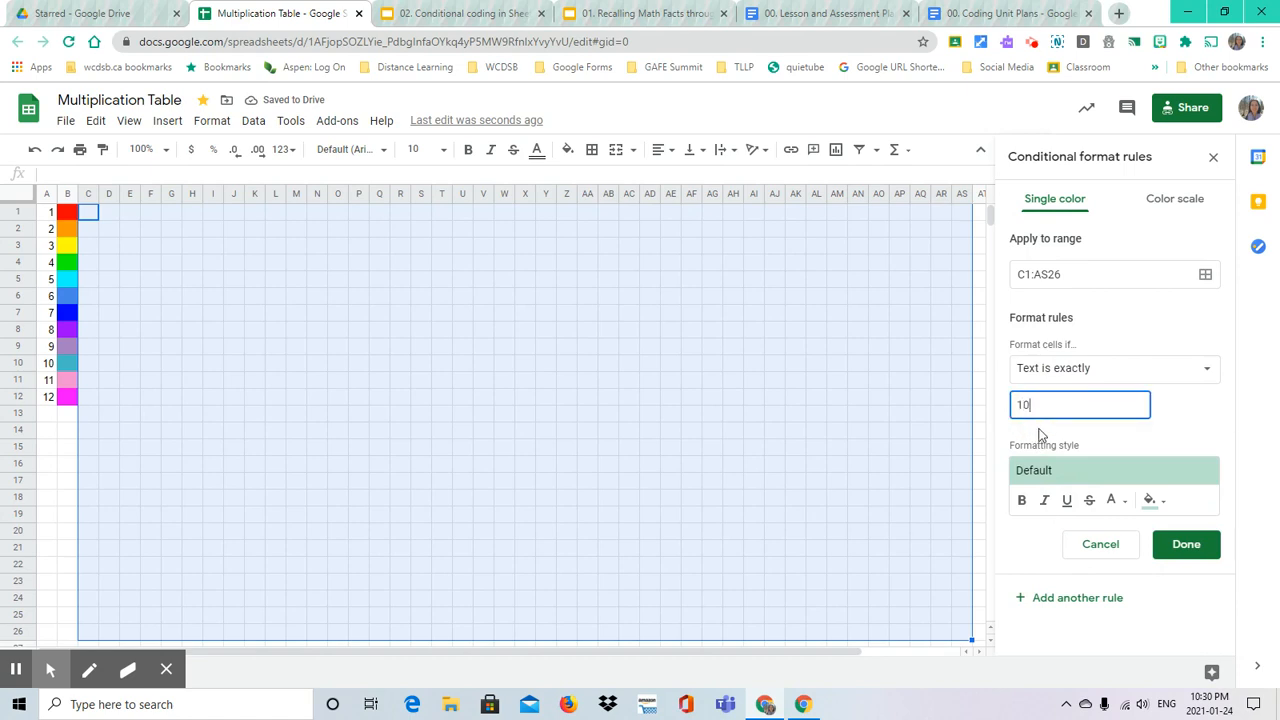
{"action": "left_click", "coordinate": [1150, 502]}
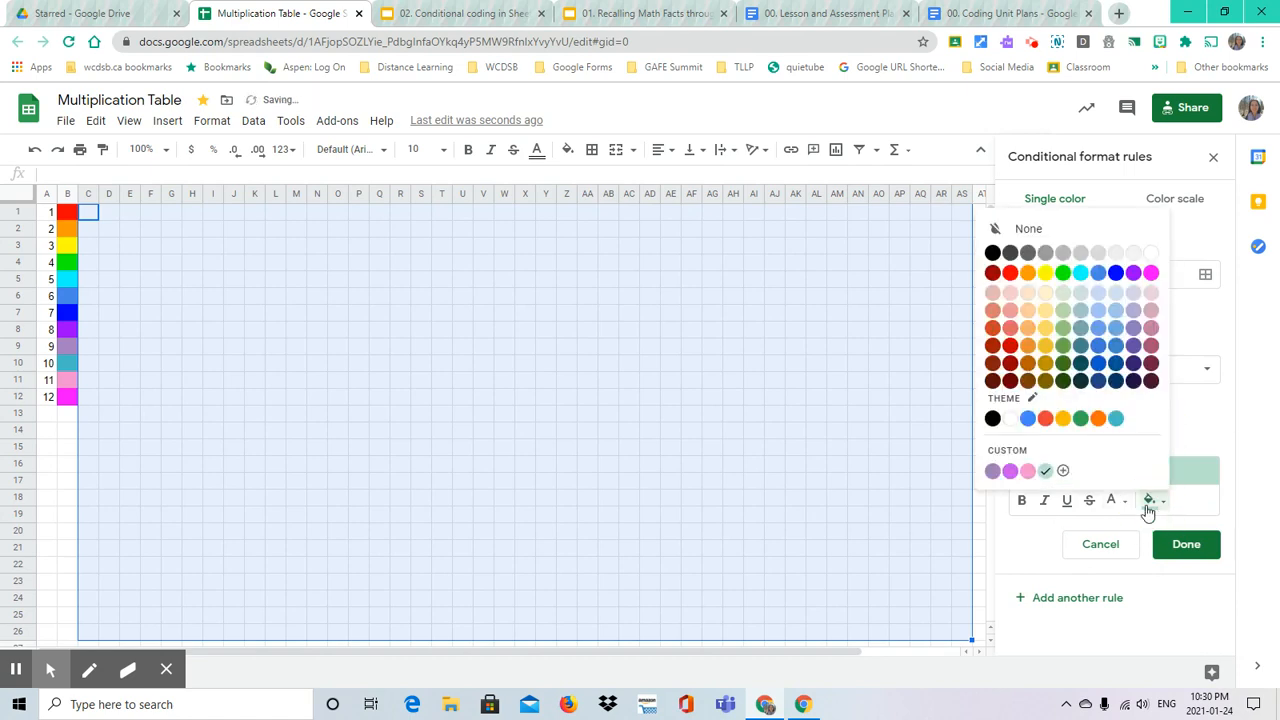
{"action": "left_click", "coordinate": [1116, 418]}
{"action": "left_click", "coordinate": [1165, 550]}
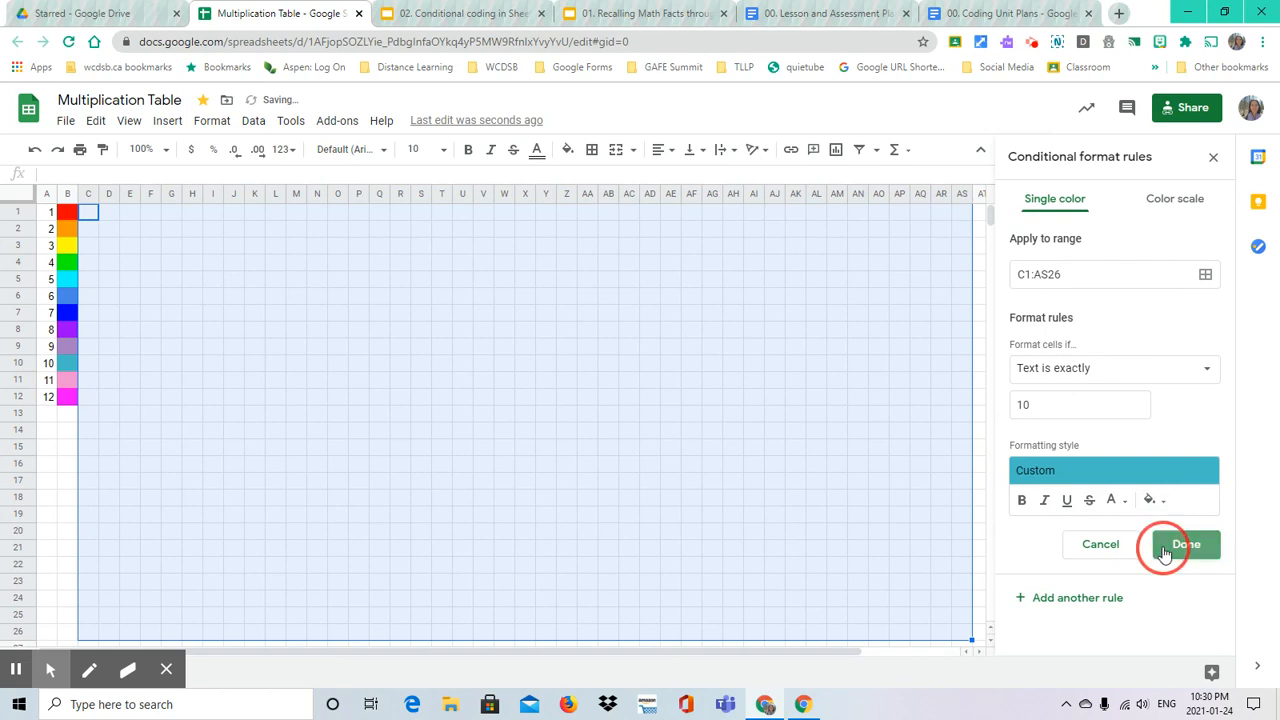
Add and save a rule for C1:AS26 with the condition "Text is exactly" 11 and the custom light pink fill
{"action": "left_click", "coordinate": [1086, 634]}
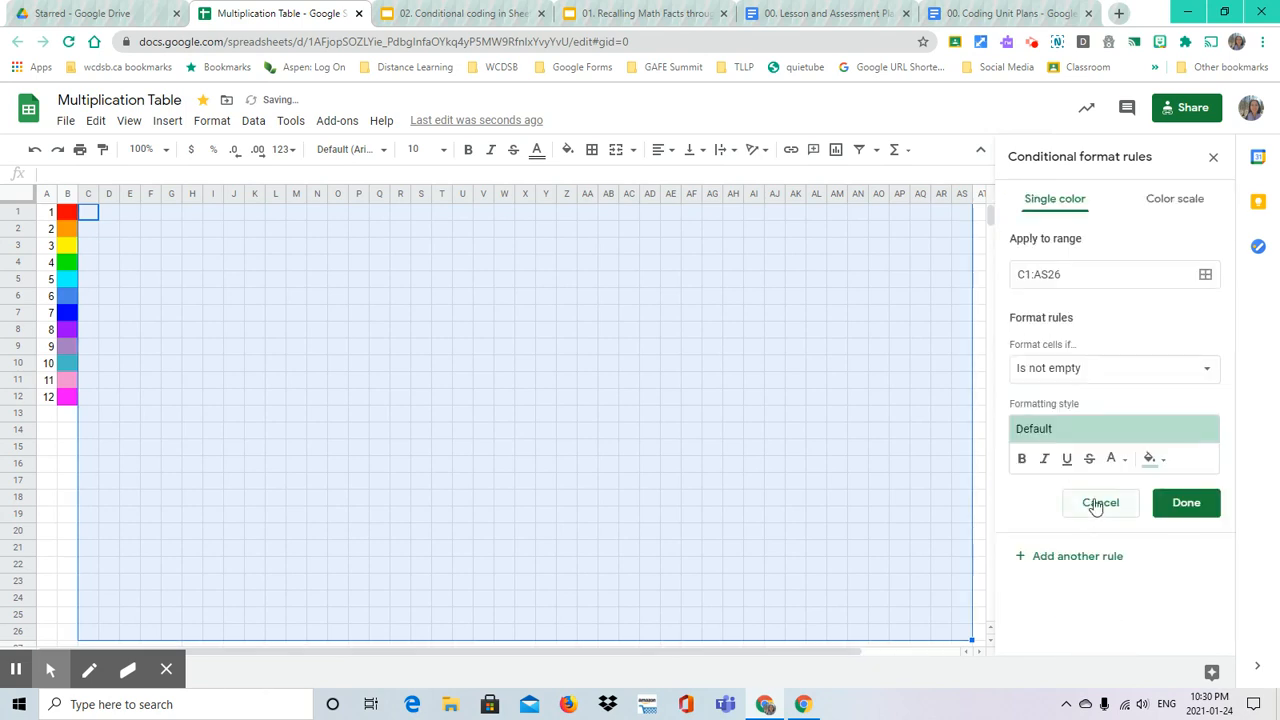
{"action": "left_click", "coordinate": [1057, 365]}
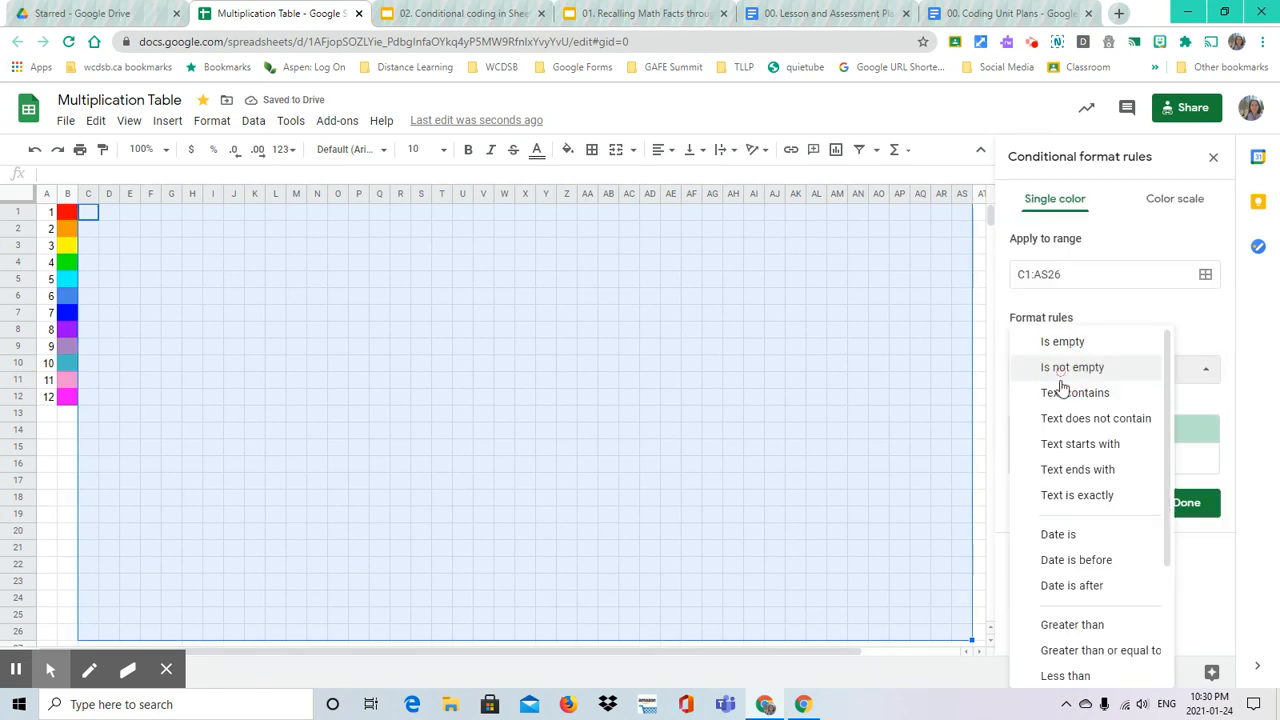
{"action": "left_click", "coordinate": [1084, 497]}
{"action": "left_click", "coordinate": [1065, 405]}
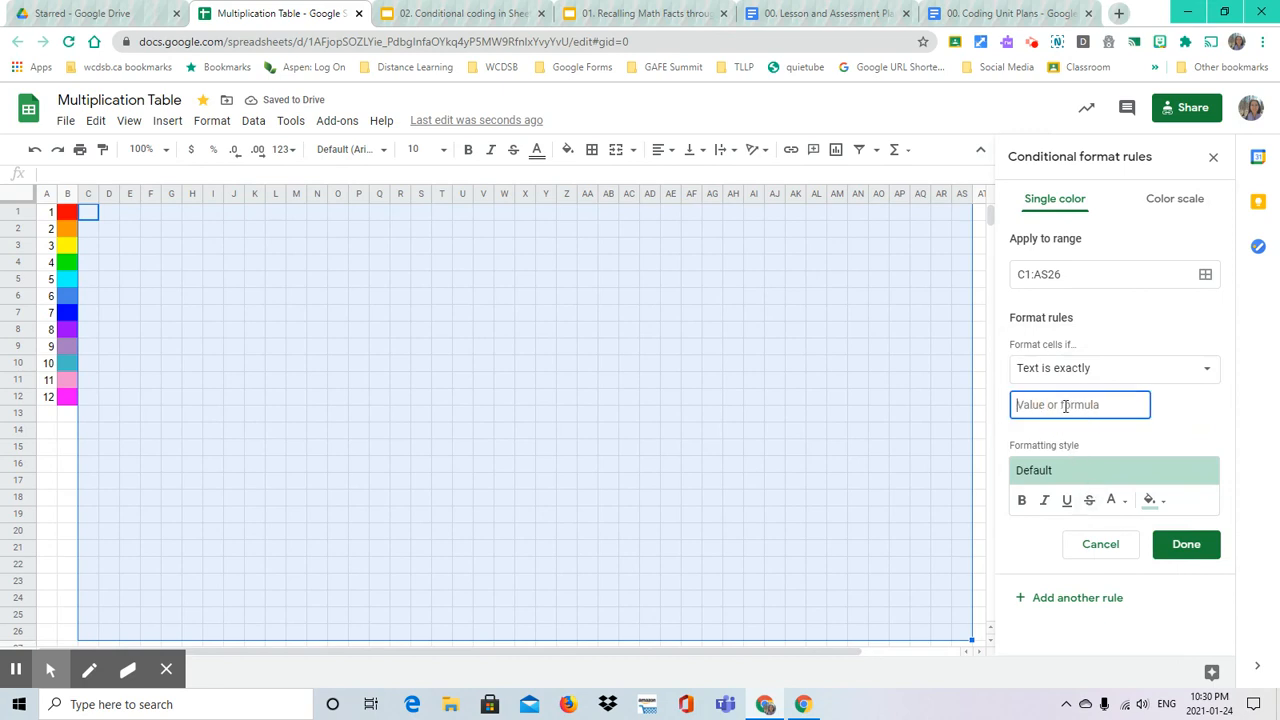
{"action": "type", "text": "11"}
{"action": "left_click", "coordinate": [1138, 454]}
{"action": "left_click", "coordinate": [1152, 500]}
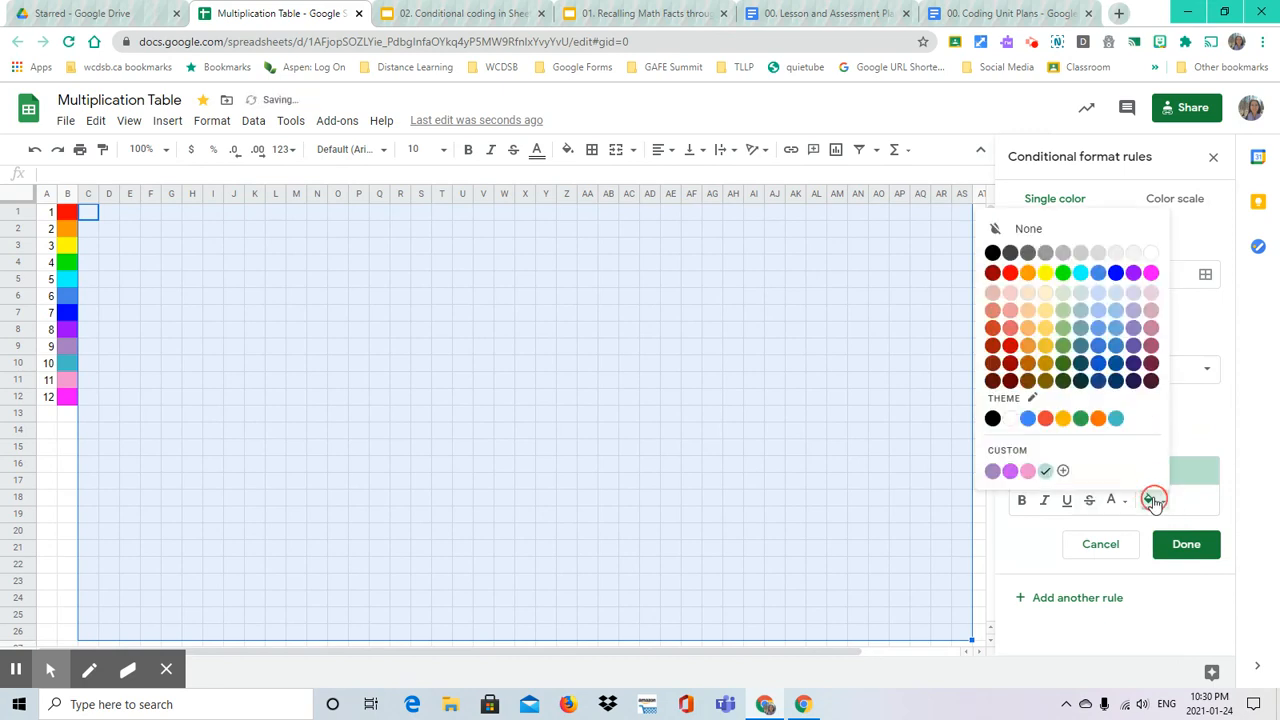
{"action": "left_click", "coordinate": [1028, 470]}
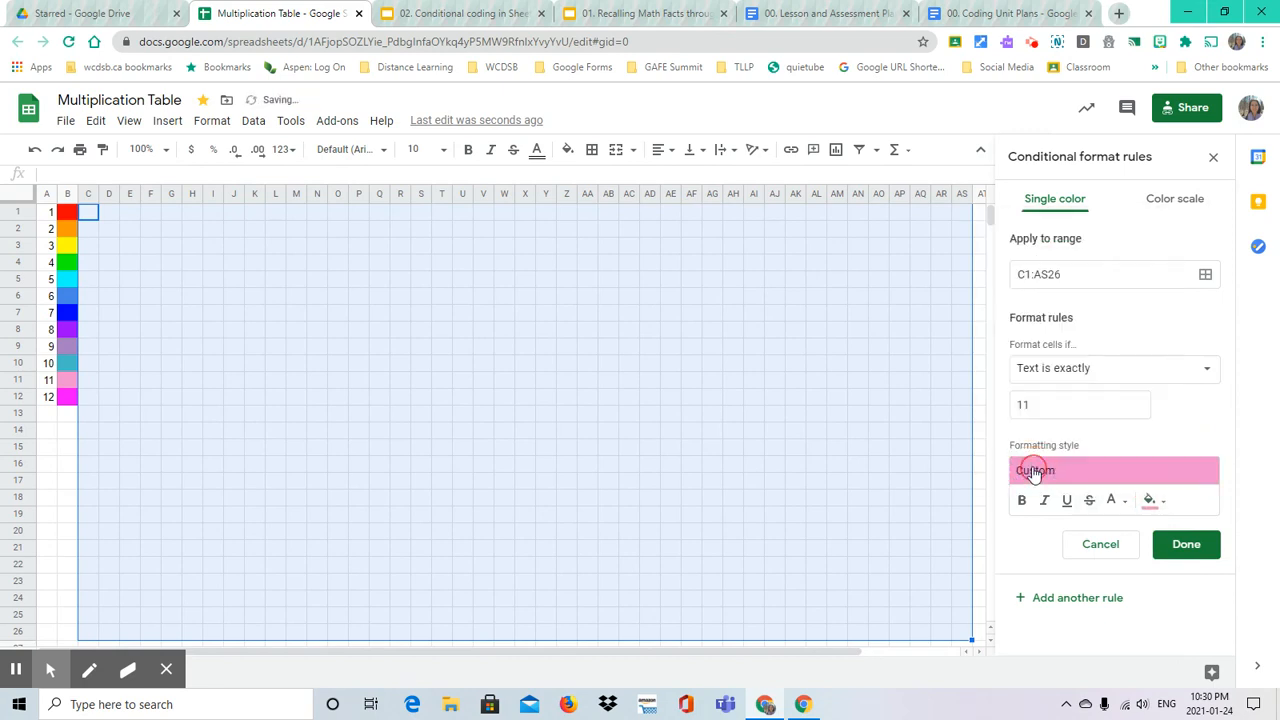
{"action": "left_click", "coordinate": [1186, 546]}
Add and save a rule for C1:AS26 with the condition "Is not empty" and a magenta fill
{"action": "left_click", "coordinate": [1066, 645]}
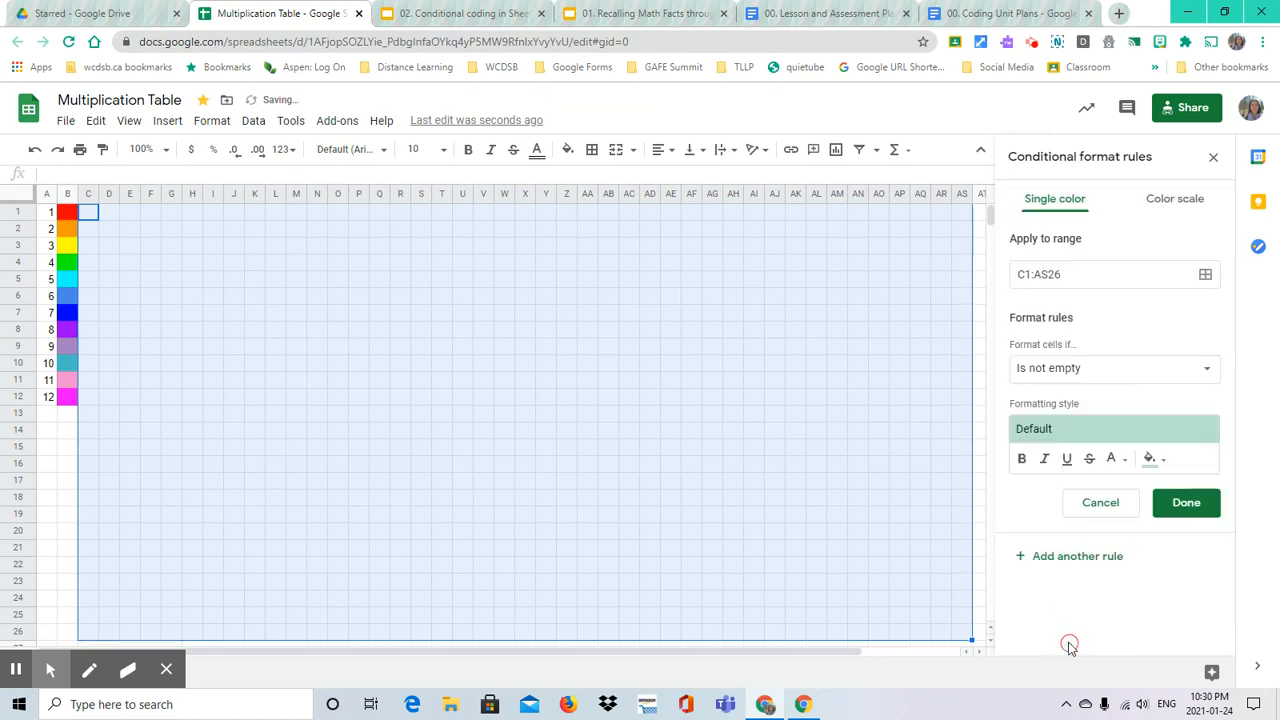
{"action": "left_click", "coordinate": [1151, 459]}
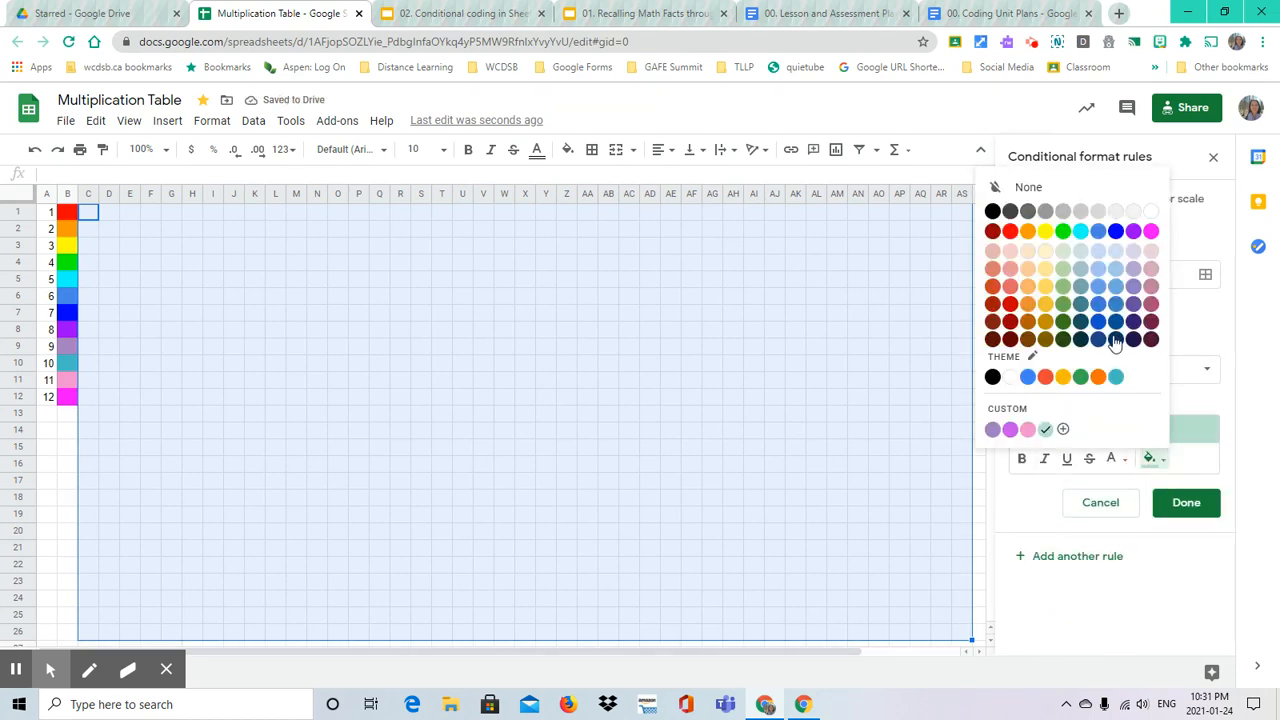
{"action": "left_click", "coordinate": [1151, 231]}
{"action": "left_click", "coordinate": [1183, 503]}
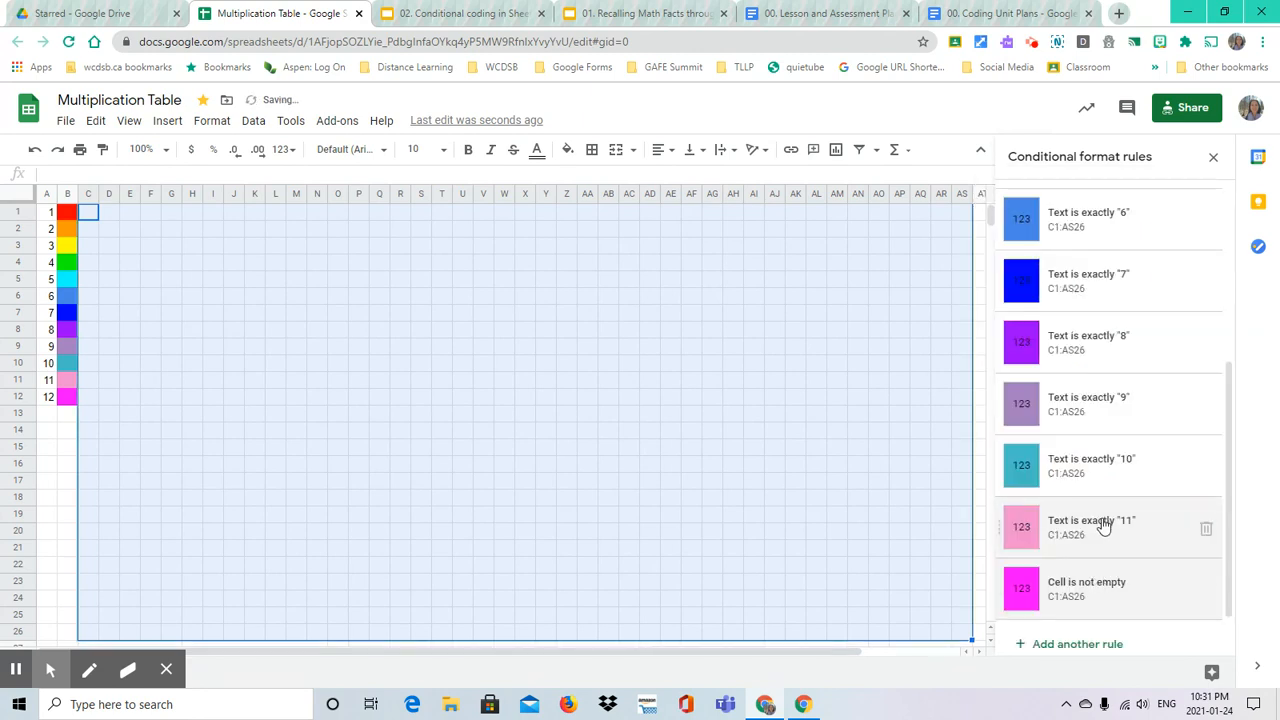
Enter the test values 1 through 9 in E3:M3 and 0 in N3
{"action": "scroll", "coordinate": [1094, 566], "scroll_direction": "up", "scroll_amount": 3}
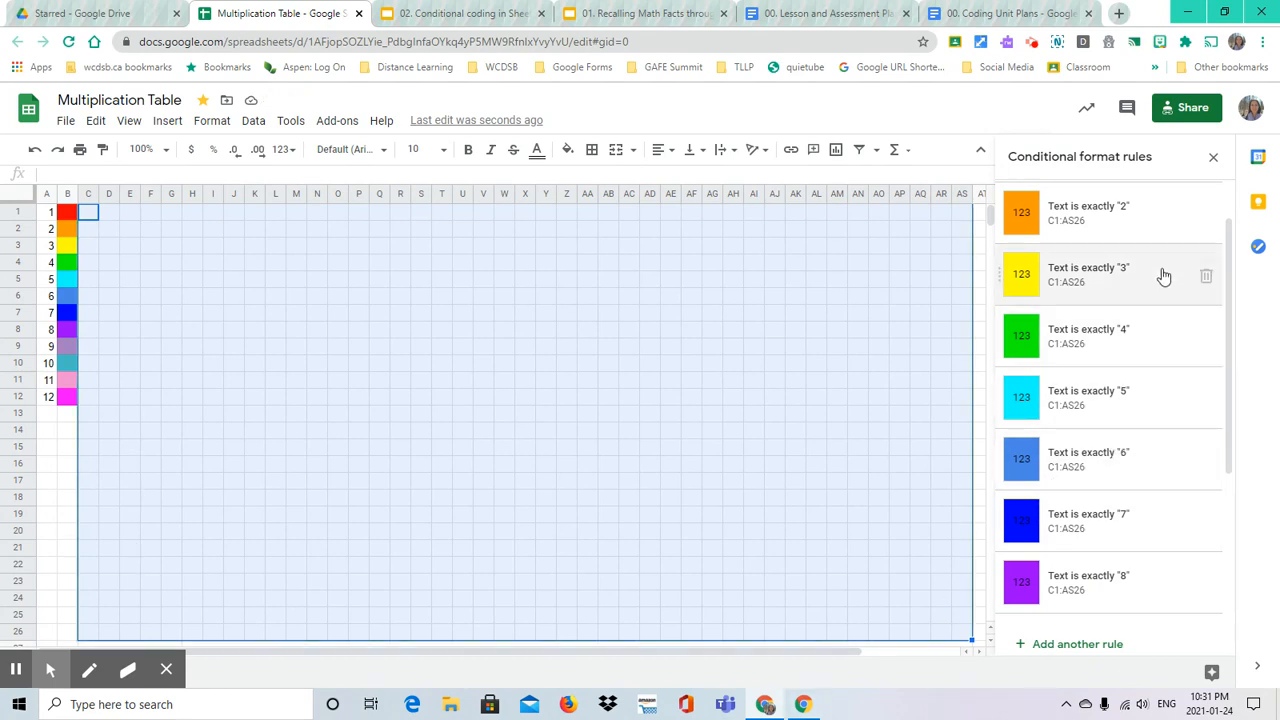
{"action": "scroll", "coordinate": [1110, 254], "scroll_direction": "up", "scroll_amount": 1}
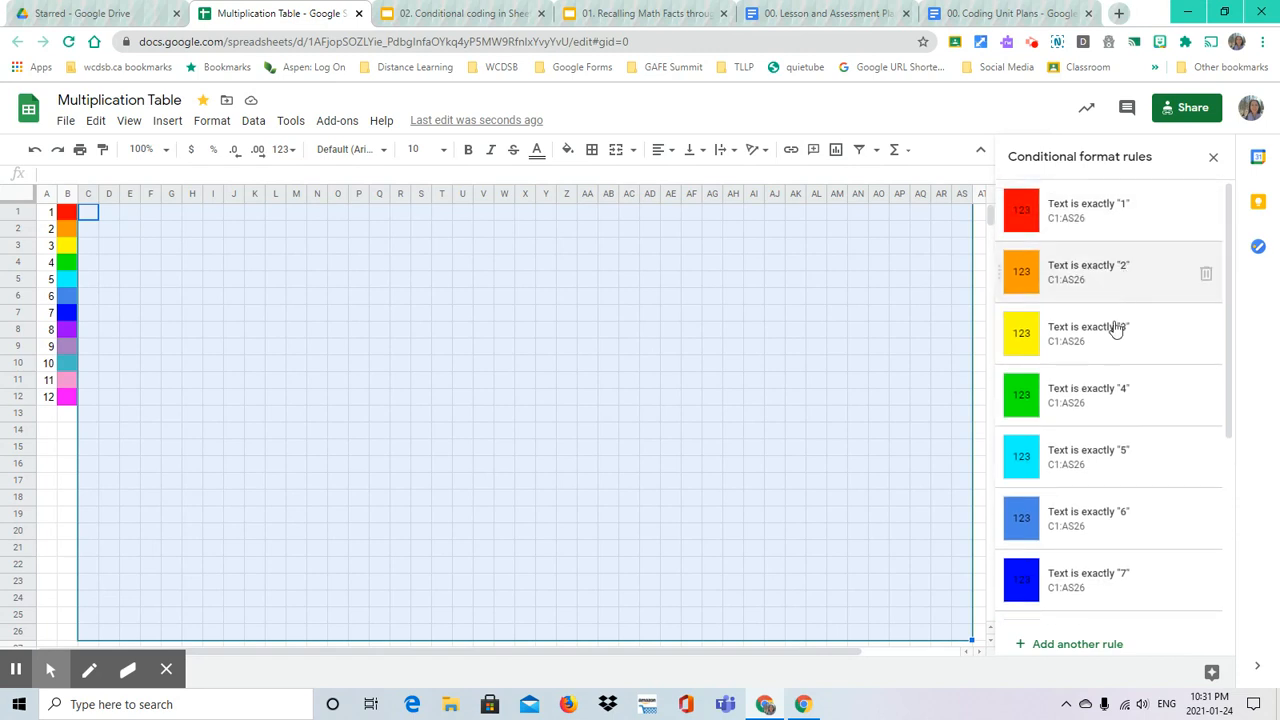
{"action": "scroll", "coordinate": [1115, 570], "scroll_direction": "down", "scroll_amount": 4}
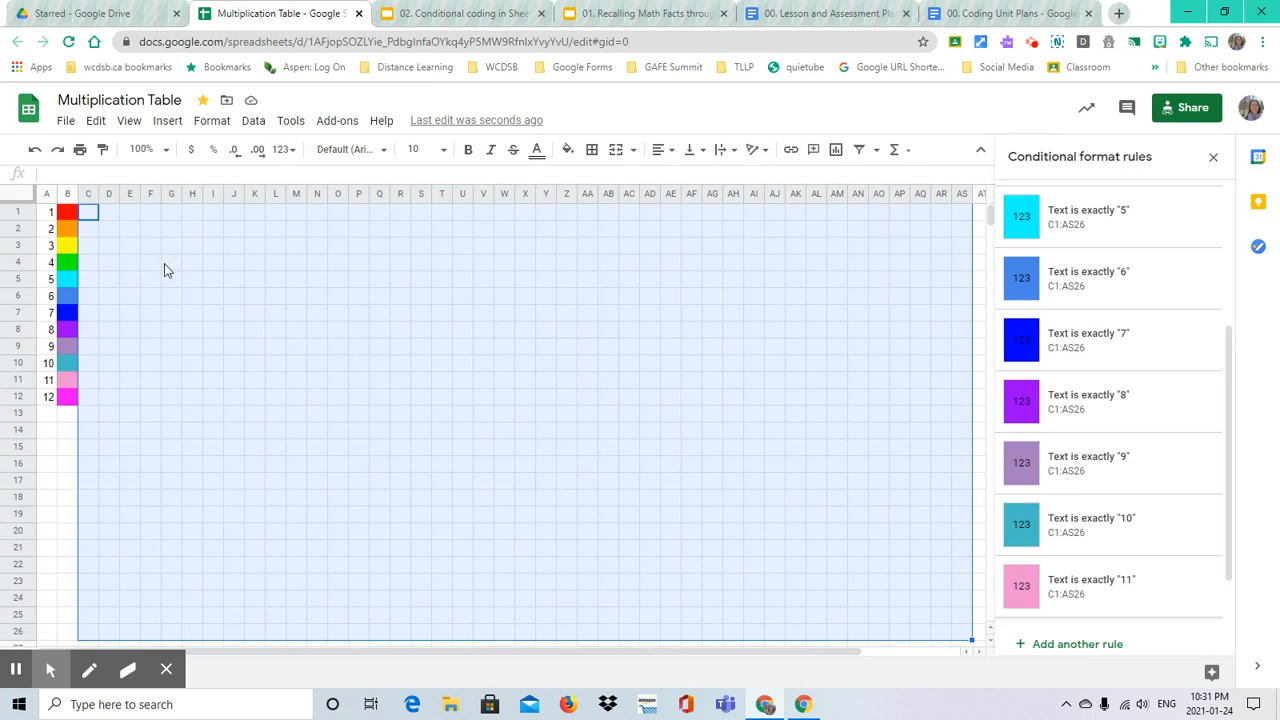
{"action": "left_click", "coordinate": [132, 245]}
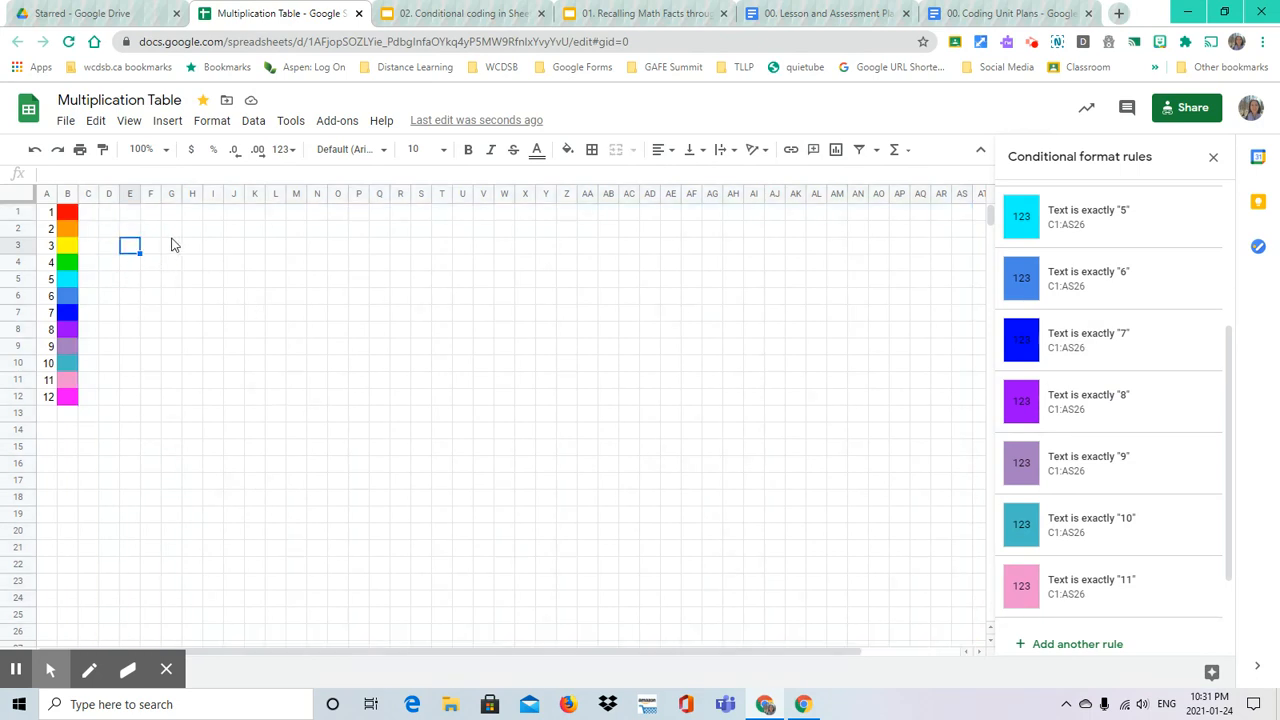
{"action": "type", "text": "1"}
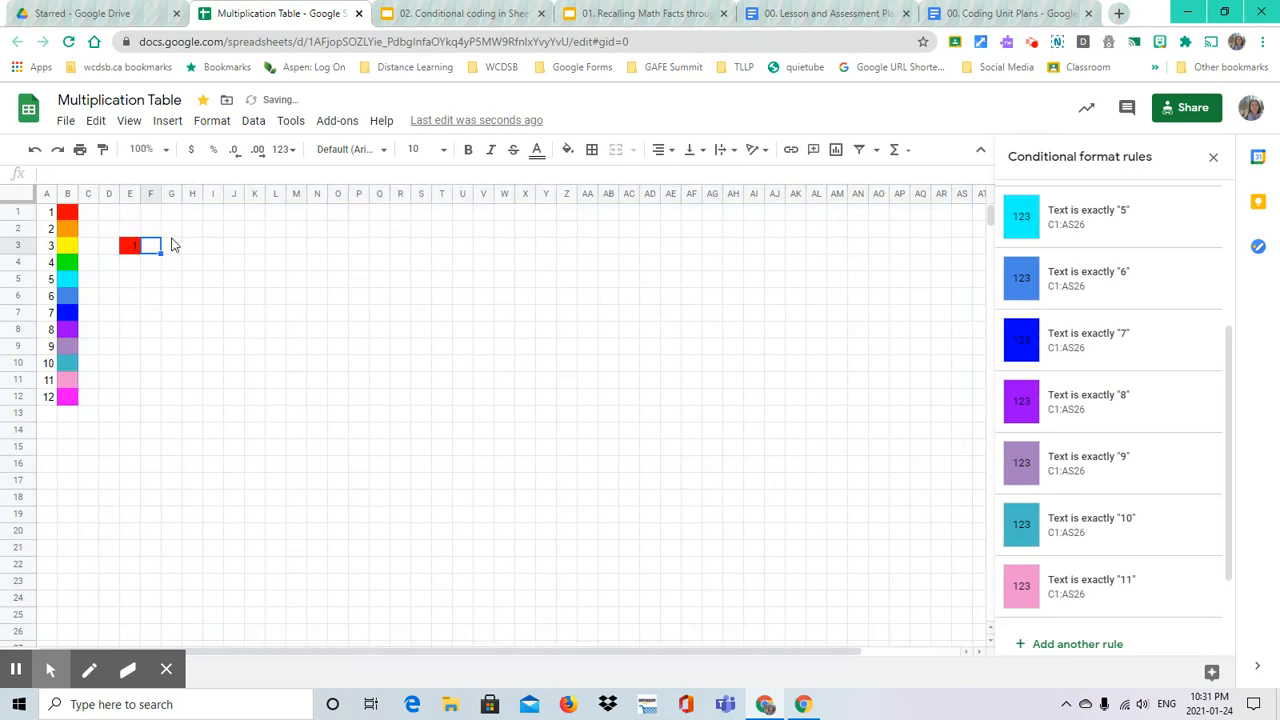
{"action": "type", "text": "\t2\t3\t4\t5\t6"}
{"action": "key", "text": "Tab"}
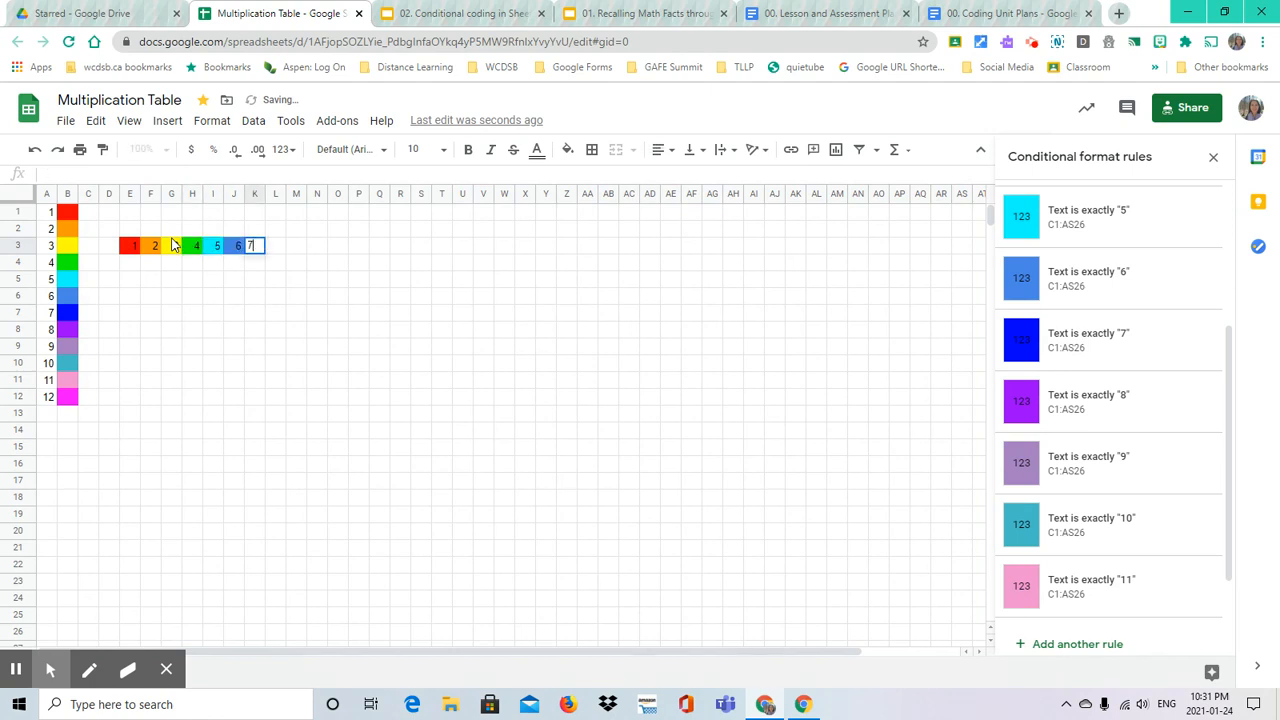
{"action": "type", "text": "7"}
{"action": "key", "text": "Tab"}
{"action": "type", "text": "8"}
{"action": "key", "text": "Tab"}
{"action": "type", "text": "9"}
{"action": "key", "text": "Tab"}
{"action": "type", "text": "0"}
{"action": "key", "text": "Tab"}
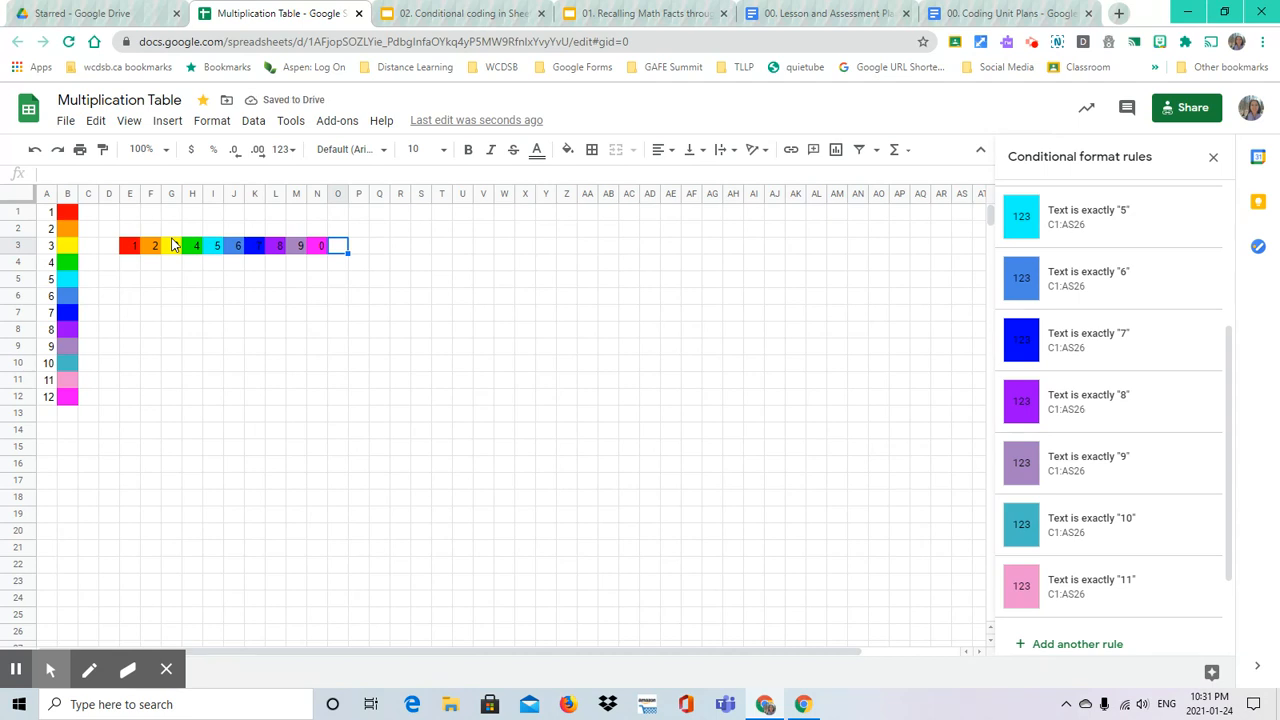
Replace the value in N3 with 10, and enter 11 in O3 and 12 in P3
{"action": "key", "text": "Left"}
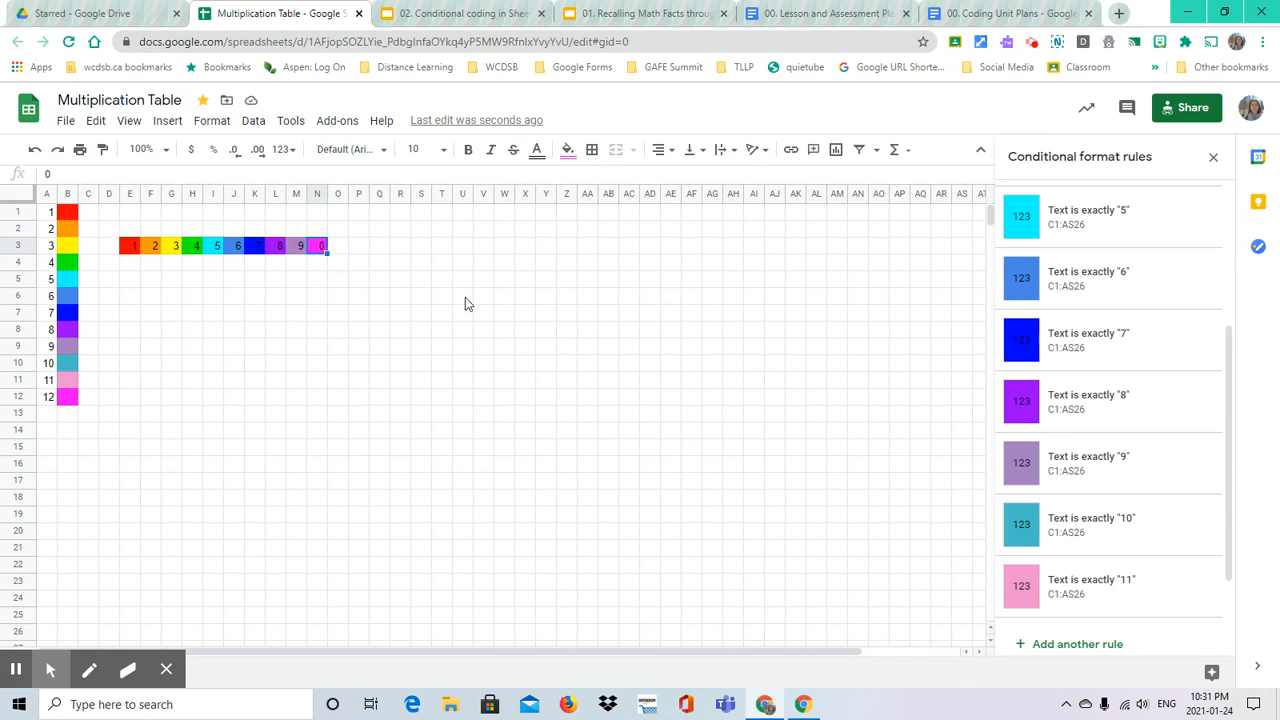
{"action": "key", "text": "Delete"}
{"action": "type", "text": "10"}
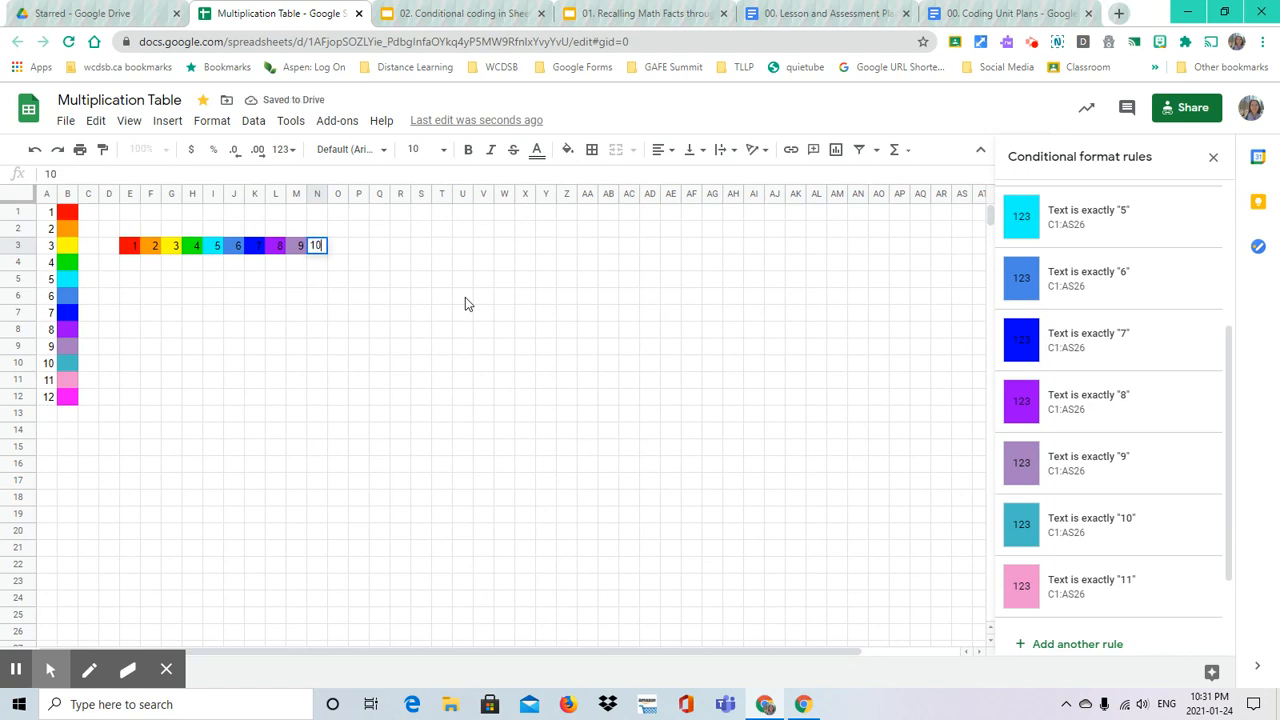
{"action": "key", "text": "Return"}
{"action": "key", "text": "Right"}
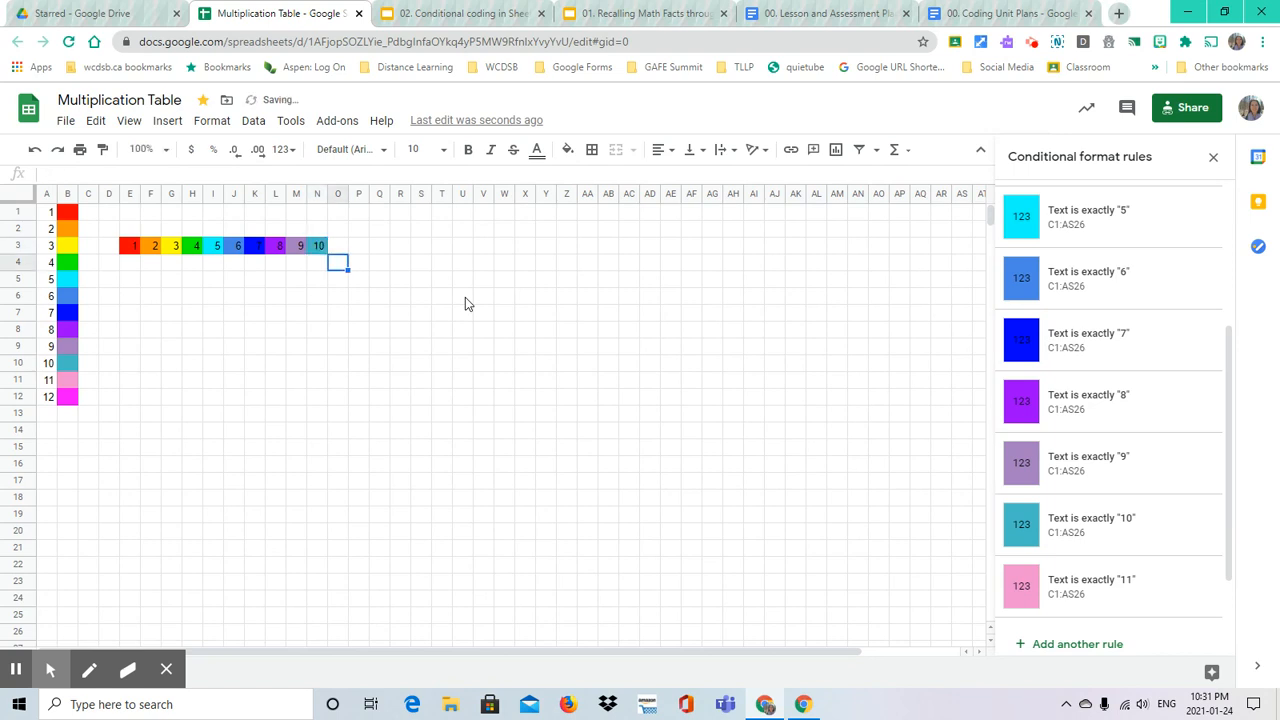
{"action": "key", "text": "Up"}
{"action": "type", "text": "11"}
{"action": "key", "text": "Right"}
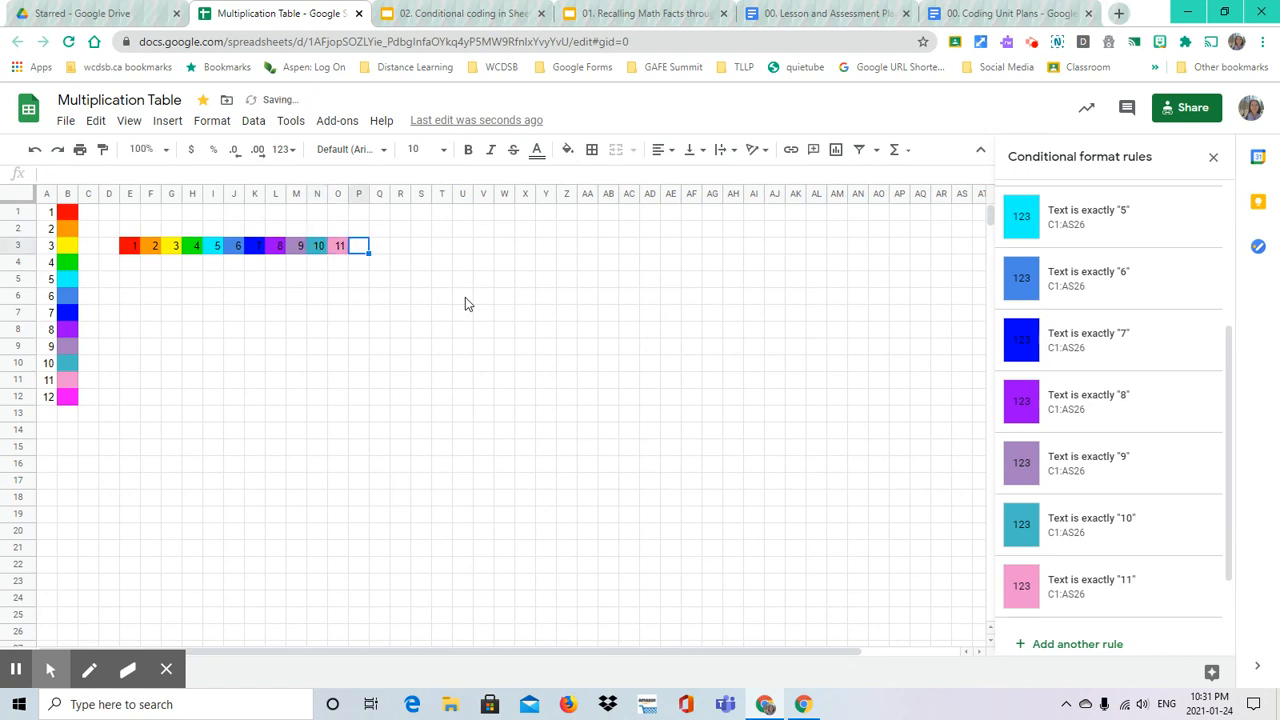
{"action": "type", "text": "12"}
{"action": "key", "text": "Right"}
Try the value 0 in Q3 to test its colouring, and clear the cell again
{"action": "type", "text": "1"}
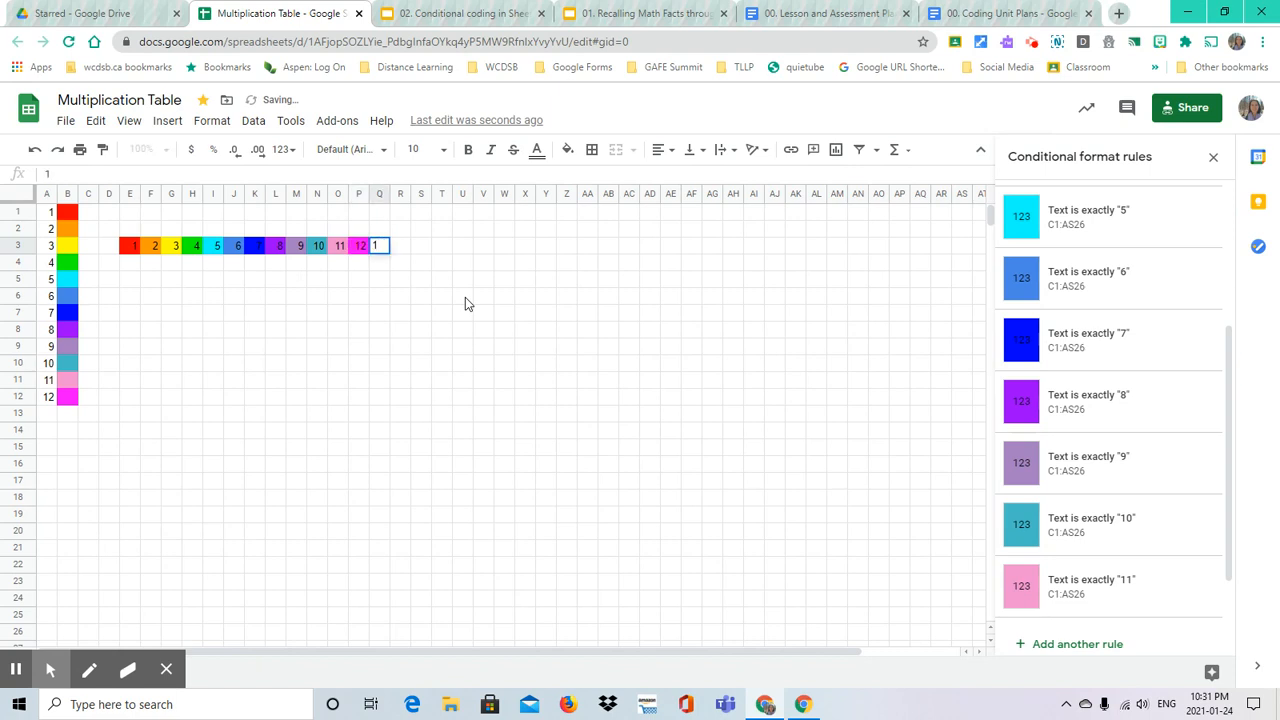
{"action": "key", "text": "BackSpace"}
{"action": "type", "text": "0"}
{"action": "key", "text": "Right"}
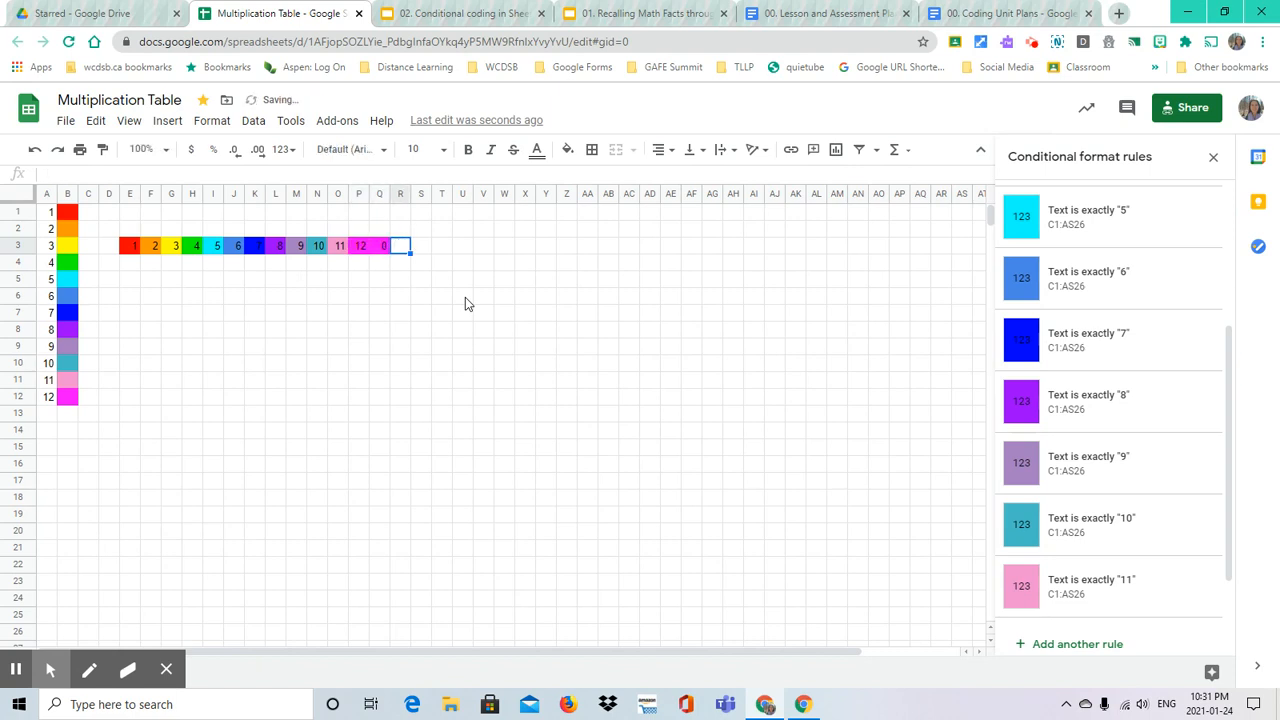
{"action": "key", "text": "Left"}
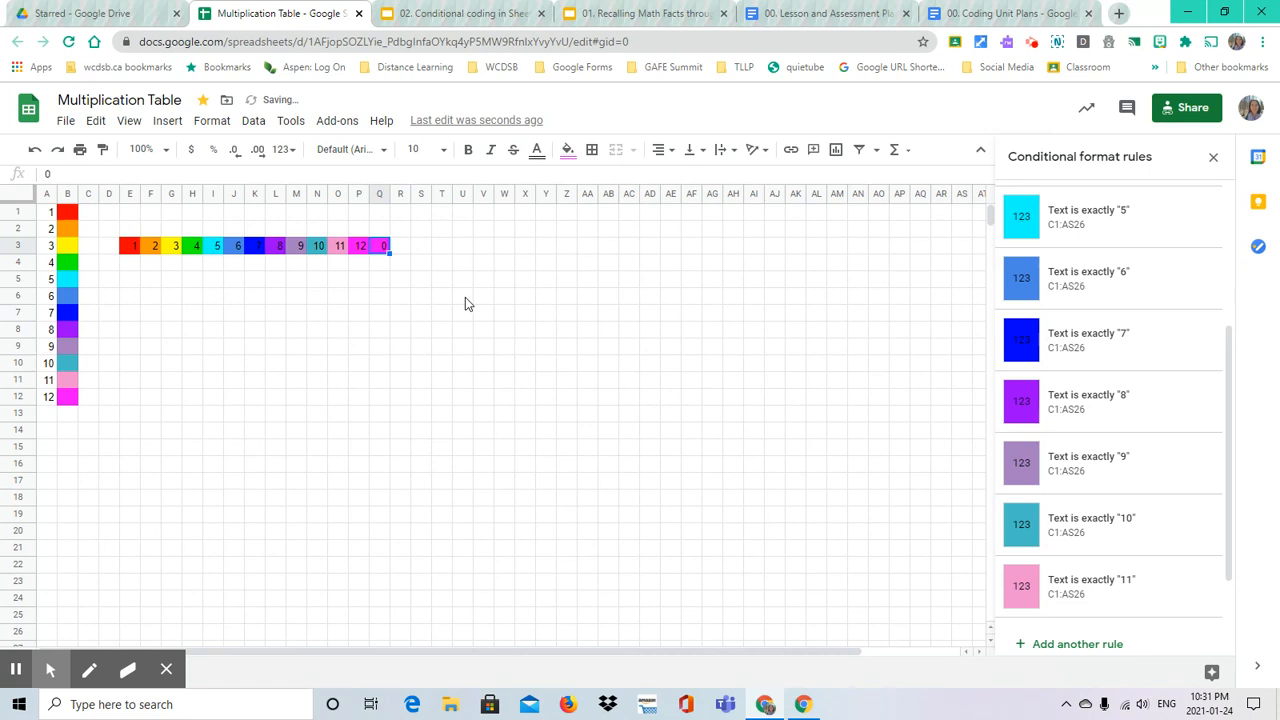
{"action": "key", "text": "Delete"}
Open the "Cell is not empty" rule for editing and enter the test value 0 in R3
{"action": "scroll", "coordinate": [1014, 451], "scroll_direction": "down", "scroll_amount": 2}
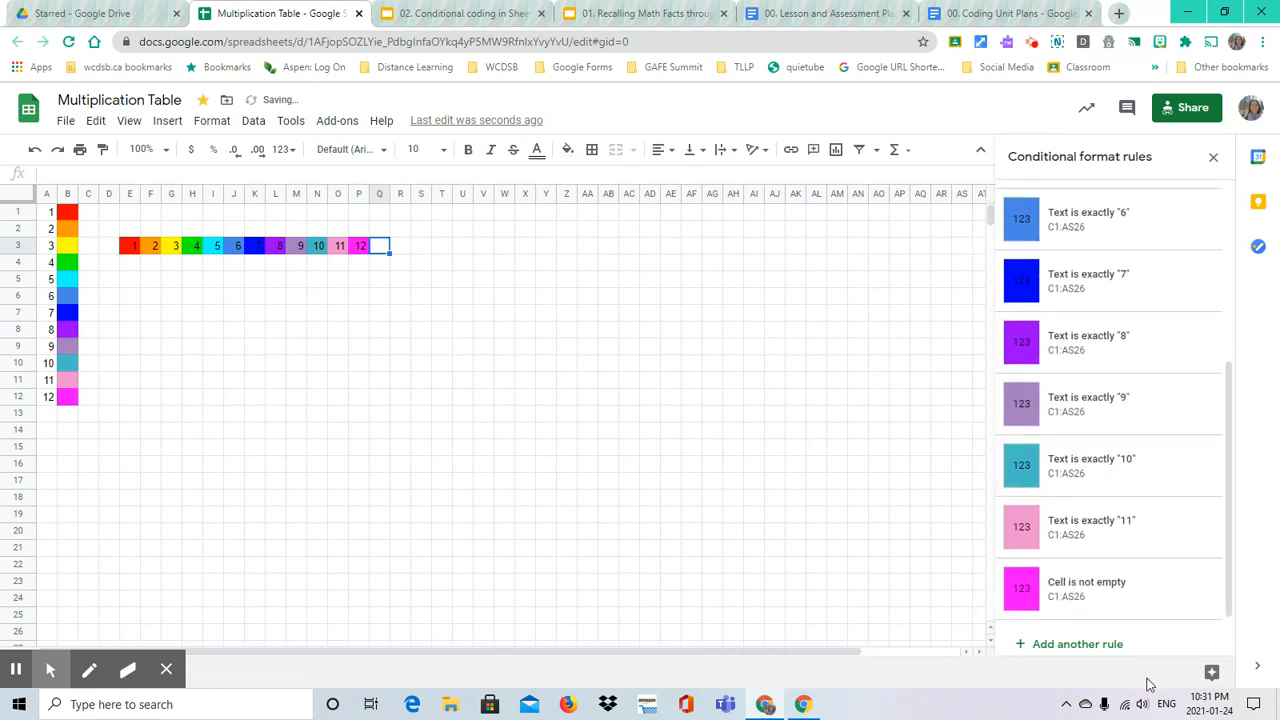
{"action": "left_click", "coordinate": [1112, 605]}
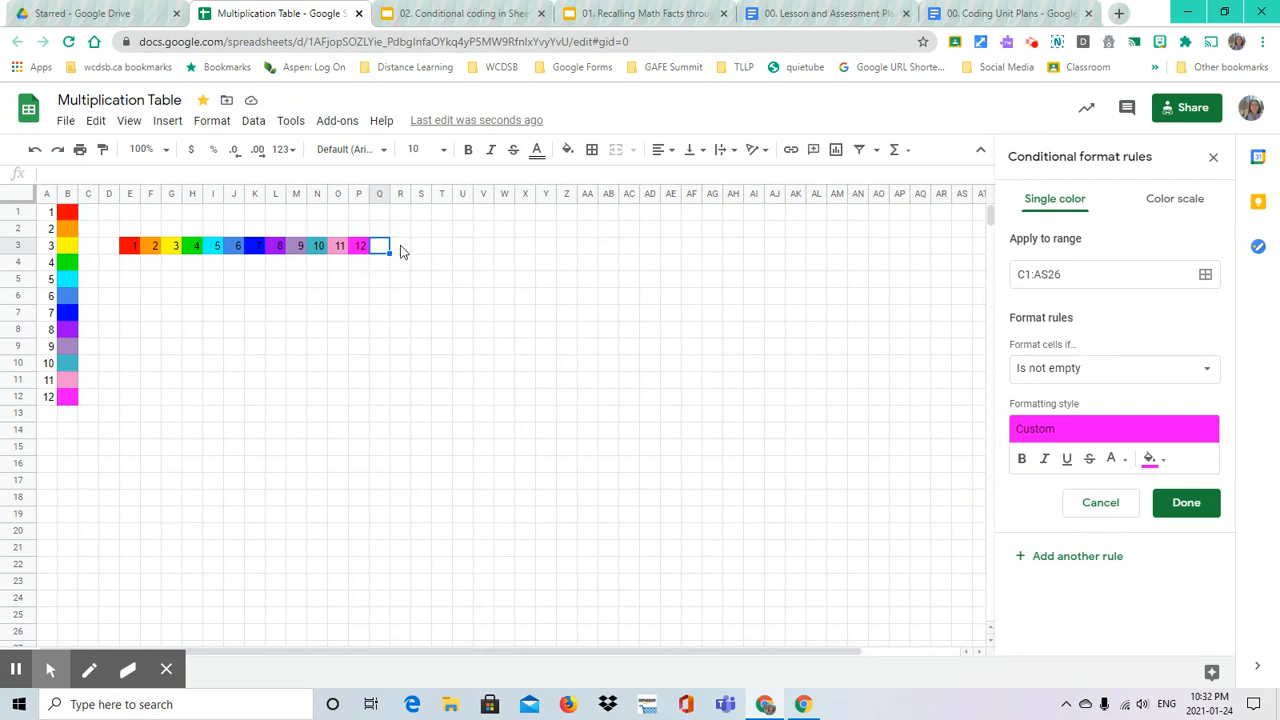
{"action": "left_click", "coordinate": [409, 248]}
{"action": "type", "text": "0"}
{"action": "left_click", "coordinate": [402, 281]}
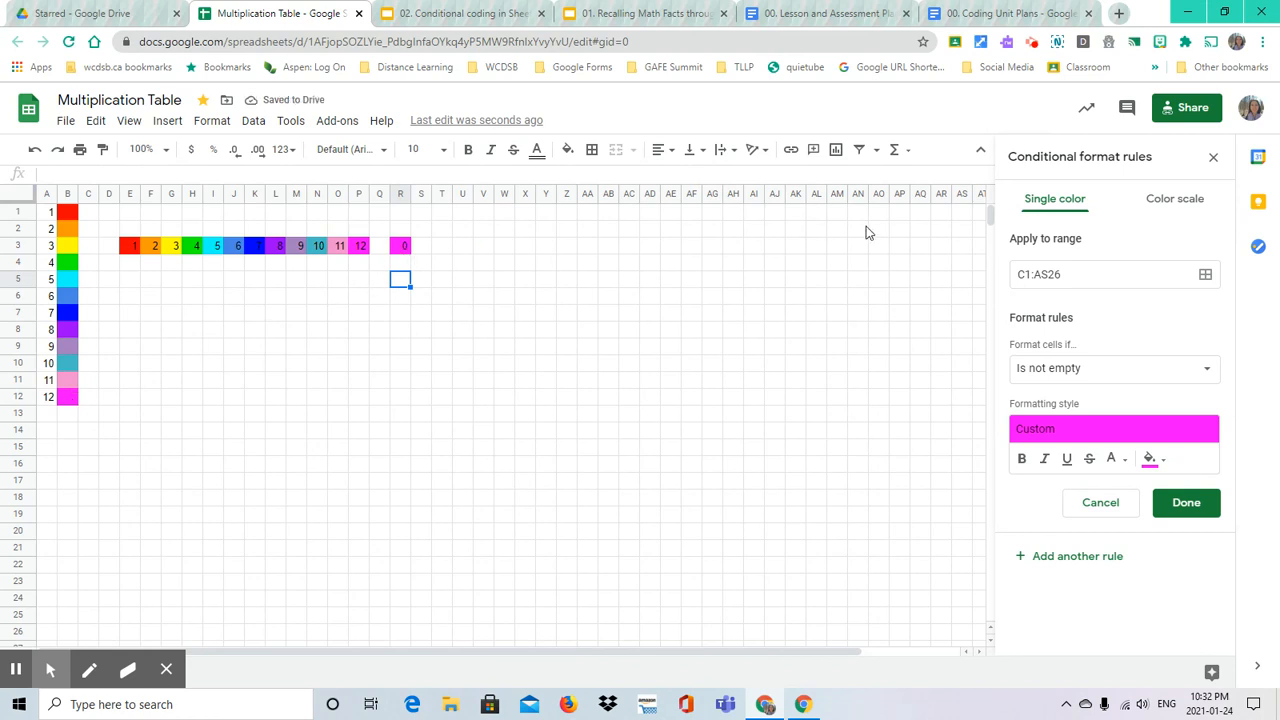
Change the magenta "is not empty" conditional formatting rule for C1:AS26 to apply when the text is exactly 12
{"action": "left_click", "coordinate": [1126, 505]}
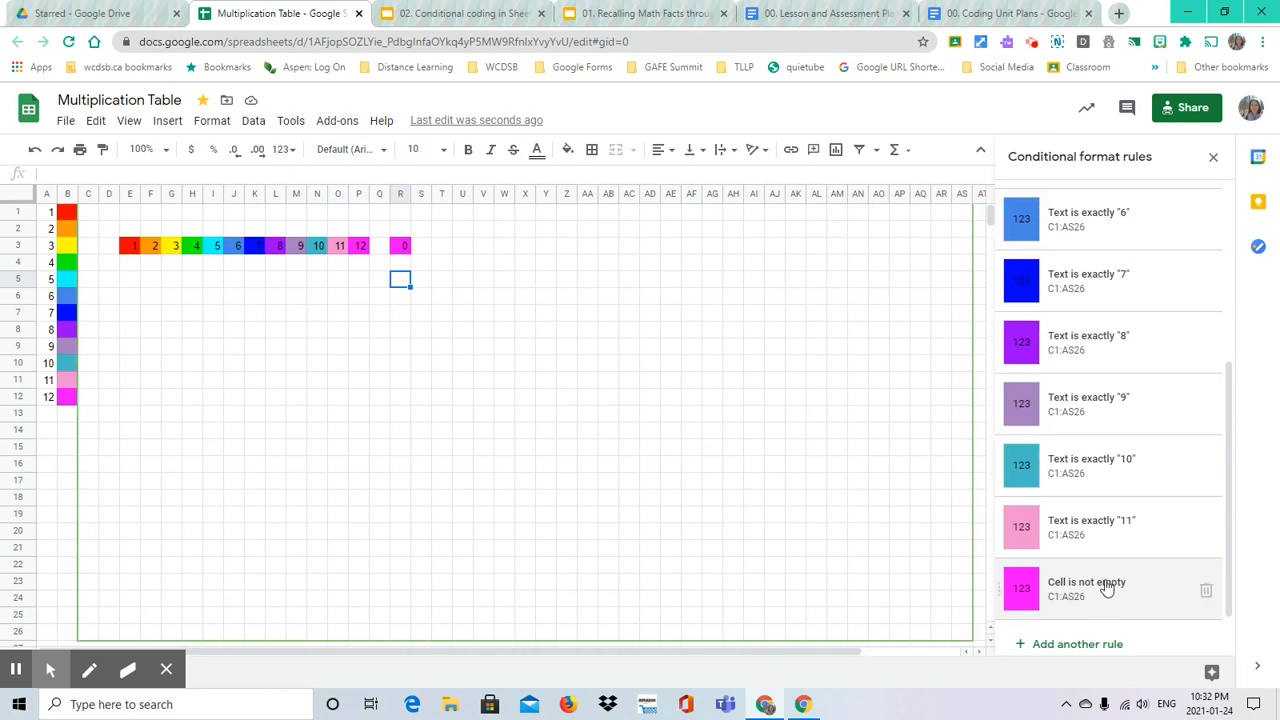
{"action": "scroll", "coordinate": [1108, 580], "scroll_direction": "up", "scroll_amount": 3}
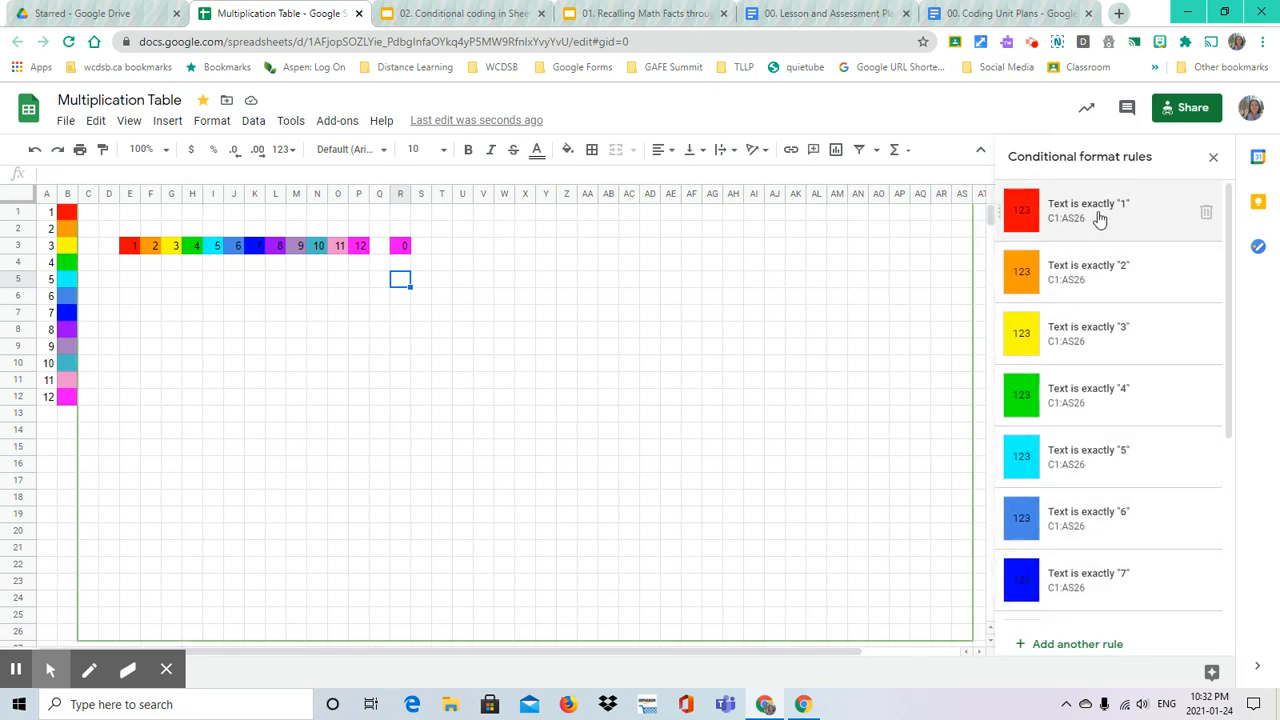
{"action": "scroll", "coordinate": [1097, 442], "scroll_direction": "down", "scroll_amount": 3}
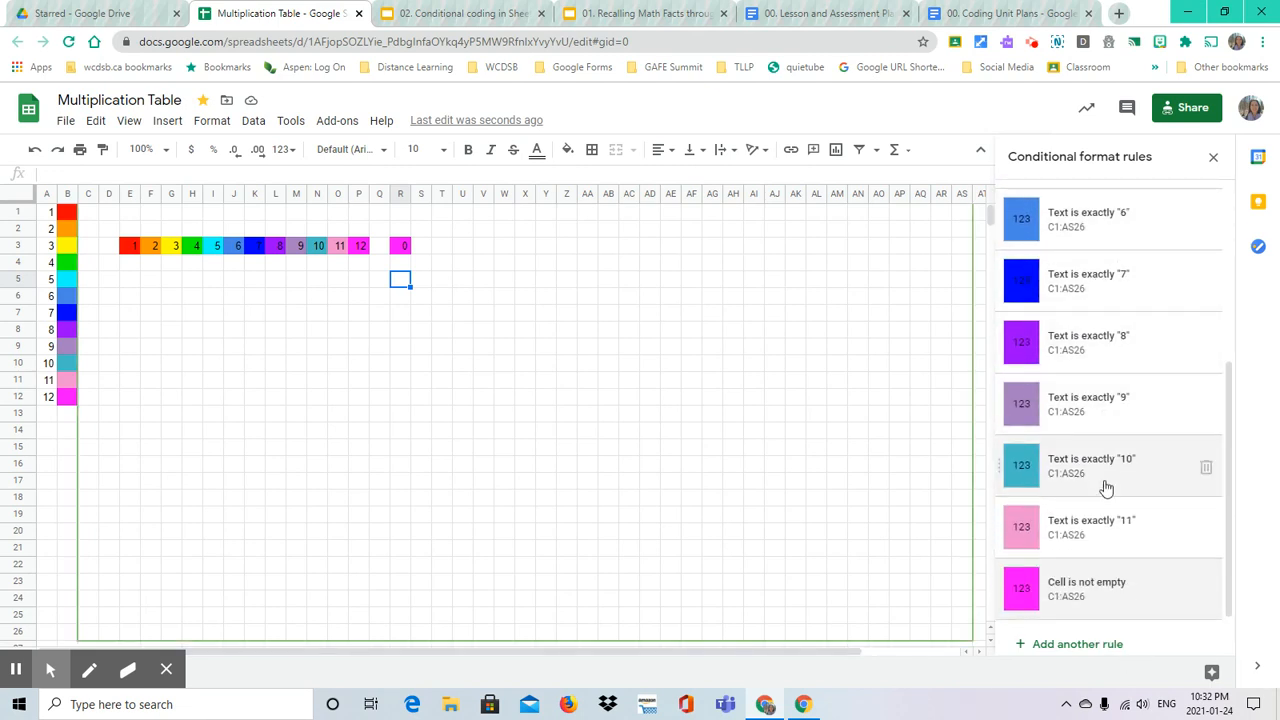
{"action": "left_click", "coordinate": [1101, 594]}
{"action": "left_click", "coordinate": [1095, 372]}
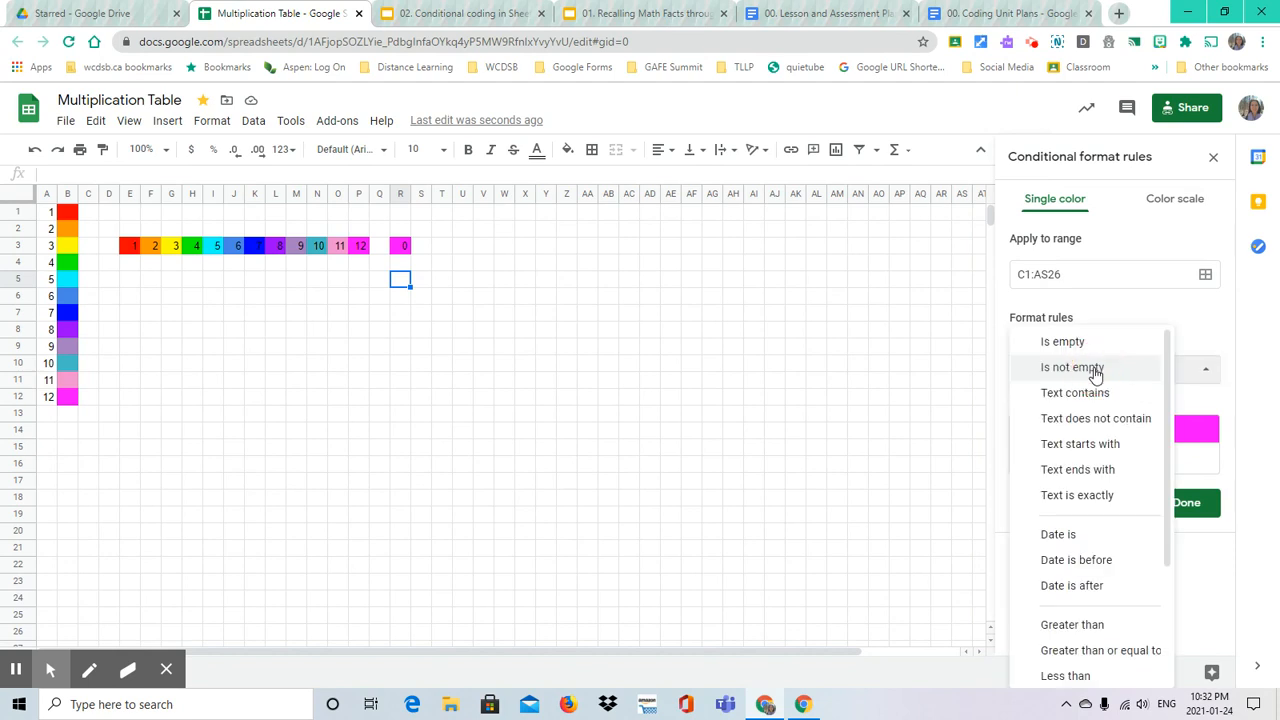
{"action": "left_click", "coordinate": [1093, 506]}
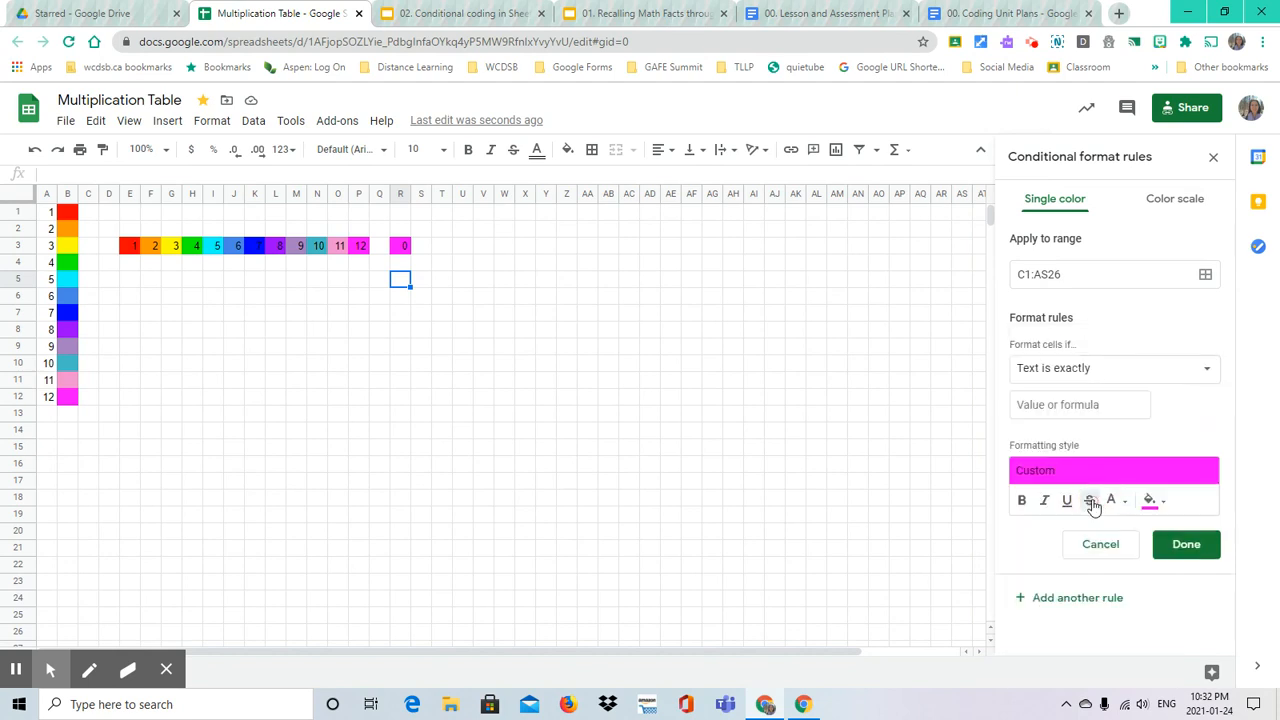
{"action": "left_click", "coordinate": [1063, 407]}
{"action": "type", "text": "12"}
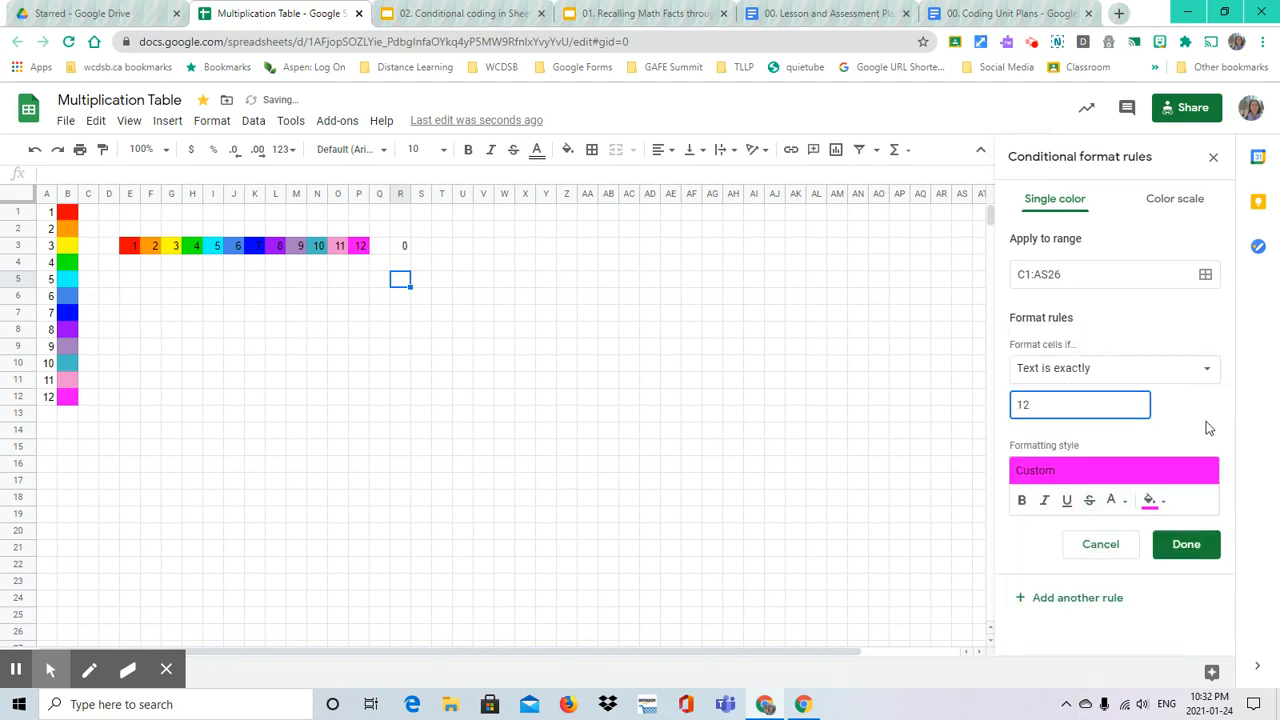
{"action": "left_click", "coordinate": [1185, 545]}
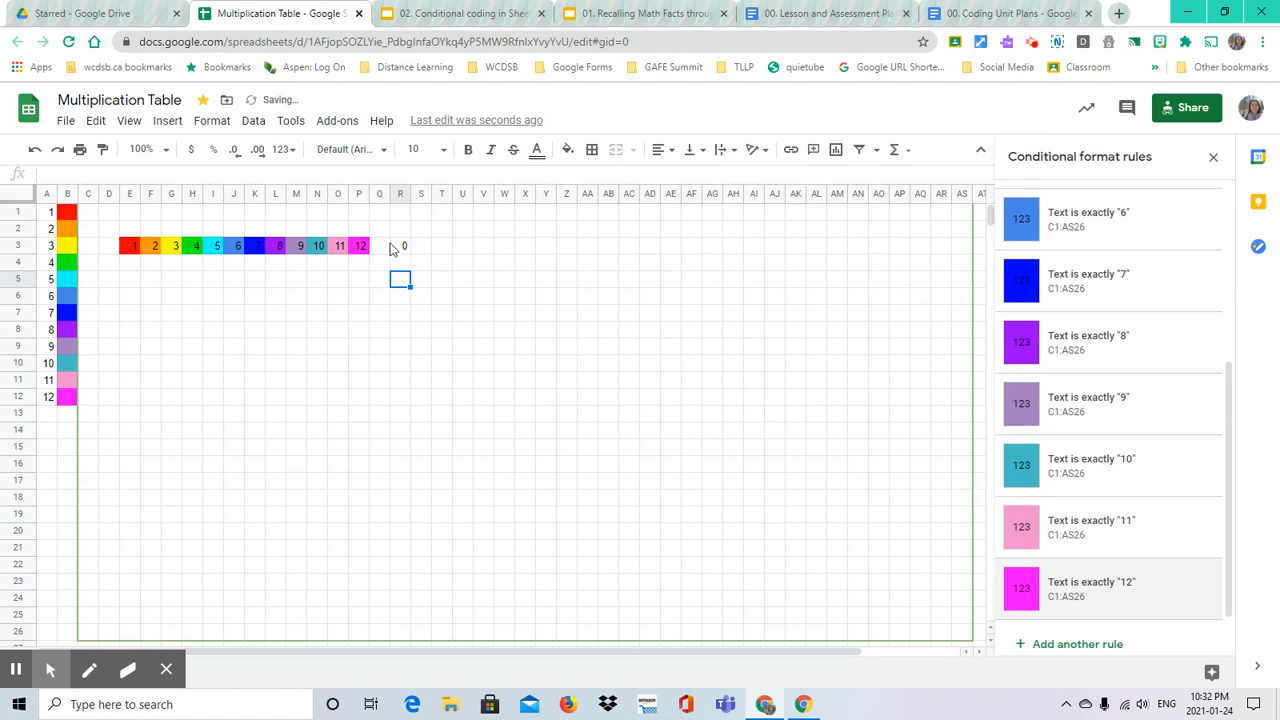
Clear the test value 0 from R3 and the test numbers 1 to 12 from row 3
{"action": "left_click", "coordinate": [402, 246]}
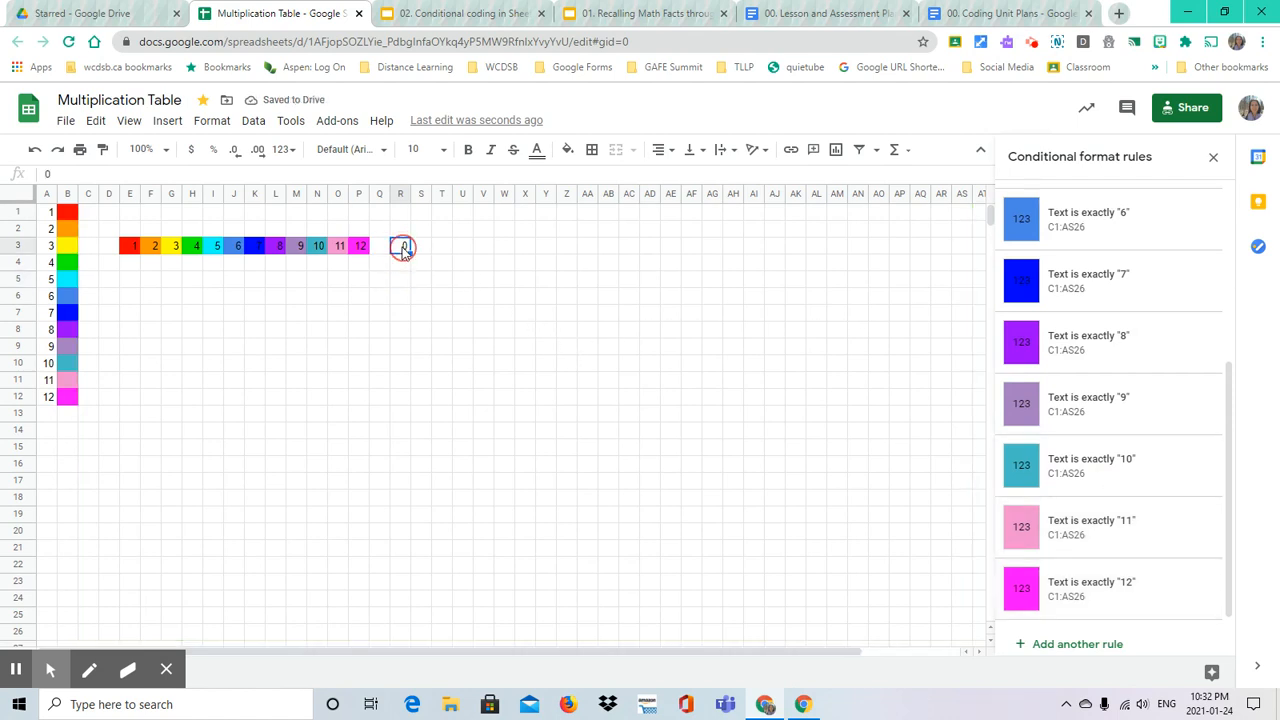
{"action": "key", "text": "Delete"}
{"action": "left_click_drag", "start_coordinate": [377, 248], "coordinate": [122, 245]}
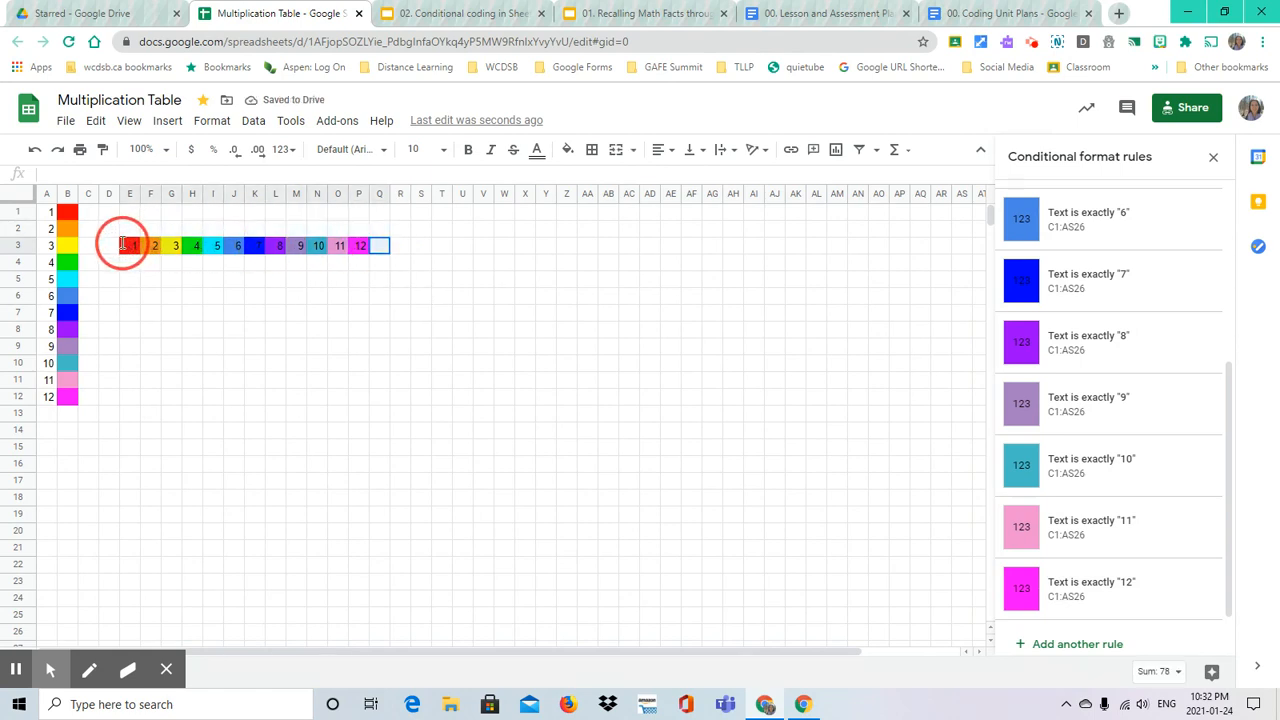
{"action": "key", "text": "Delete"}
{"action": "left_click", "coordinate": [230, 299]}
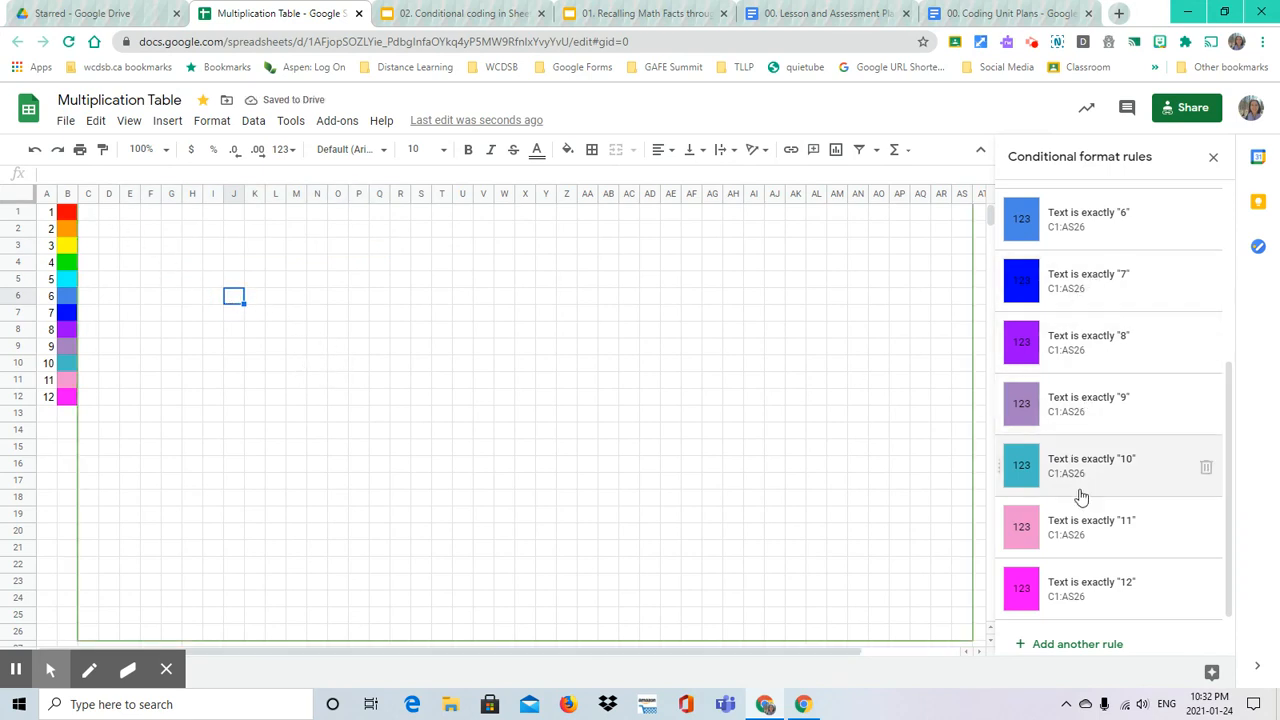
{"action": "scroll", "coordinate": [1086, 514], "scroll_direction": "up", "scroll_amount": 5}
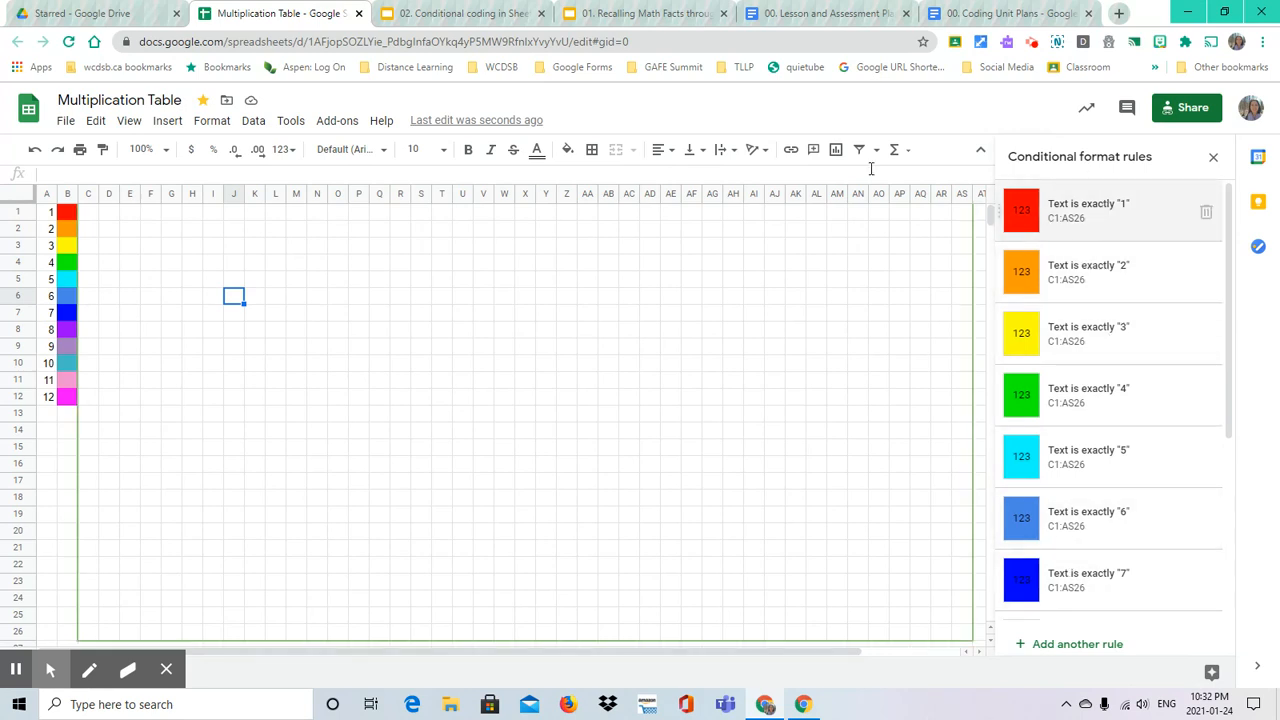
{"action": "left_click", "coordinate": [1031, 42]}
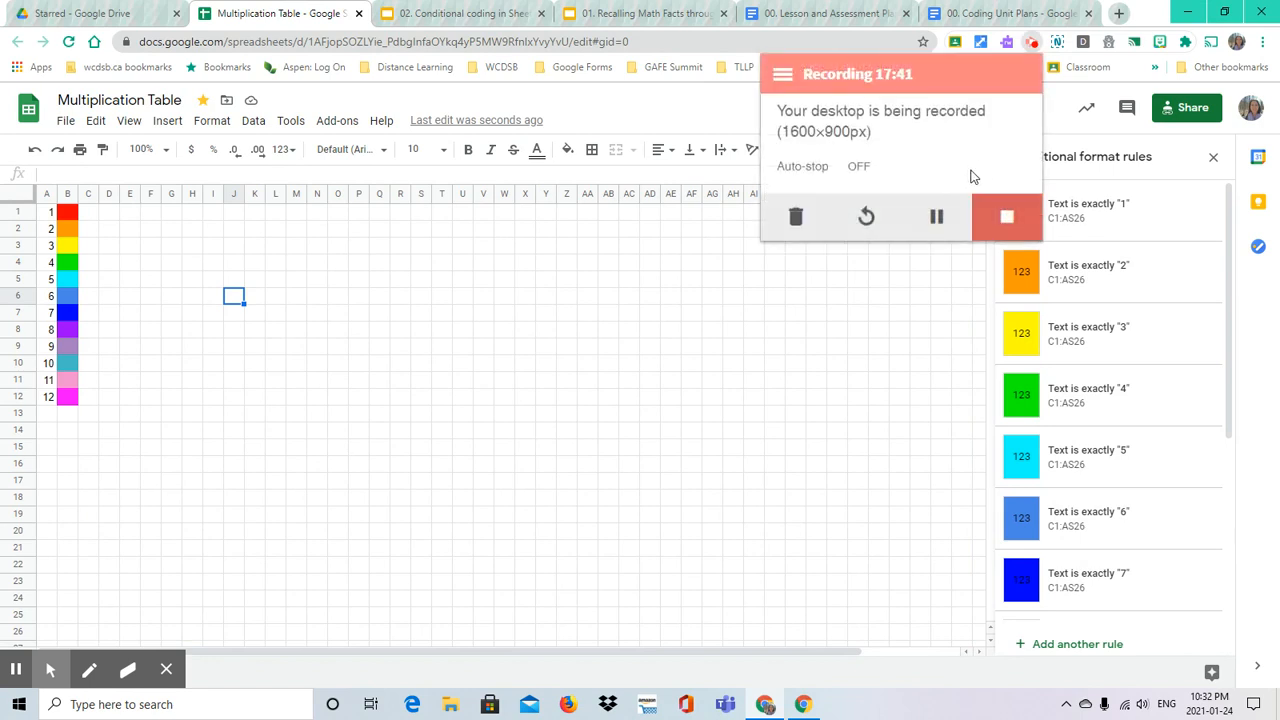
{"action": "left_click", "coordinate": [673, 263]}
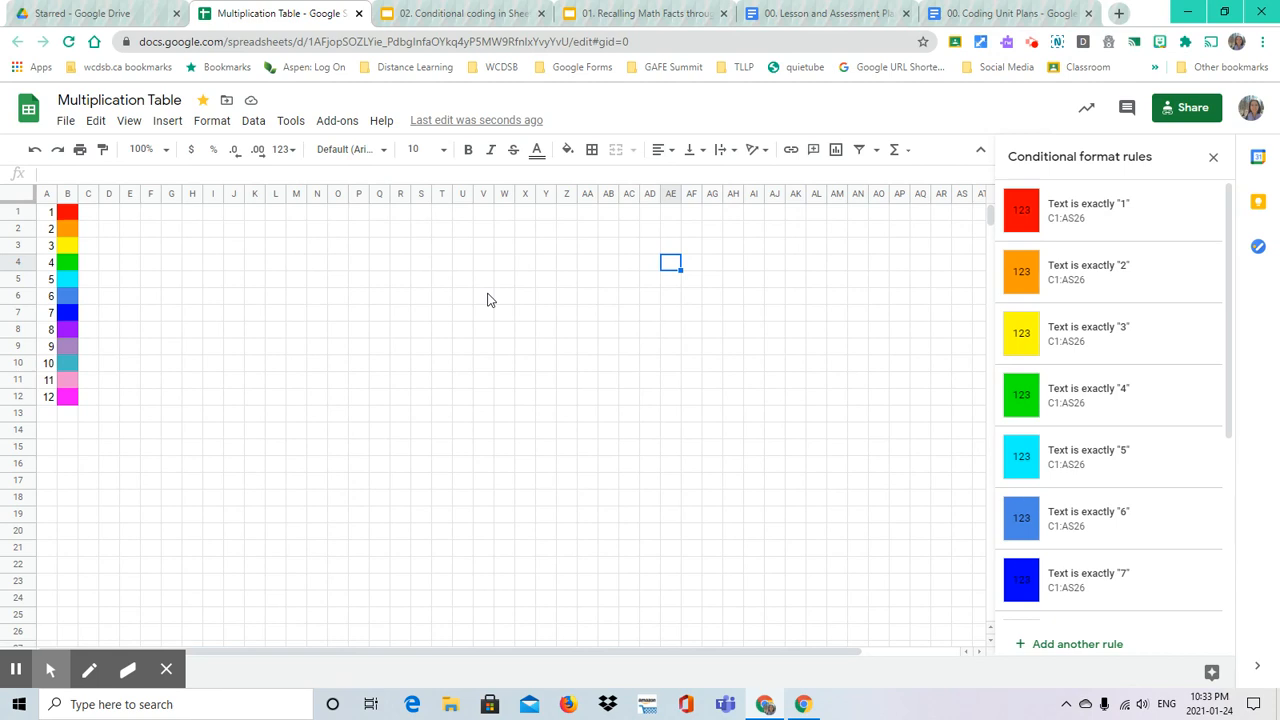
Duplicate Sheet1 within the spreadsheet
{"action": "left_click", "coordinate": [167, 671]}
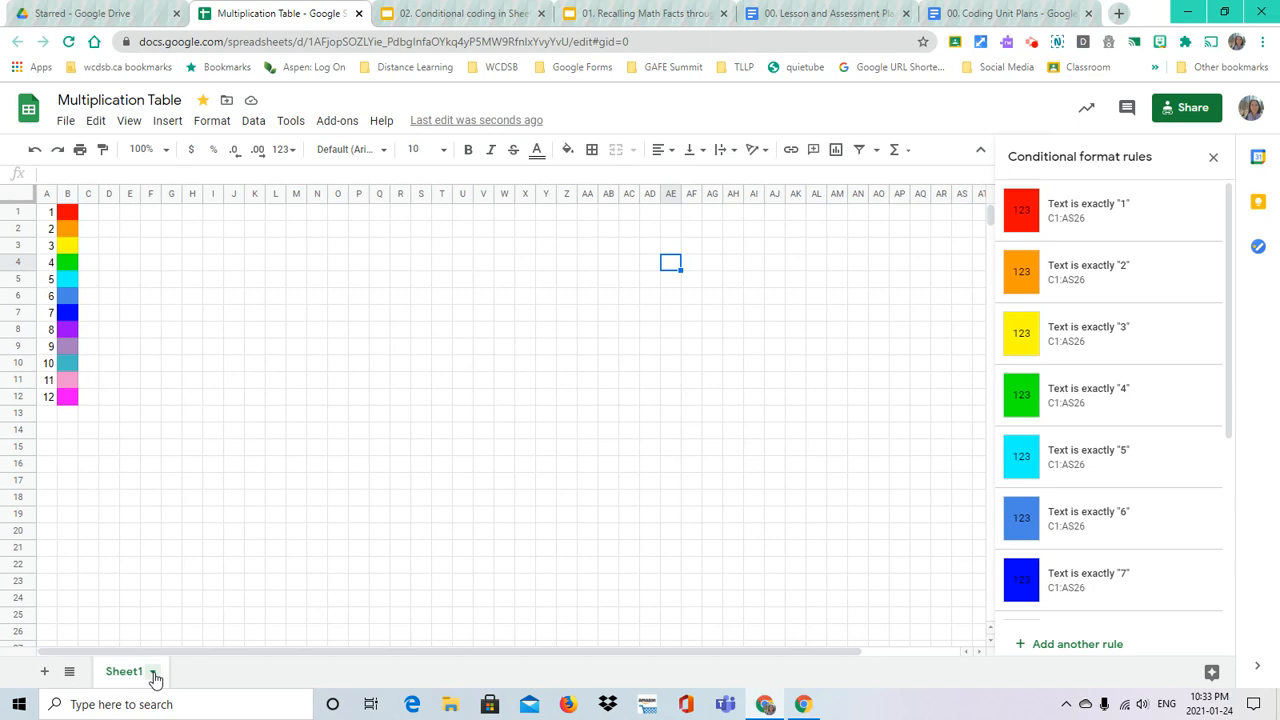
{"action": "left_click", "coordinate": [154, 674]}
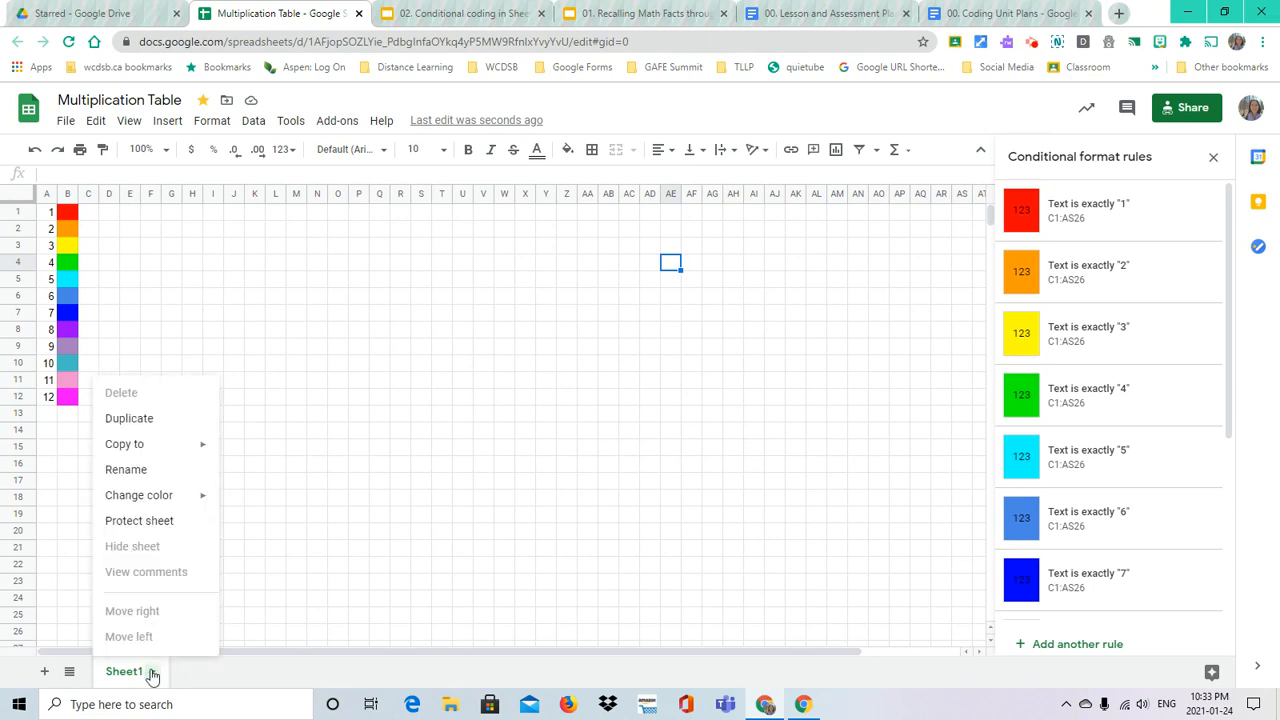
{"action": "left_click", "coordinate": [132, 419]}
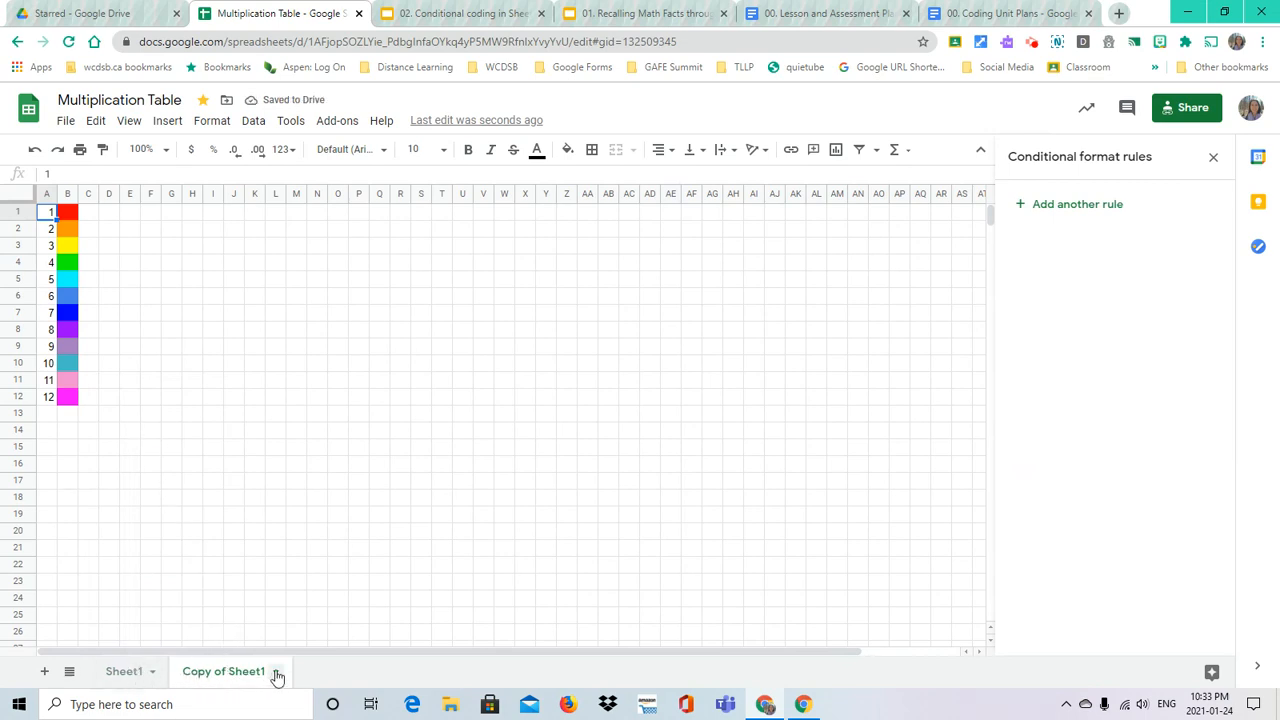
Rename the original sheet, Sheet1, as Template
{"action": "left_click", "coordinate": [126, 672]}
{"action": "left_click", "coordinate": [152, 671]}
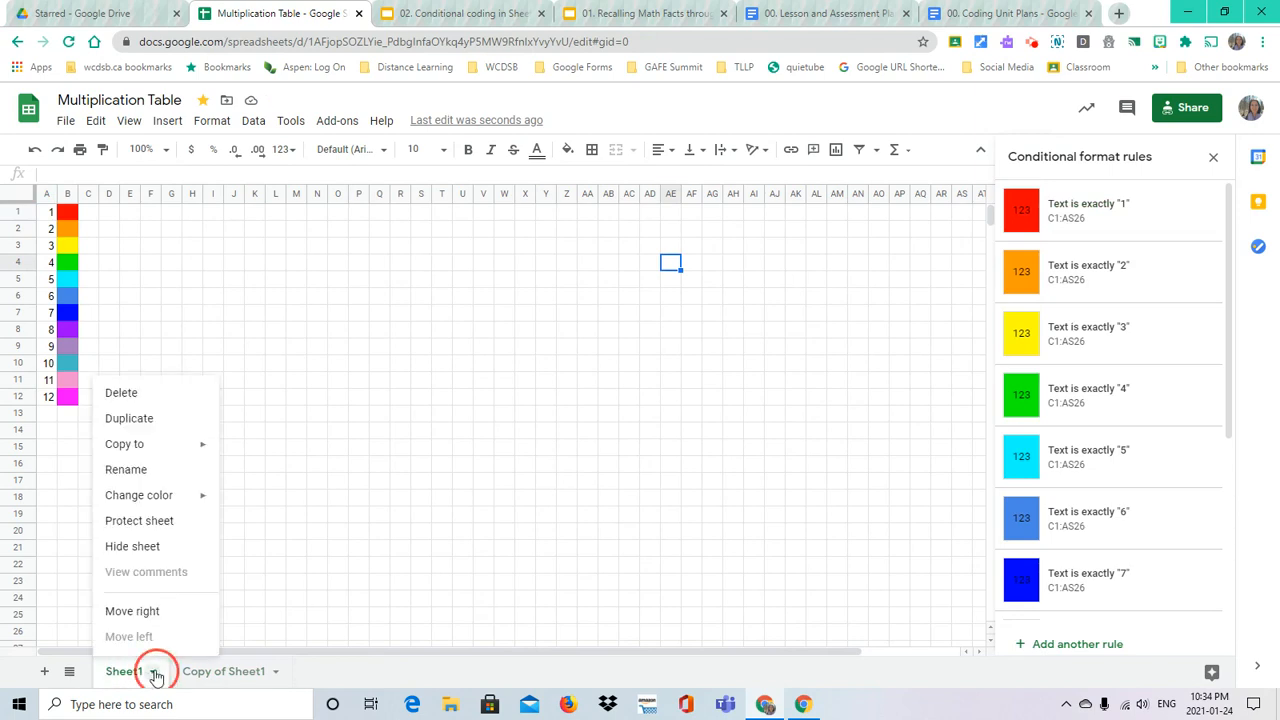
{"action": "left_click", "coordinate": [125, 470]}
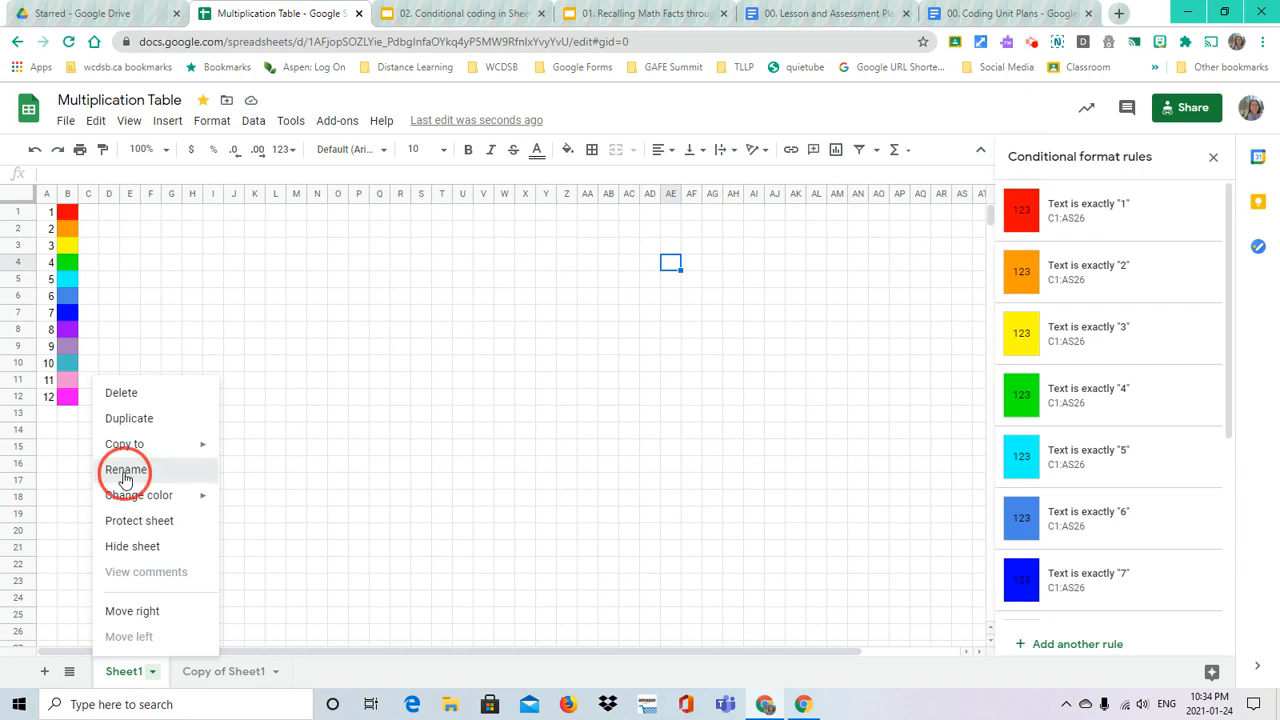
{"action": "type", "text": "Template"}
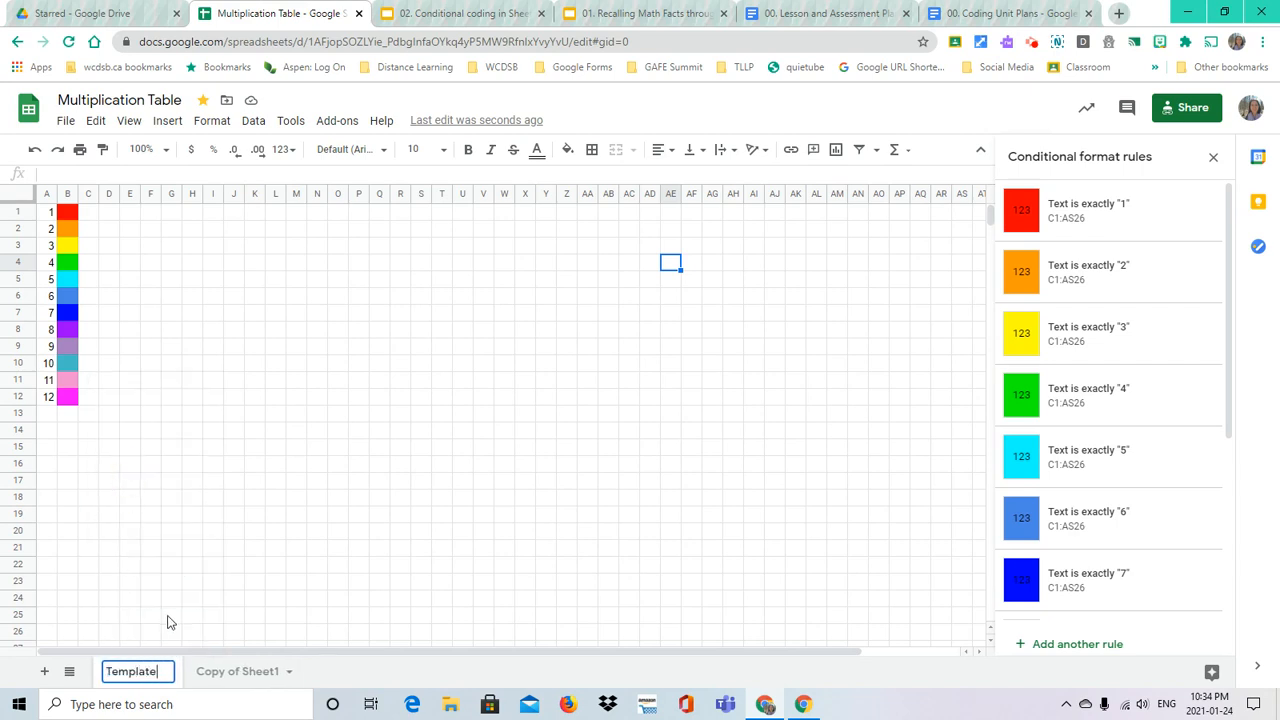
{"action": "key", "text": "Return"}
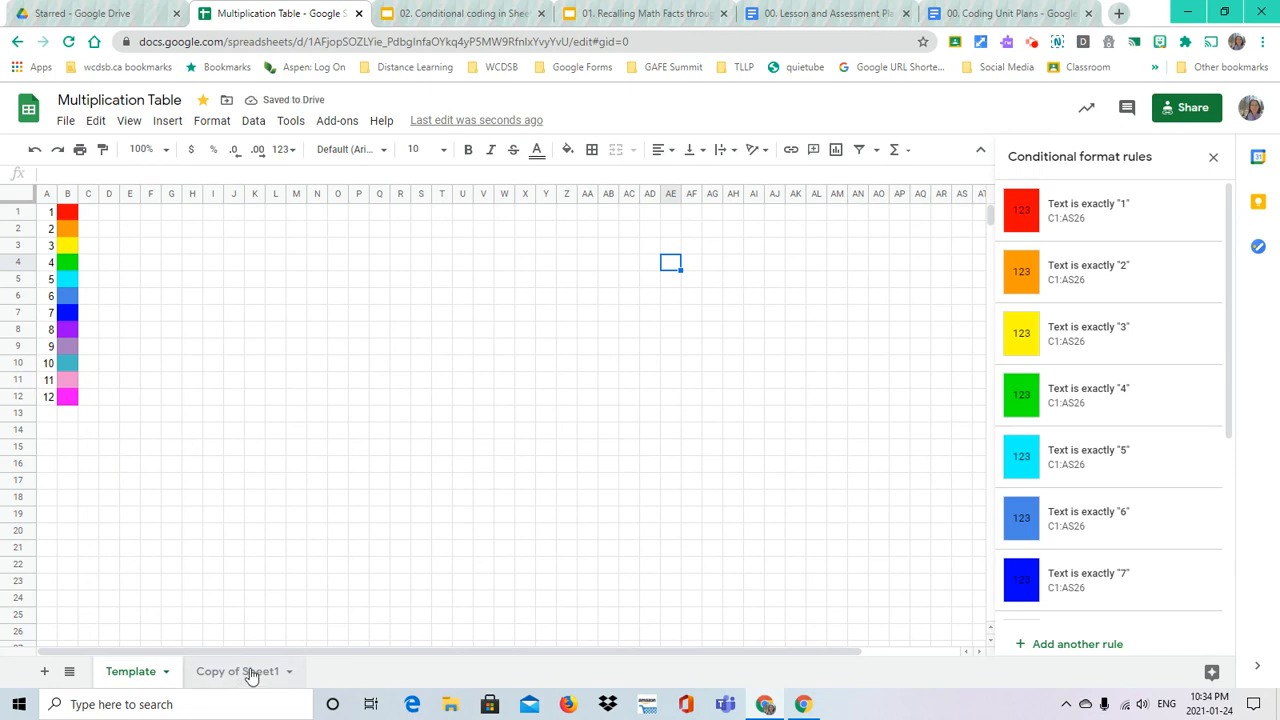
Rename the duplicated sheet, Copy of Sheet1, as Practice 1
{"action": "left_click", "coordinate": [288, 675]}
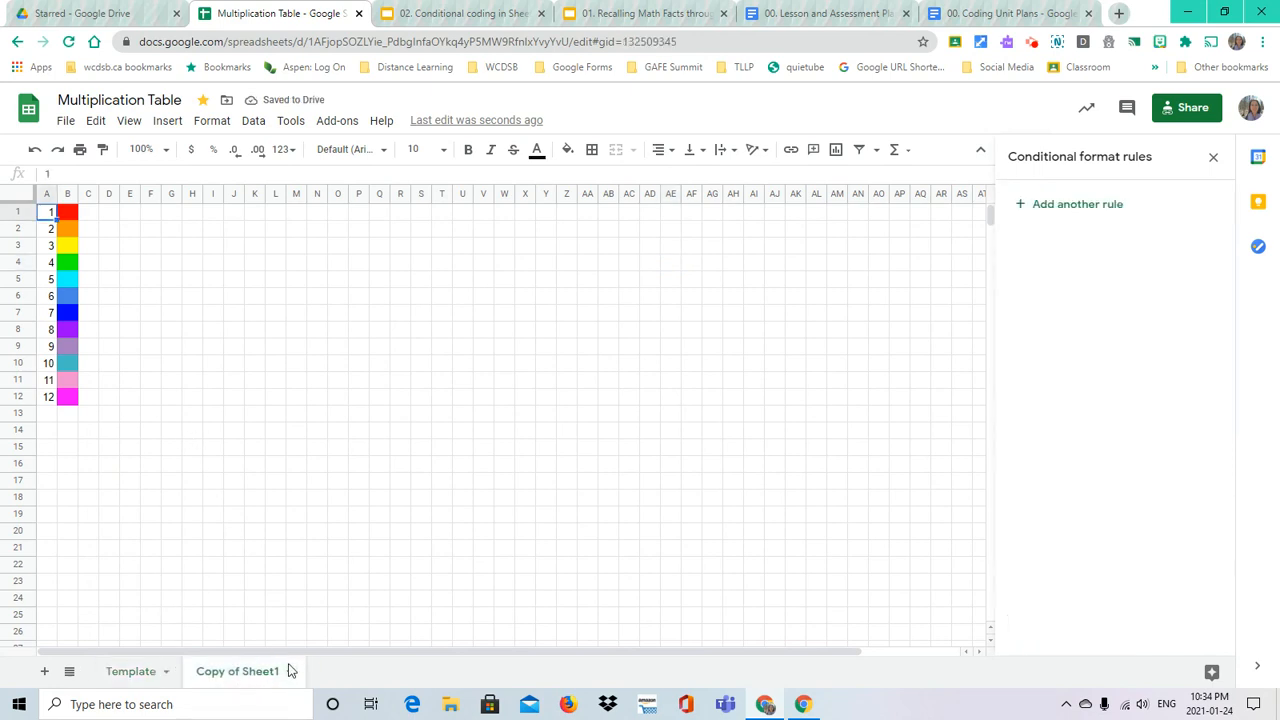
{"action": "left_click", "coordinate": [289, 675]}
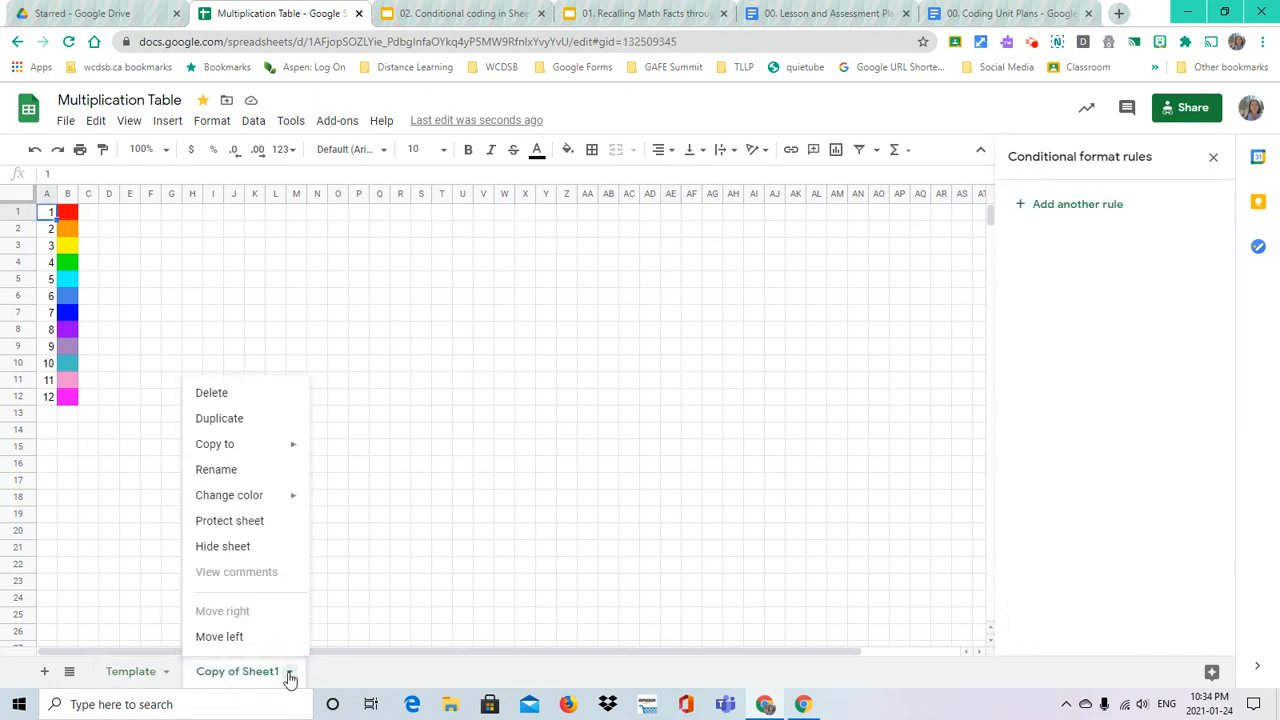
{"action": "left_click", "coordinate": [215, 473]}
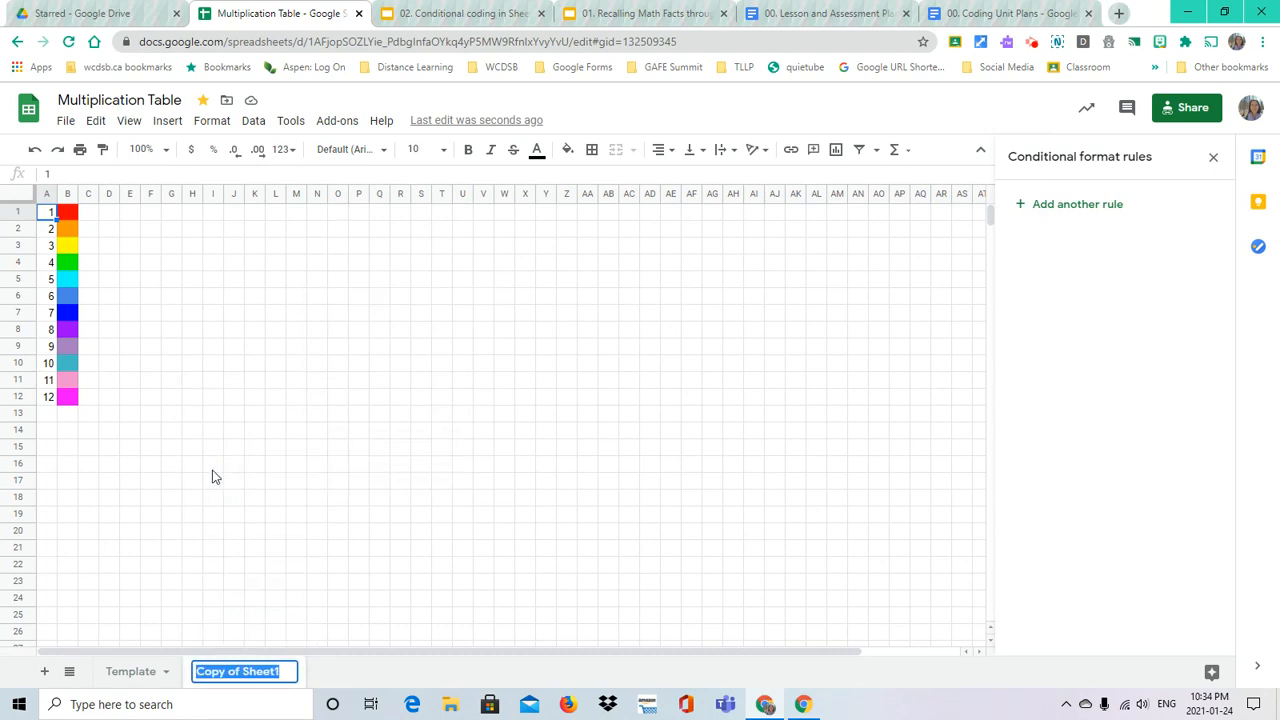
{"action": "type", "text": "Prac"}
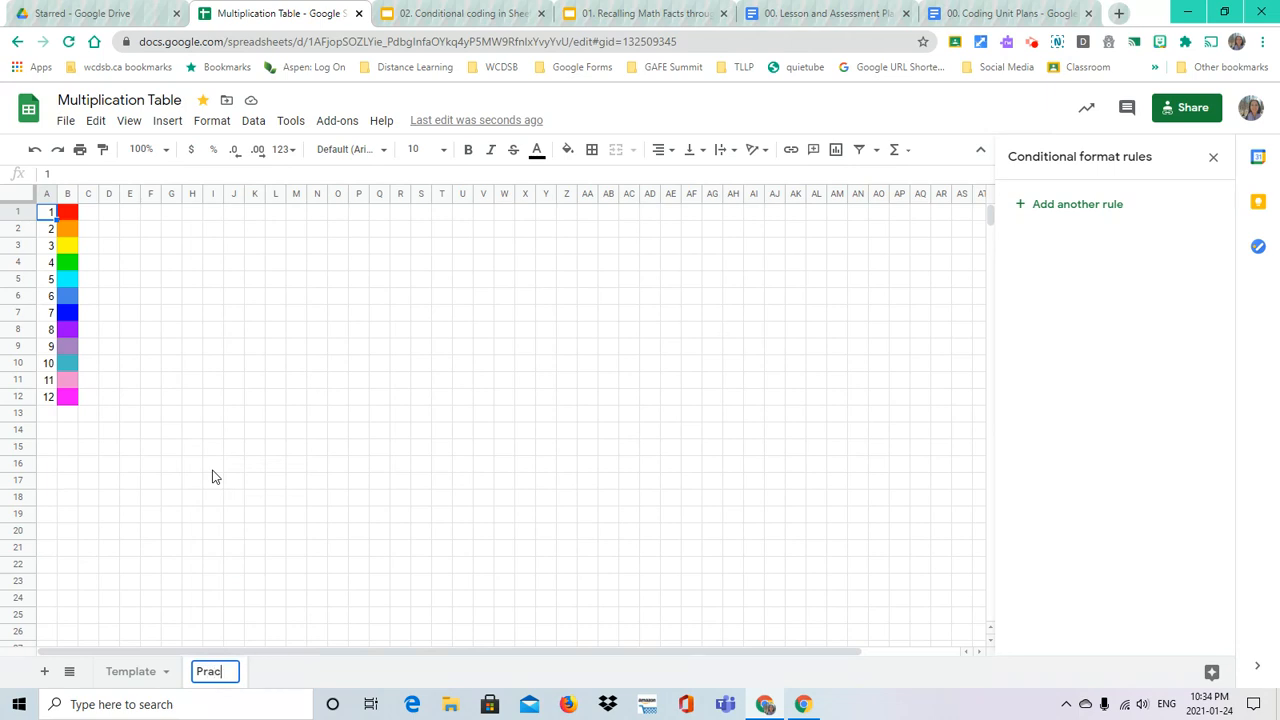
{"action": "type", "text": "tice 1"}
{"action": "key", "text": "Return"}
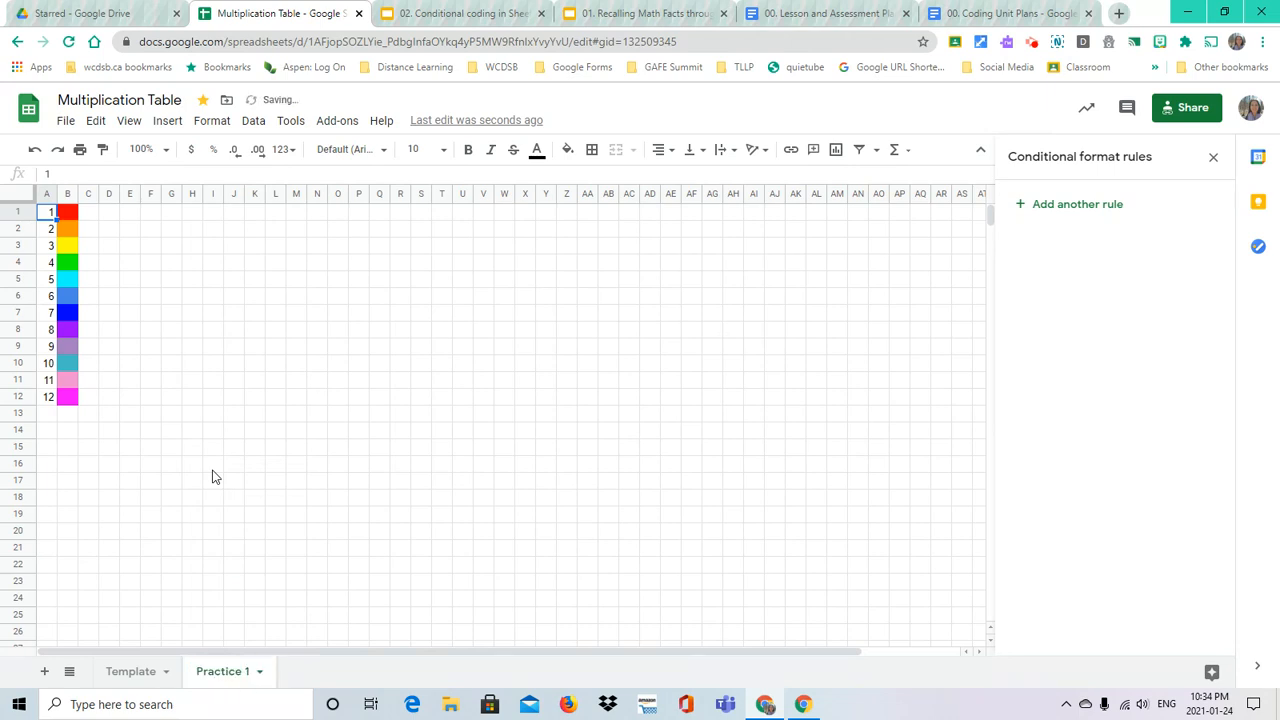
{"action": "left_click", "coordinate": [166, 672]}
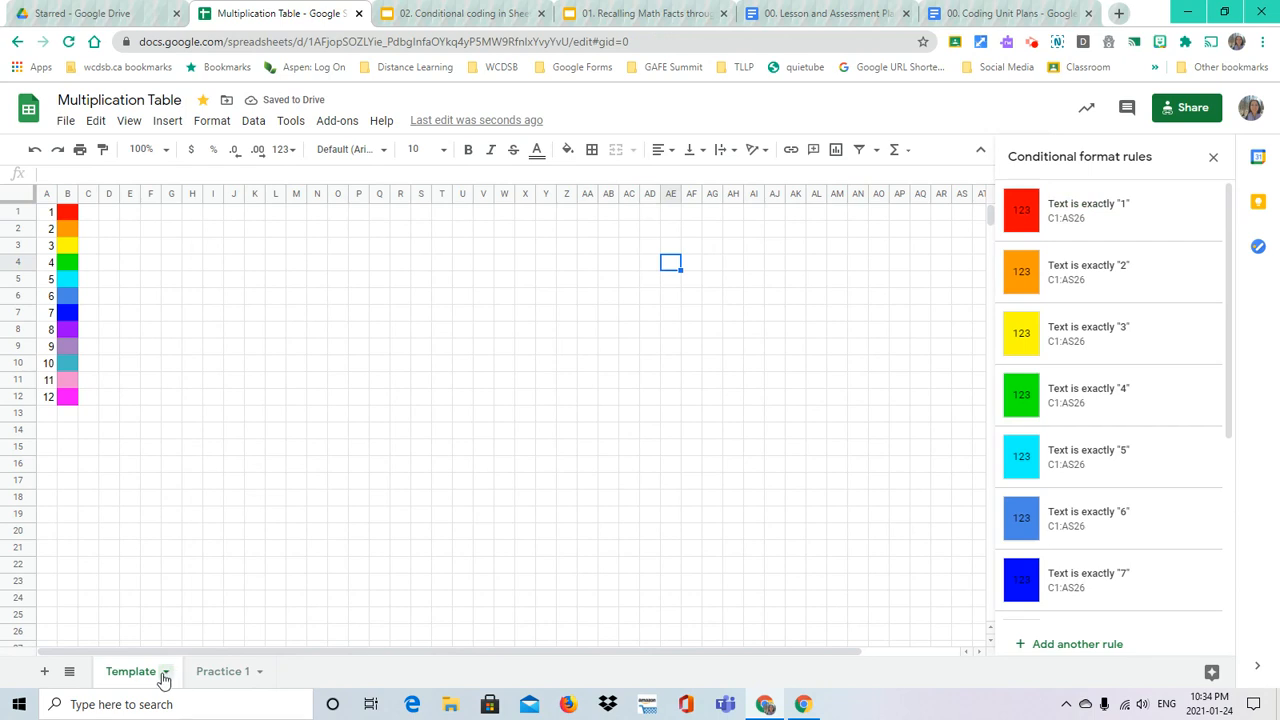
{"action": "left_click", "coordinate": [167, 672]}
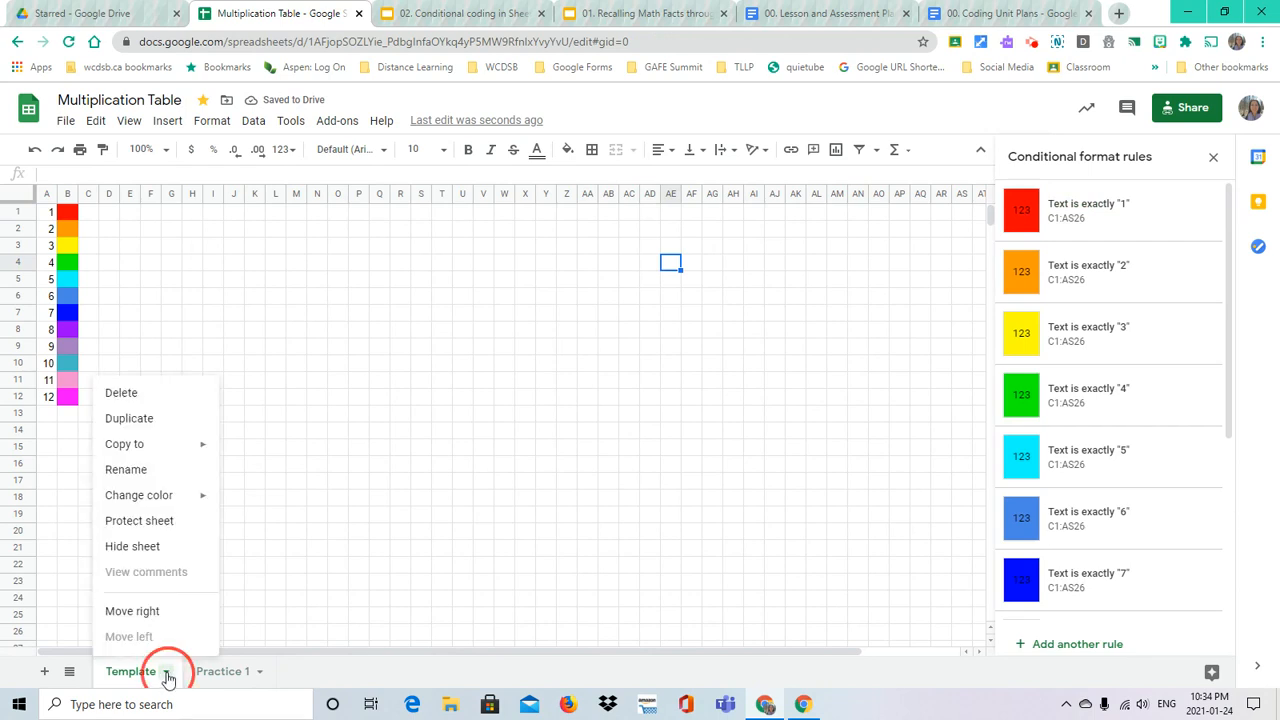
{"action": "left_click", "coordinate": [157, 521]}
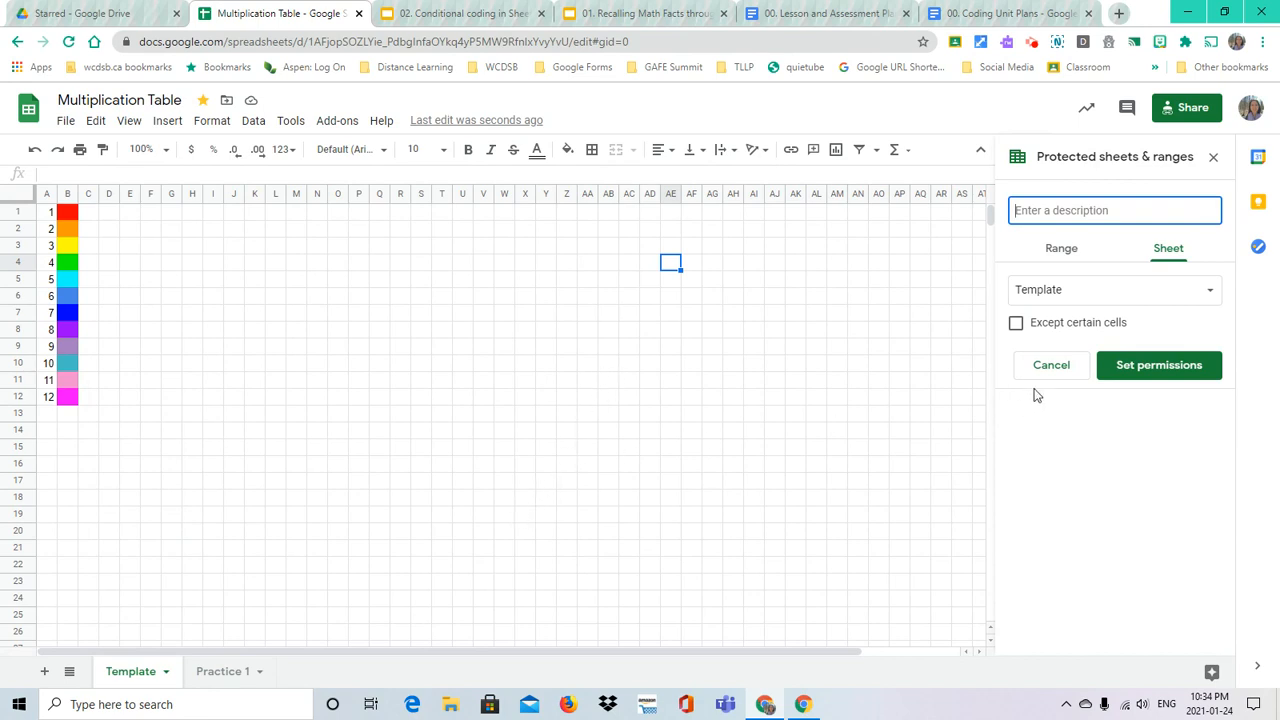
{"action": "left_click", "coordinate": [1211, 160]}
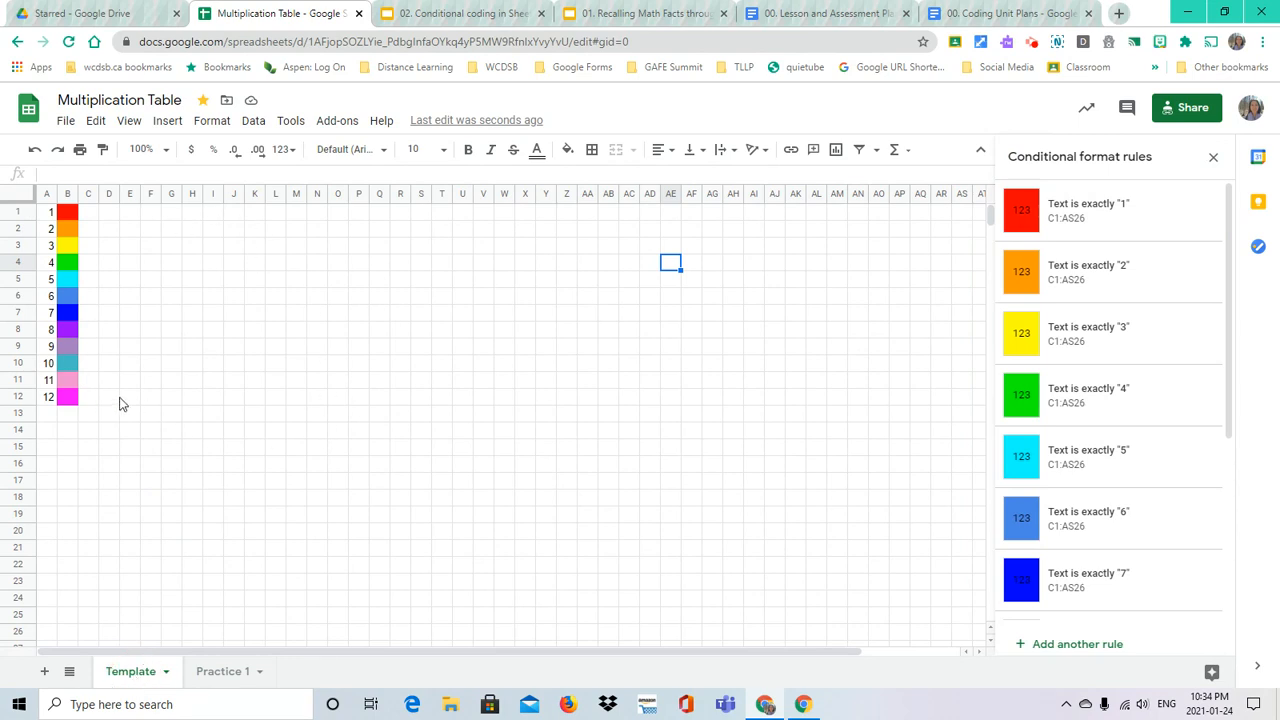
Return from Practice 1 to the Template sheet and make another duplicate of it
{"action": "left_click", "coordinate": [231, 672]}
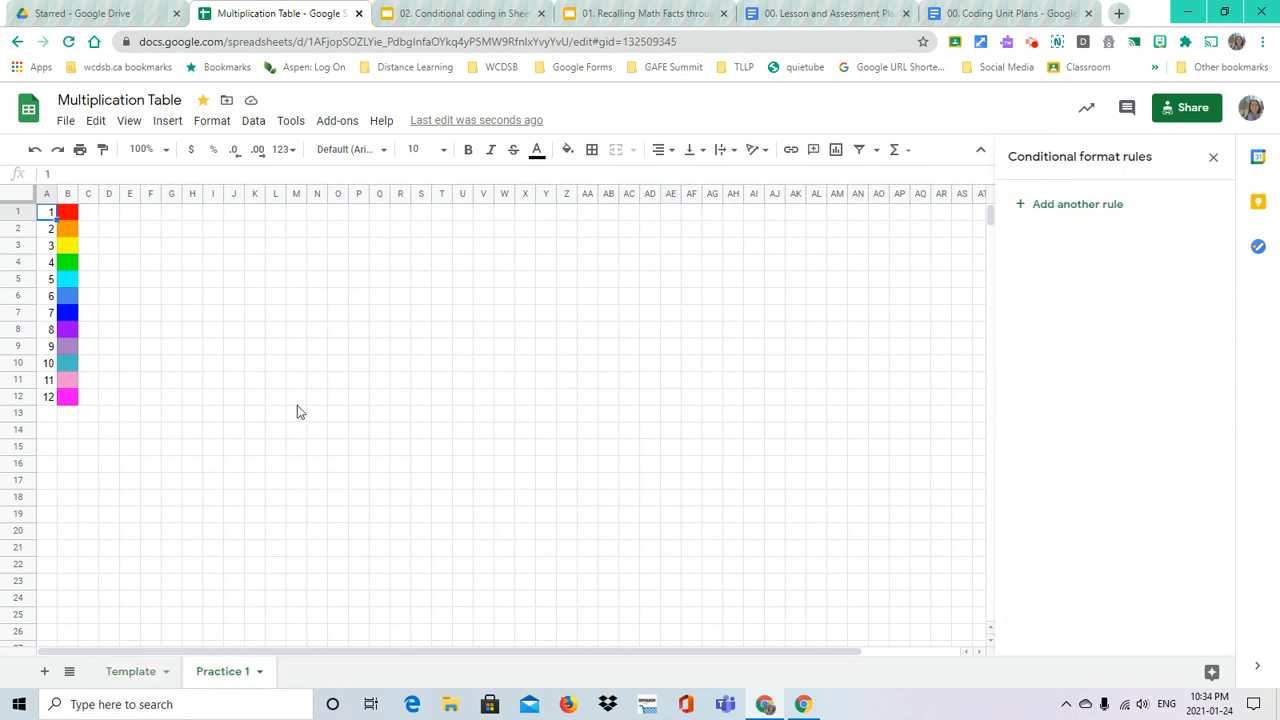
{"action": "left_click", "coordinate": [150, 673]}
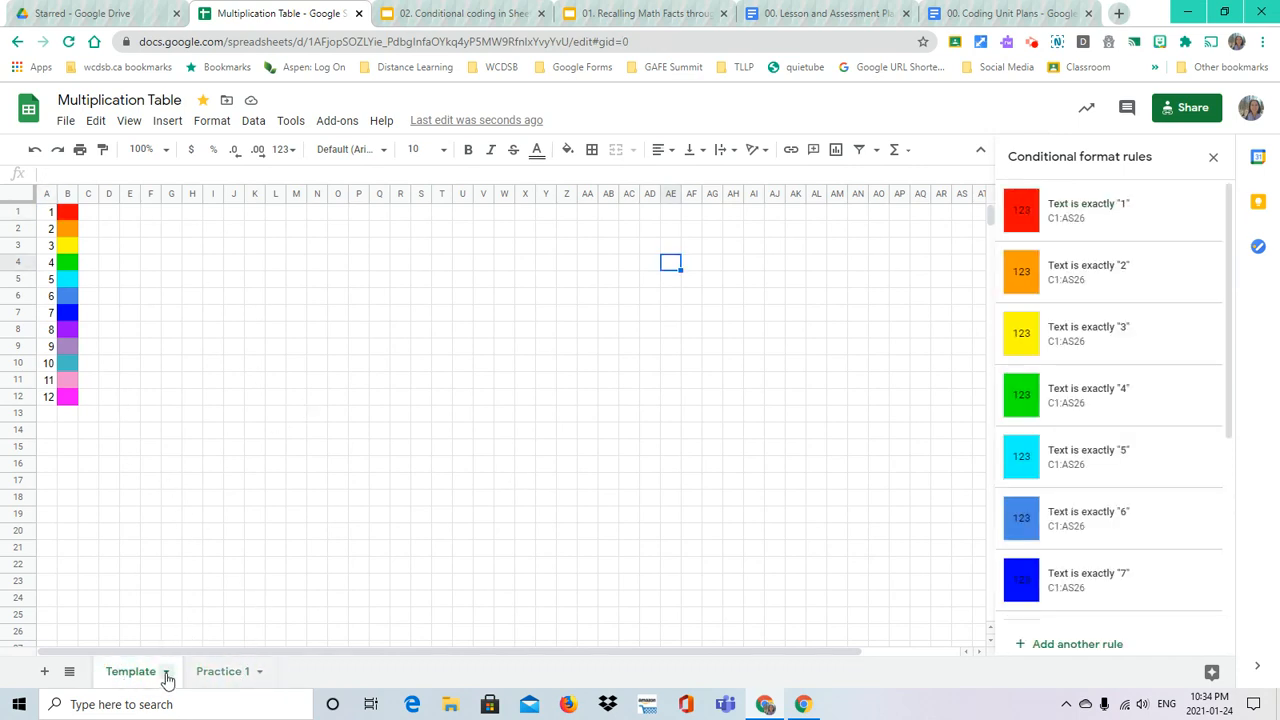
{"action": "left_click", "coordinate": [166, 672]}
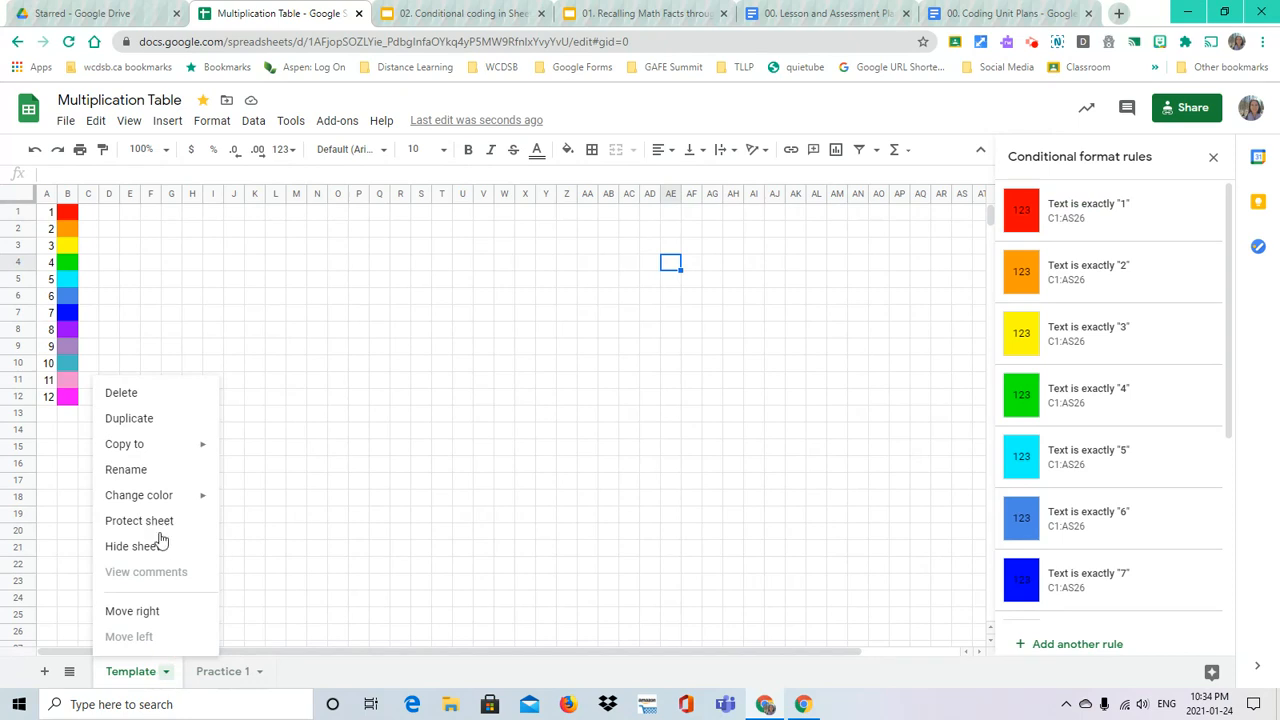
{"action": "left_click", "coordinate": [140, 420]}
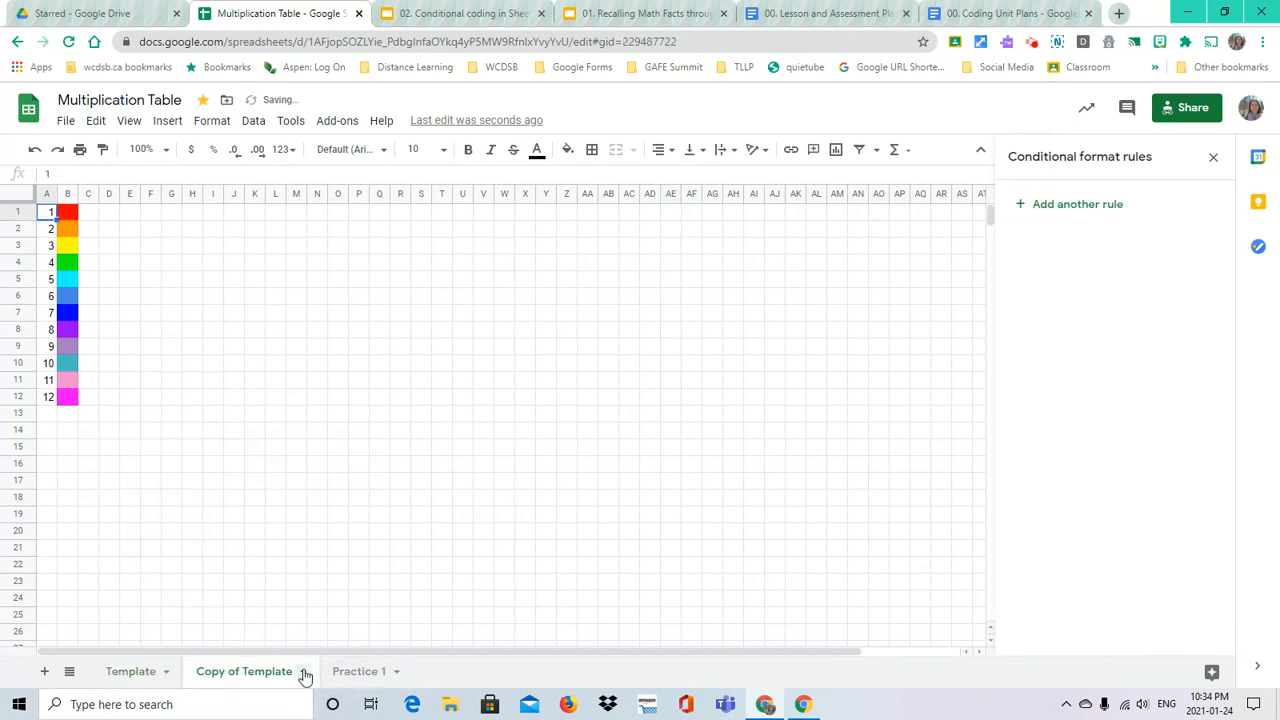
Delete the Copy of Template sheet from the spreadsheet
{"action": "left_click", "coordinate": [303, 673]}
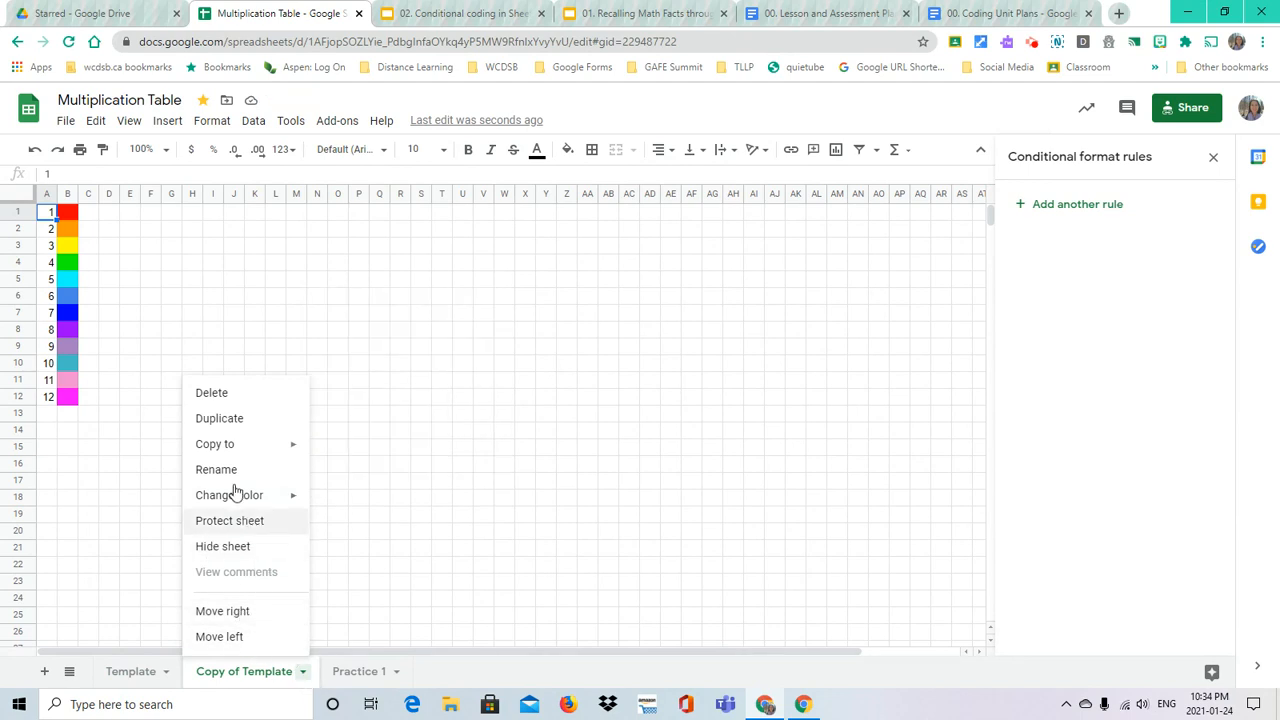
{"action": "left_click", "coordinate": [211, 391]}
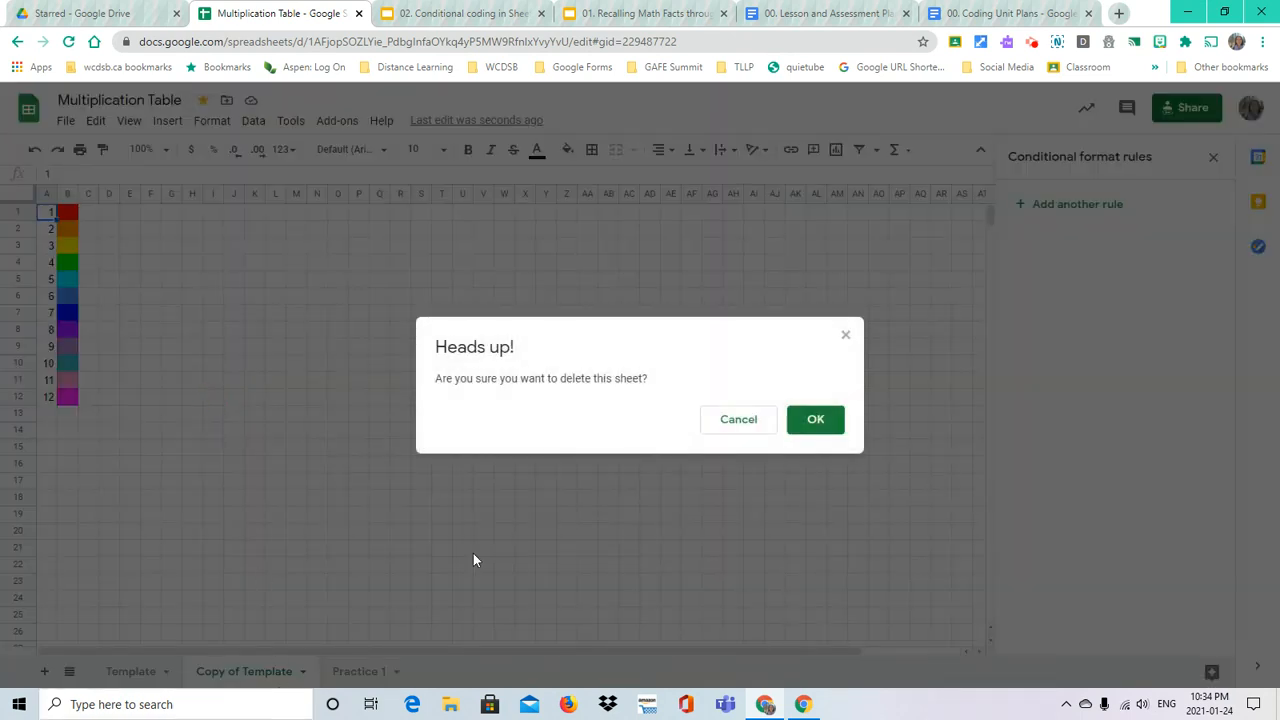
{"action": "left_click", "coordinate": [813, 422]}
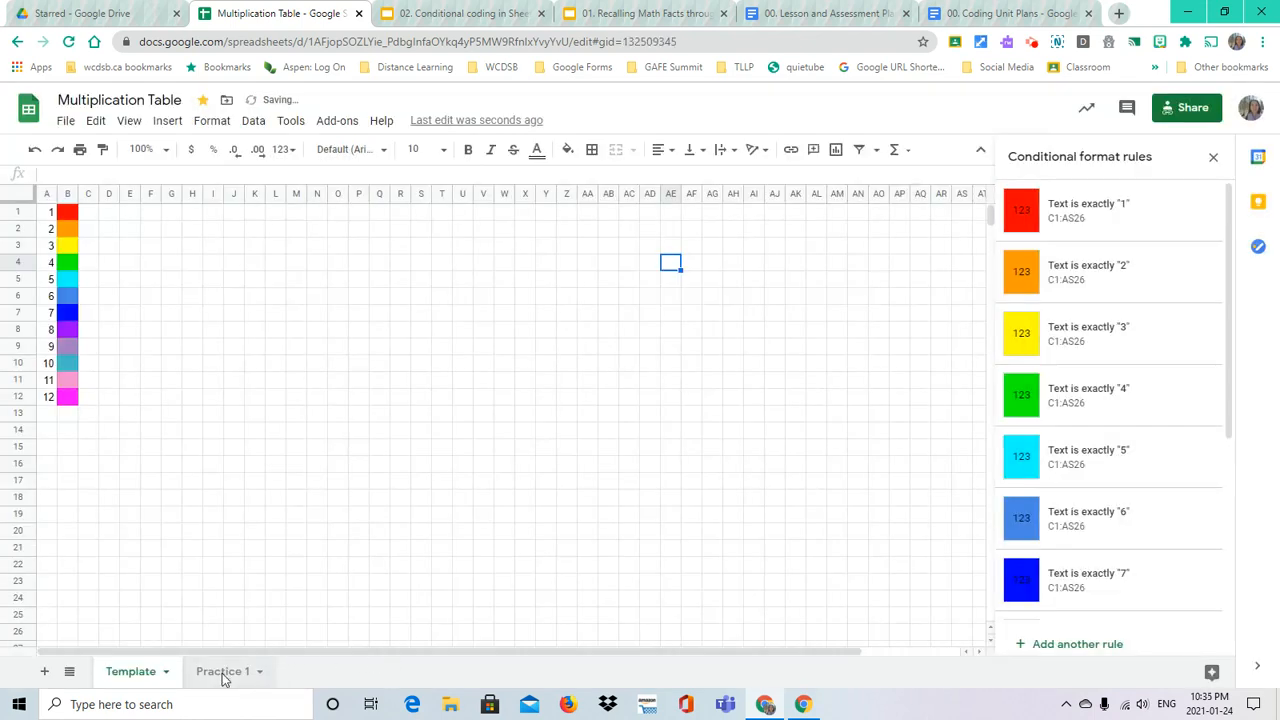
Duplicate the Practice 1 sheet, and duplicate the resulting copy as well
{"action": "left_click", "coordinate": [223, 677]}
{"action": "left_click", "coordinate": [258, 675]}
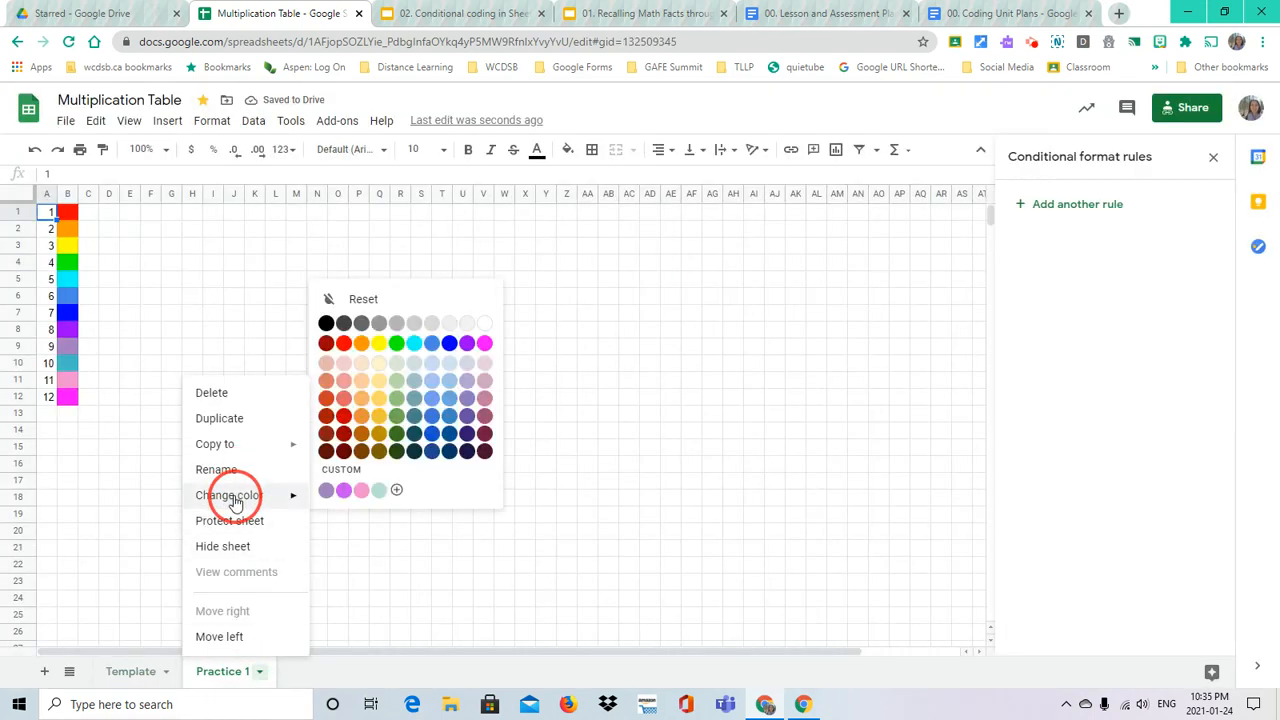
{"action": "left_click", "coordinate": [228, 413]}
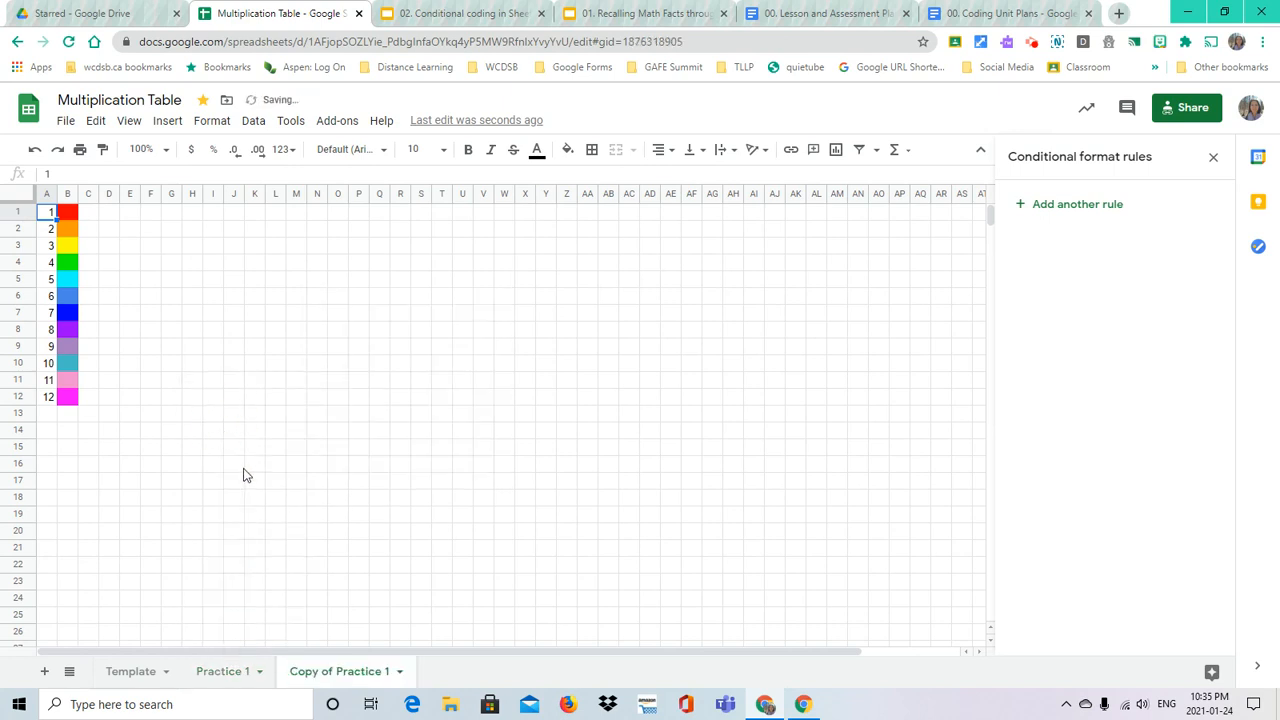
{"action": "left_click", "coordinate": [398, 672]}
{"action": "left_click", "coordinate": [329, 418]}
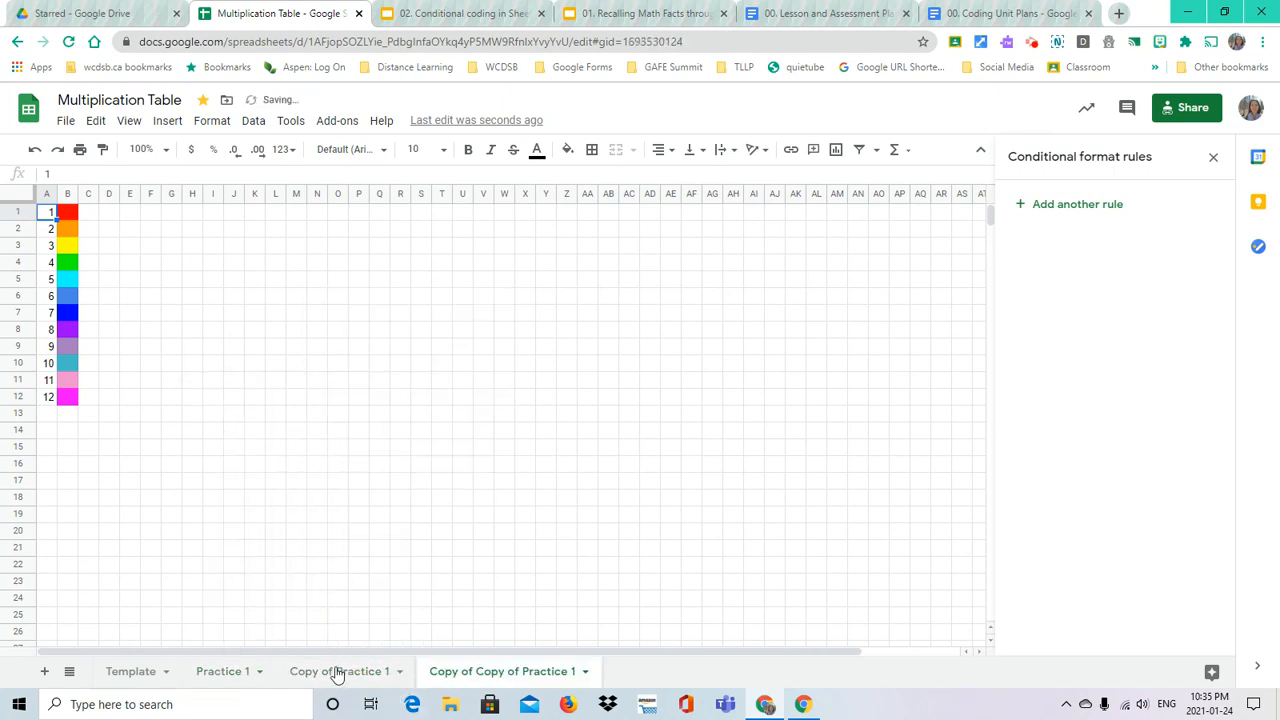
Rename the Copy of Practice 1 sheet as Practice 2
{"action": "left_click", "coordinate": [399, 672]}
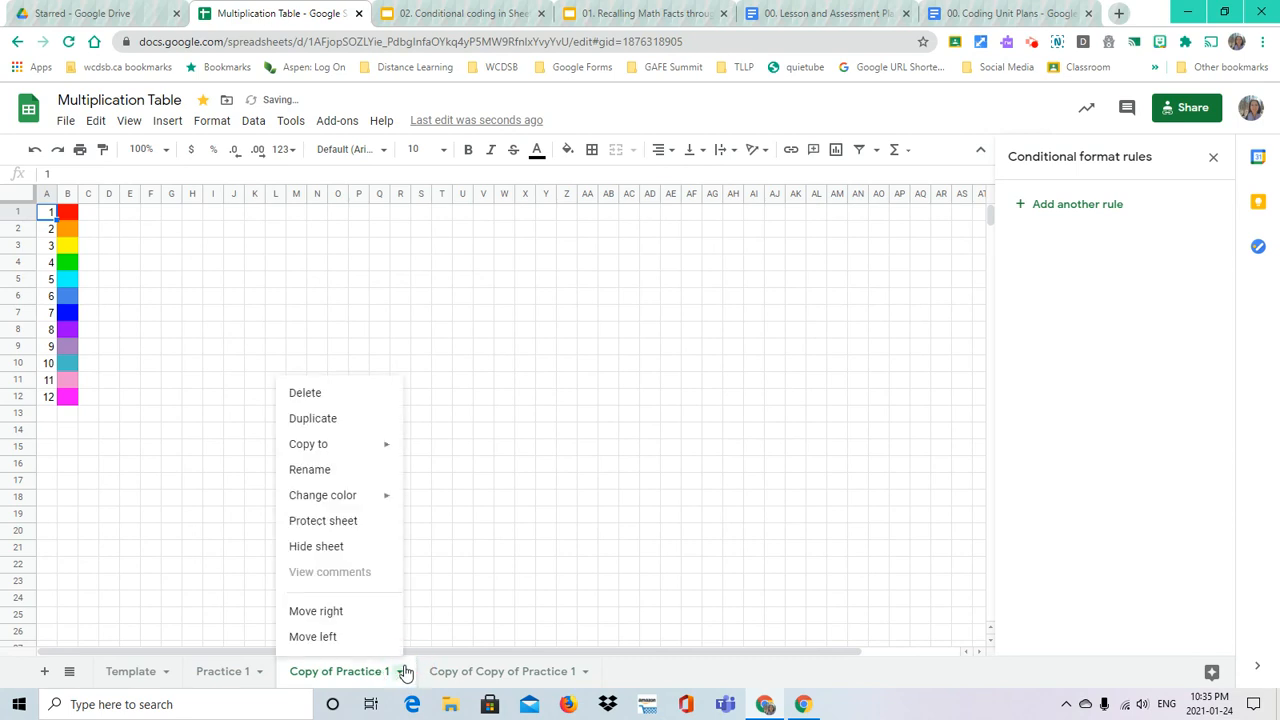
{"action": "left_click", "coordinate": [309, 470]}
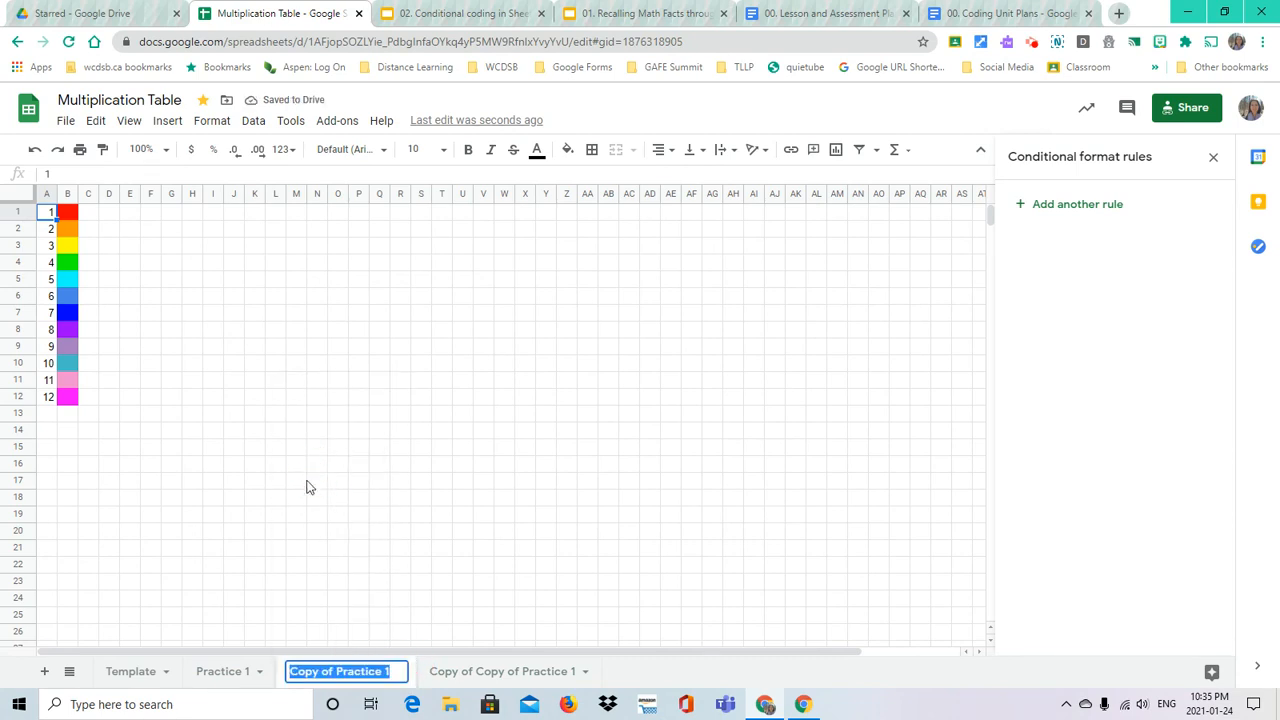
{"action": "left_click", "coordinate": [398, 677]}
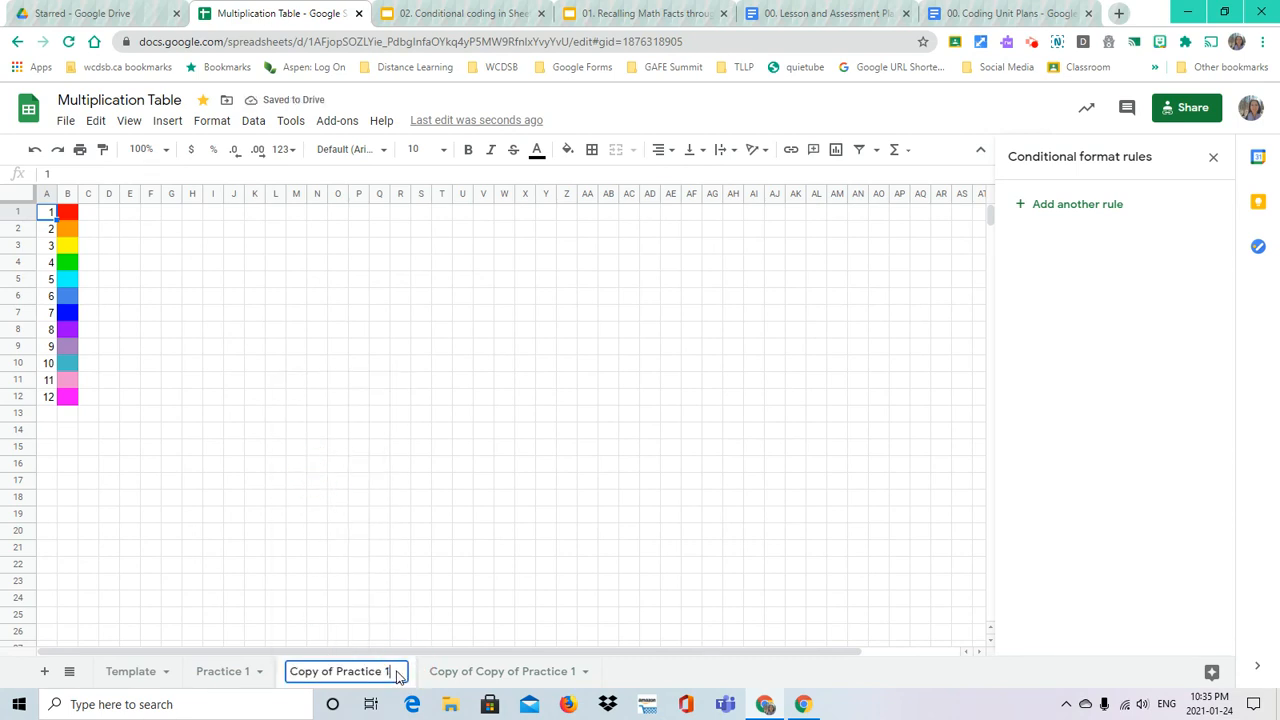
{"action": "left_click", "coordinate": [340, 672]}
{"action": "left_click_drag", "start_coordinate": [338, 674], "coordinate": [274, 670]}
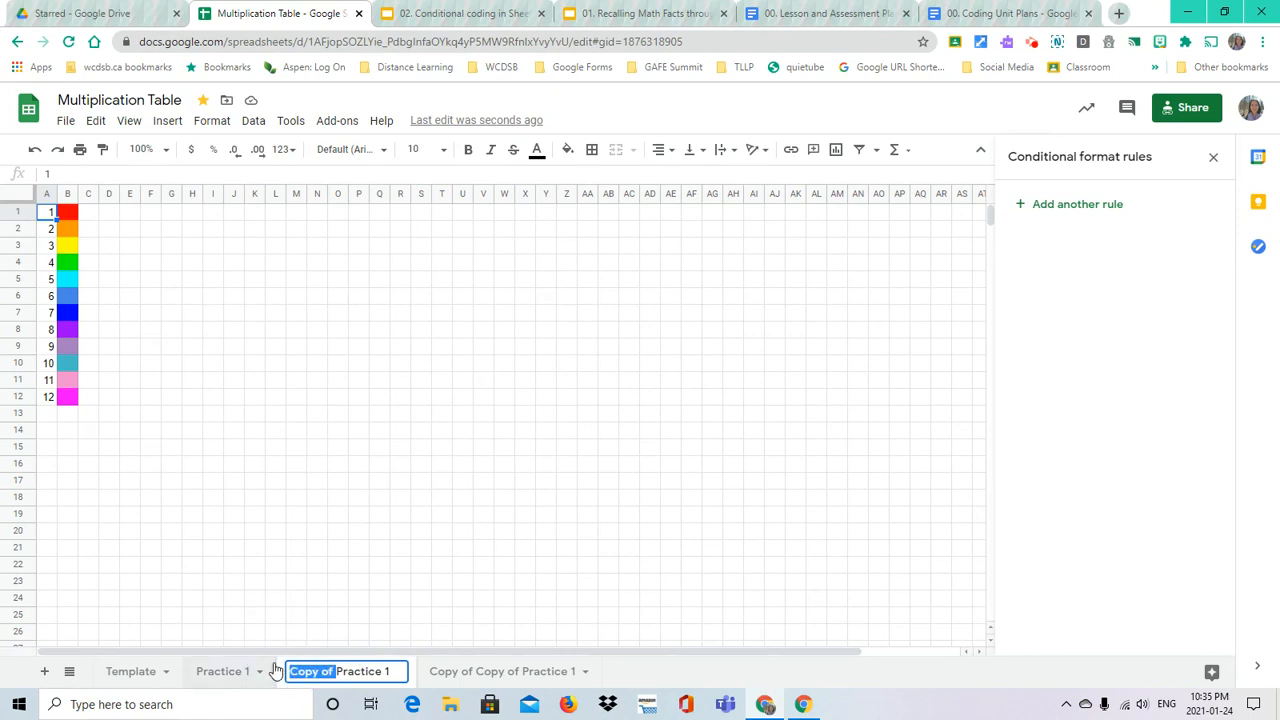
{"action": "key", "text": "BackSpace"}
{"action": "left_click", "coordinate": [344, 671]}
{"action": "key", "text": "BackSpace"}
{"action": "key", "text": "BackSpace"}
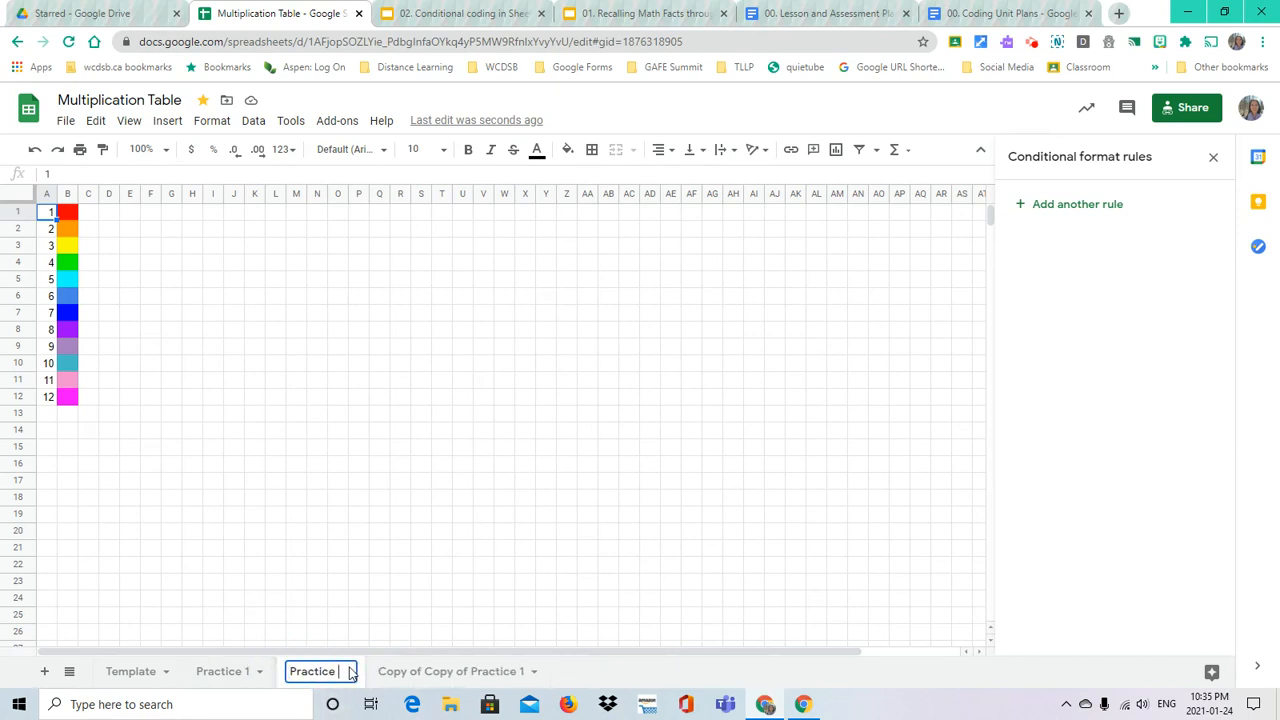
{"action": "type", "text": "2"}
Rename the Copy of Copy of Practice 1 sheet as Copy of Practice 3
{"action": "left_click", "coordinate": [430, 673]}
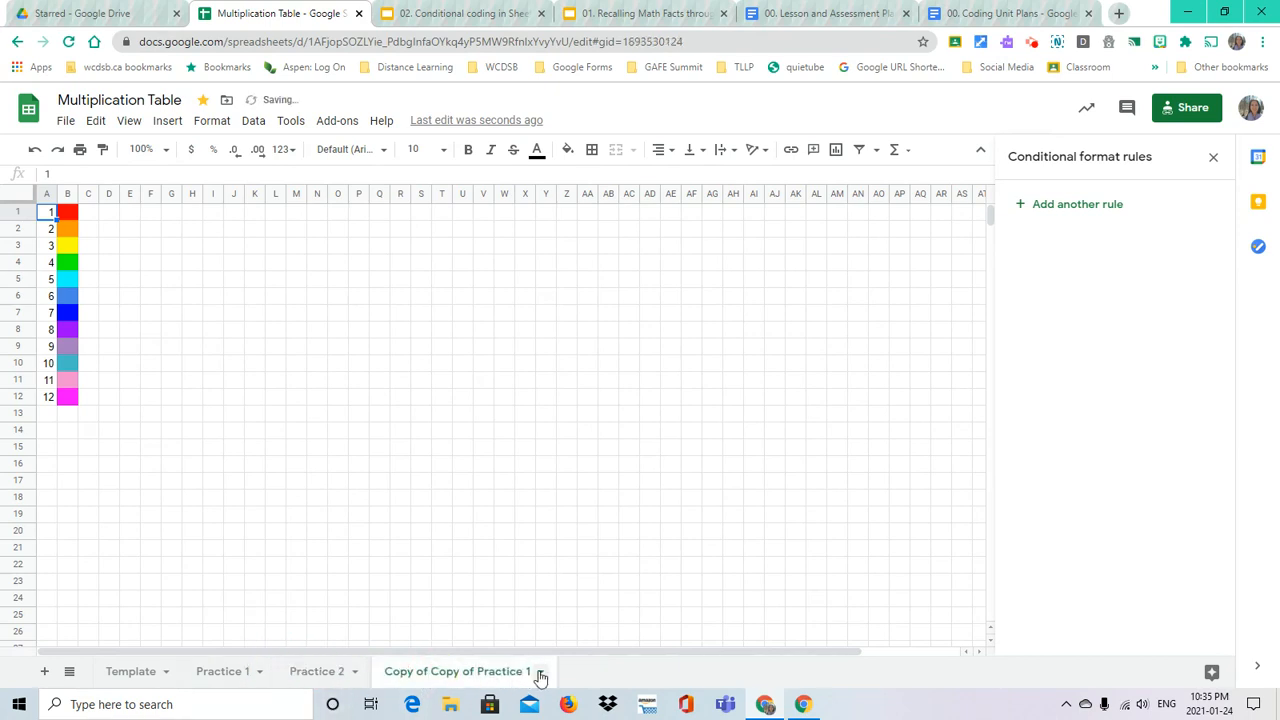
{"action": "left_click", "coordinate": [540, 674]}
{"action": "left_click", "coordinate": [440, 470]}
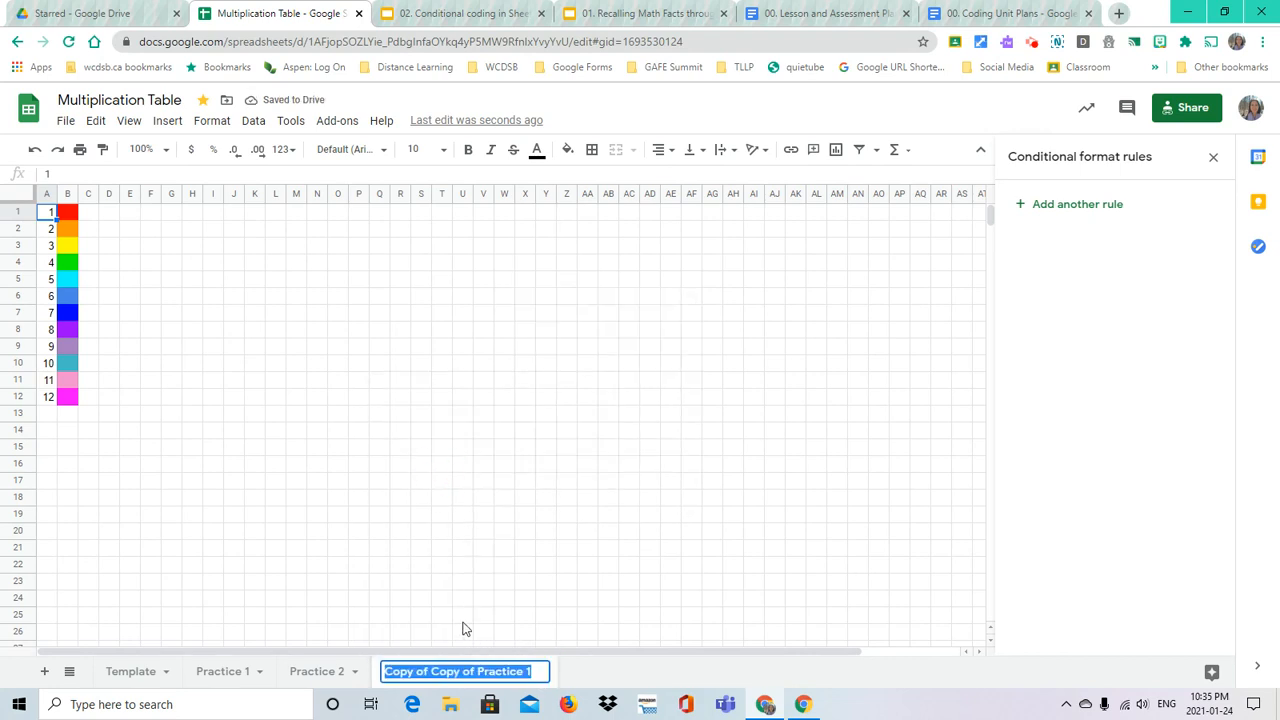
{"action": "left_click", "coordinate": [431, 672]}
{"action": "left_click_drag", "start_coordinate": [431, 672], "coordinate": [386, 671]}
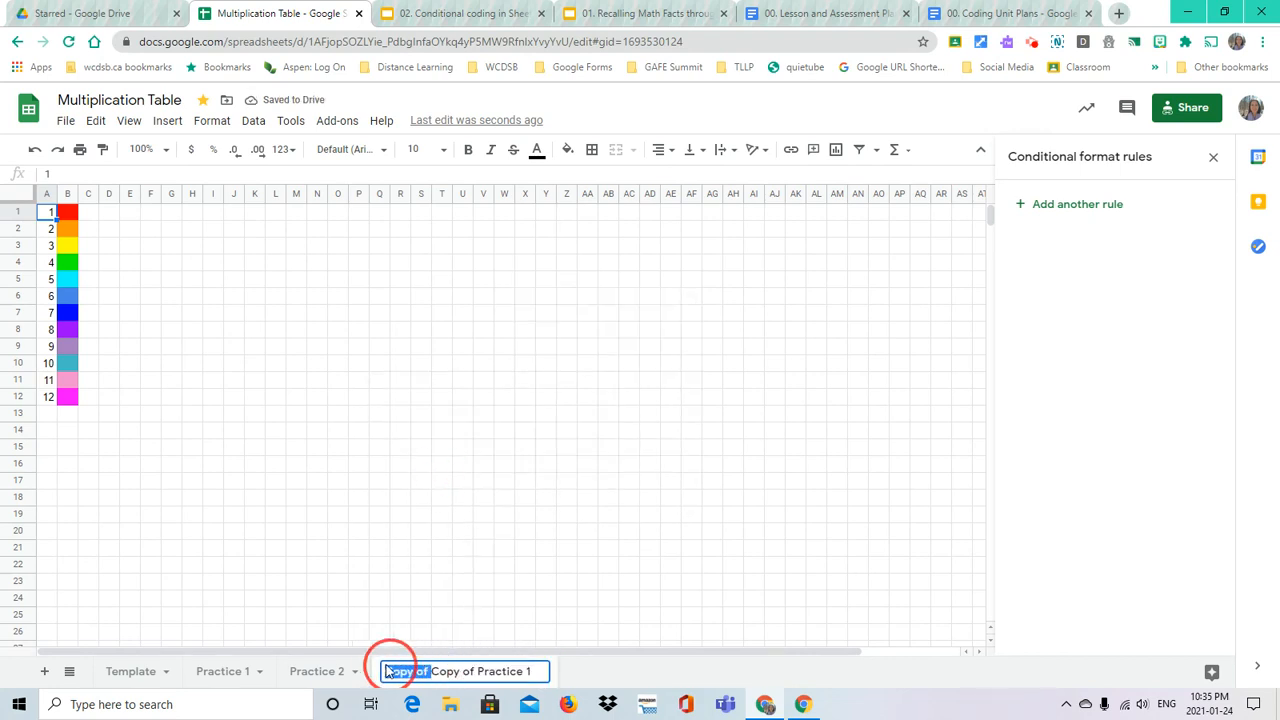
{"action": "key", "text": "BackSpace"}
{"action": "left_click", "coordinate": [486, 673]}
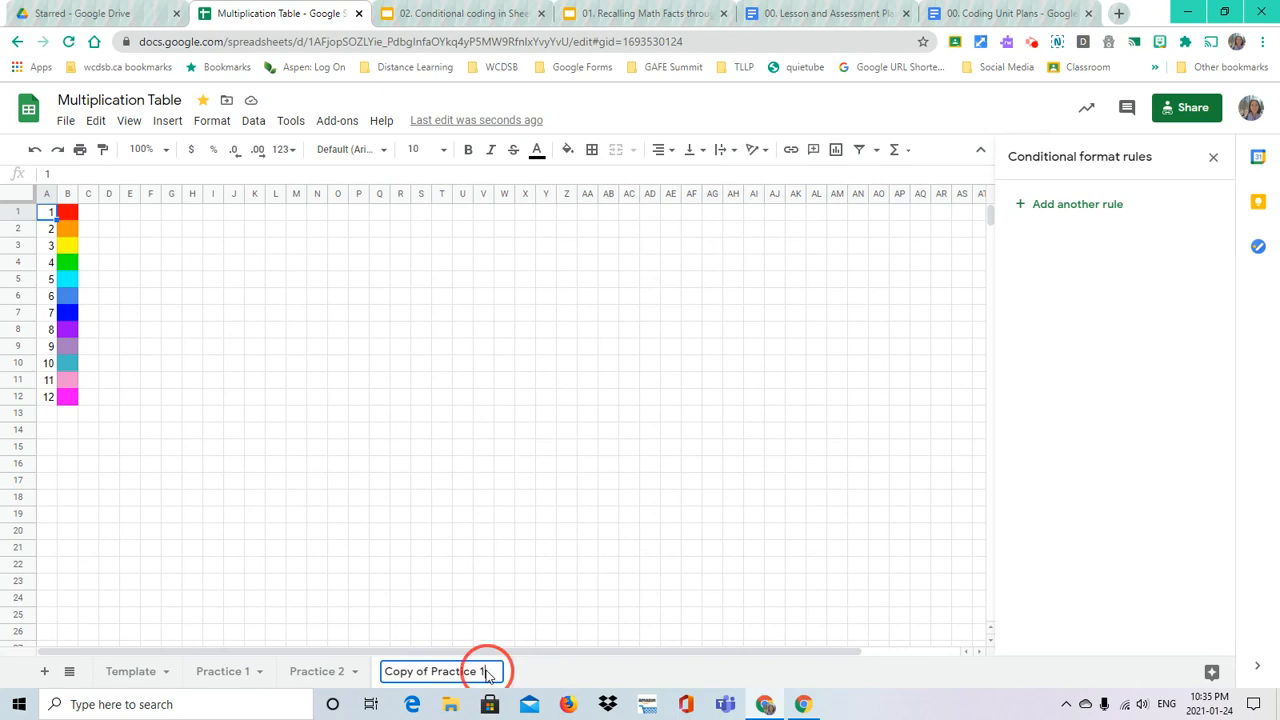
{"action": "key", "text": "BackSpace"}
{"action": "type", "text": "3"}
{"action": "left_click", "coordinate": [483, 615]}
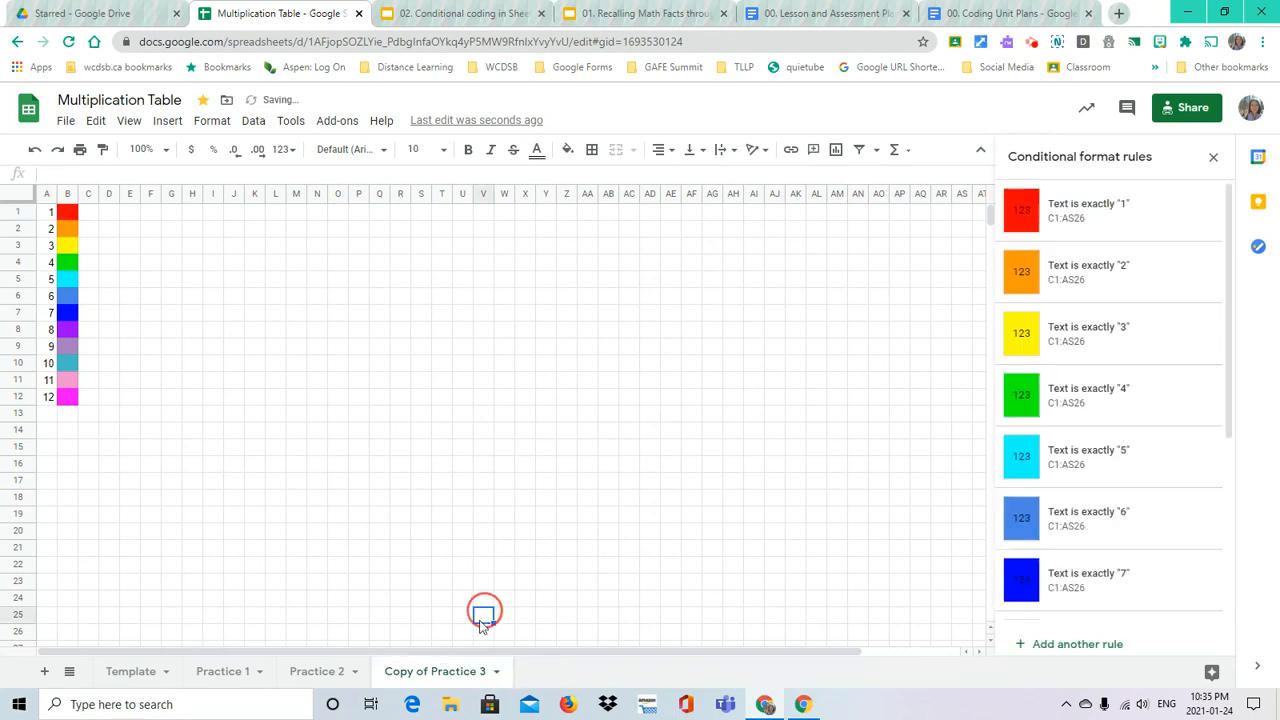
Remove "Copy of" from the last sheet's name so that it reads Practice 3
{"action": "left_click", "coordinate": [496, 671]}
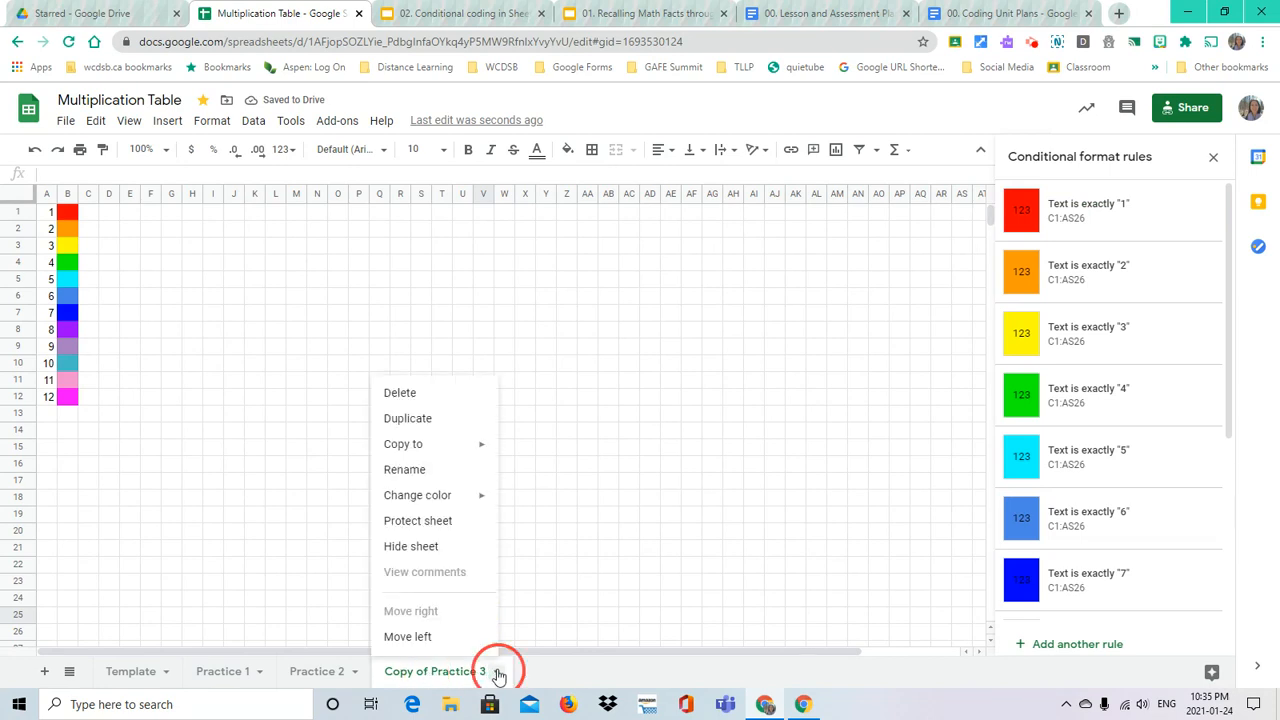
{"action": "left_click", "coordinate": [412, 469]}
{"action": "left_click", "coordinate": [430, 675]}
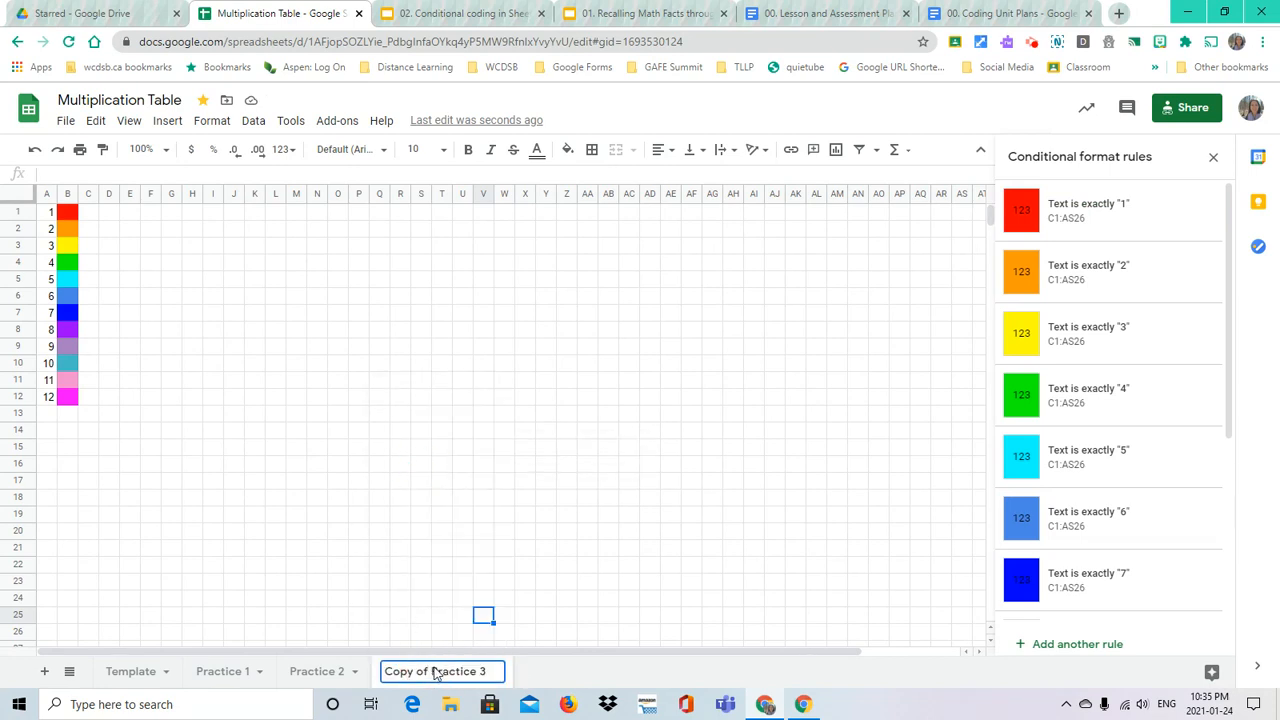
{"action": "key", "text": "BackSpace"}
{"action": "key", "text": "BackSpace"}
{"action": "key", "text": "BackSpace"}
{"action": "key", "text": "BackSpace"}
{"action": "key", "text": "BackSpace"}
{"action": "key", "text": "BackSpace"}
{"action": "key", "text": "BackSpace"}
{"action": "key", "text": "BackSpace"}
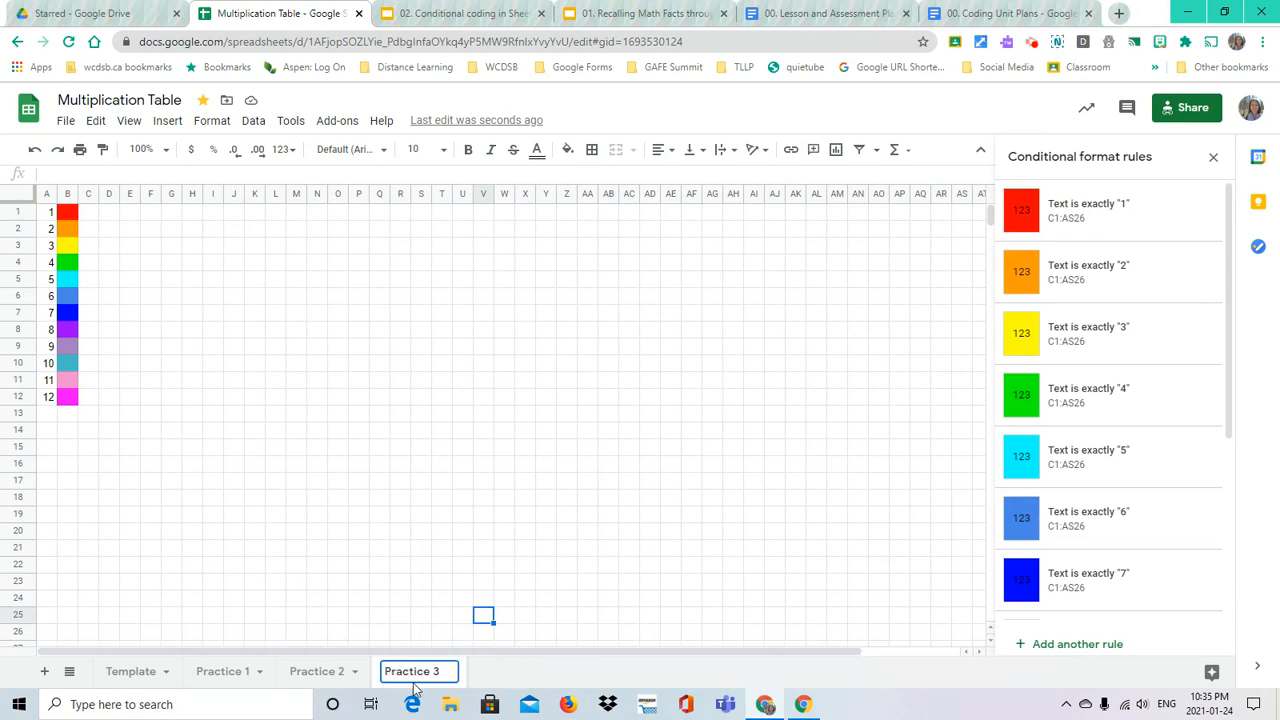
{"action": "left_click", "coordinate": [481, 678]}
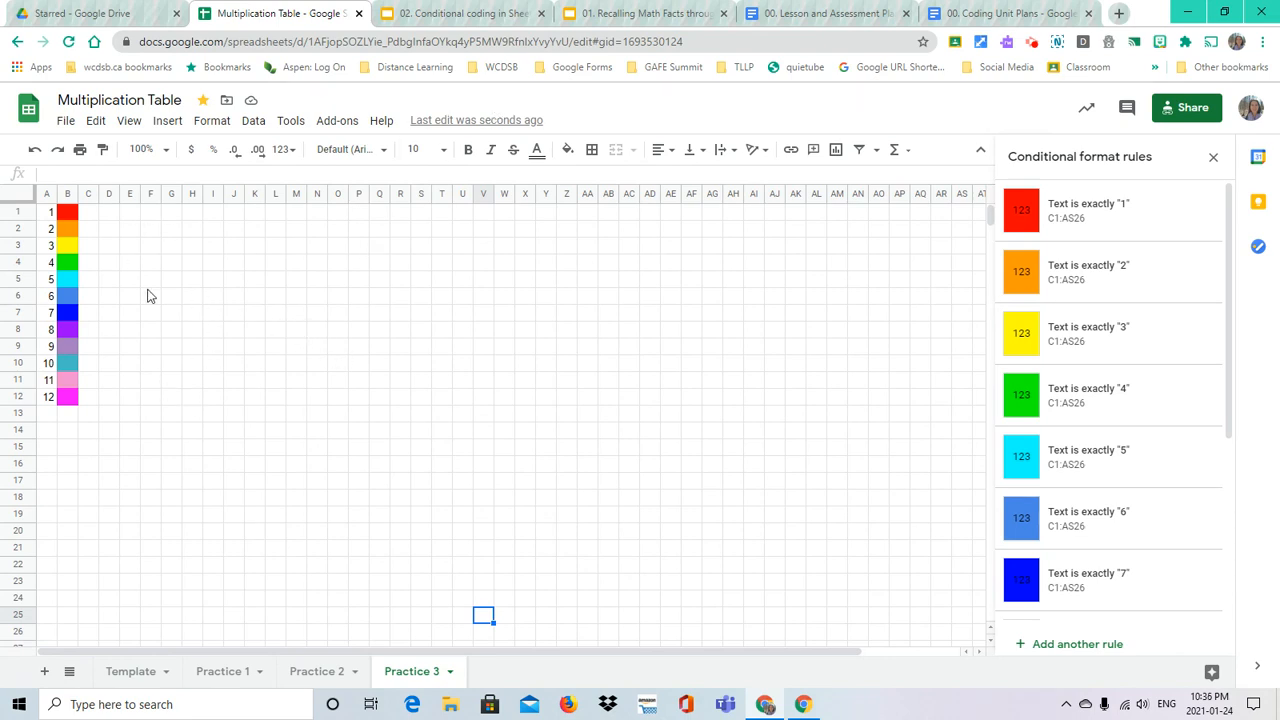
Switch to the 02. Conditional coding in Sheets presentation and view the Operations legend on slide 16
{"action": "left_click", "coordinate": [468, 20]}
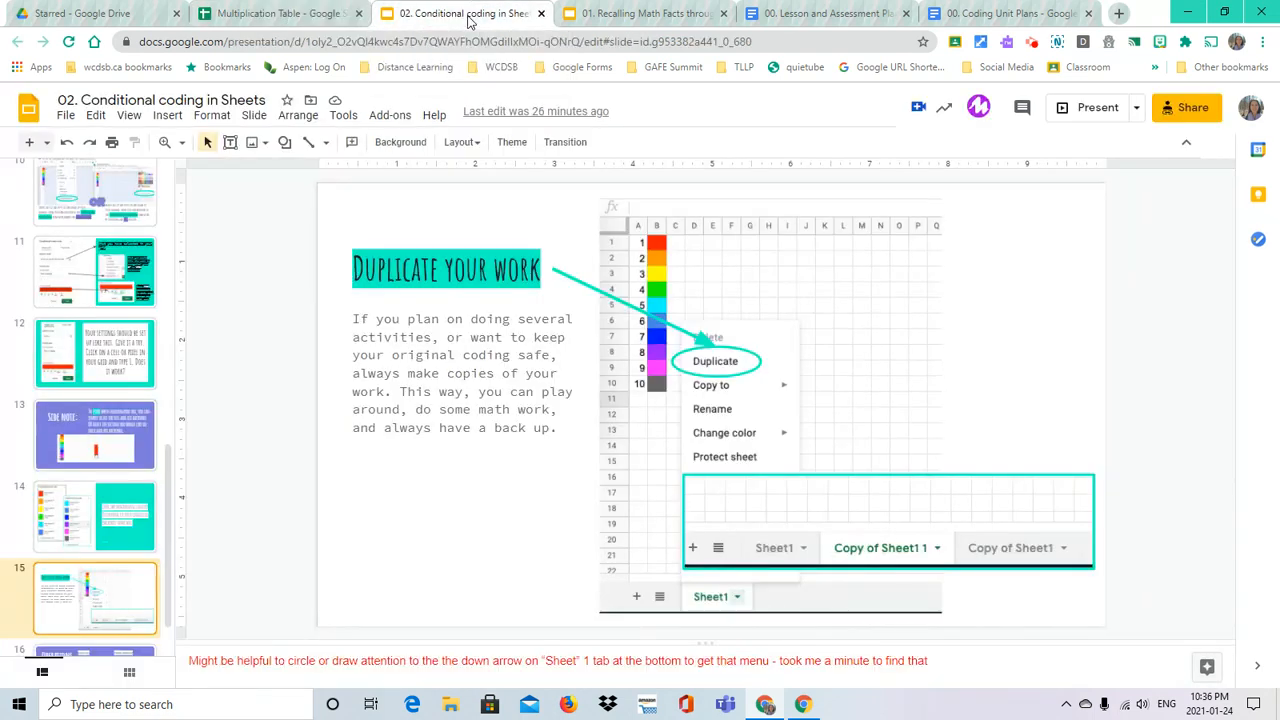
{"action": "scroll", "coordinate": [70, 508], "scroll_direction": "down", "scroll_amount": 1}
{"action": "left_click", "coordinate": [83, 603]}
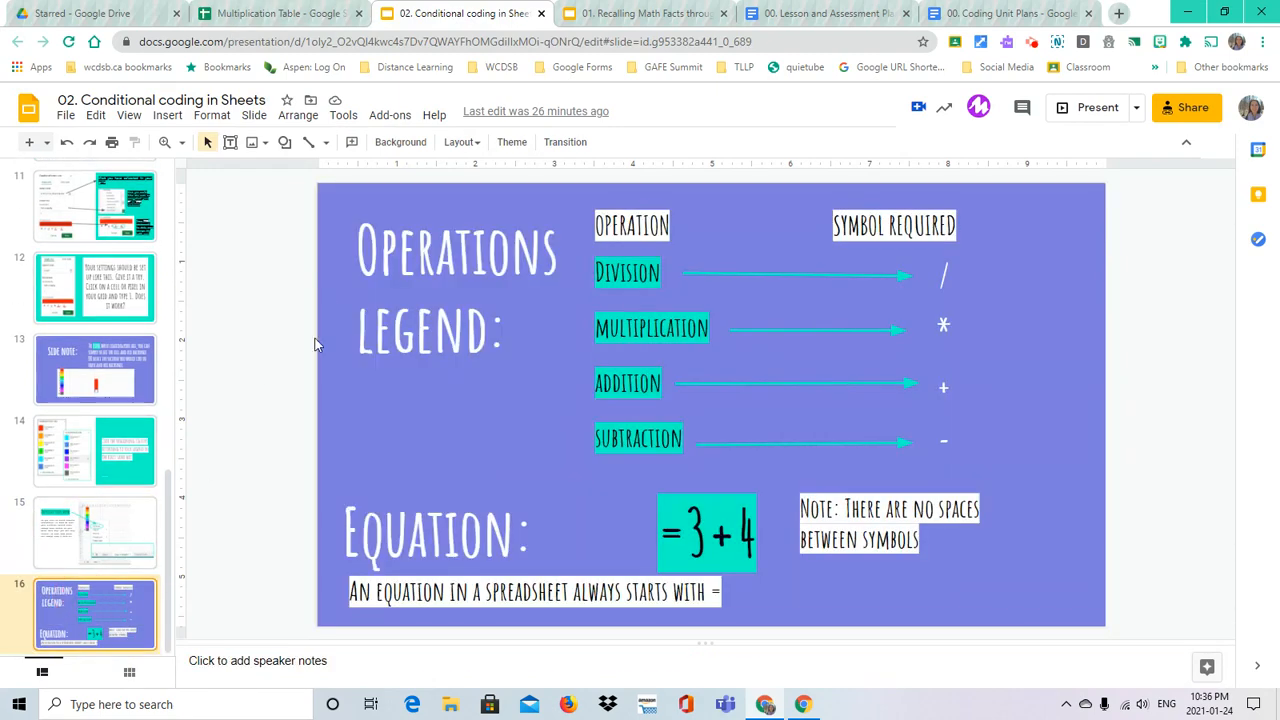
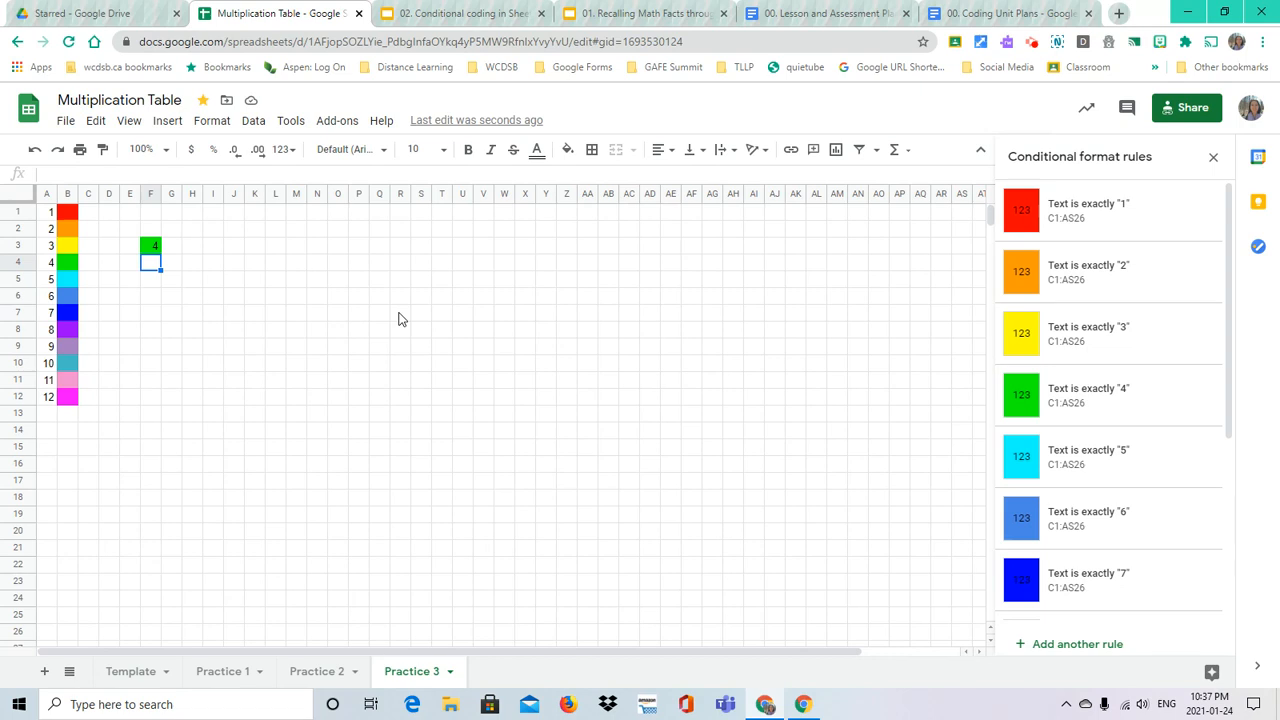
Enter the multiplication formula =5*2 in cell F4 of the Practice 3 sheet
{"action": "type", "text": "5"}
{"action": "key", "text": "BackSpace"}
{"action": "type", "text": "=5*"}
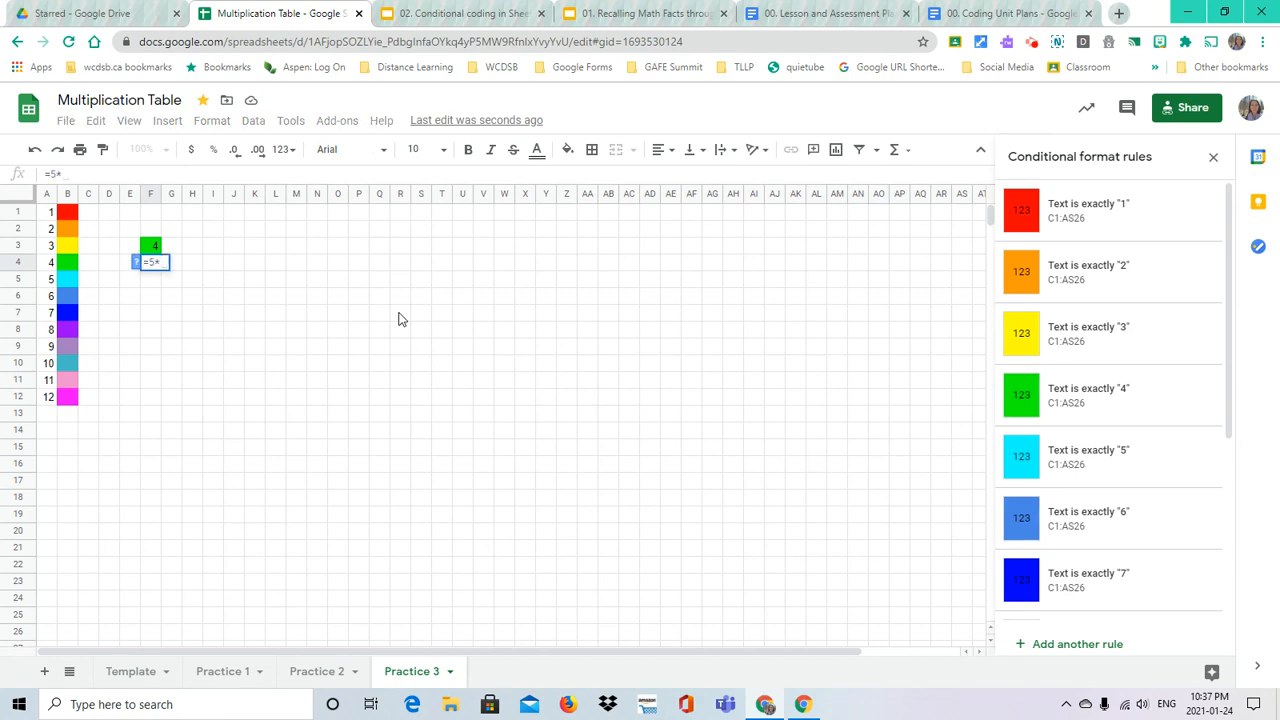
{"action": "type", "text": "2"}
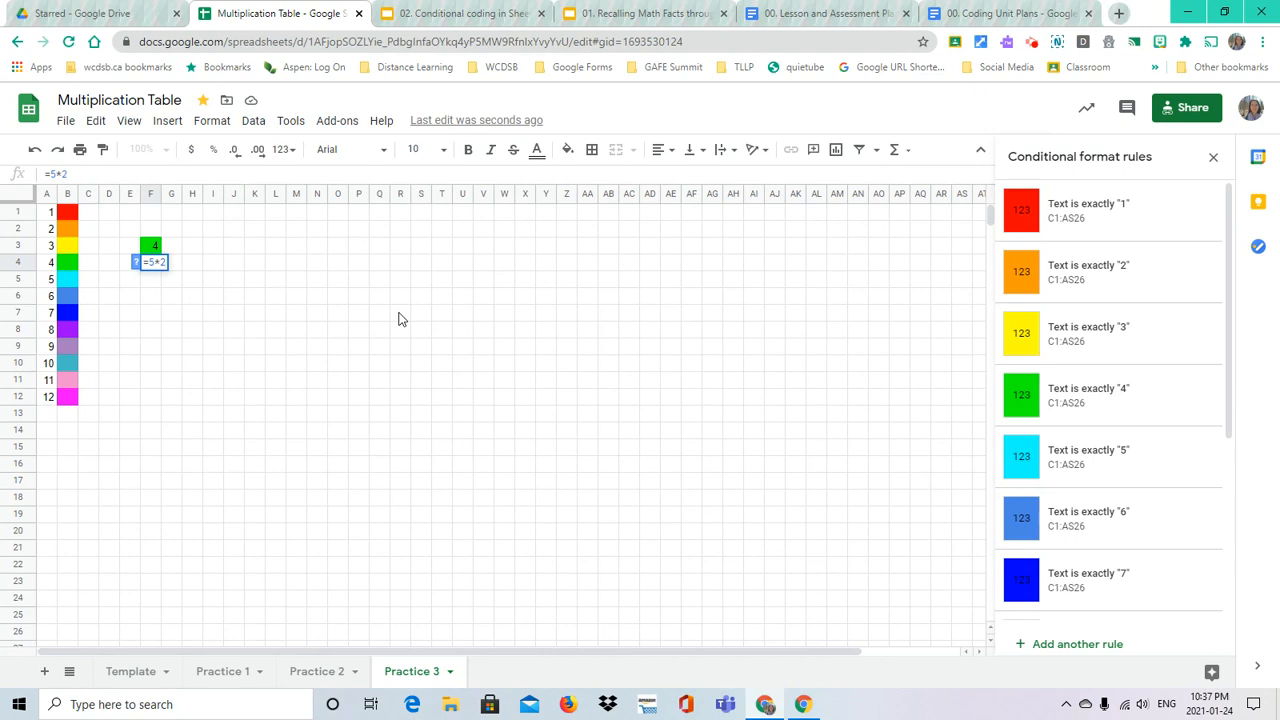
{"action": "key", "text": "Return"}
Enter 80/10 in cell G5 without a leading equals sign
{"action": "key", "text": "Right"}
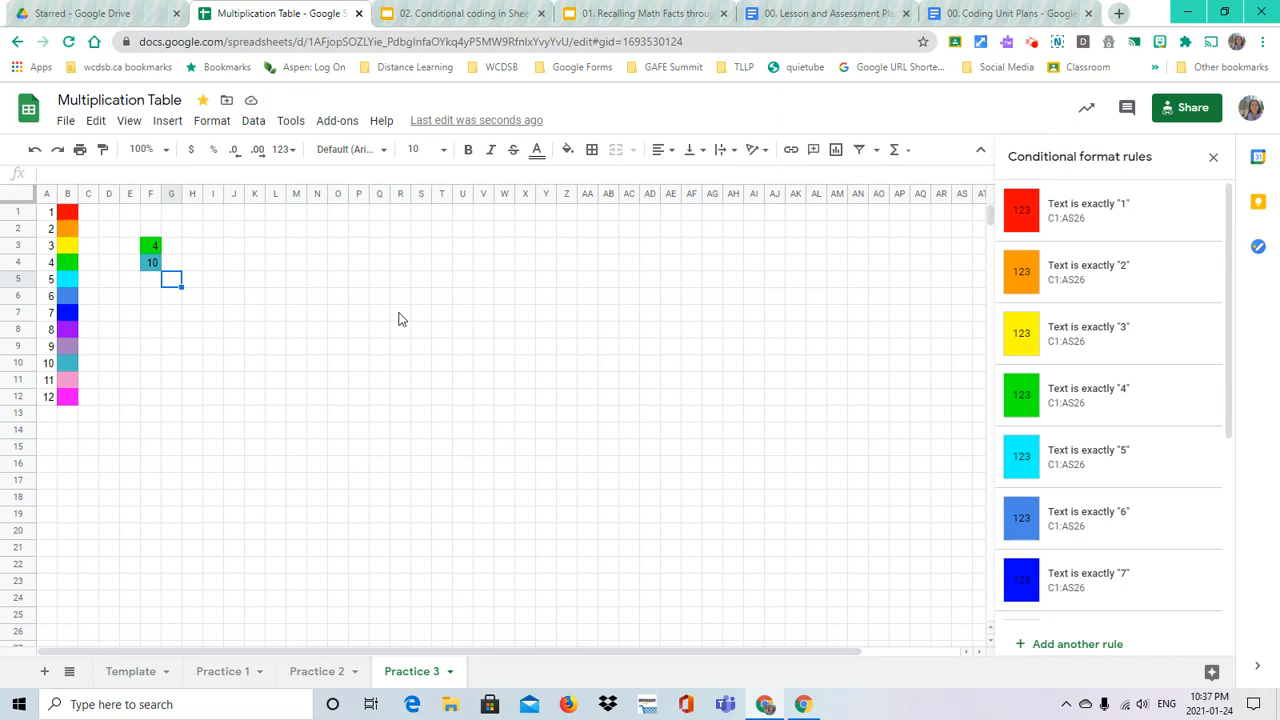
{"action": "type", "text": "80/10"}
{"action": "key", "text": "Return"}
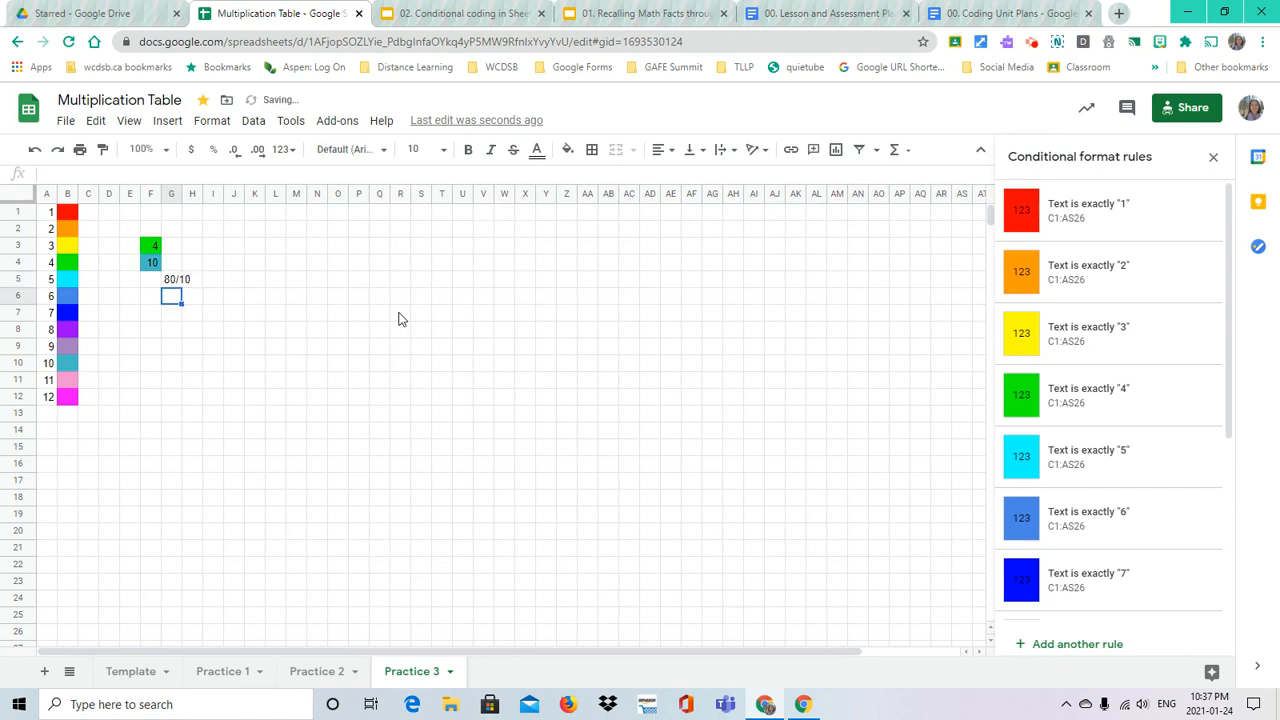
Add an equals sign in front of the entry in cell G5 to make it the formula =80/10
{"action": "key", "text": "Up"}
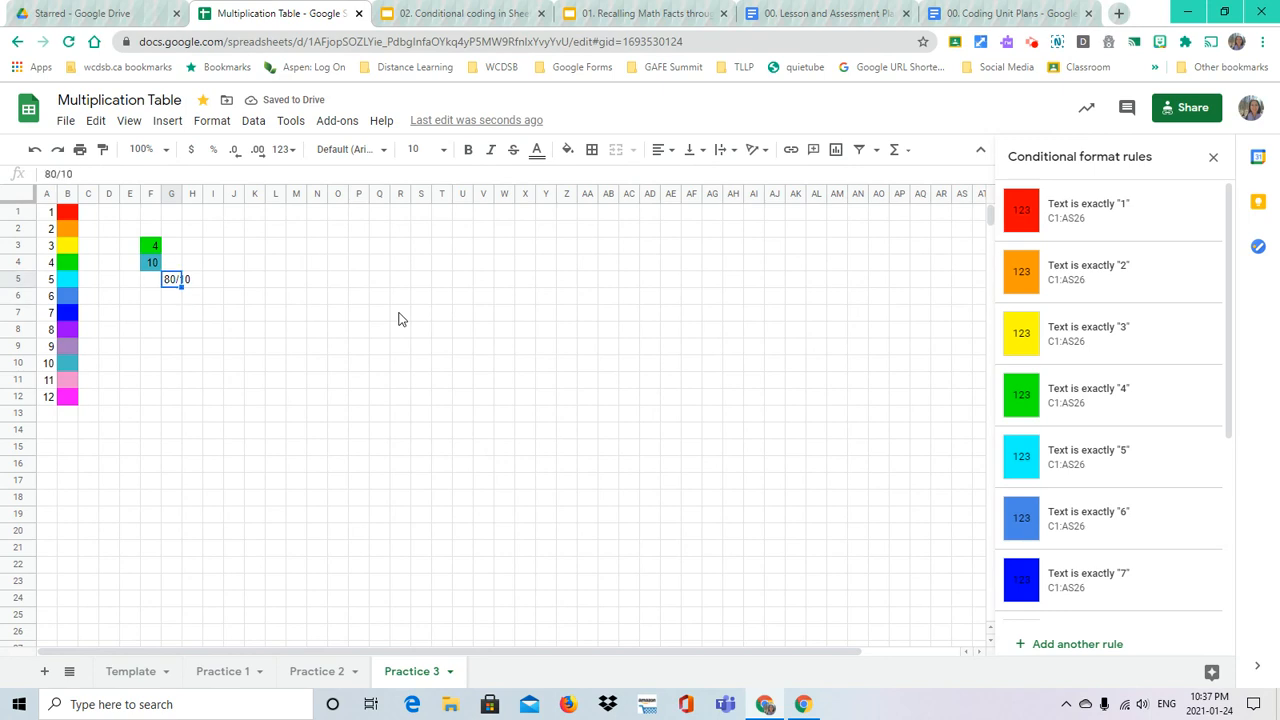
{"action": "left_click", "coordinate": [171, 303]}
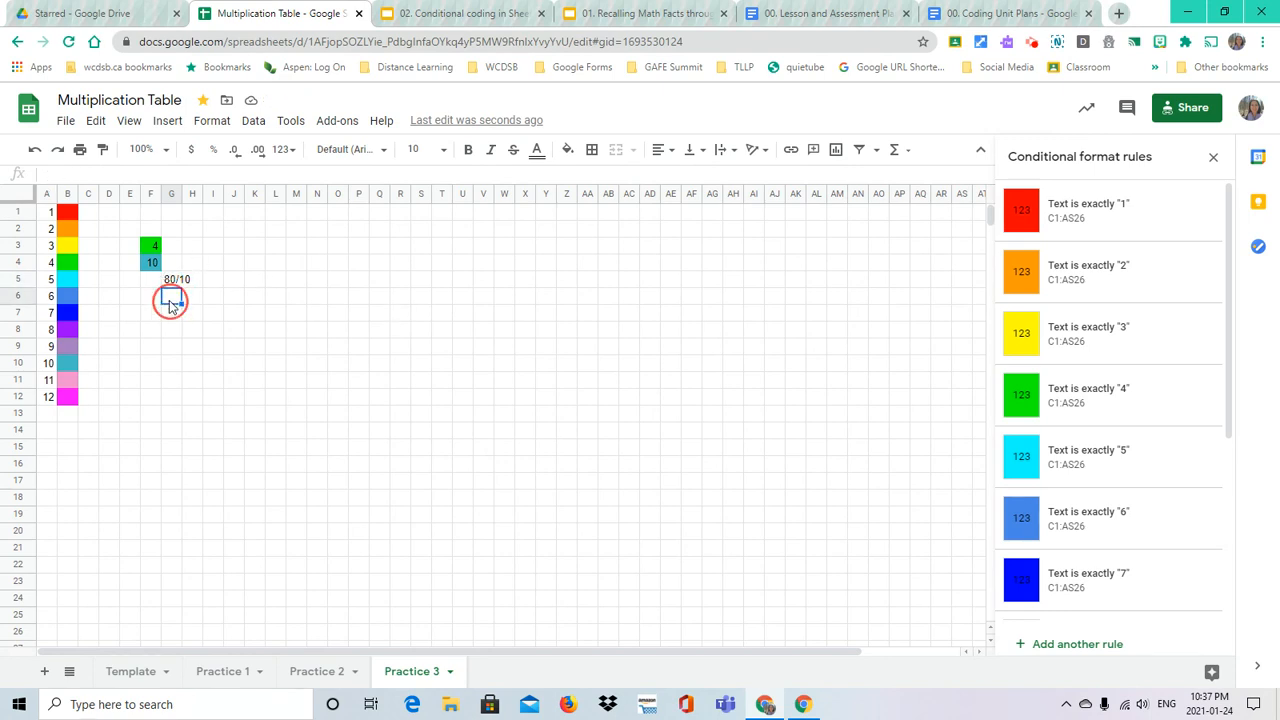
{"action": "key", "text": "Up"}
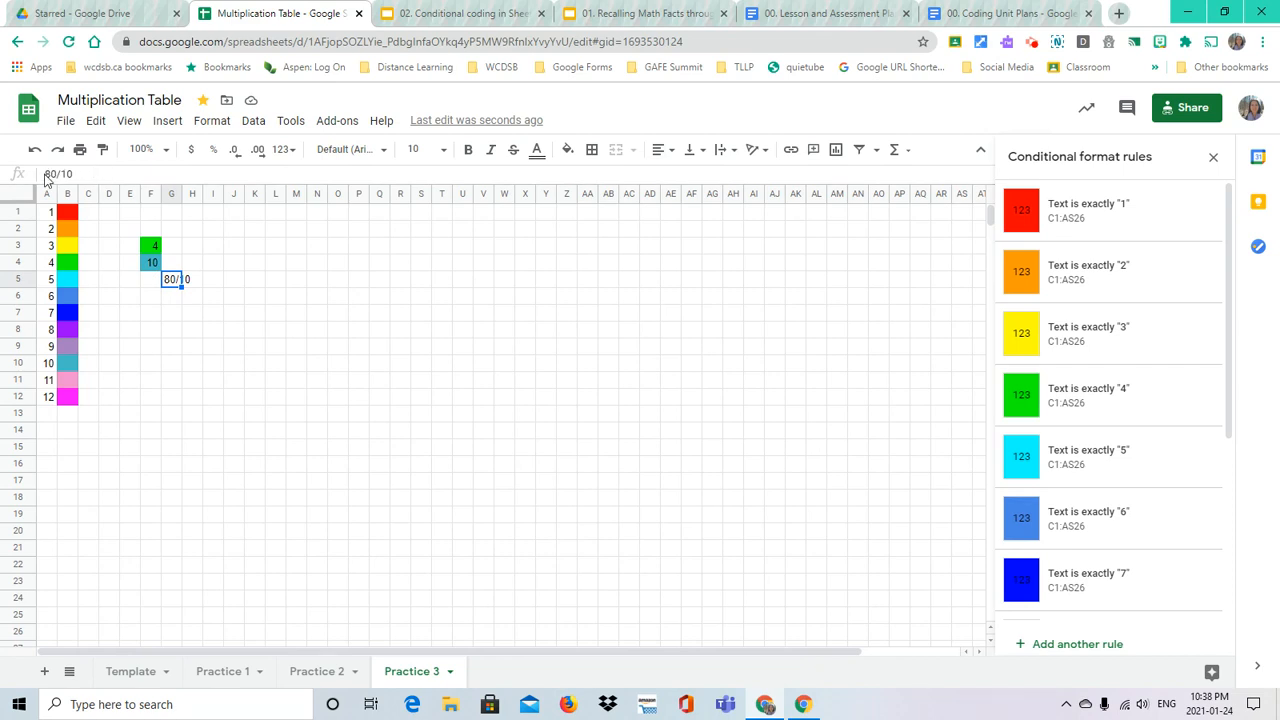
{"action": "double_click", "coordinate": [176, 281]}
{"action": "left_click", "coordinate": [165, 277]}
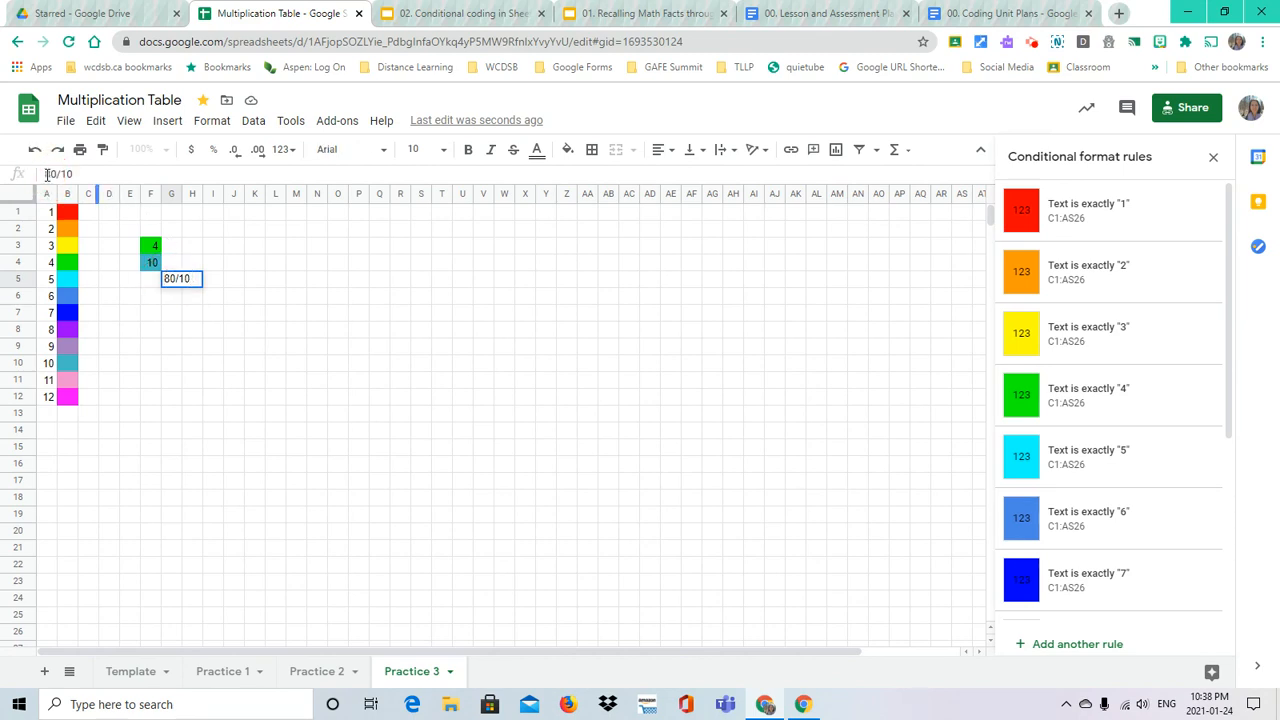
{"action": "left_click", "coordinate": [47, 174]}
{"action": "type", "text": "="}
{"action": "key", "text": "Return"}
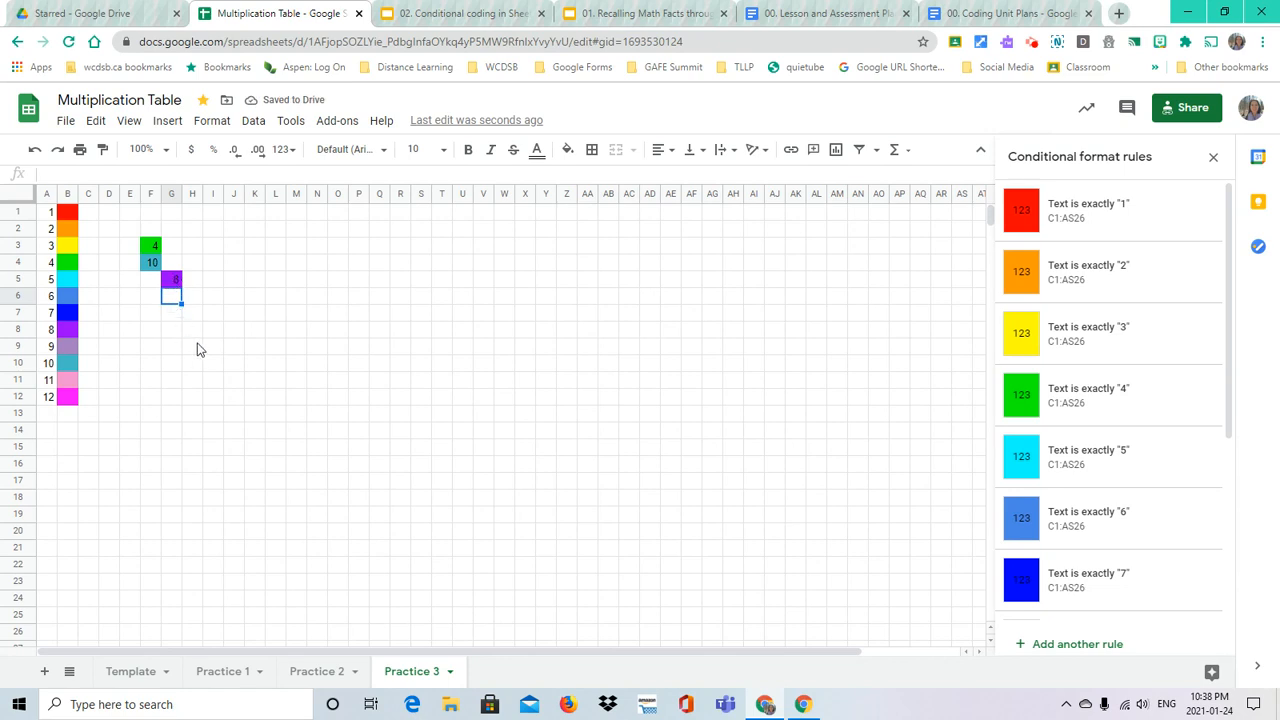
Enter the addition formula =6+4 in cell H8
{"action": "key", "text": "Right"}
{"action": "key", "text": "Down"}
{"action": "key", "text": "Down"}
{"action": "type", "text": "=6"}
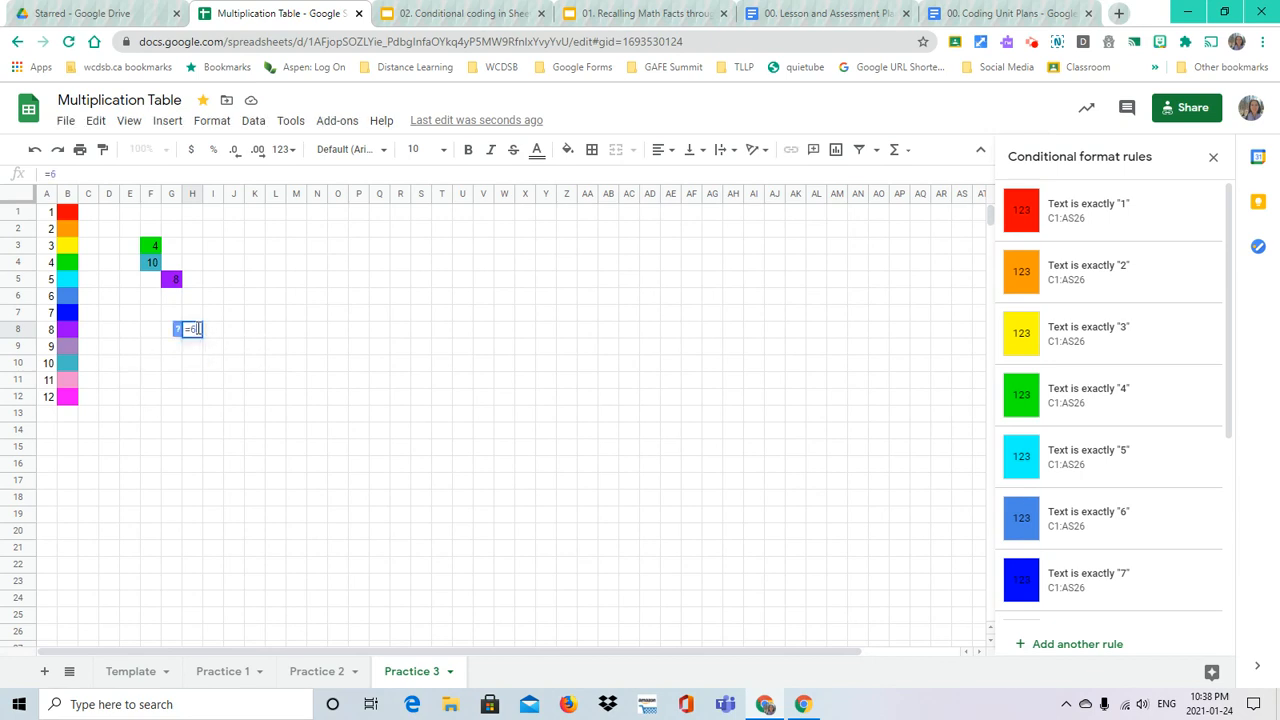
{"action": "type", "text": "+4"}
{"action": "key", "text": "Return"}
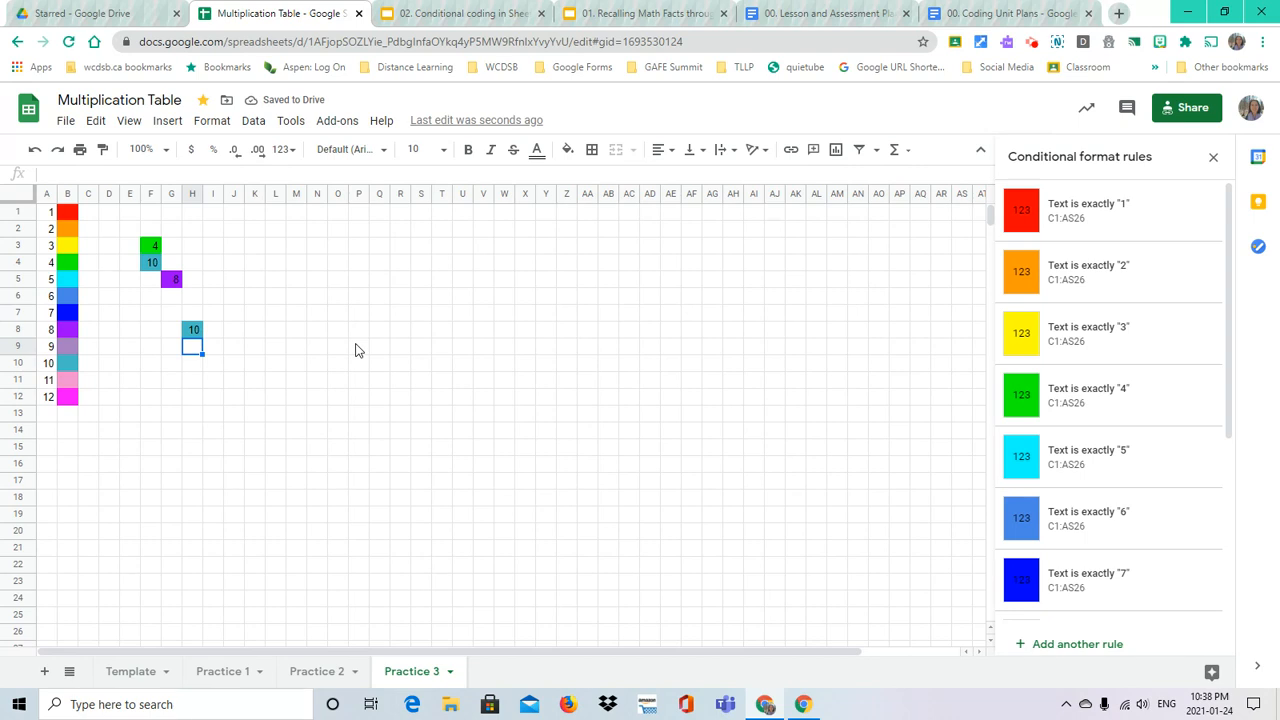
Enter the subtraction formula =20-8 in cell H9 of the Practice 3 sheet
{"action": "type", "text": "="}
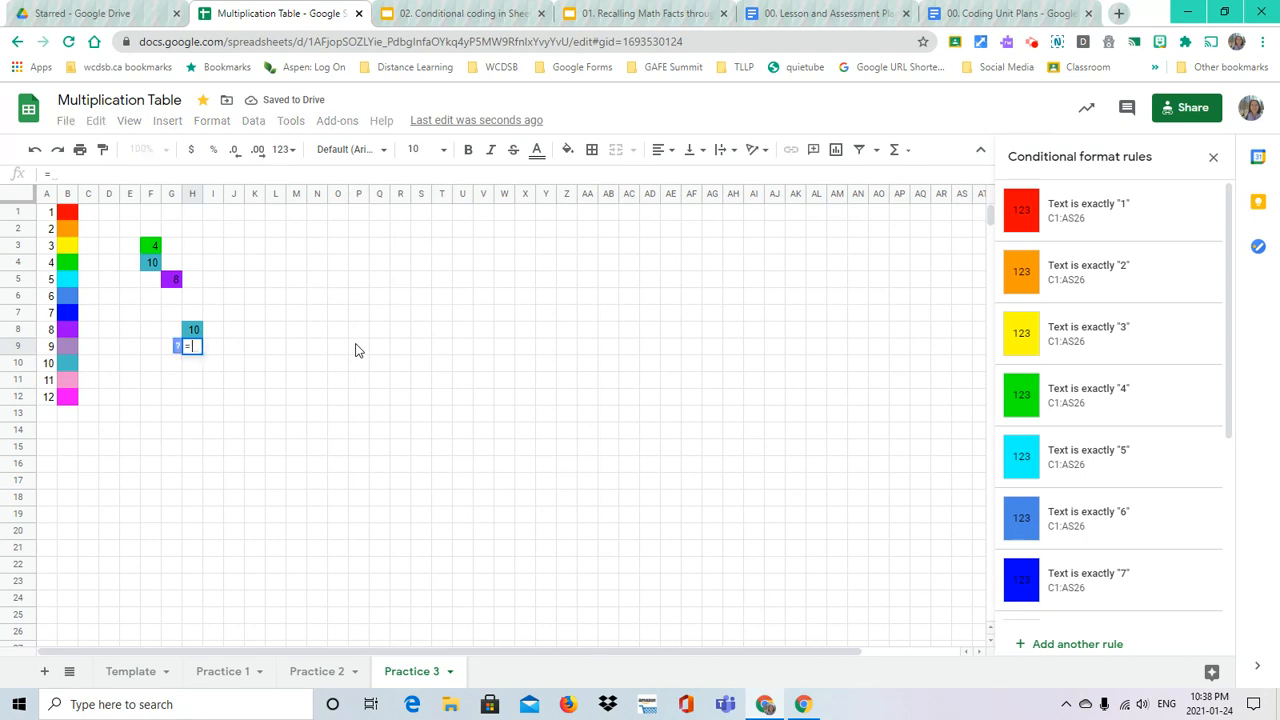
{"action": "type", "text": "20"}
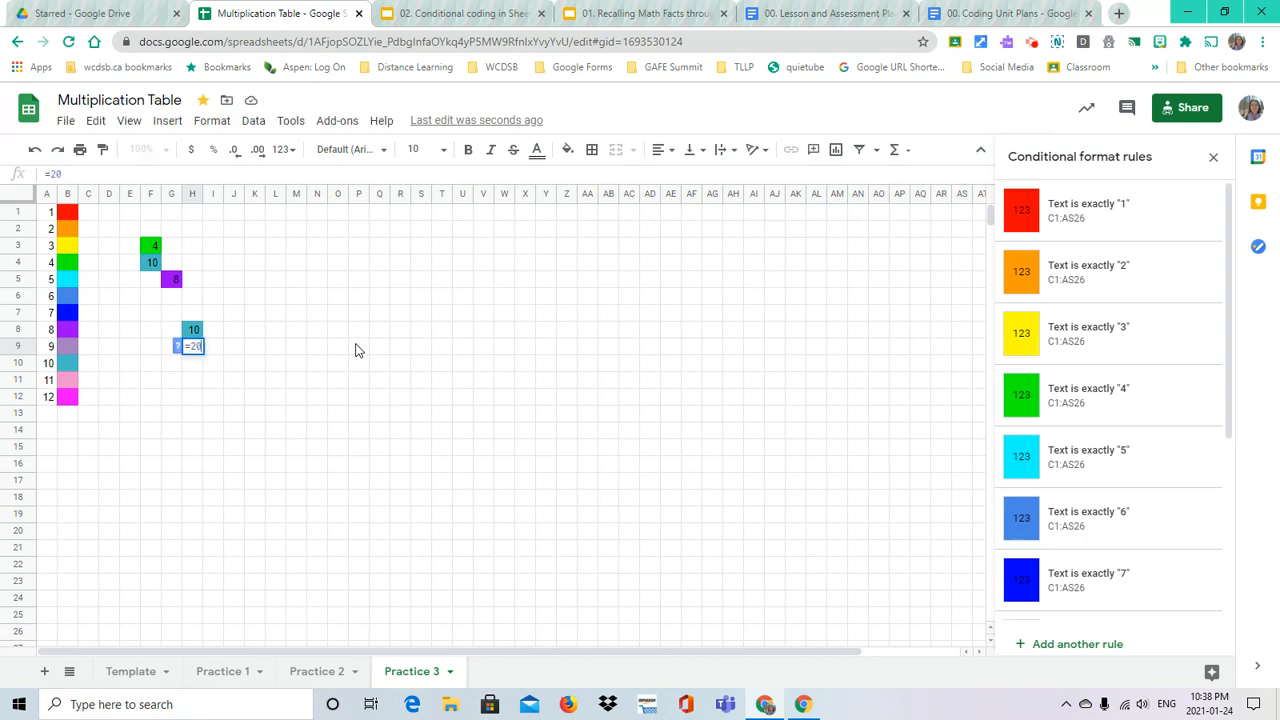
{"action": "type", "text": "-"}
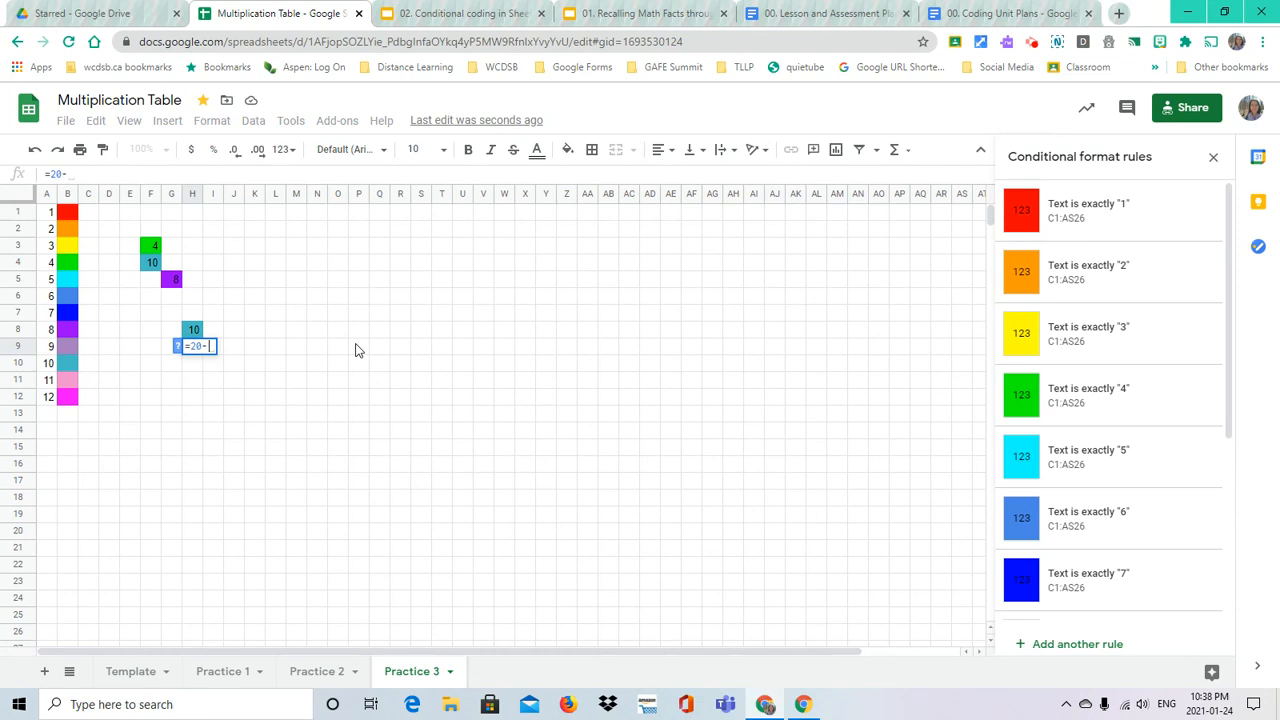
{"action": "type", "text": "8"}
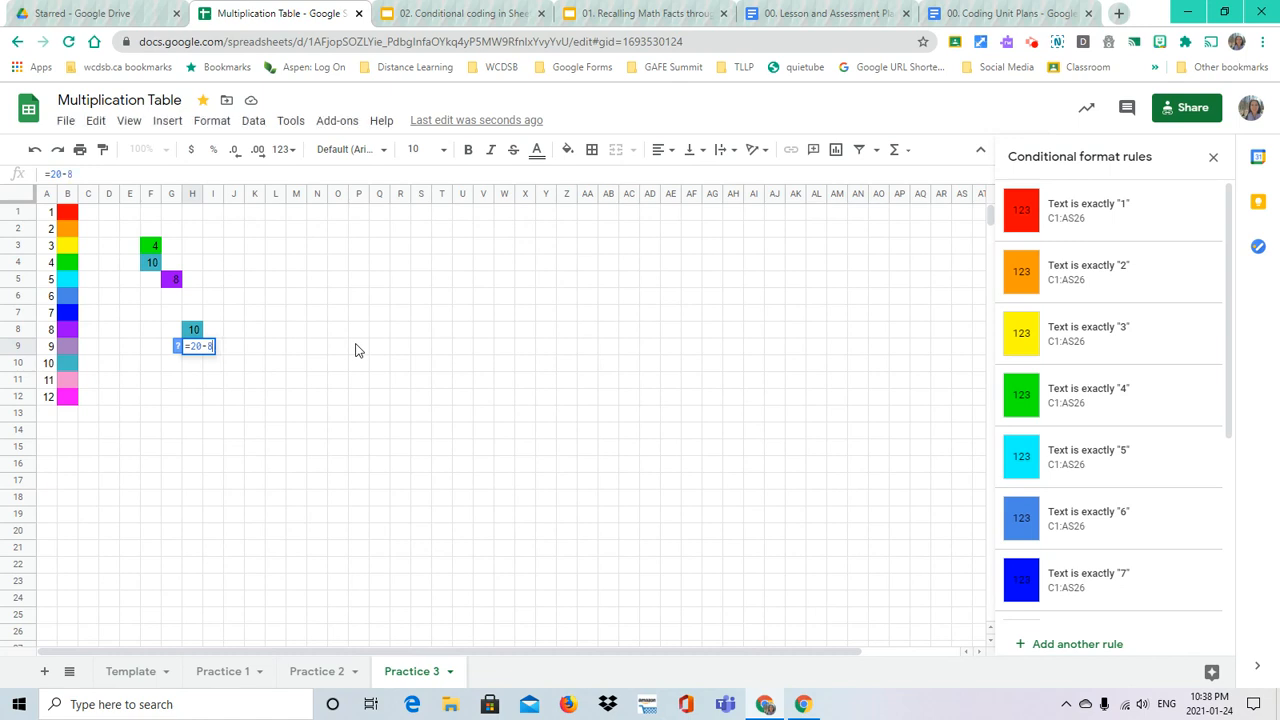
{"action": "key", "text": "Return"}
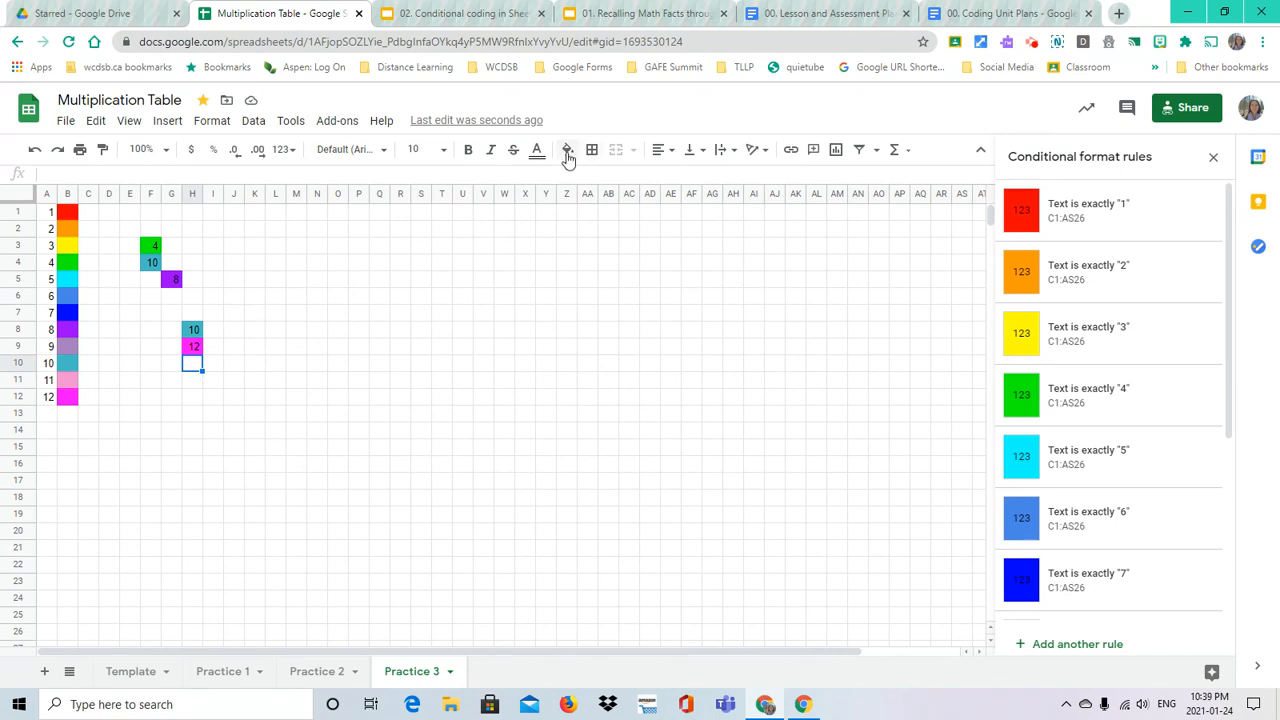
Fill the empty cell O5 with orange directly, without entering a formula
{"action": "left_click", "coordinate": [340, 282]}
{"action": "left_click", "coordinate": [567, 149]}
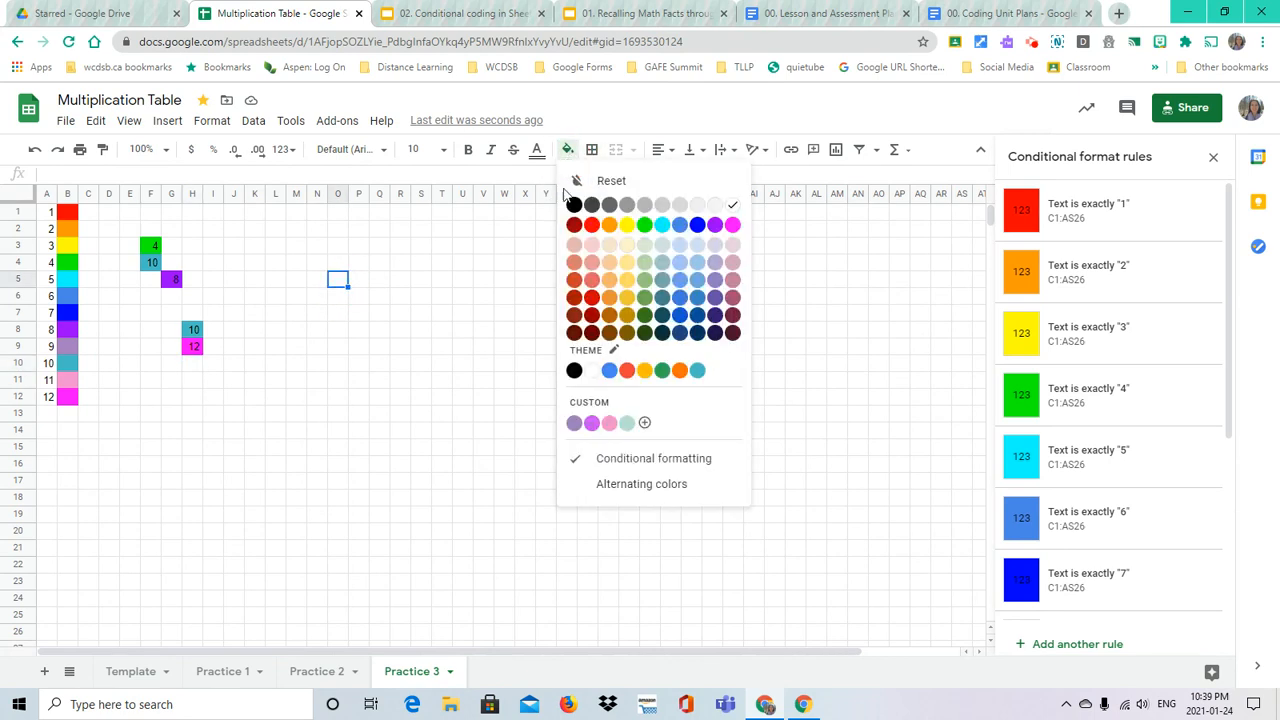
{"action": "left_click", "coordinate": [604, 229]}
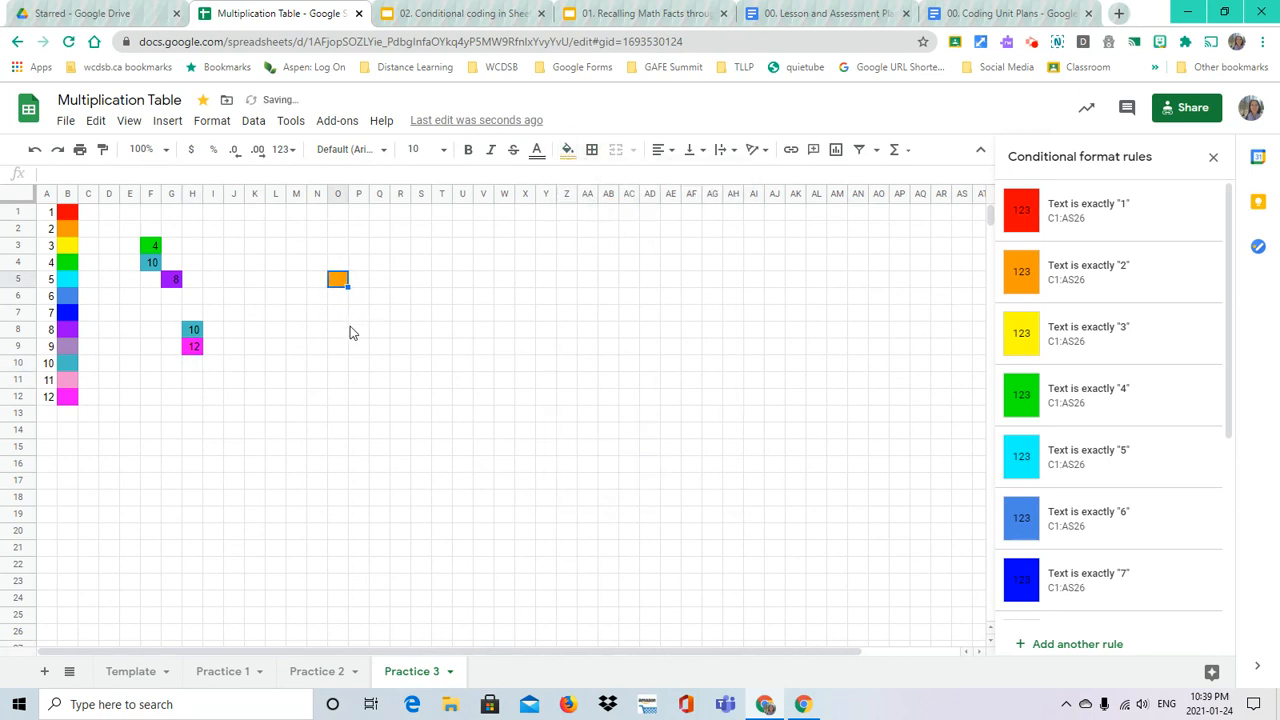
Compare the underlying content of the manually coloured cell O5 with the formula in cell H8
{"action": "left_click", "coordinate": [358, 296]}
{"action": "left_click", "coordinate": [341, 282]}
{"action": "left_click", "coordinate": [339, 286]}
{"action": "left_click_drag", "start_coordinate": [80, 177], "coordinate": [191, 180]}
{"action": "left_click", "coordinate": [192, 333]}
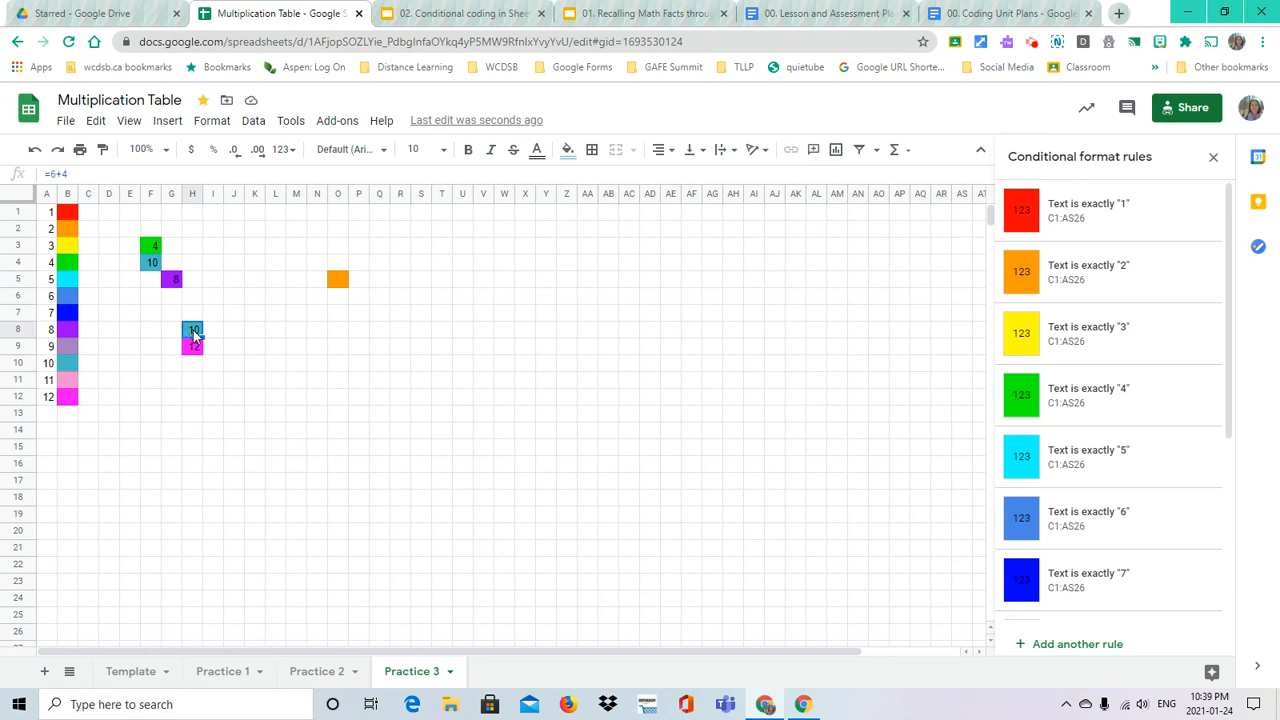
{"action": "left_click", "coordinate": [63, 175]}
{"action": "left_click", "coordinate": [101, 178]}
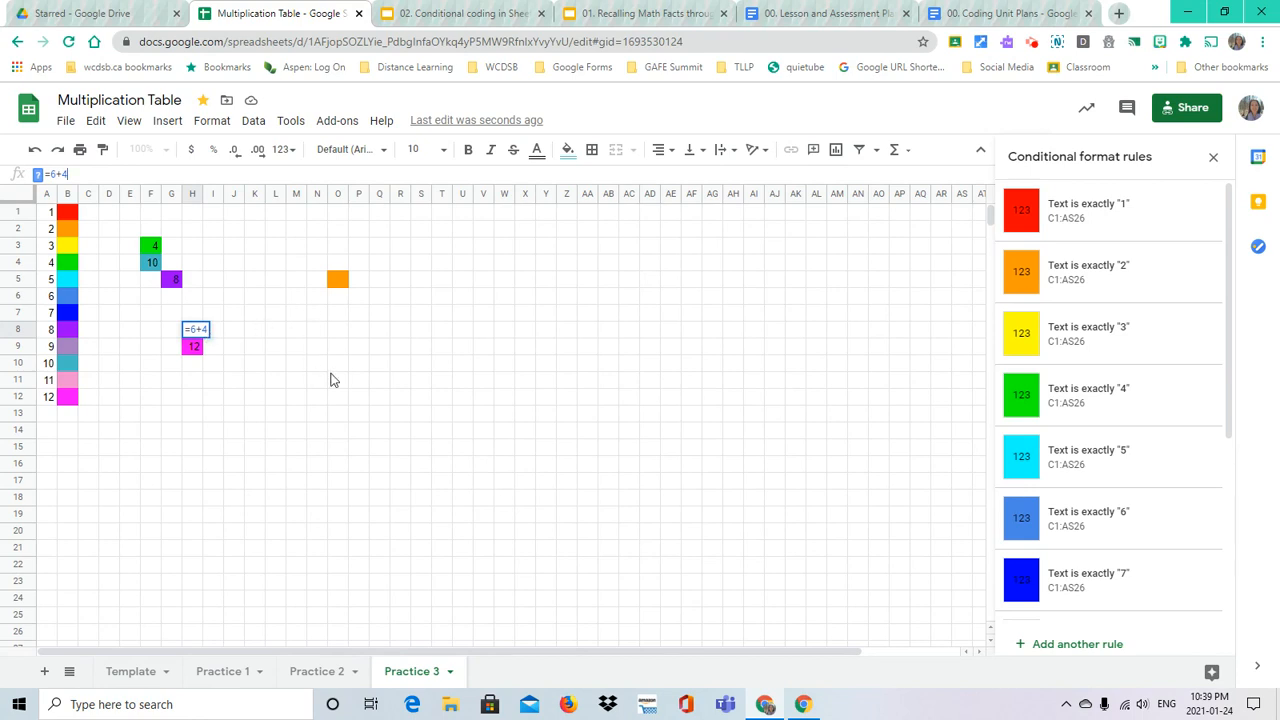
{"action": "left_click", "coordinate": [294, 365]}
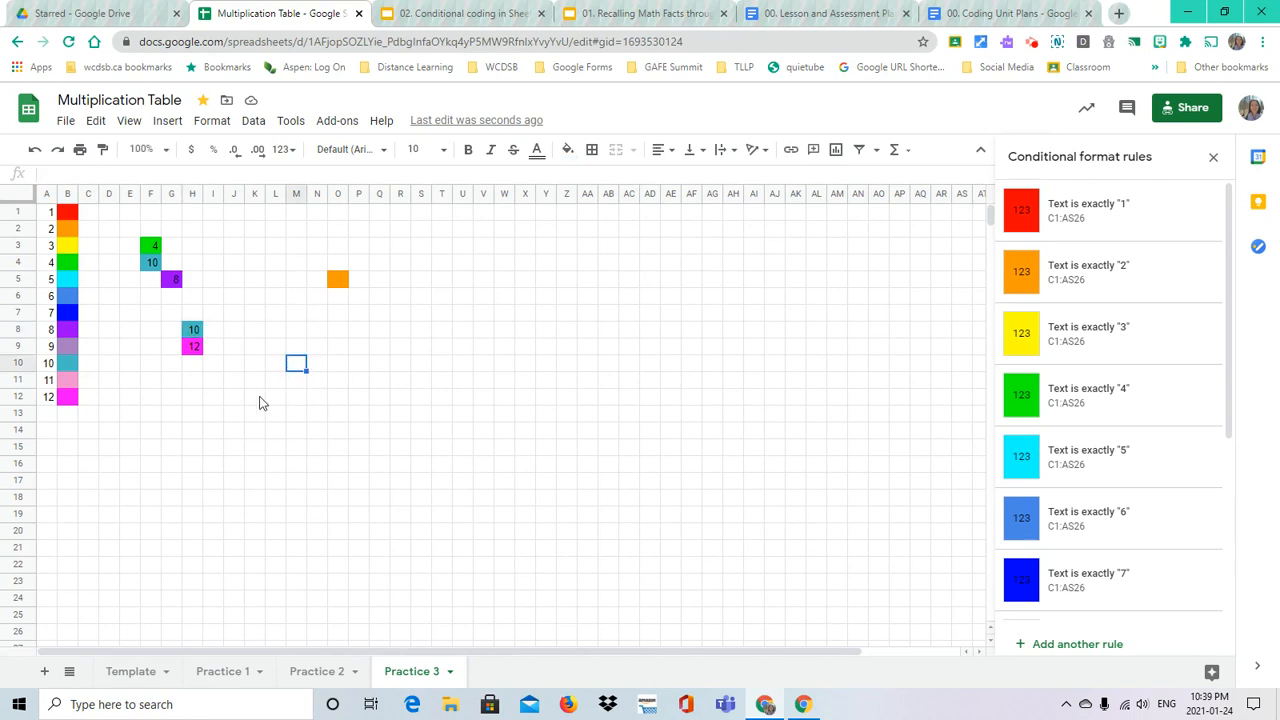
Clear the test equations from cells F4 and F3 and the rest of the range E3:U14
{"action": "left_click", "coordinate": [152, 265]}
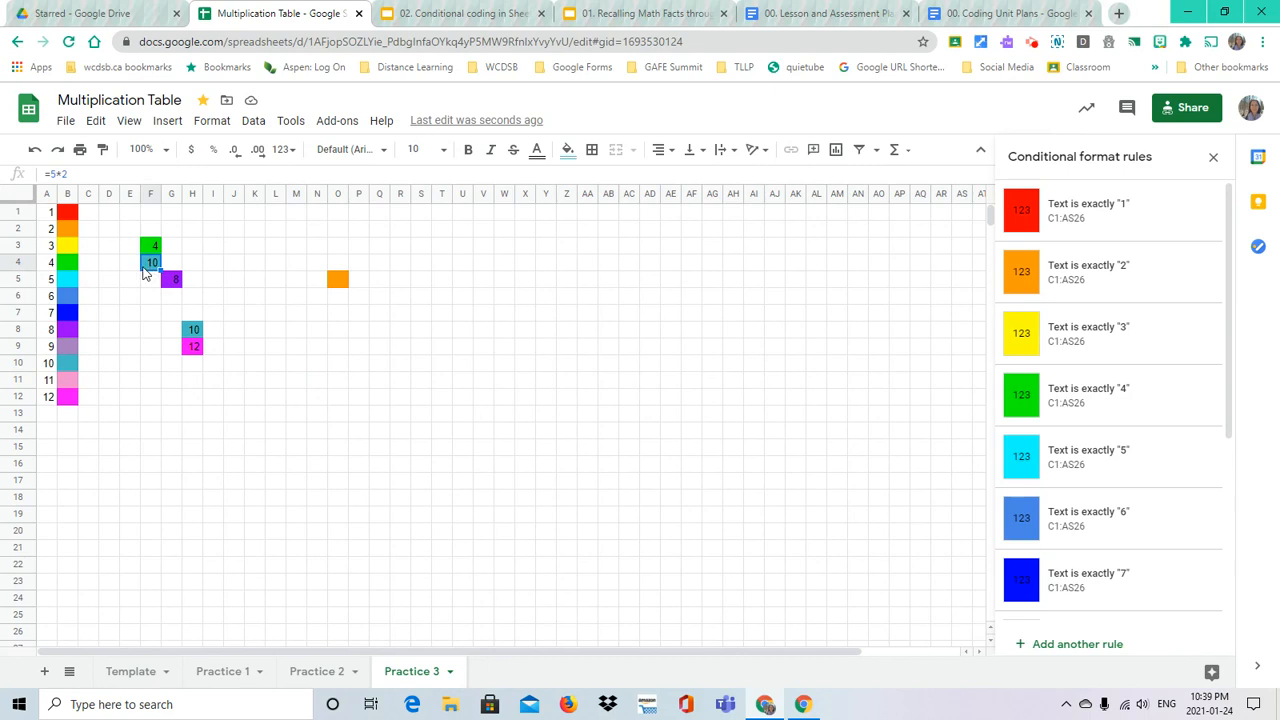
{"action": "key", "text": "Delete"}
{"action": "key", "text": "Up"}
{"action": "key", "text": "Delete"}
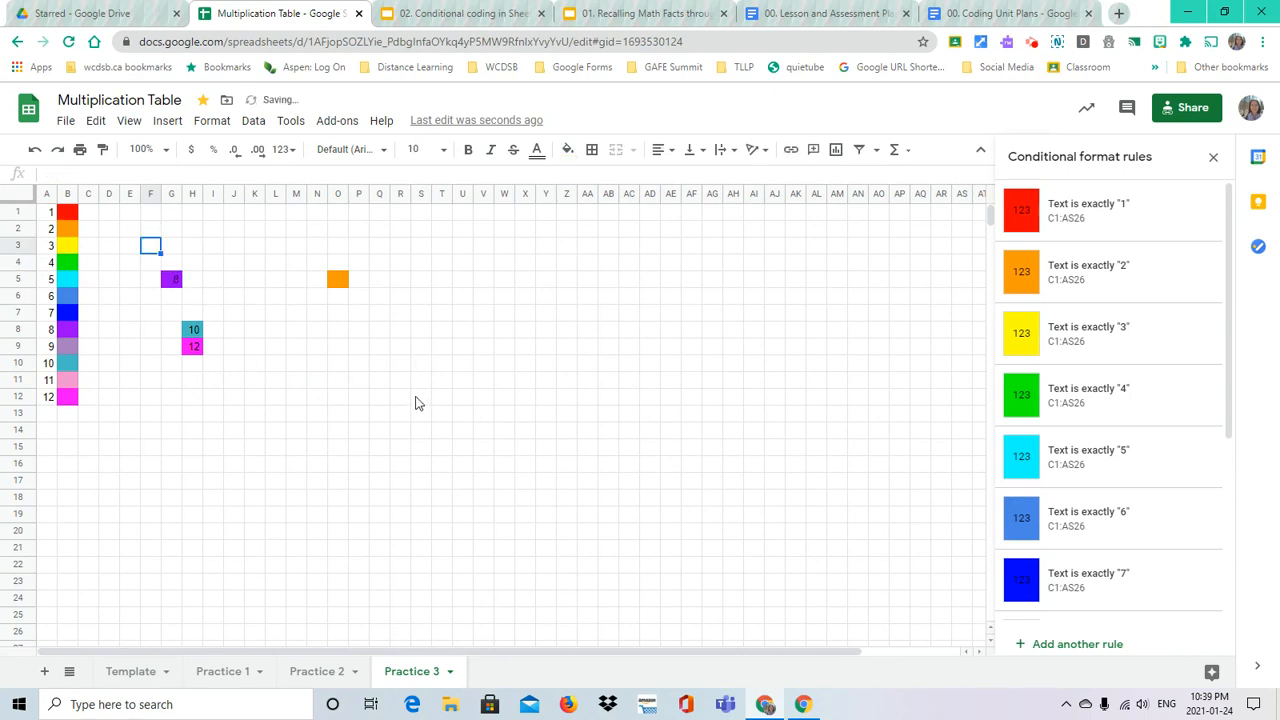
{"action": "left_click_drag", "start_coordinate": [462, 432], "coordinate": [125, 245]}
{"action": "key", "text": "Delete"}
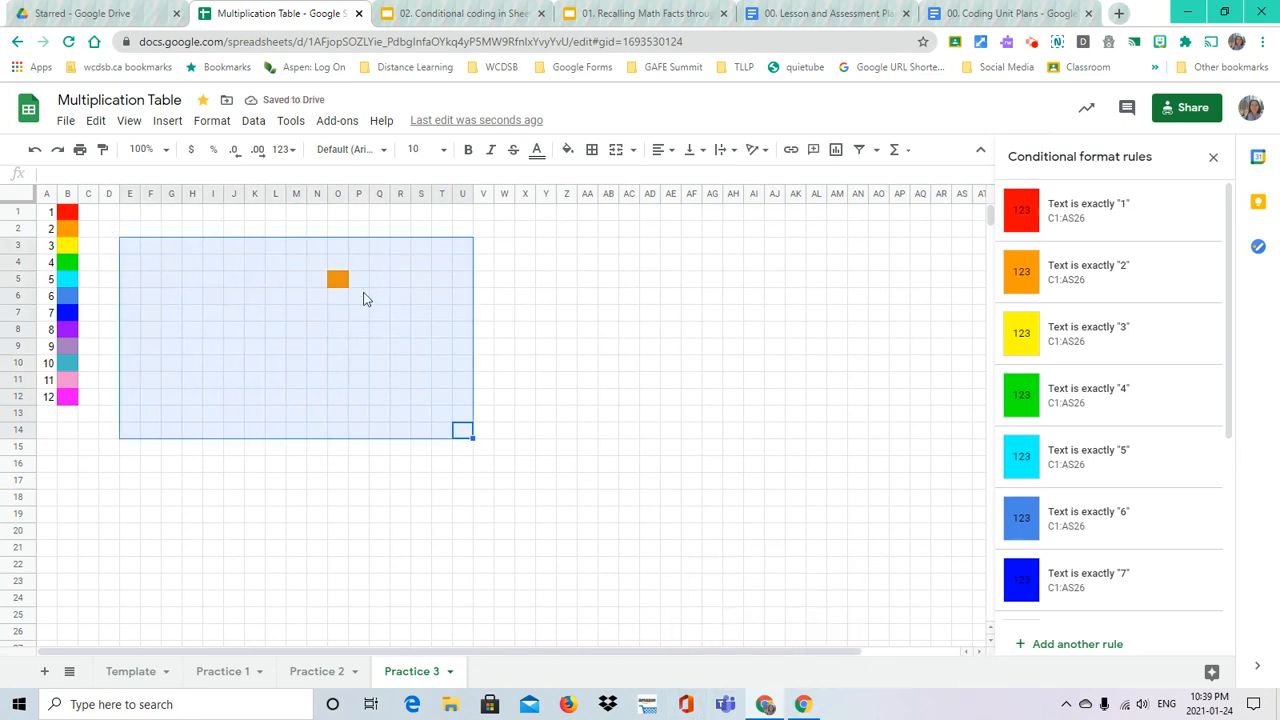
Reset the manual orange fill of cell O5 to no colour
{"action": "left_click", "coordinate": [340, 284]}
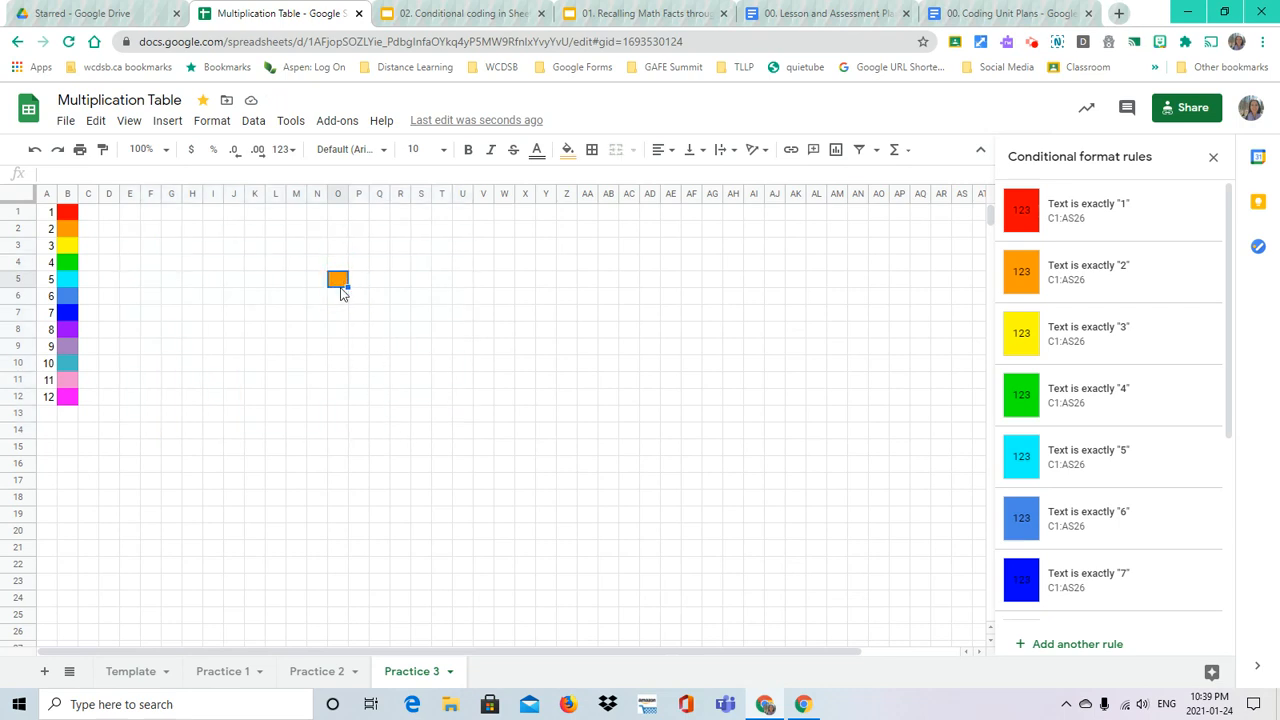
{"action": "left_click", "coordinate": [570, 150]}
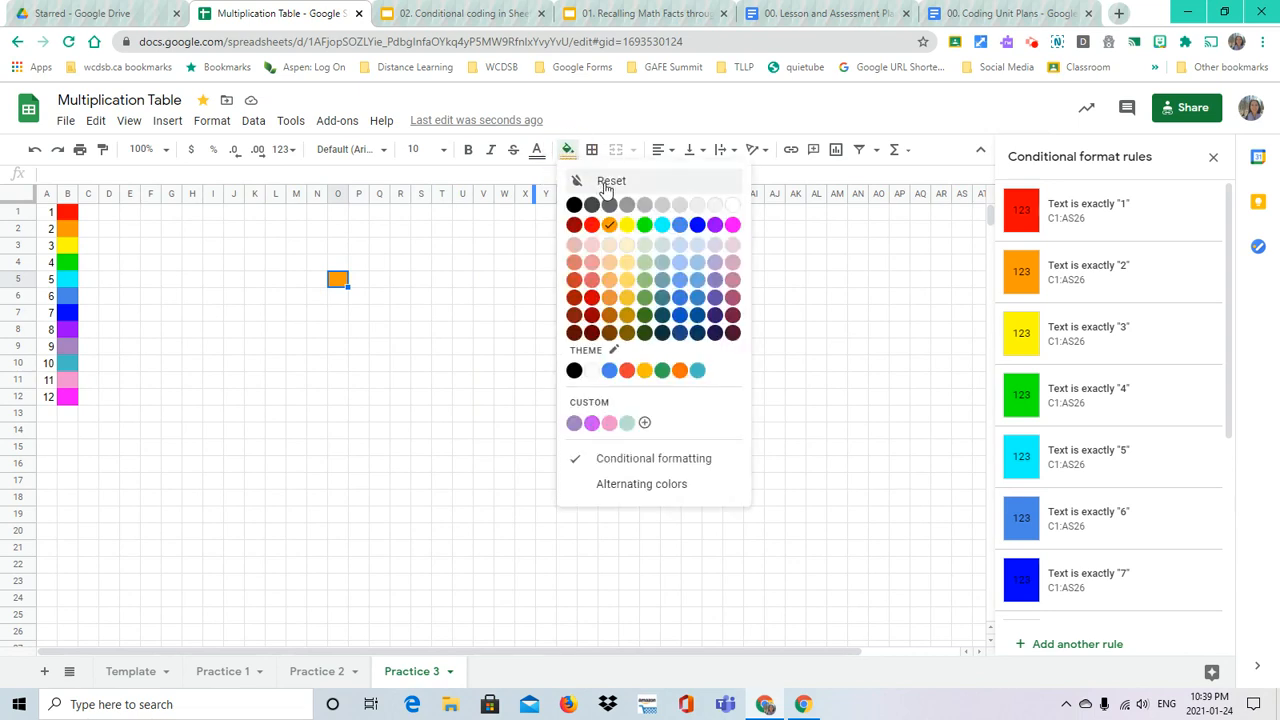
{"action": "left_click", "coordinate": [605, 184]}
{"action": "left_click", "coordinate": [382, 299]}
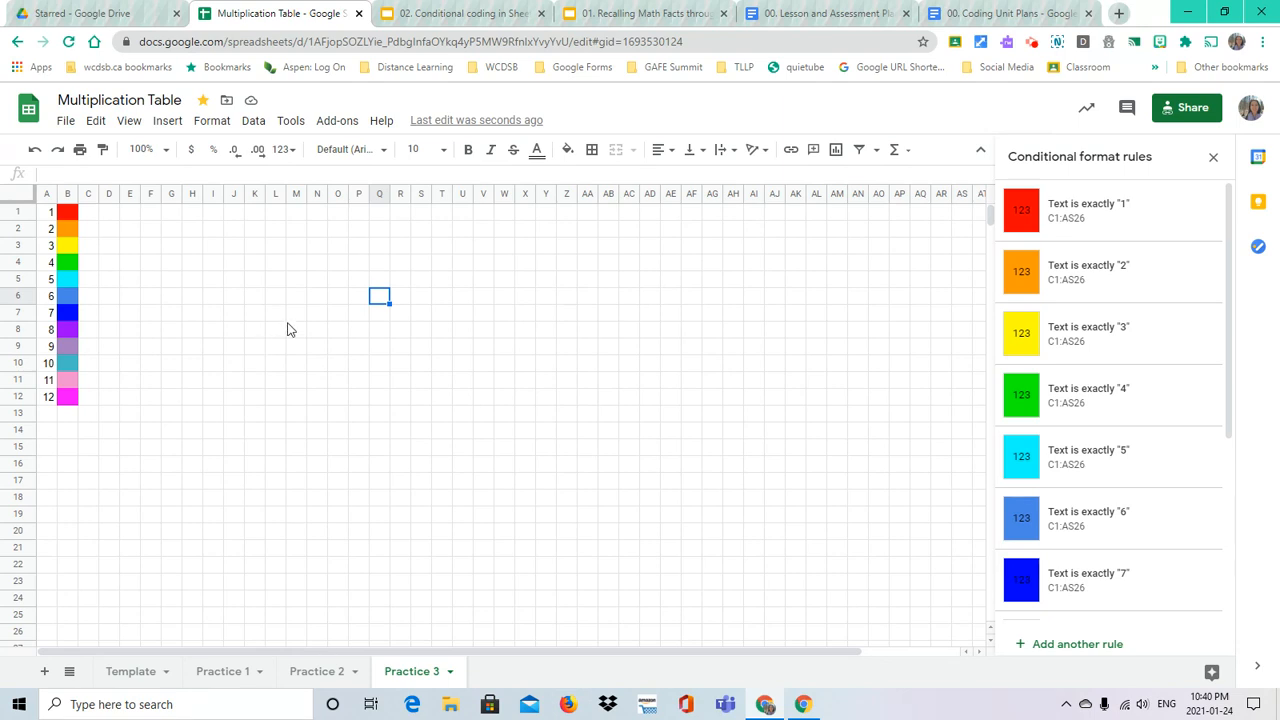
Enter the division formula =12/4 in cell P6 as the start of a pixel-art square
{"action": "left_click", "coordinate": [357, 296]}
{"action": "left_click_drag", "start_coordinate": [390, 317], "coordinate": [628, 532]}
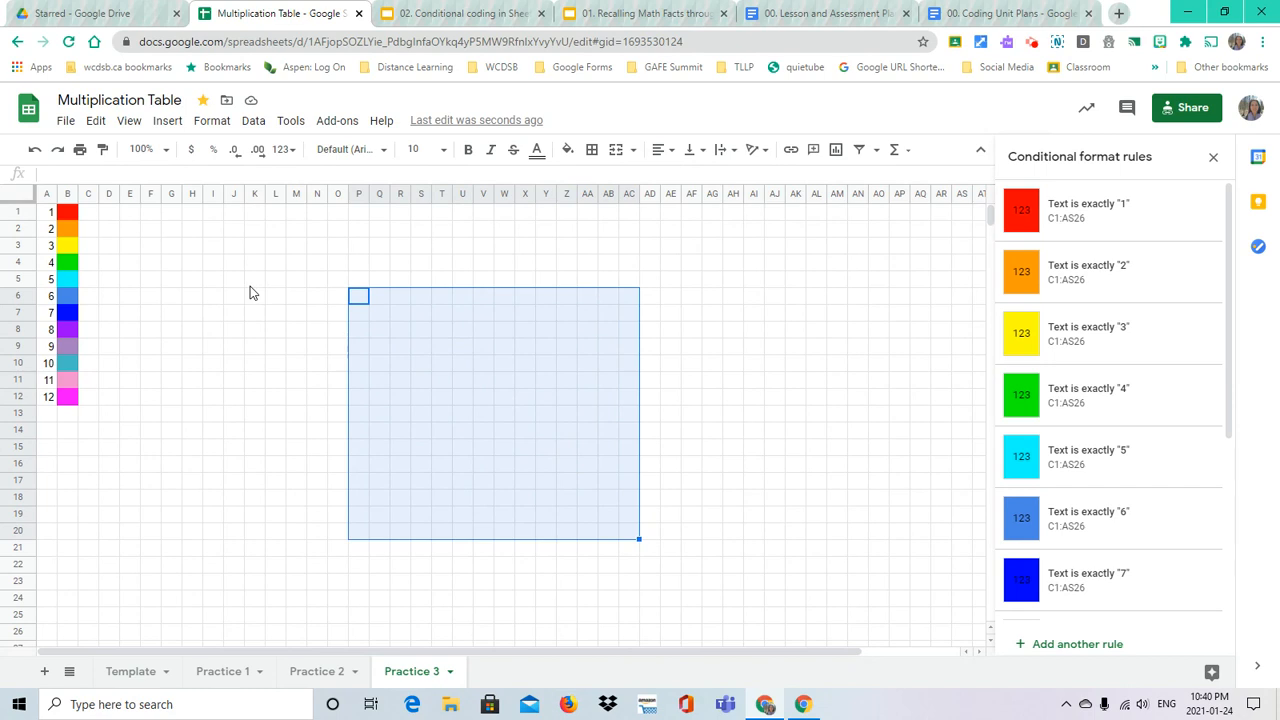
{"action": "type", "text": "="}
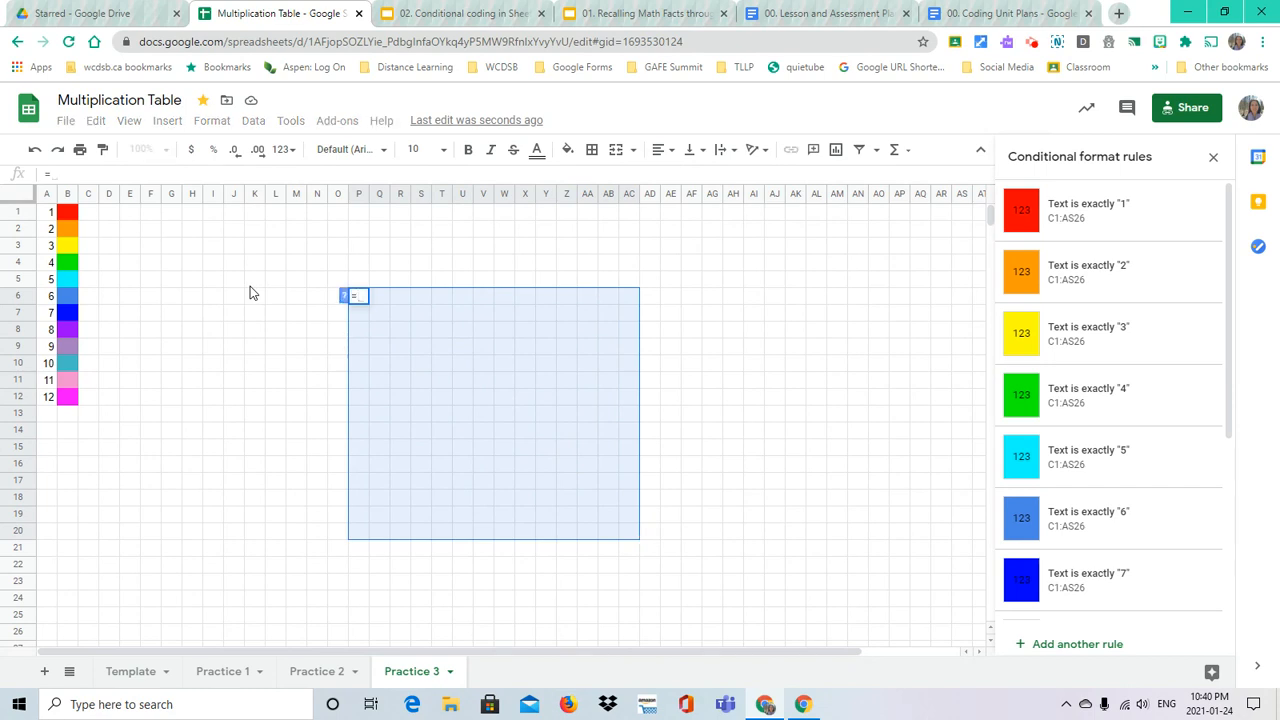
{"action": "type", "text": "12/4"}
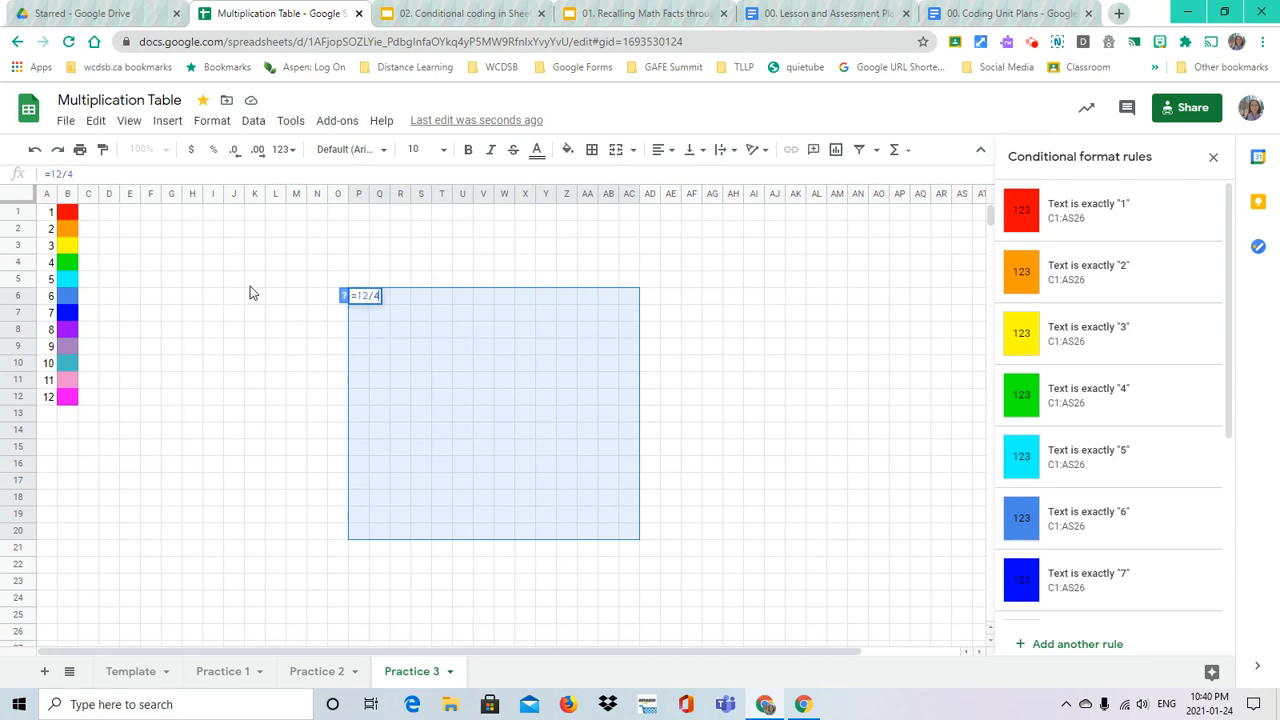
{"action": "key", "text": "Return"}
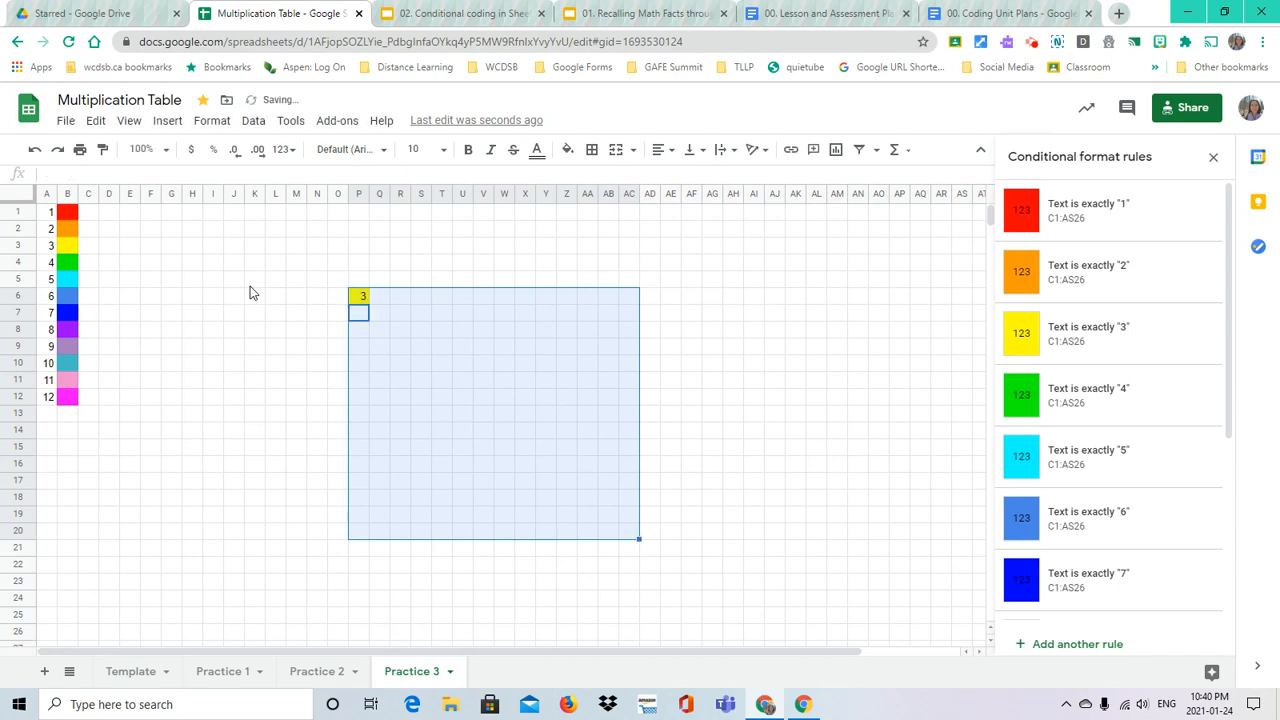
Copy the formula in P6 across row 6 to Y6 and down column P to P16
{"action": "left_click", "coordinate": [358, 297]}
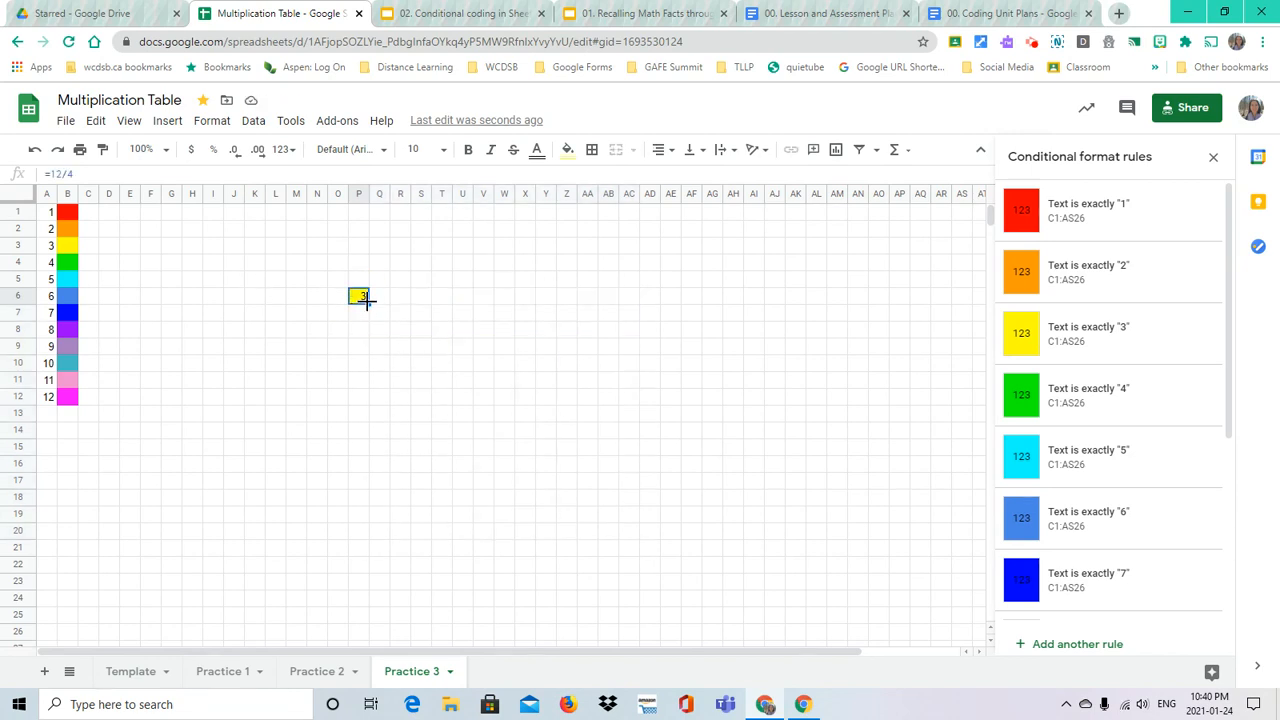
{"action": "left_click_drag", "start_coordinate": [366, 304], "coordinate": [554, 440]}
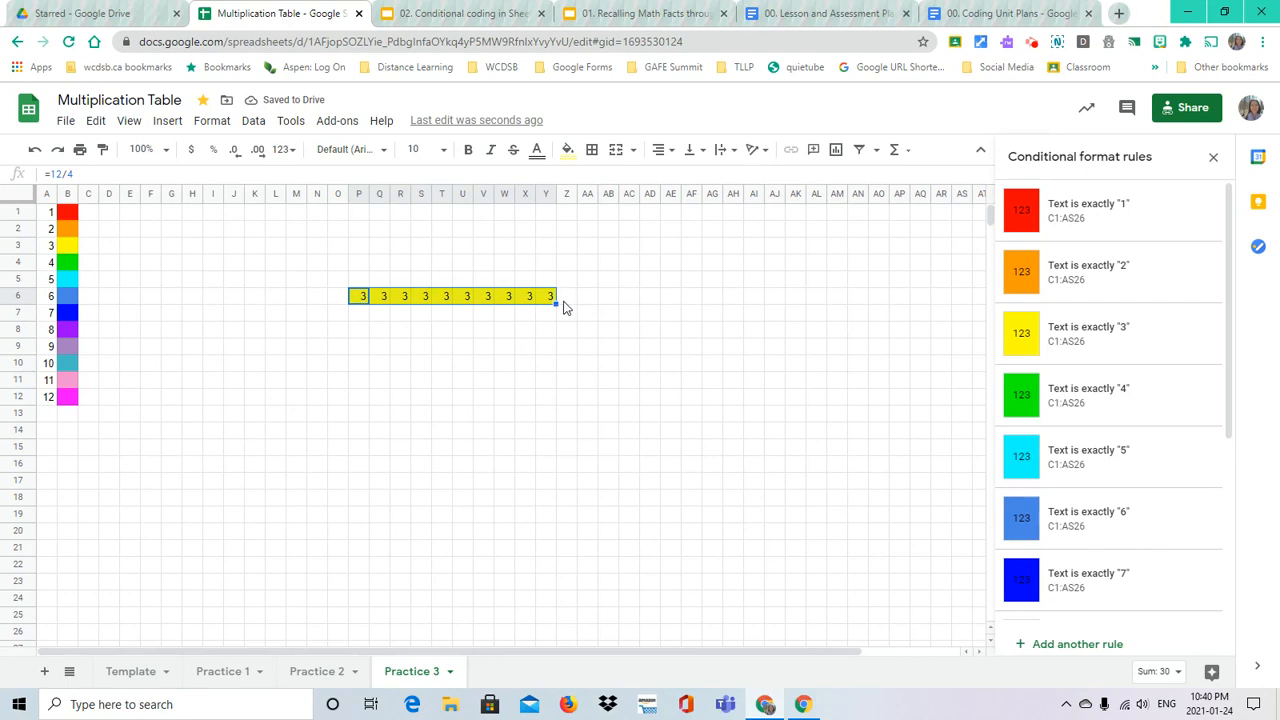
{"action": "left_click", "coordinate": [355, 318]}
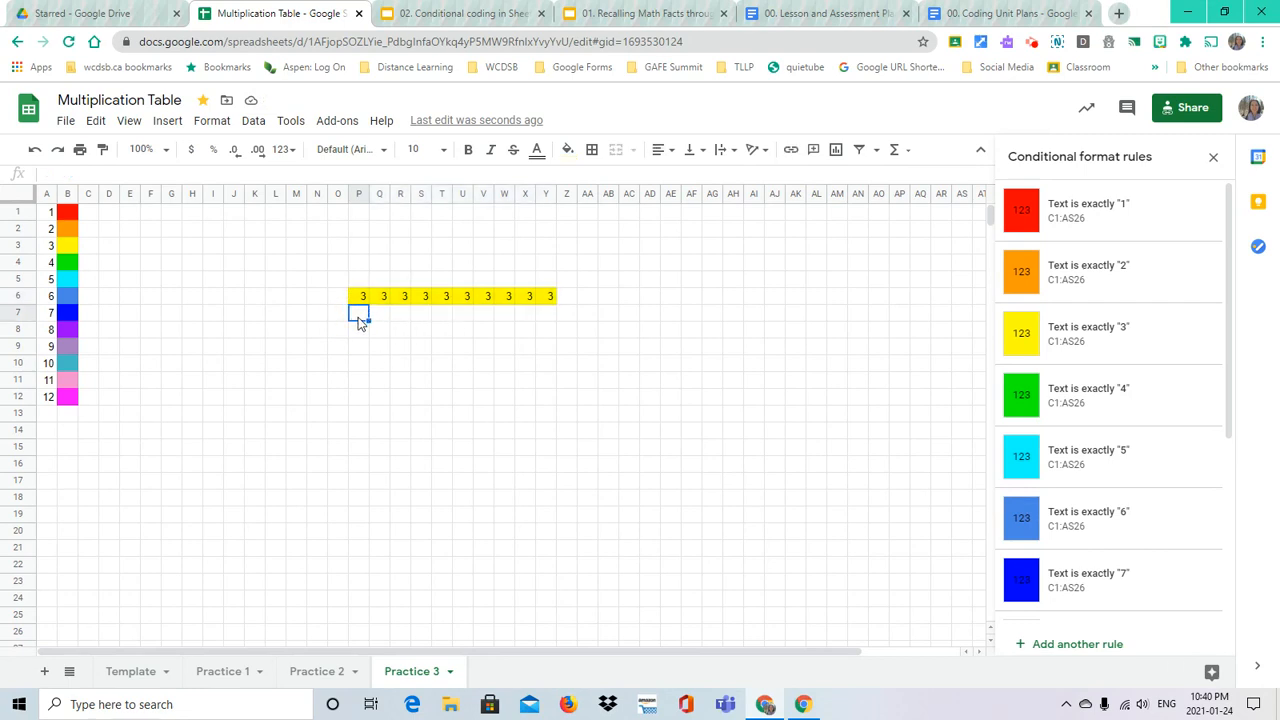
{"action": "key", "text": "Up"}
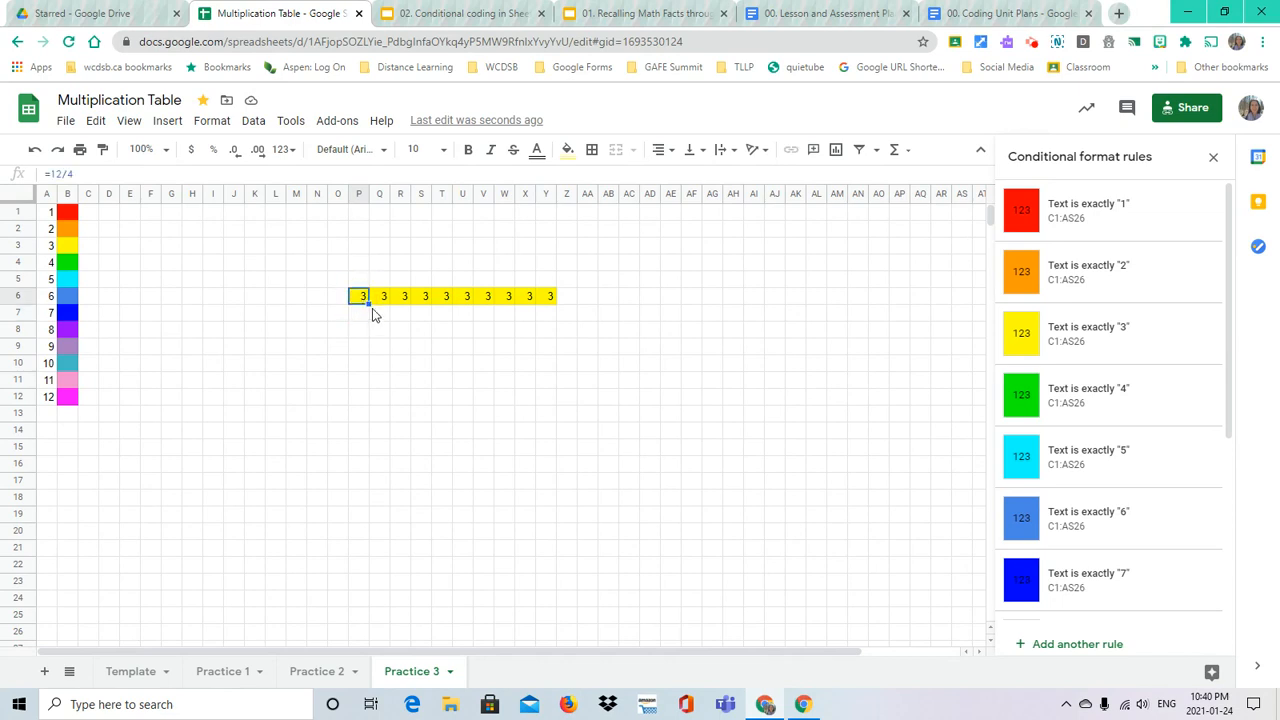
{"action": "left_click_drag", "start_coordinate": [369, 302], "coordinate": [366, 473]}
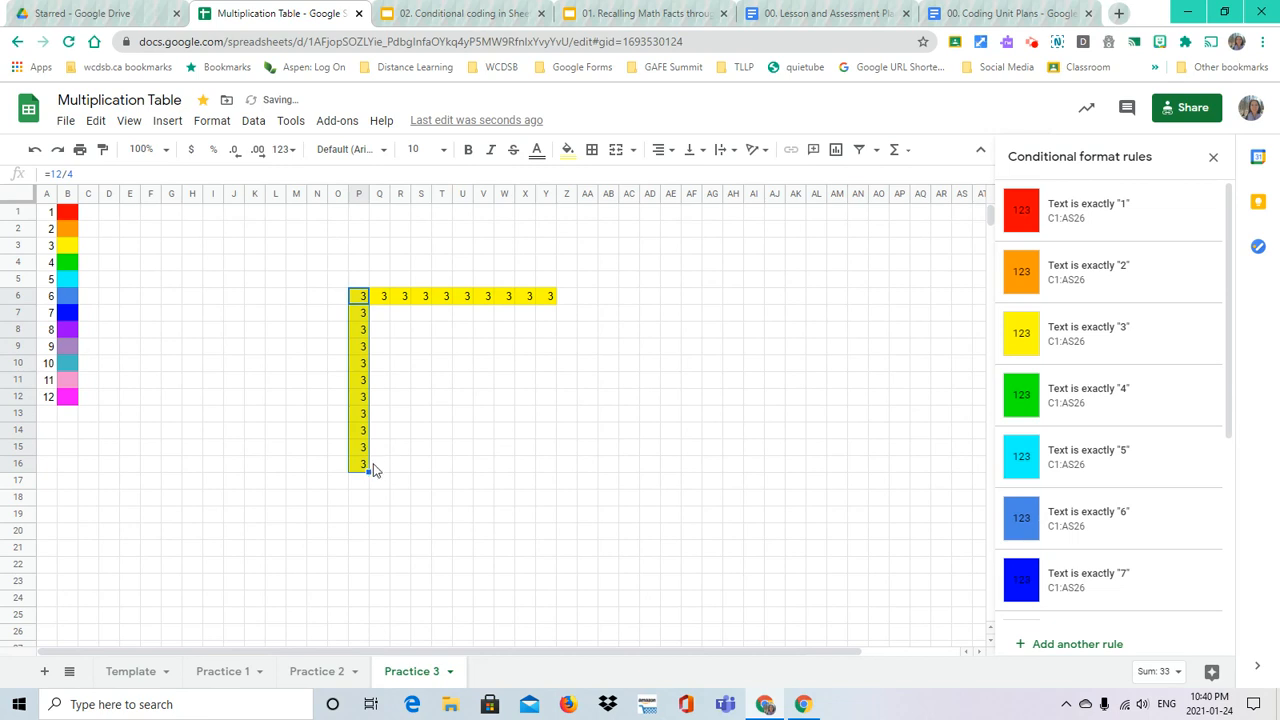
Complete the square's border by copying the formula from P16 across to Y16 and from Y6 down column Y
{"action": "left_click", "coordinate": [373, 465]}
{"action": "left_click", "coordinate": [362, 468]}
{"action": "left_click_drag", "start_coordinate": [368, 471], "coordinate": [553, 472]}
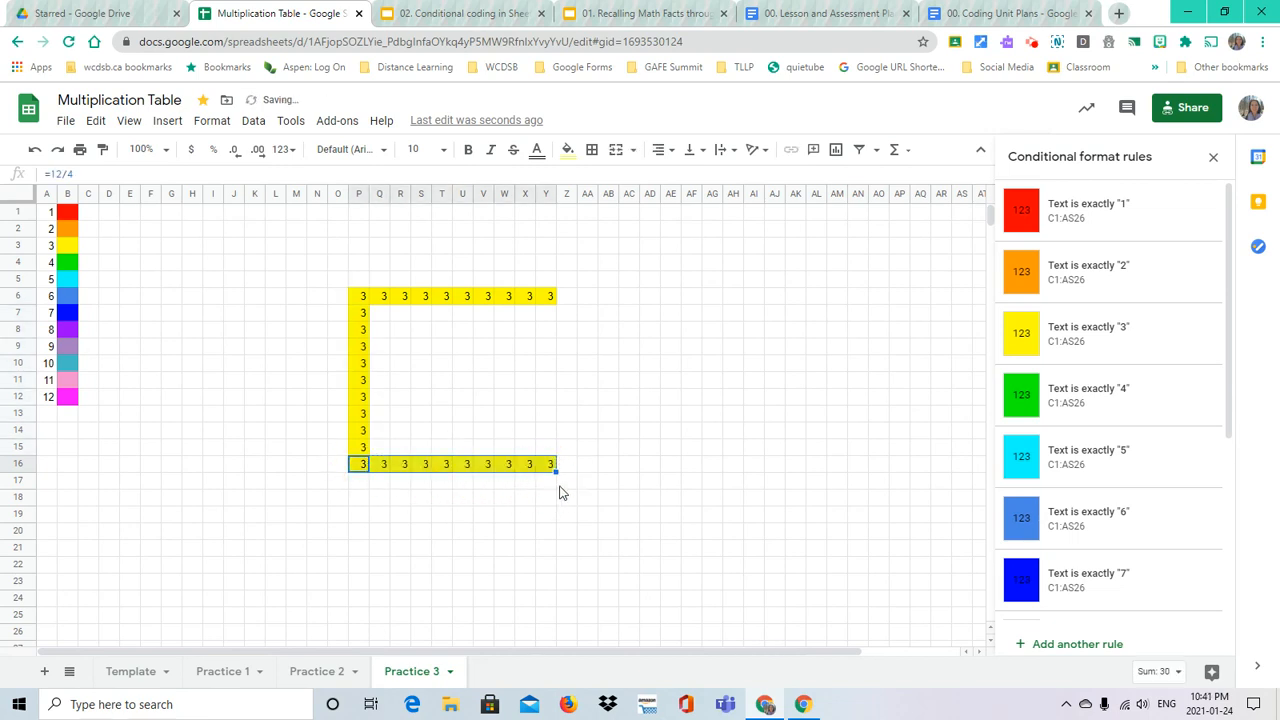
{"action": "left_click", "coordinate": [549, 318]}
{"action": "left_click", "coordinate": [549, 300]}
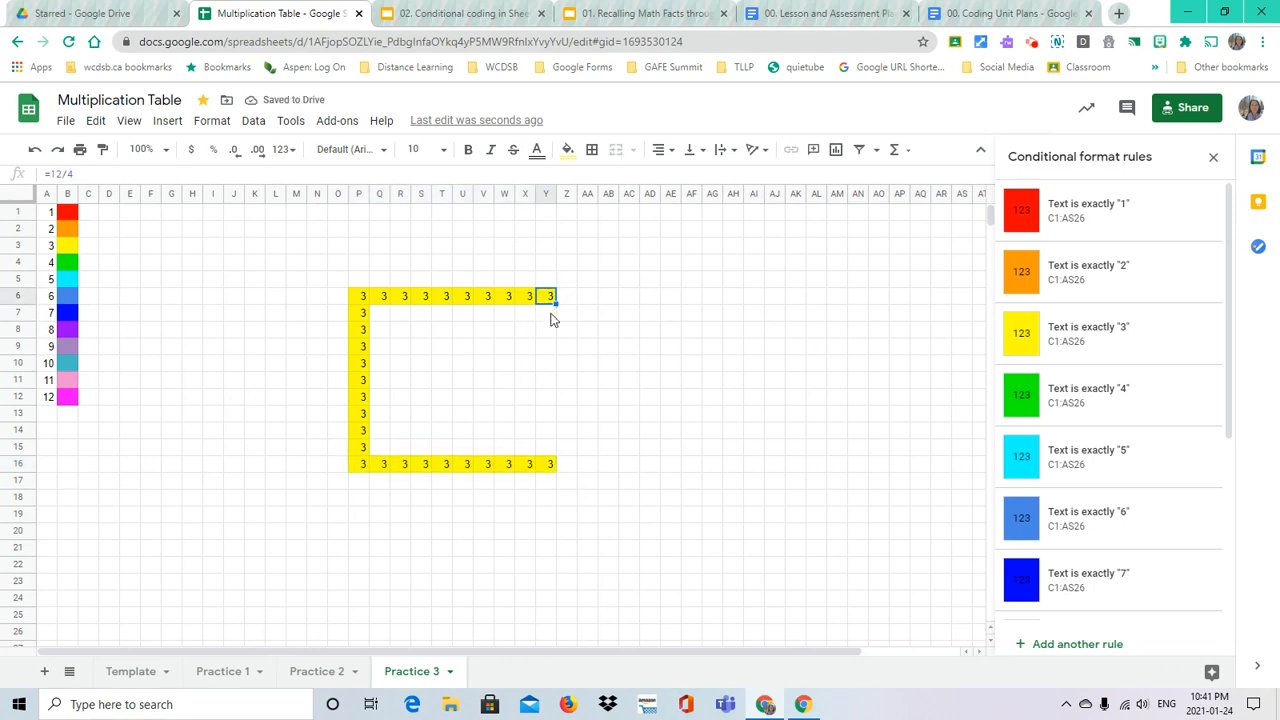
{"action": "left_click_drag", "start_coordinate": [555, 303], "coordinate": [548, 458]}
{"action": "left_click", "coordinate": [570, 397]}
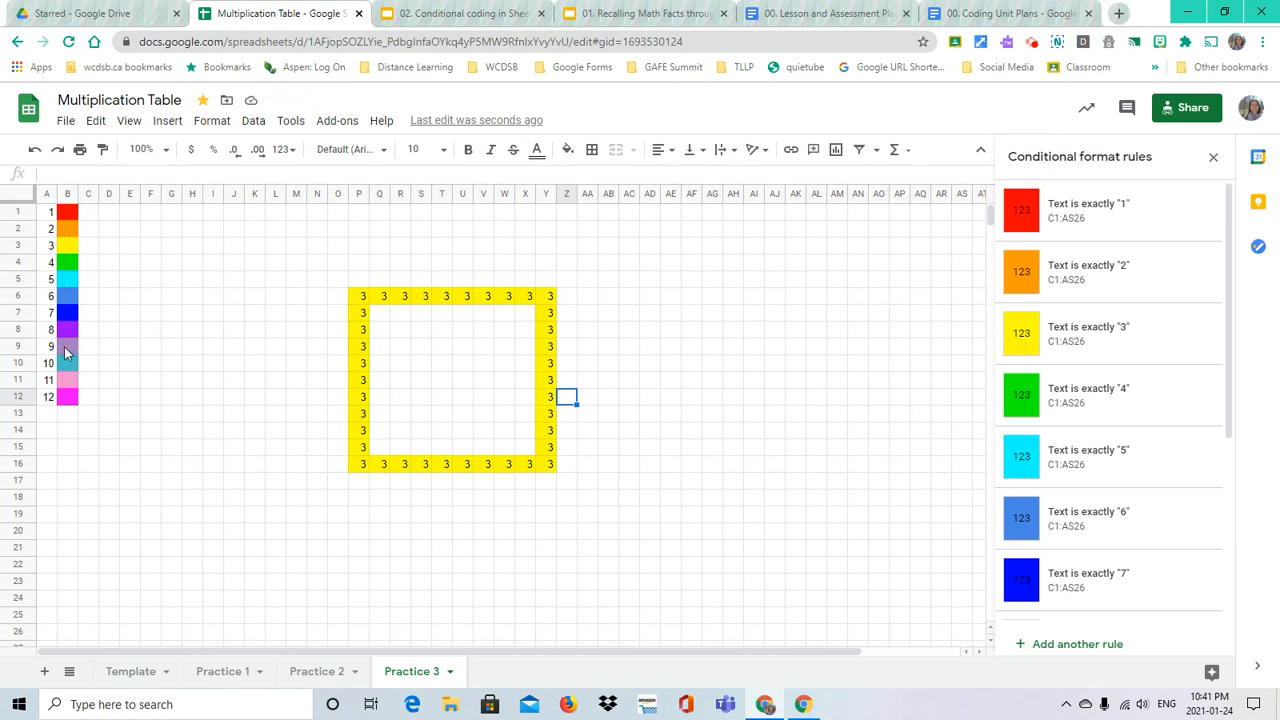
Change the fill colour of the "Text is exactly 9" conditional format rule to black and save the rule
{"action": "scroll", "coordinate": [1085, 412], "scroll_direction": "down", "scroll_amount": 3}
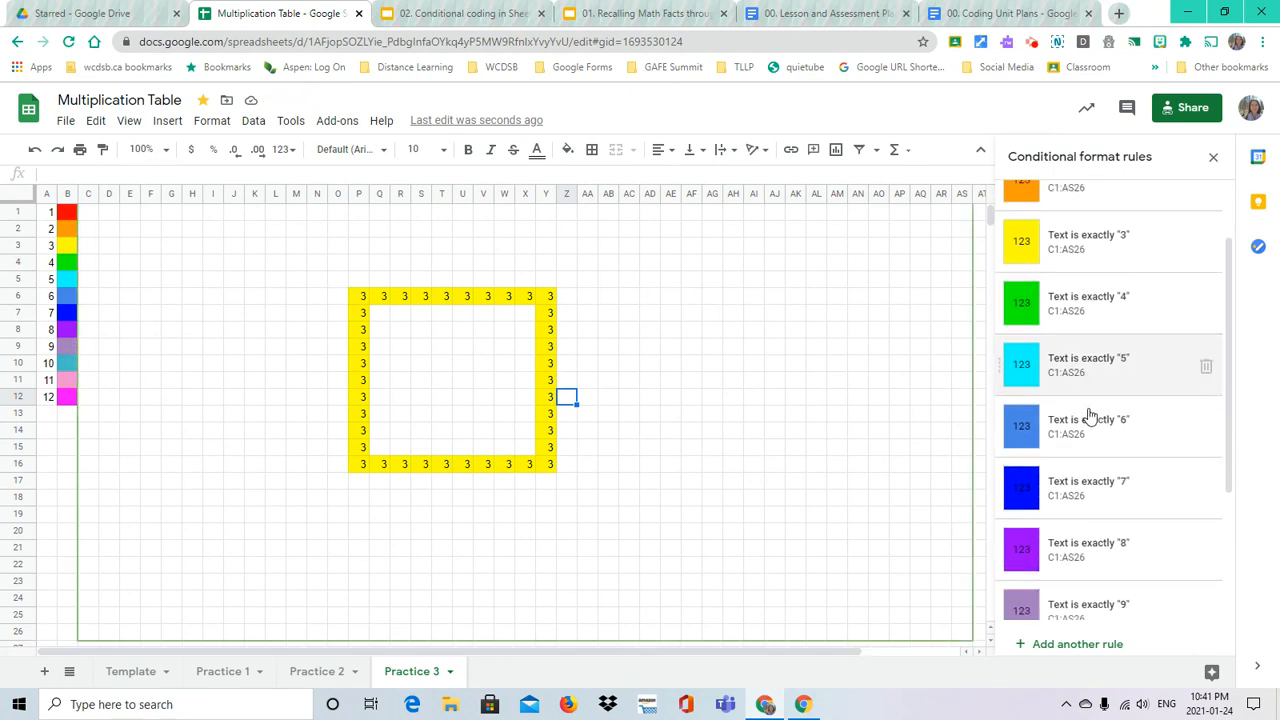
{"action": "left_click", "coordinate": [1055, 412]}
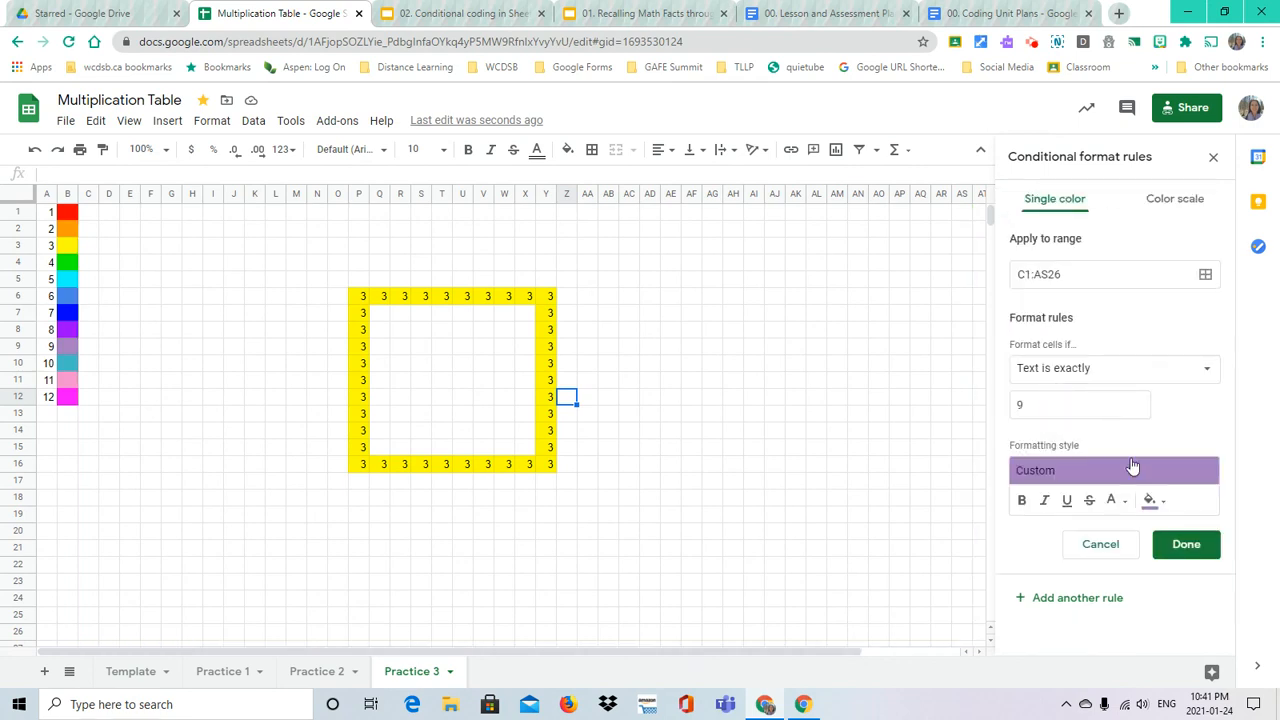
{"action": "left_click", "coordinate": [1152, 504]}
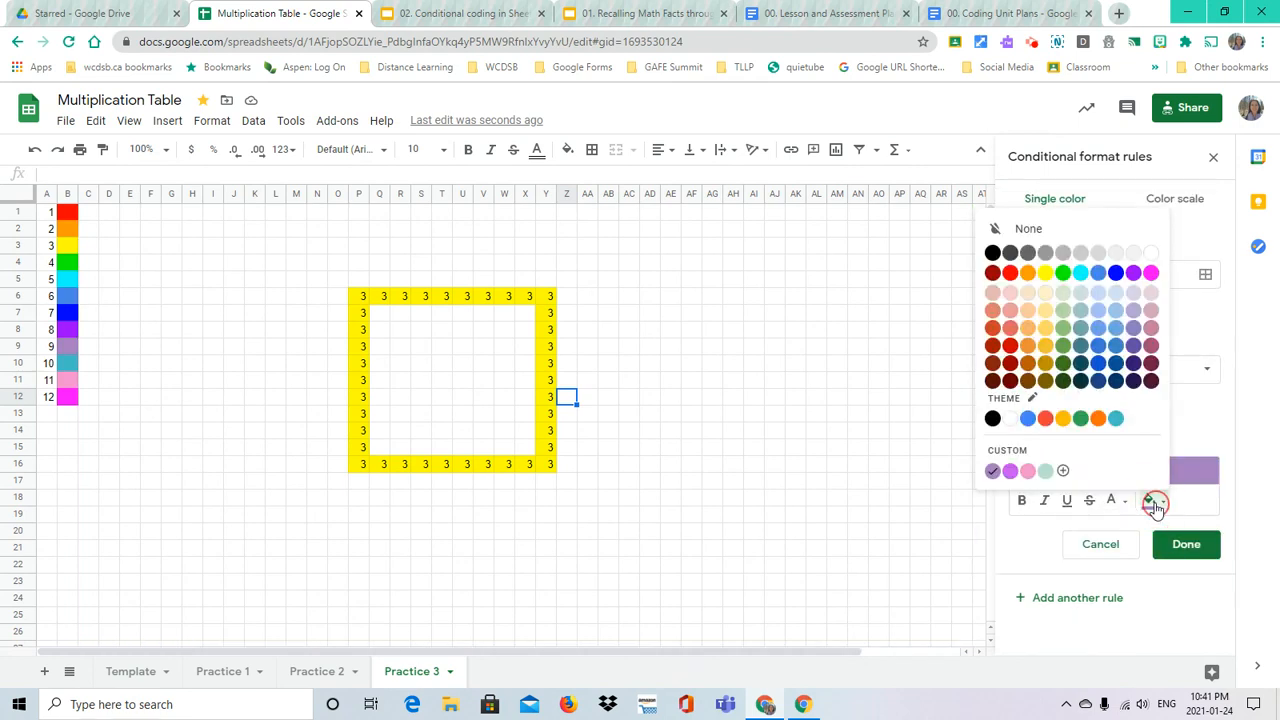
{"action": "left_click", "coordinate": [992, 252]}
{"action": "left_click", "coordinate": [1186, 546]}
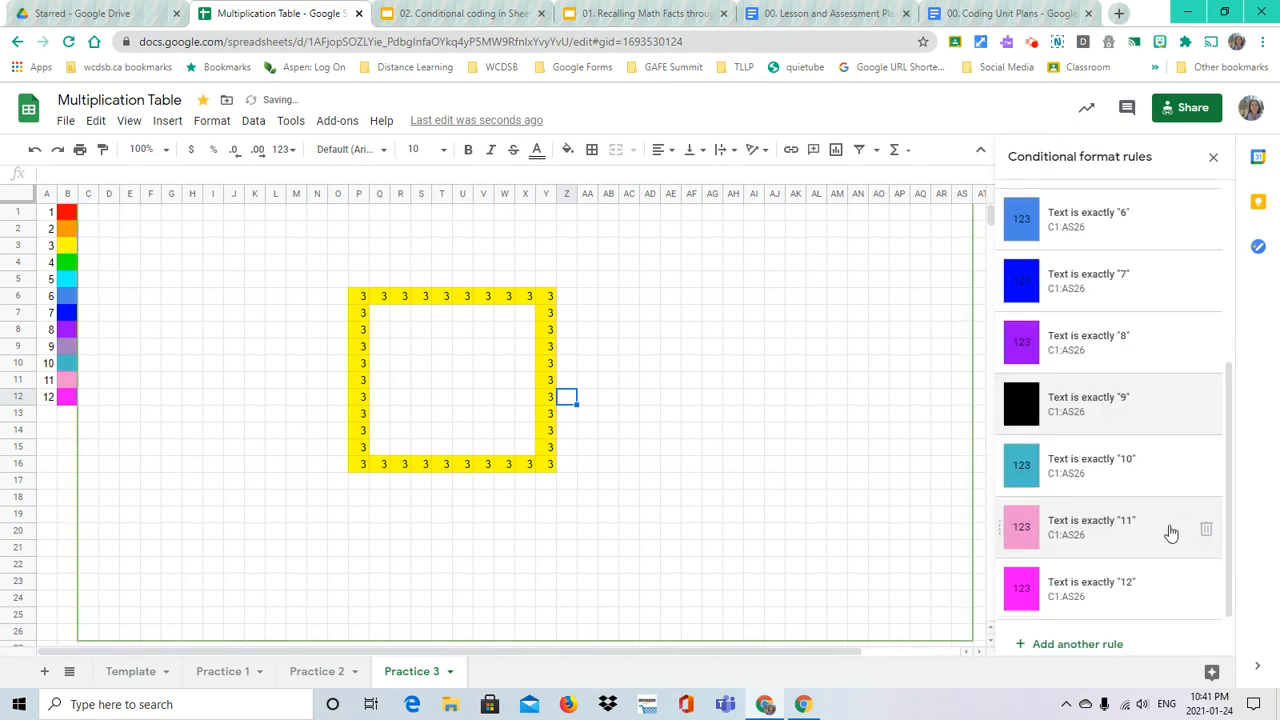
Fill the colour key cell B9 beside the number 9 with black
{"action": "left_click", "coordinate": [74, 346]}
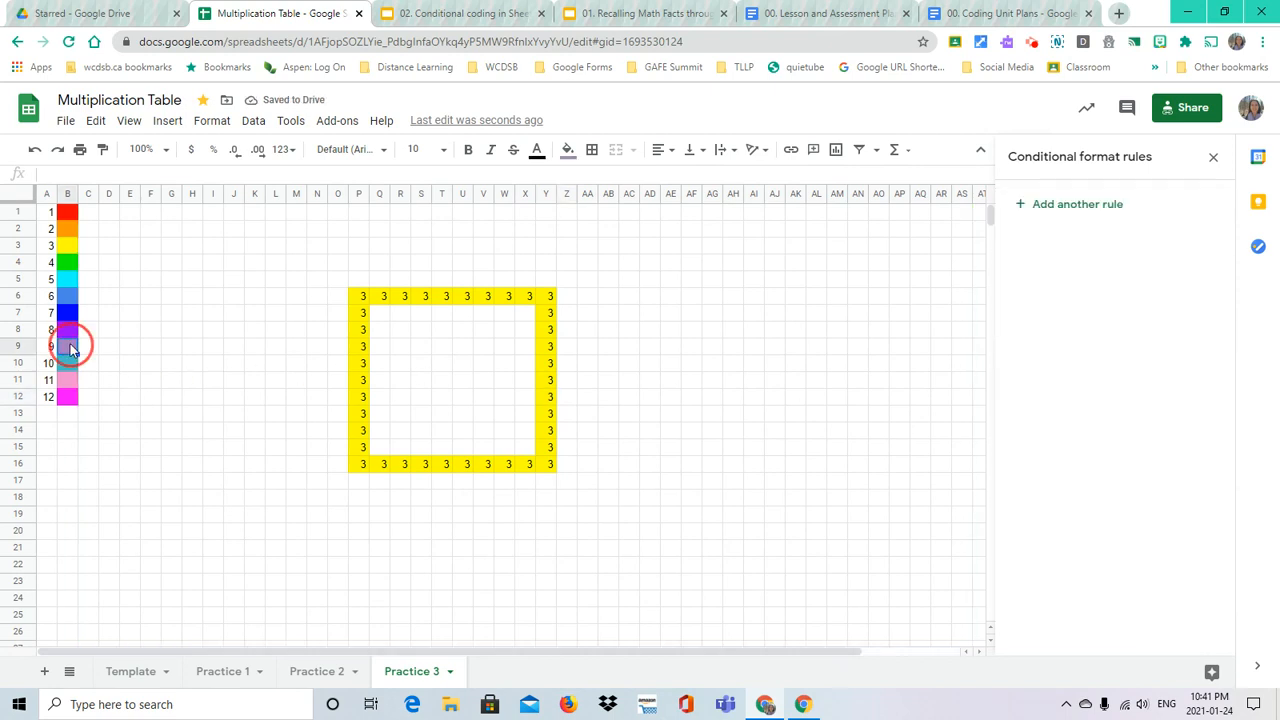
{"action": "left_click", "coordinate": [568, 150]}
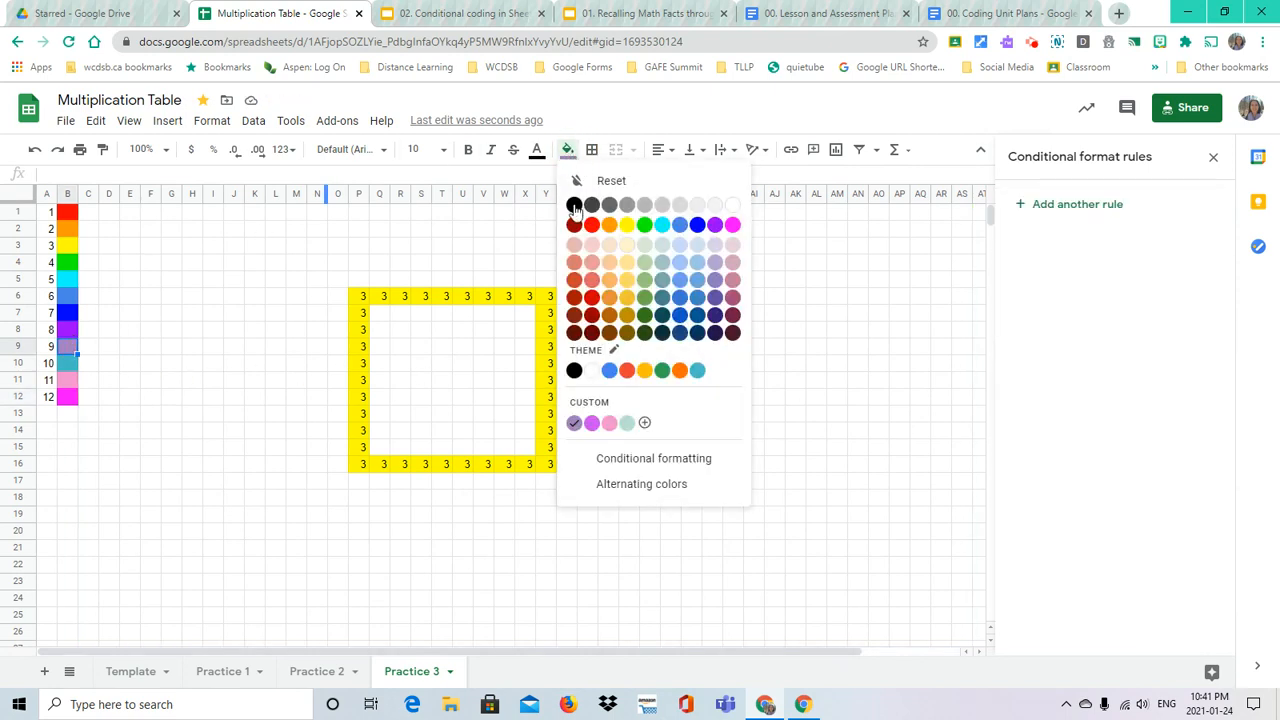
{"action": "left_click", "coordinate": [575, 205]}
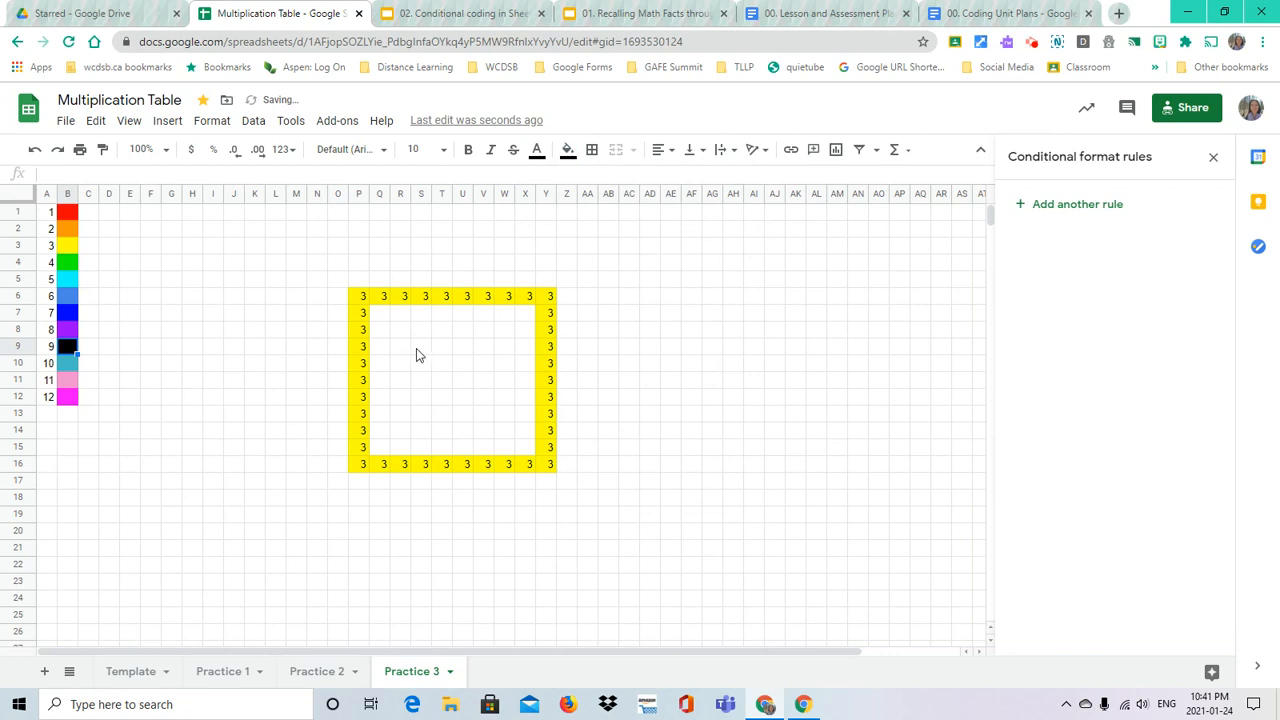
Create the face's two black eyes by entering =3*3 in S9 and =6+3 in V9
{"action": "left_click", "coordinate": [418, 347]}
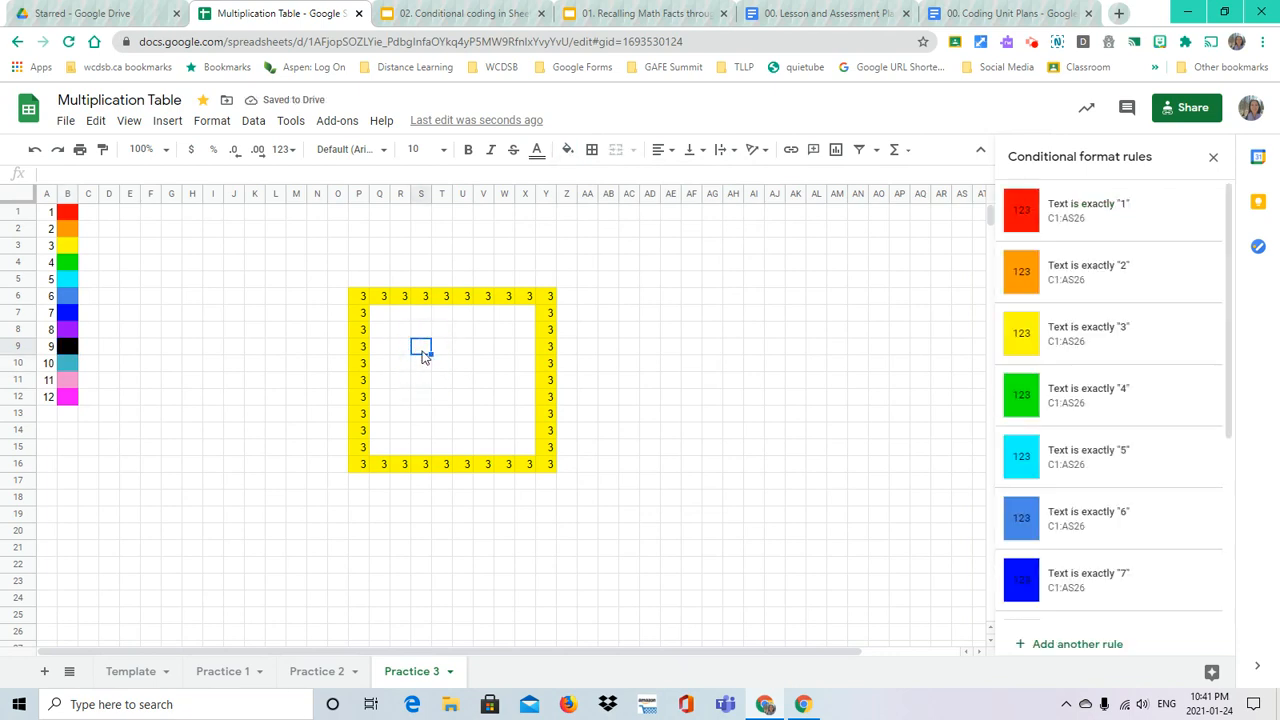
{"action": "type", "text": "=3*3"}
{"action": "key", "text": "Return"}
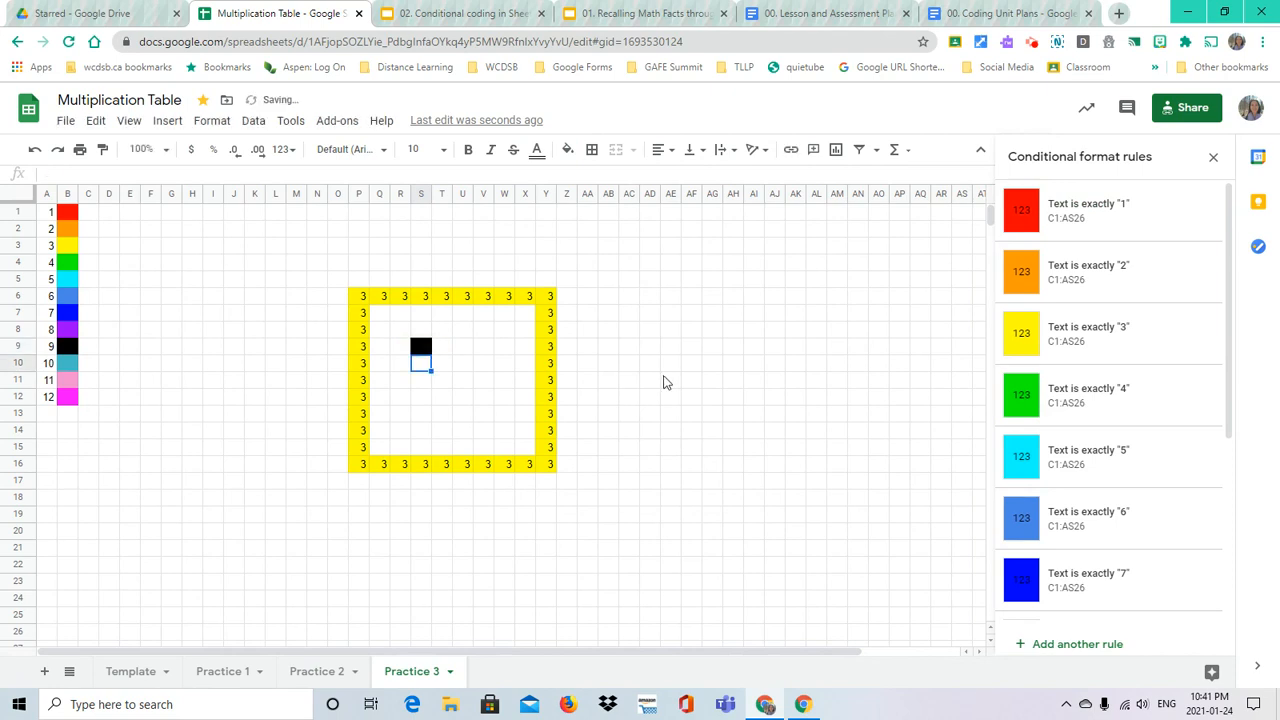
{"action": "left_click", "coordinate": [486, 349]}
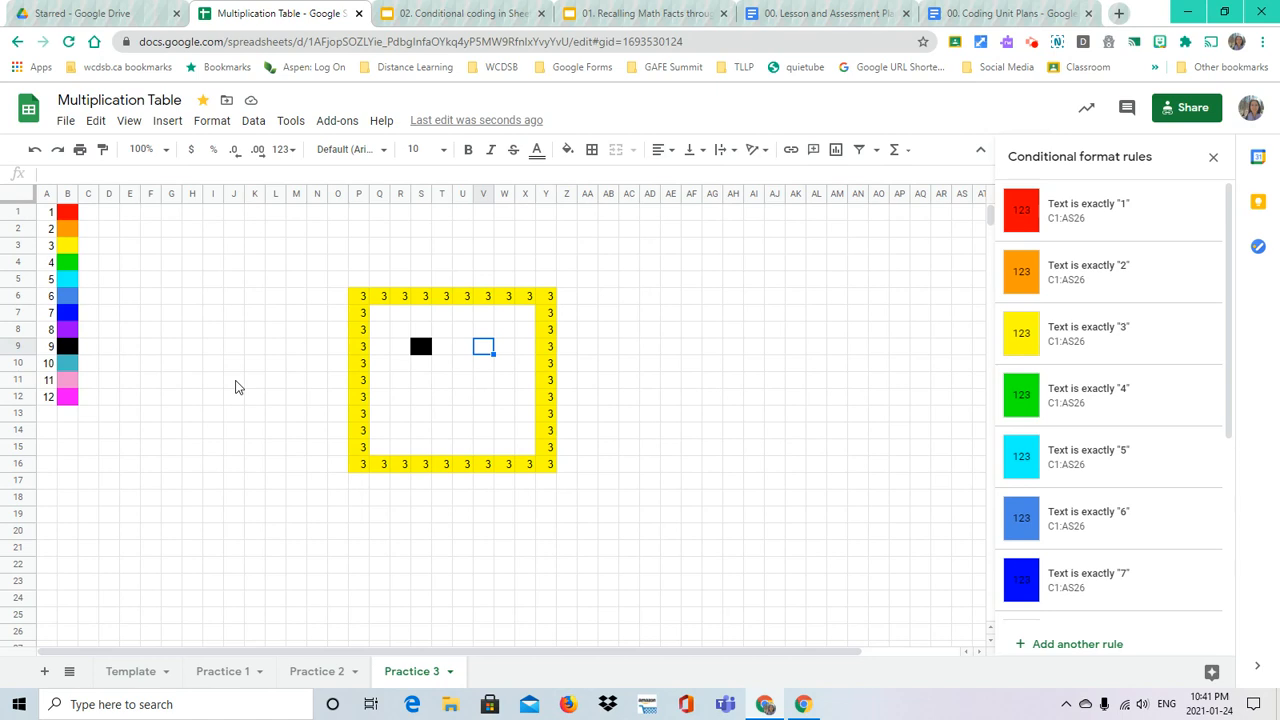
{"action": "type", "text": "="}
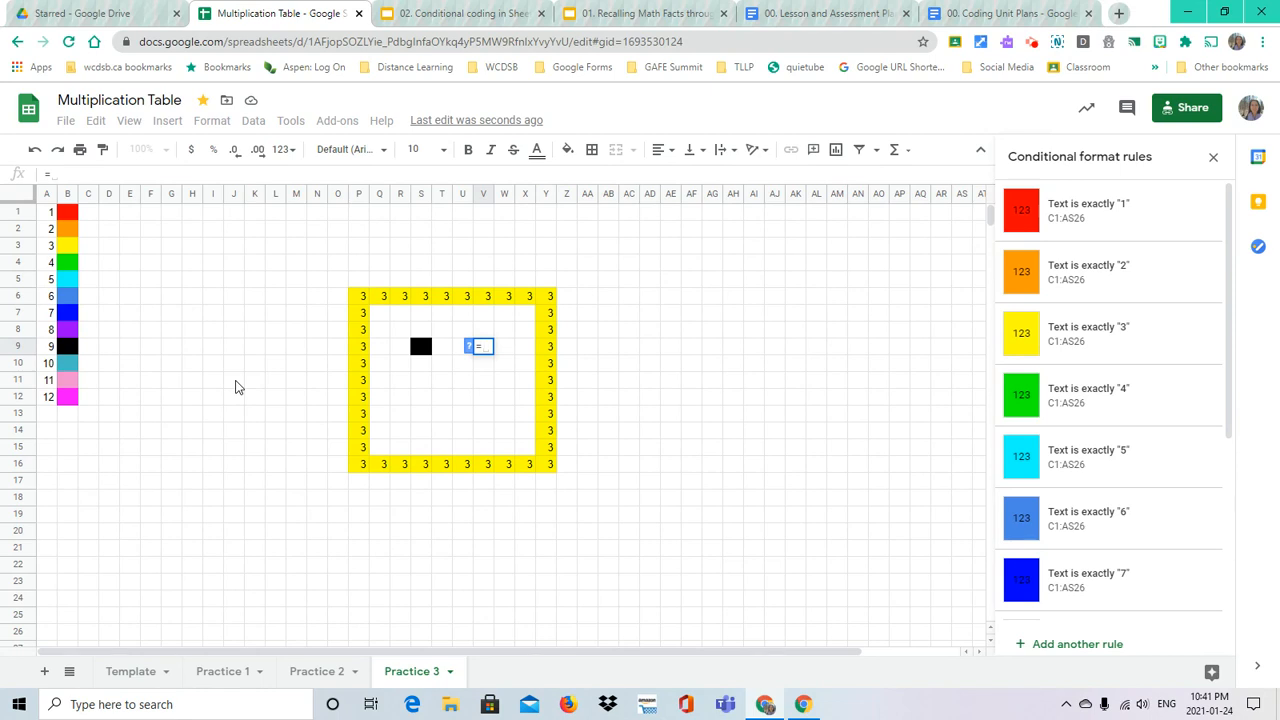
{"action": "type", "text": "6+3"}
{"action": "key", "text": "Return"}
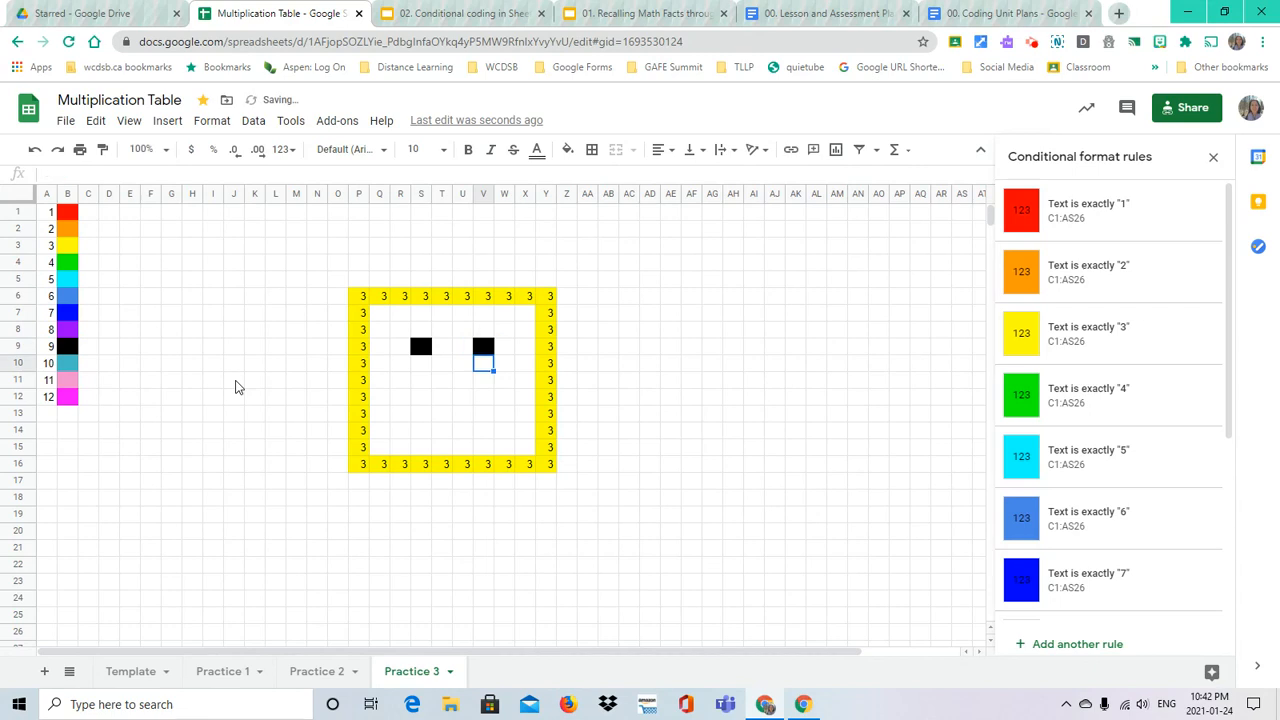
Enter =3*3 in S13 and copy the formula across to V13 to form the mouth
{"action": "left_click", "coordinate": [419, 416]}
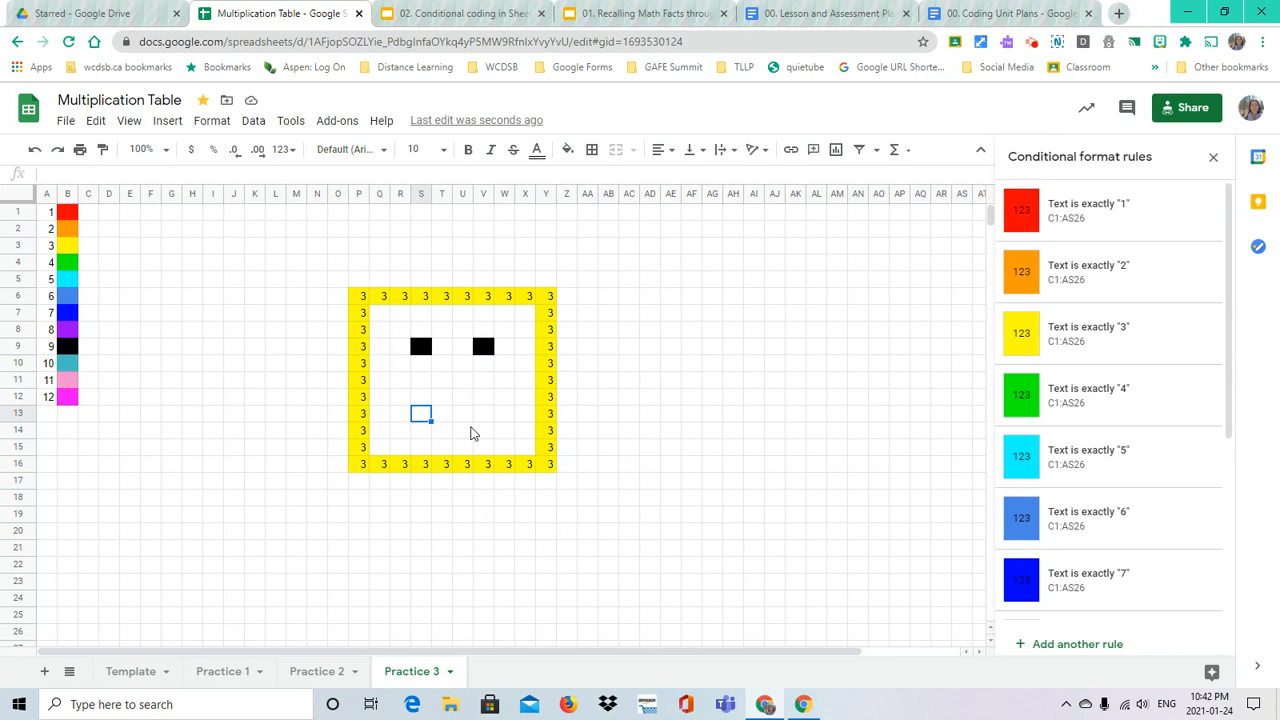
{"action": "type", "text": "=3*3"}
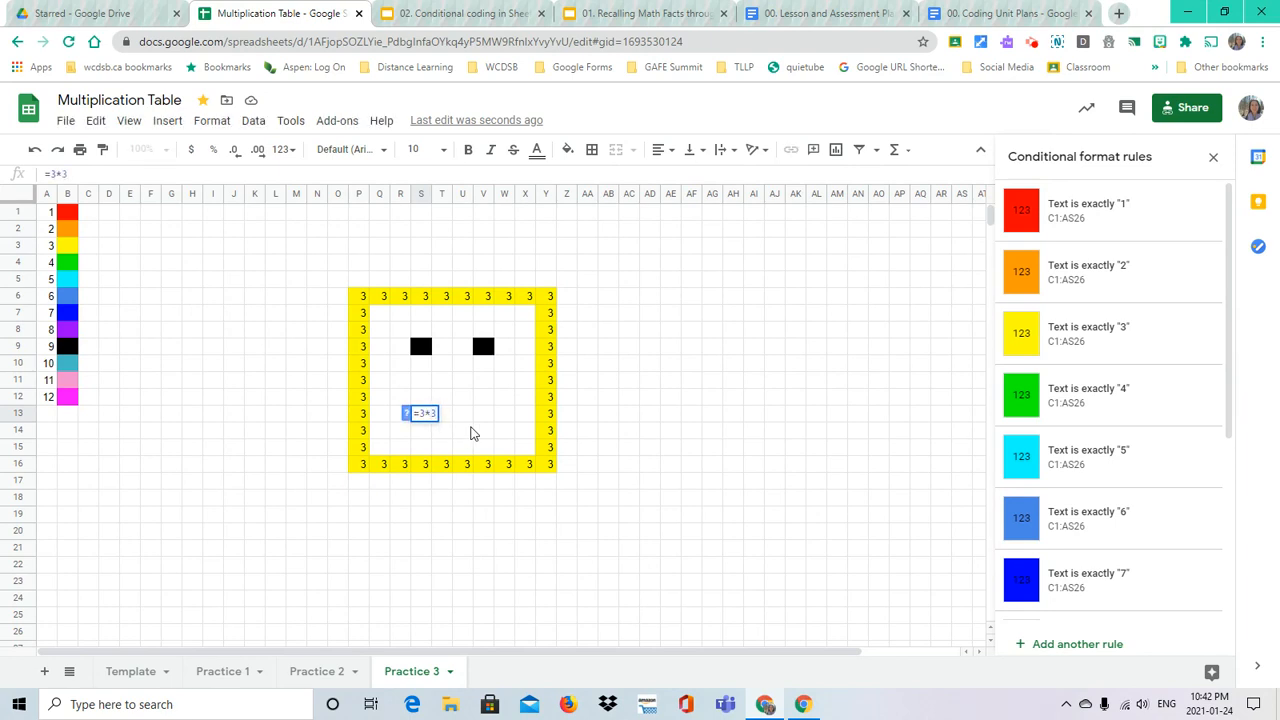
{"action": "key", "text": "Return"}
{"action": "left_click", "coordinate": [424, 415]}
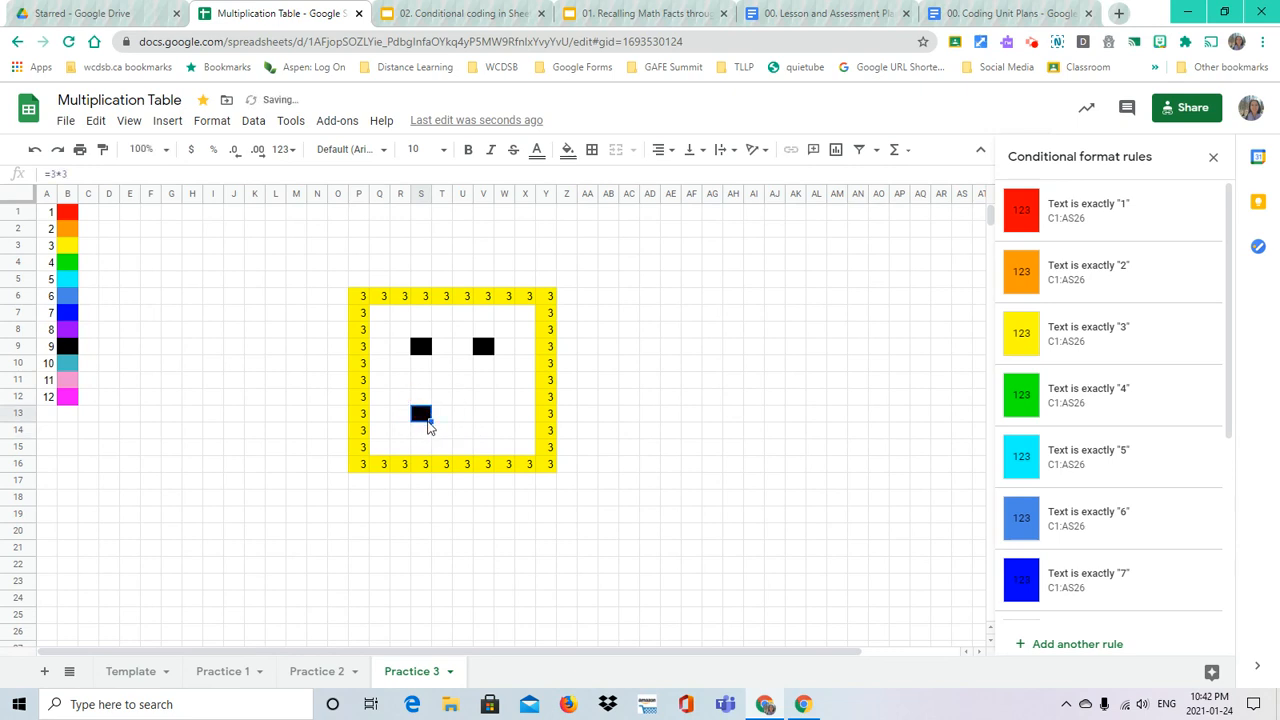
{"action": "left_click_drag", "start_coordinate": [430, 420], "coordinate": [487, 420]}
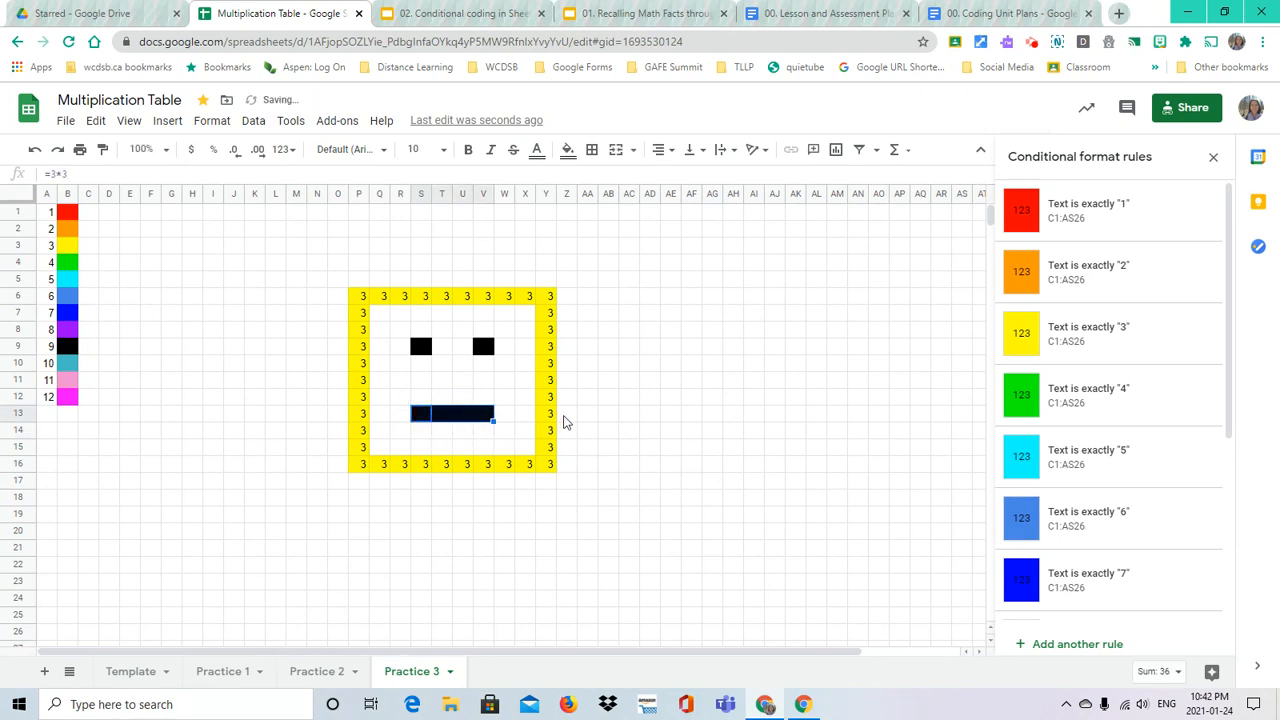
Turn the mouth into a smile by entering =7+2 in W12 and R12
{"action": "left_click", "coordinate": [504, 398]}
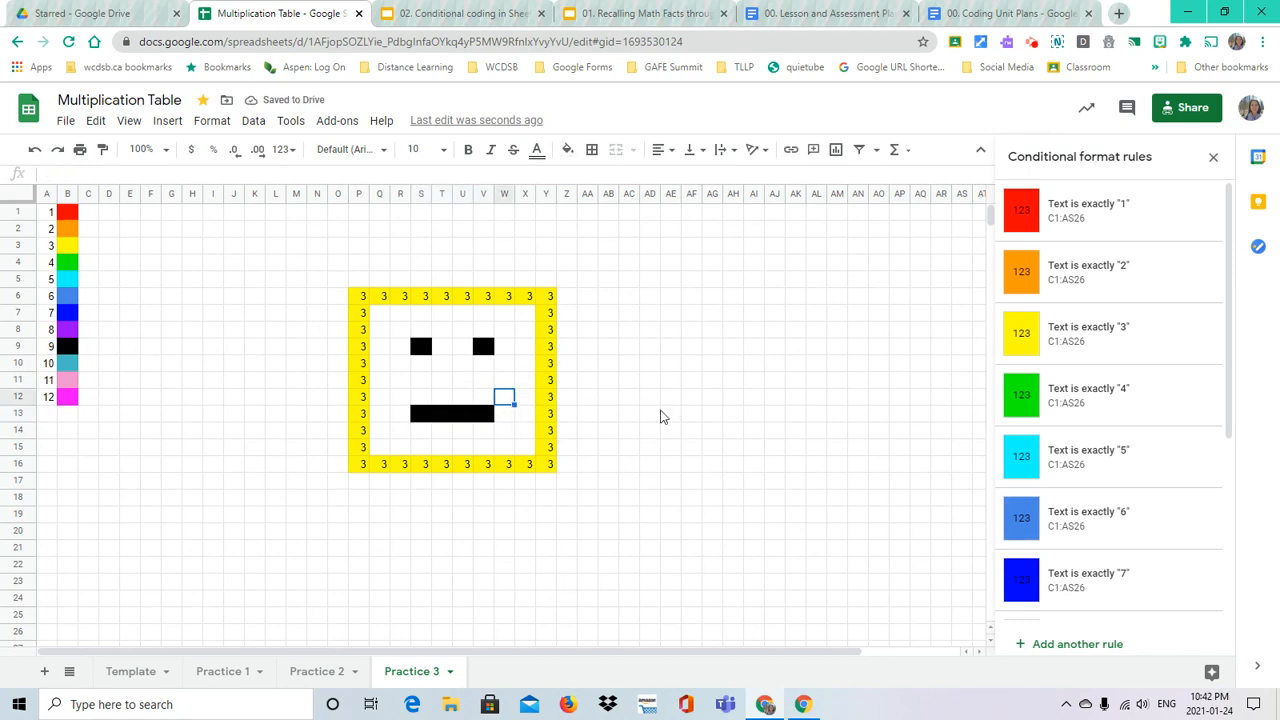
{"action": "type", "text": "="}
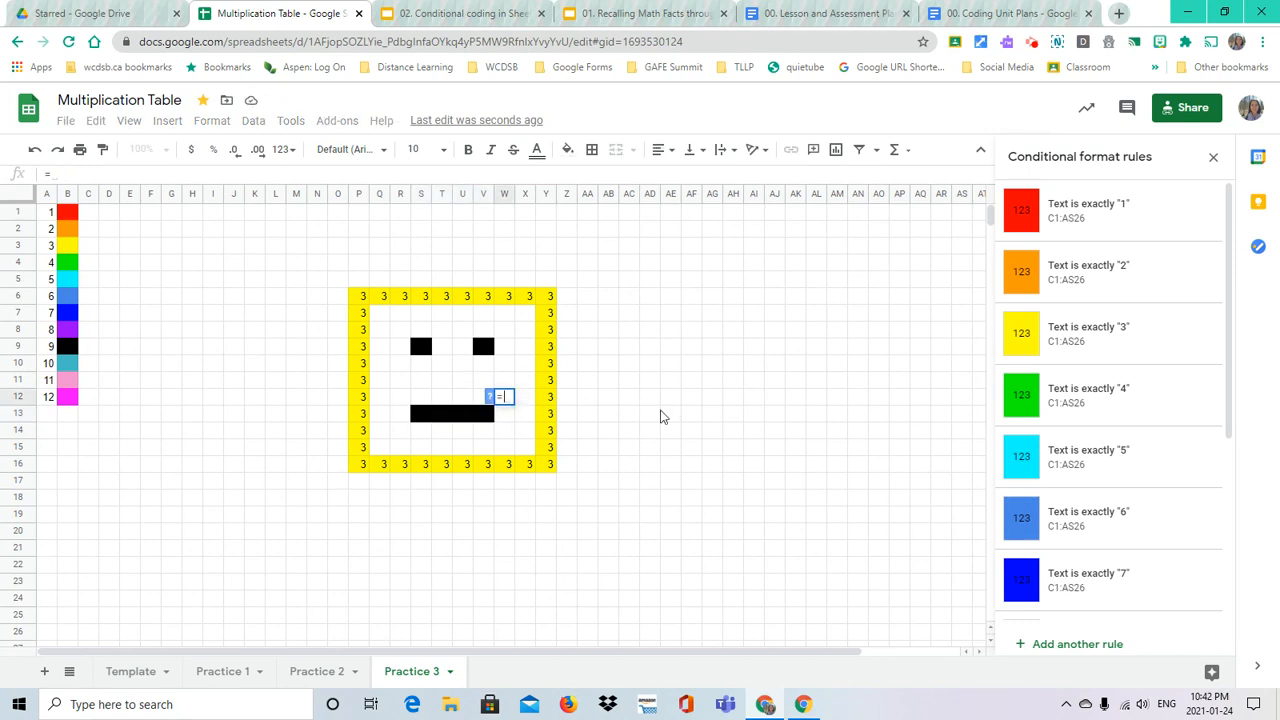
{"action": "type", "text": "7+2"}
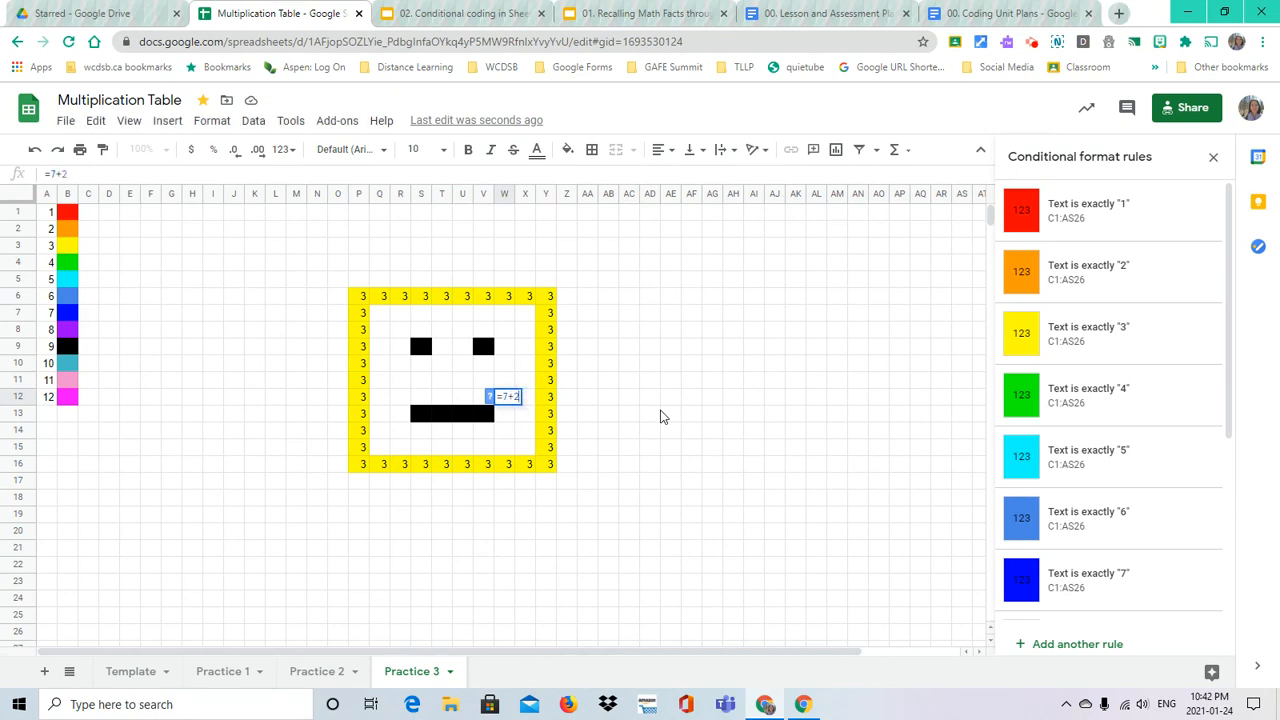
{"action": "key", "text": "Return"}
{"action": "left_click", "coordinate": [402, 400]}
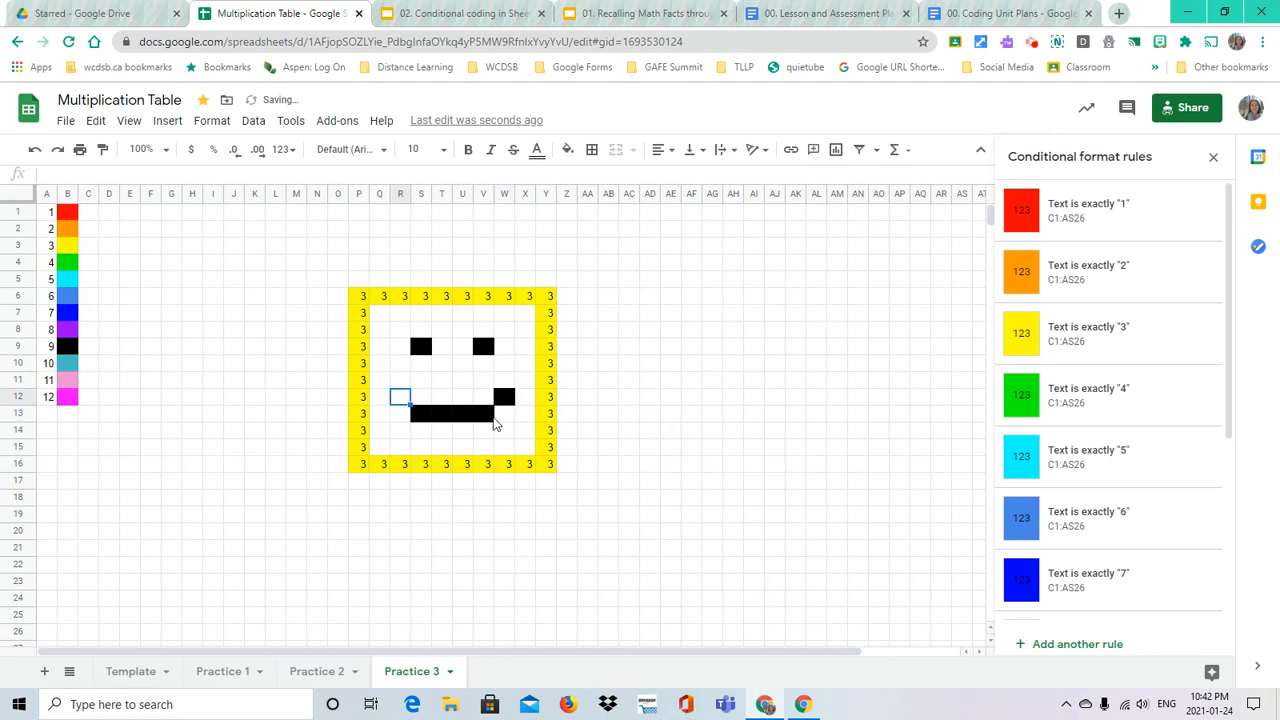
{"action": "key", "text": "Return"}
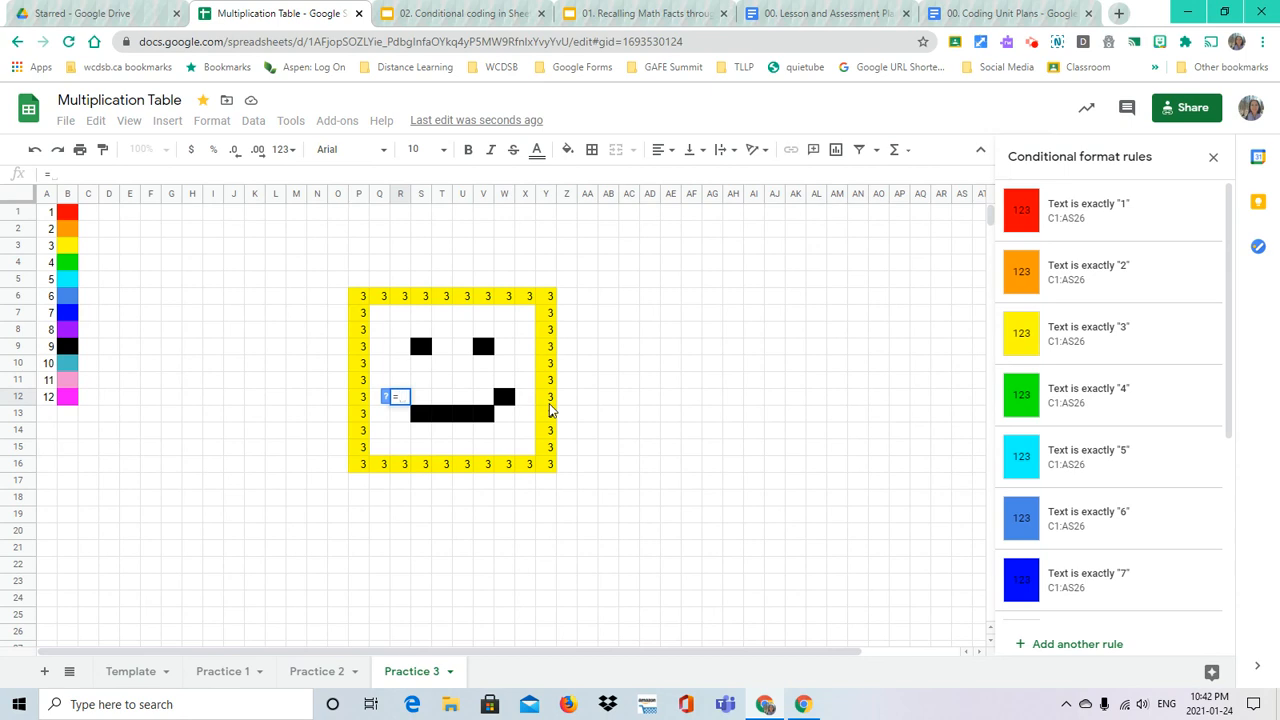
{"action": "type", "text": "=7+2"}
{"action": "key", "text": "Return"}
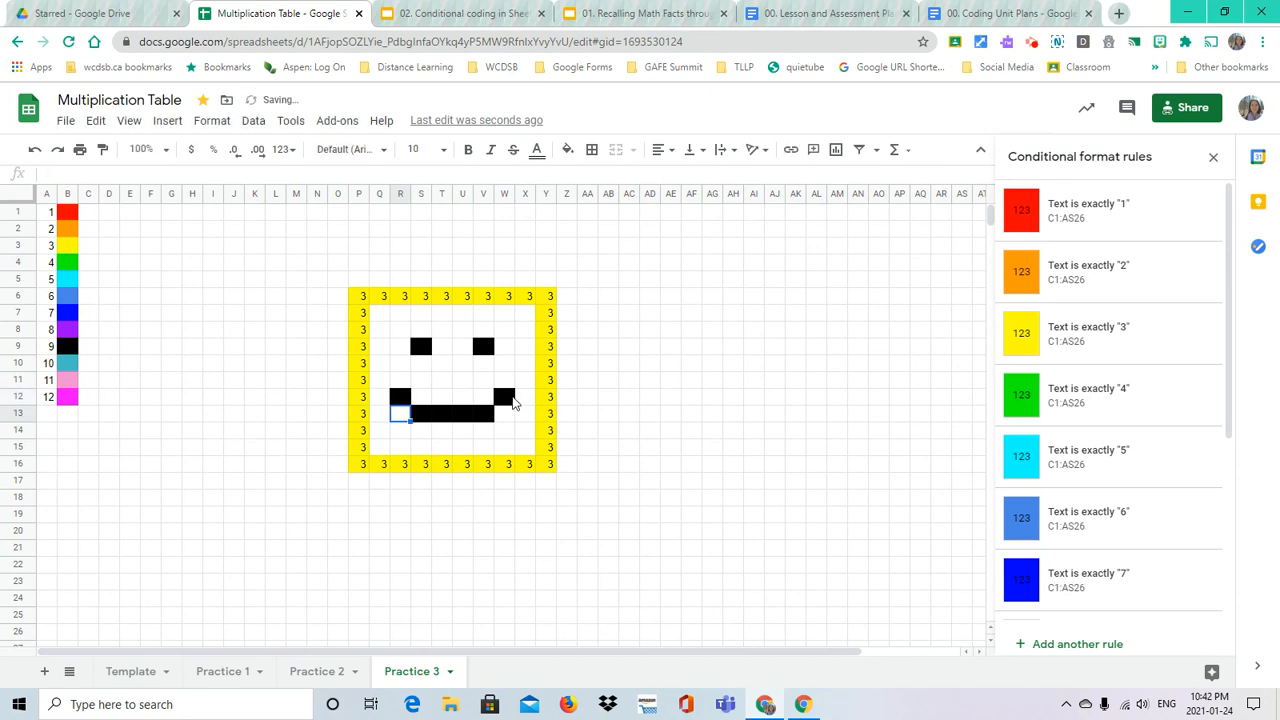
{"action": "left_click", "coordinate": [522, 383]}
{"action": "left_click", "coordinate": [608, 380]}
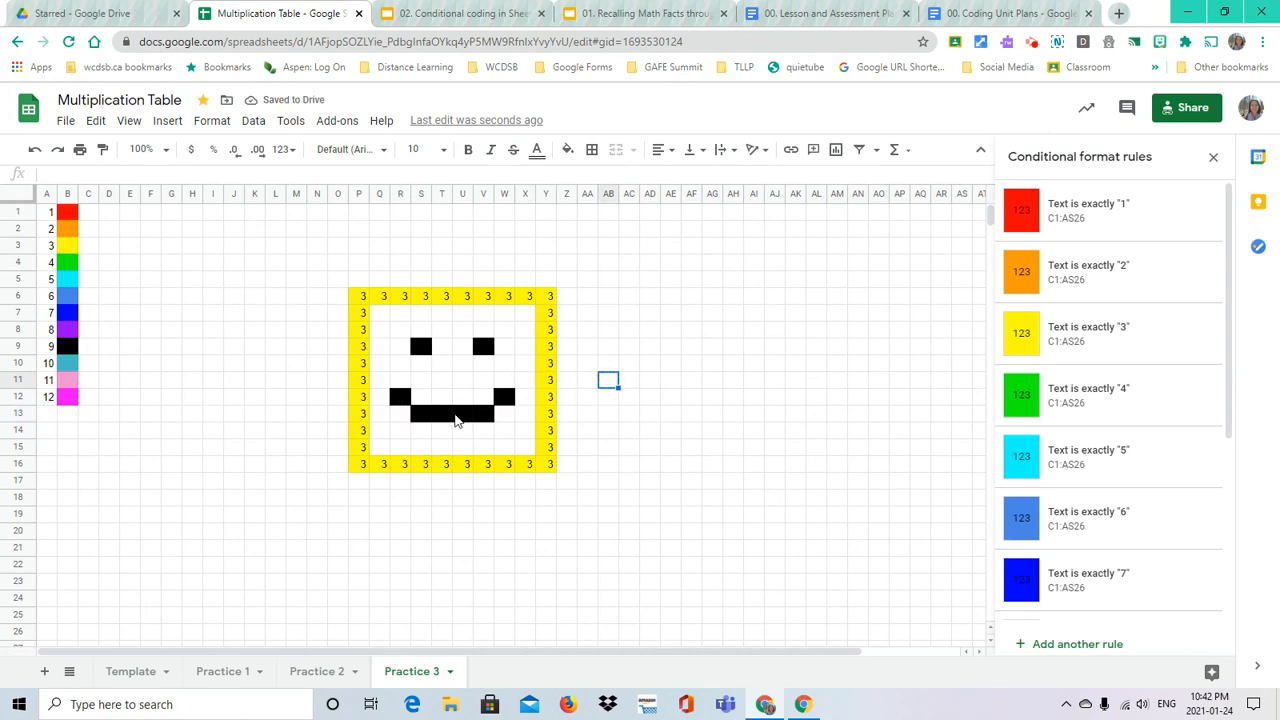
Thicken the yellow border by copying the formula from Q6 down to Q15 and from Q7 across to X7
{"action": "left_click", "coordinate": [383, 296]}
{"action": "left_click_drag", "start_coordinate": [389, 304], "coordinate": [380, 449]}
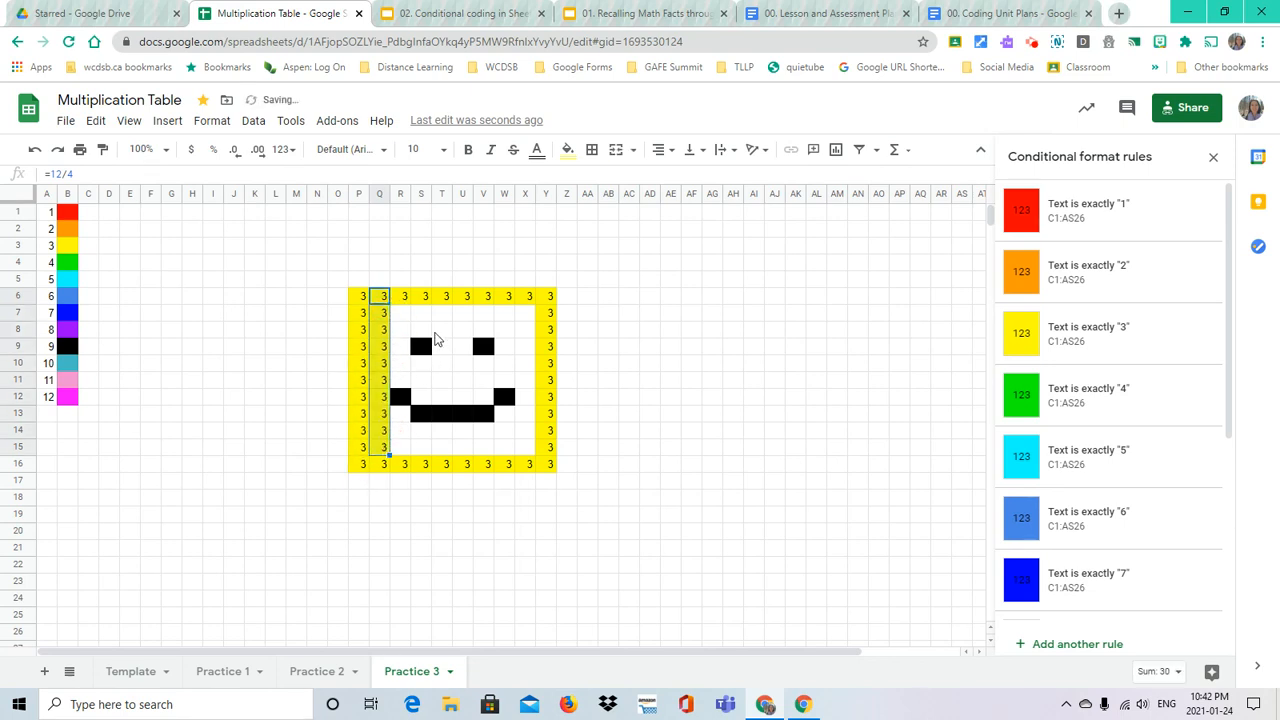
{"action": "left_click", "coordinate": [396, 315]}
{"action": "left_click", "coordinate": [383, 313]}
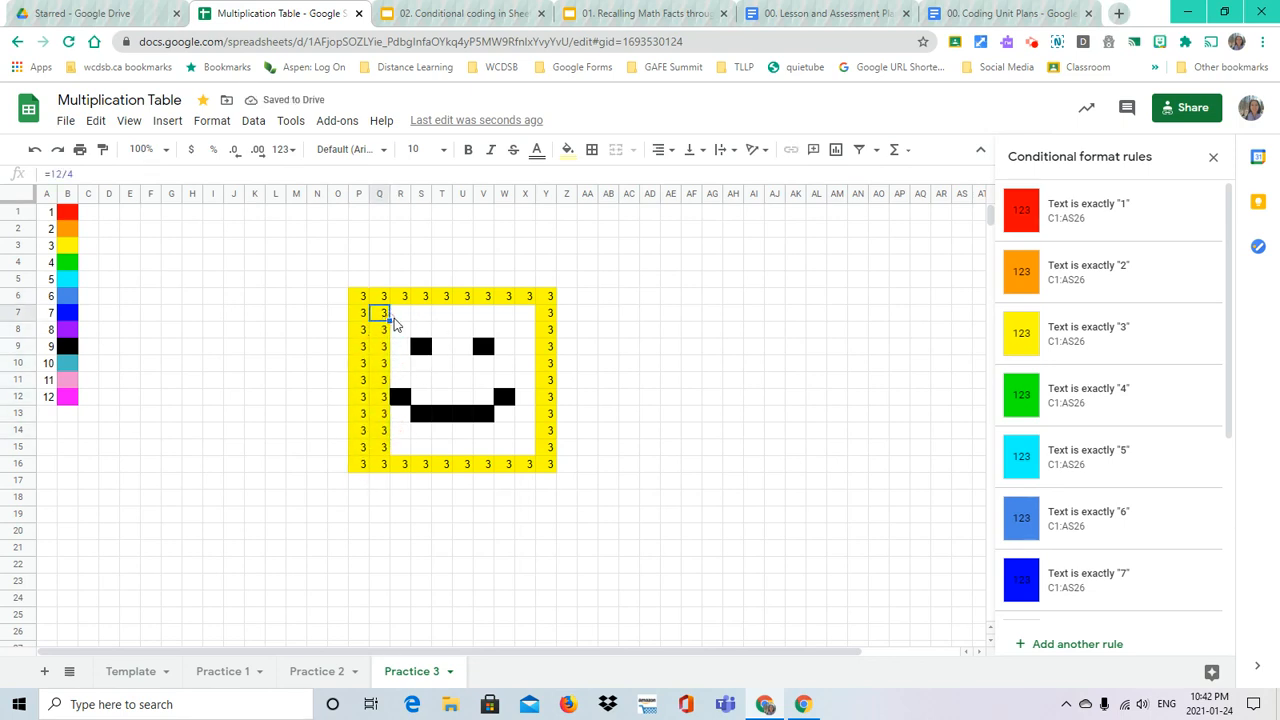
{"action": "left_click_drag", "start_coordinate": [390, 320], "coordinate": [527, 316]}
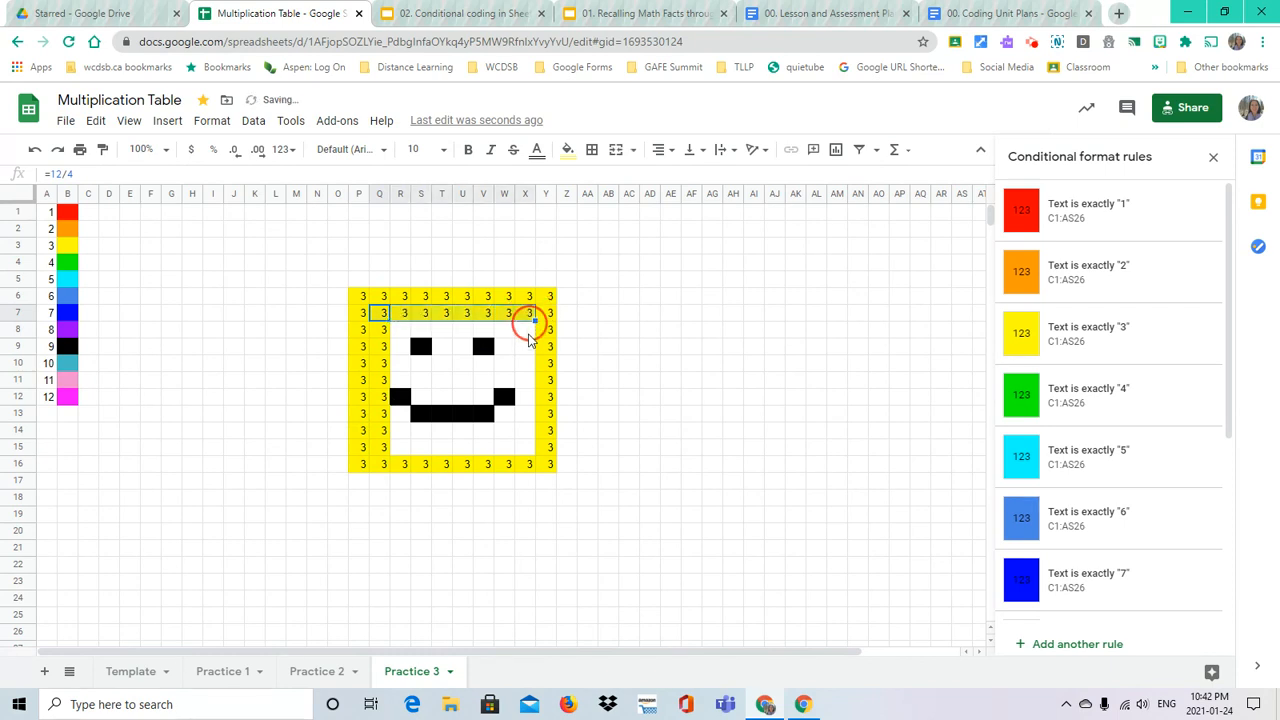
Complete the border's inner ring by copying the formula from X7 down to X15 and filling row 15 between Q and X
{"action": "left_click", "coordinate": [526, 331]}
{"action": "left_click", "coordinate": [533, 316]}
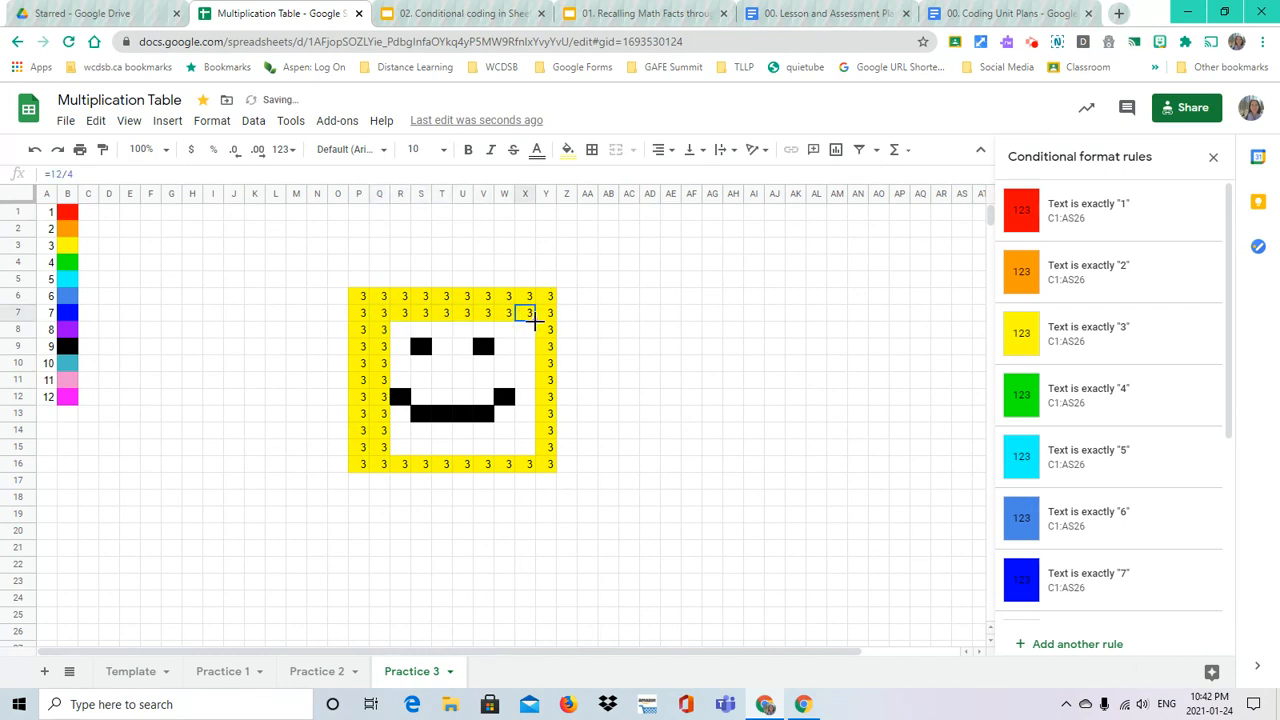
{"action": "left_click_drag", "start_coordinate": [535, 320], "coordinate": [534, 449]}
{"action": "left_click", "coordinate": [484, 447]}
{"action": "left_click", "coordinate": [388, 449]}
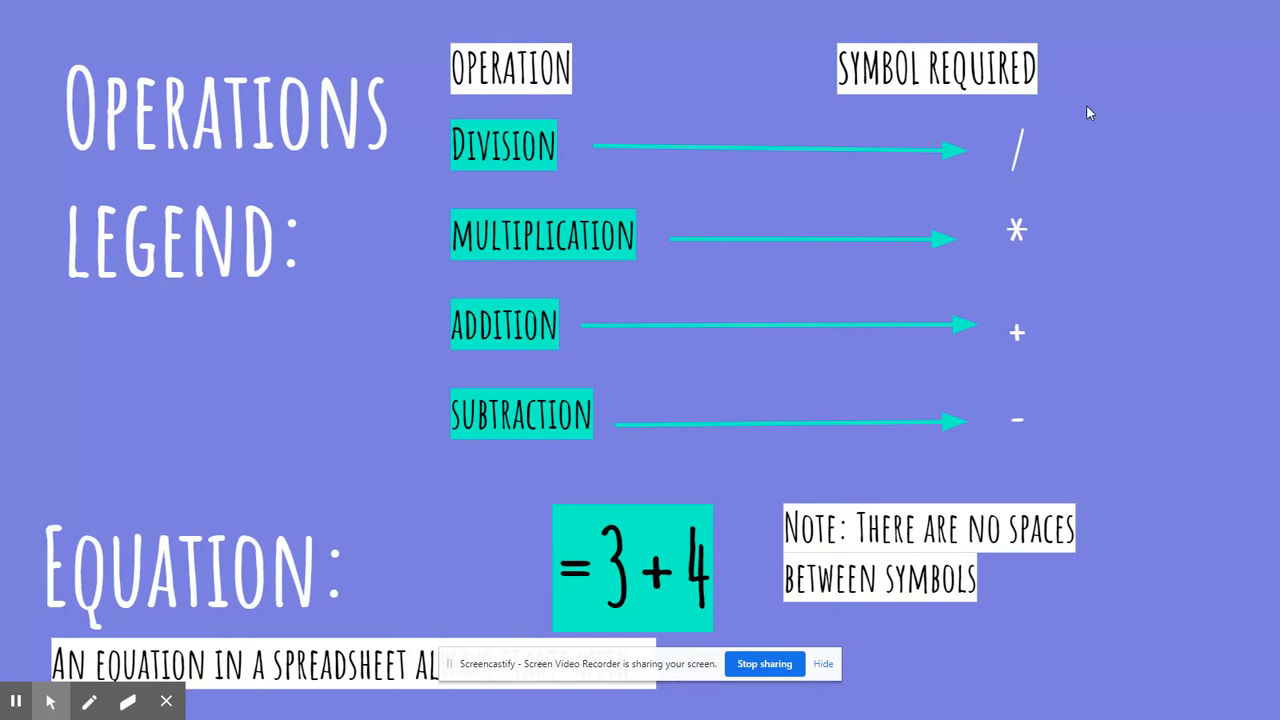
Exit the slideshow, switch to the Multiplication Table spreadsheet, and view the artwork on the Practice 1 and Final sheets
{"action": "key", "text": "Escape"}
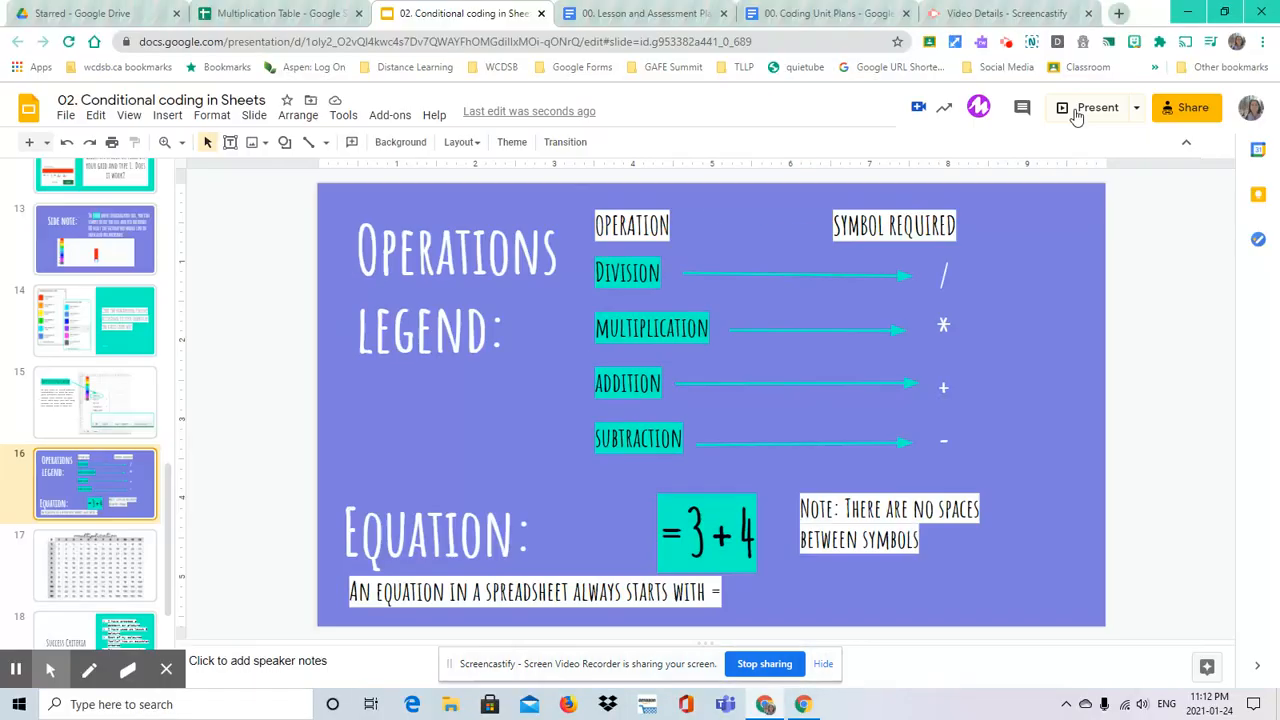
{"action": "left_click", "coordinate": [280, 13]}
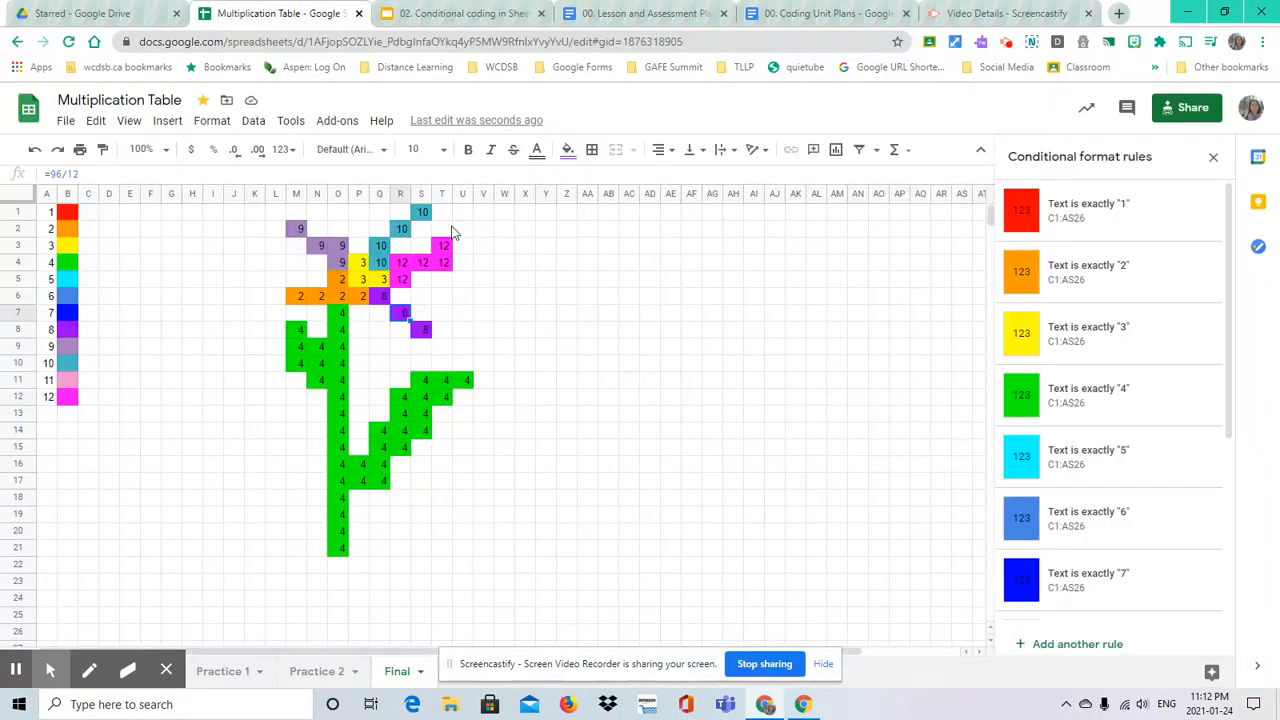
{"action": "left_click", "coordinate": [240, 678]}
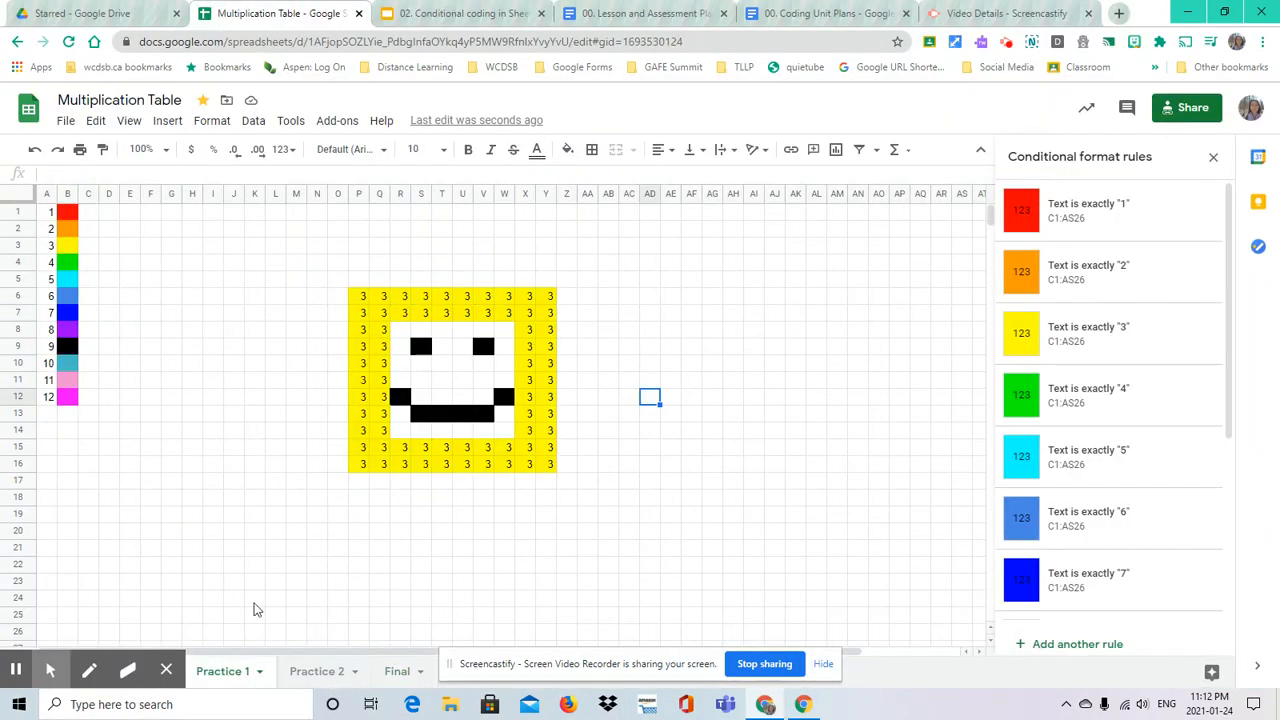
{"action": "left_click", "coordinate": [822, 664]}
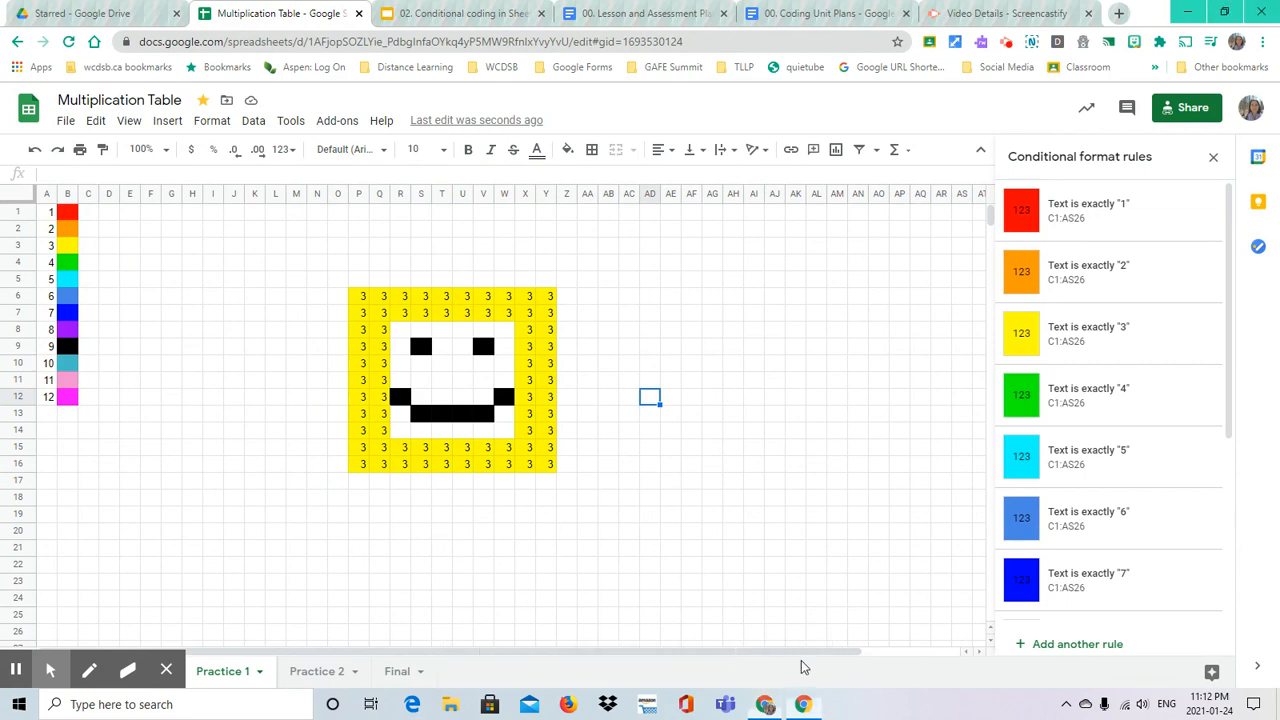
{"action": "left_click", "coordinate": [395, 673]}
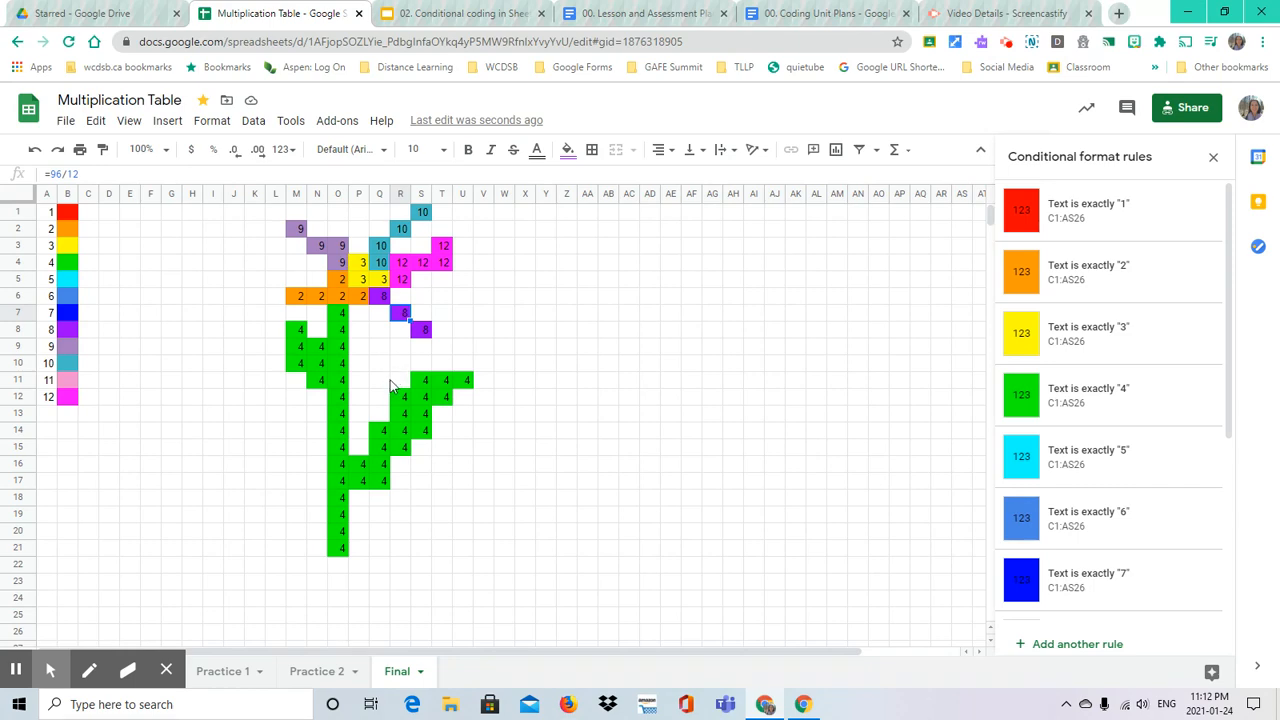
Switch to the "02. Conditional coding in Sheets" presentation and open slide 18, Success Criteria
{"action": "left_click", "coordinate": [445, 13]}
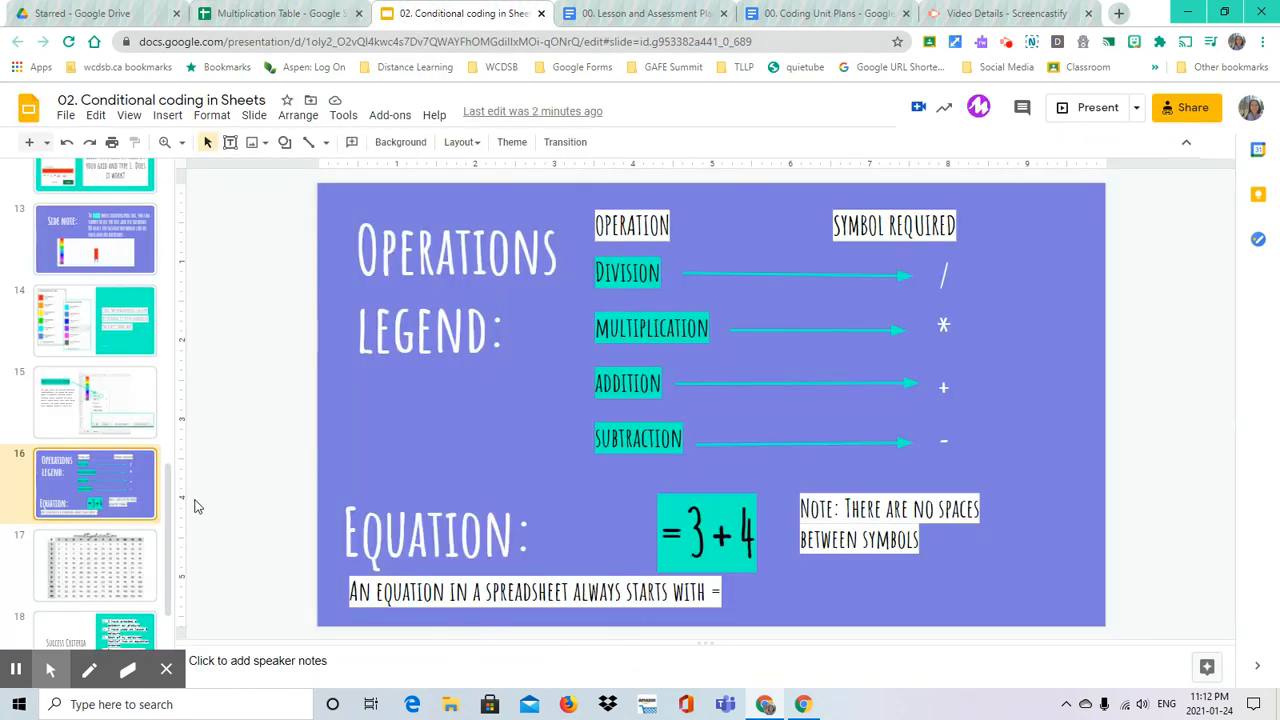
{"action": "left_click", "coordinate": [120, 598]}
{"action": "left_click", "coordinate": [130, 628]}
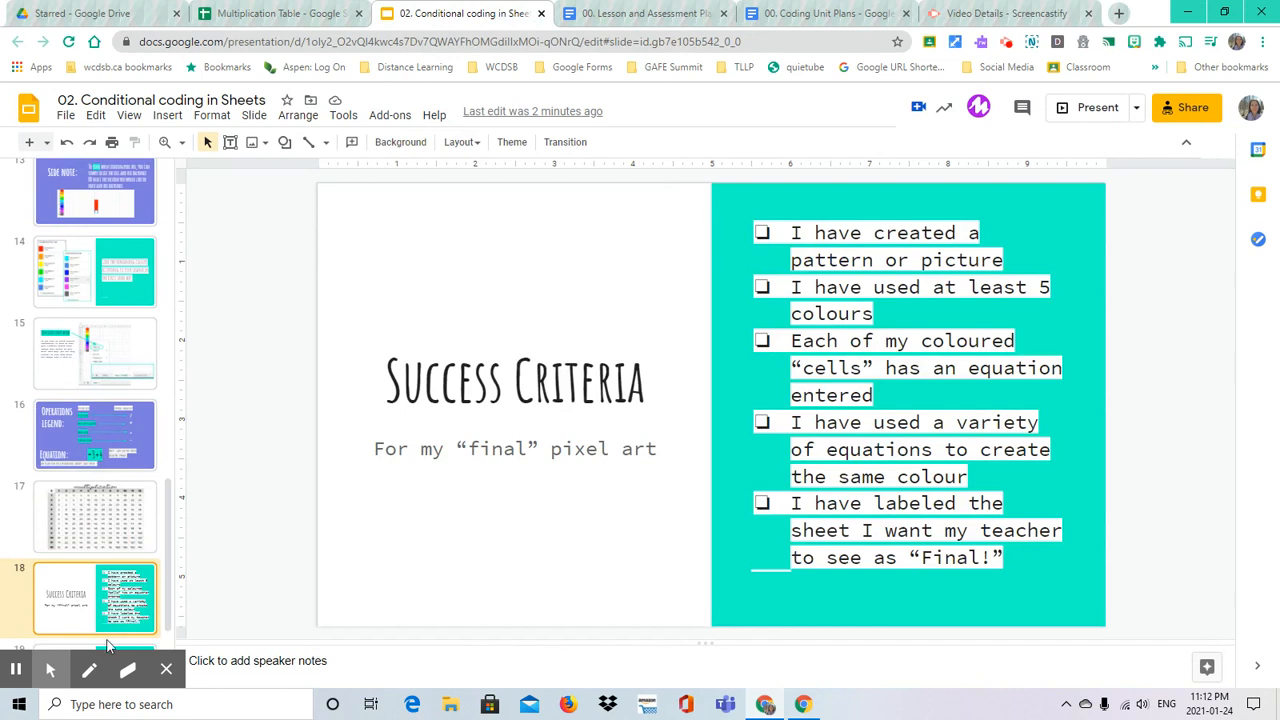
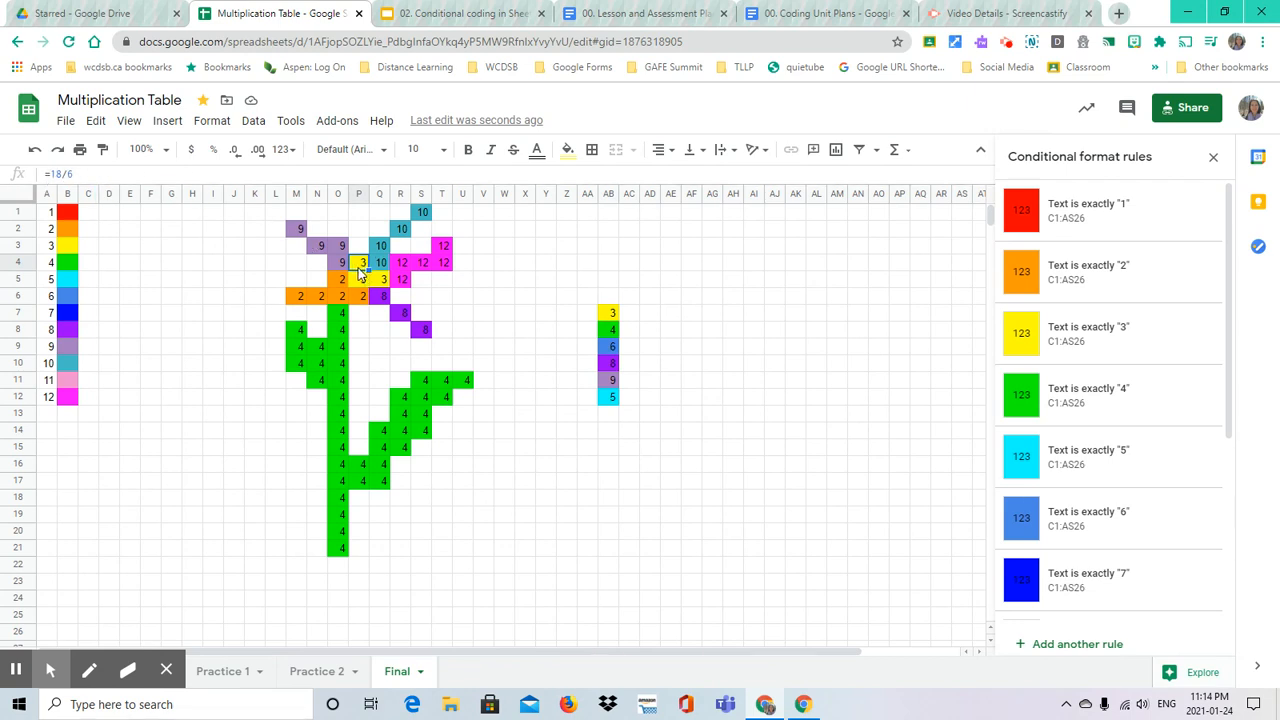
Clear the sample numbers beside the flower on the Final sheet by deleting the contents of AA5:AD14
{"action": "left_click", "coordinate": [341, 280]}
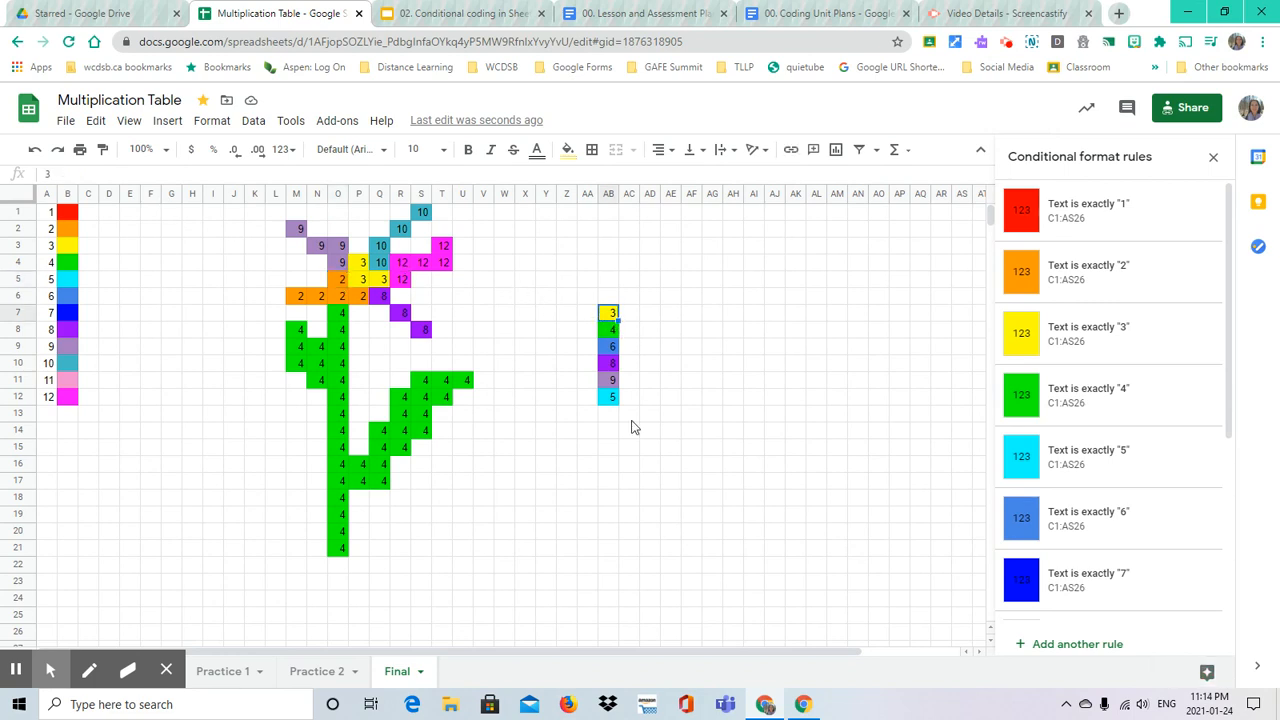
{"action": "left_click_drag", "start_coordinate": [641, 431], "coordinate": [585, 293]}
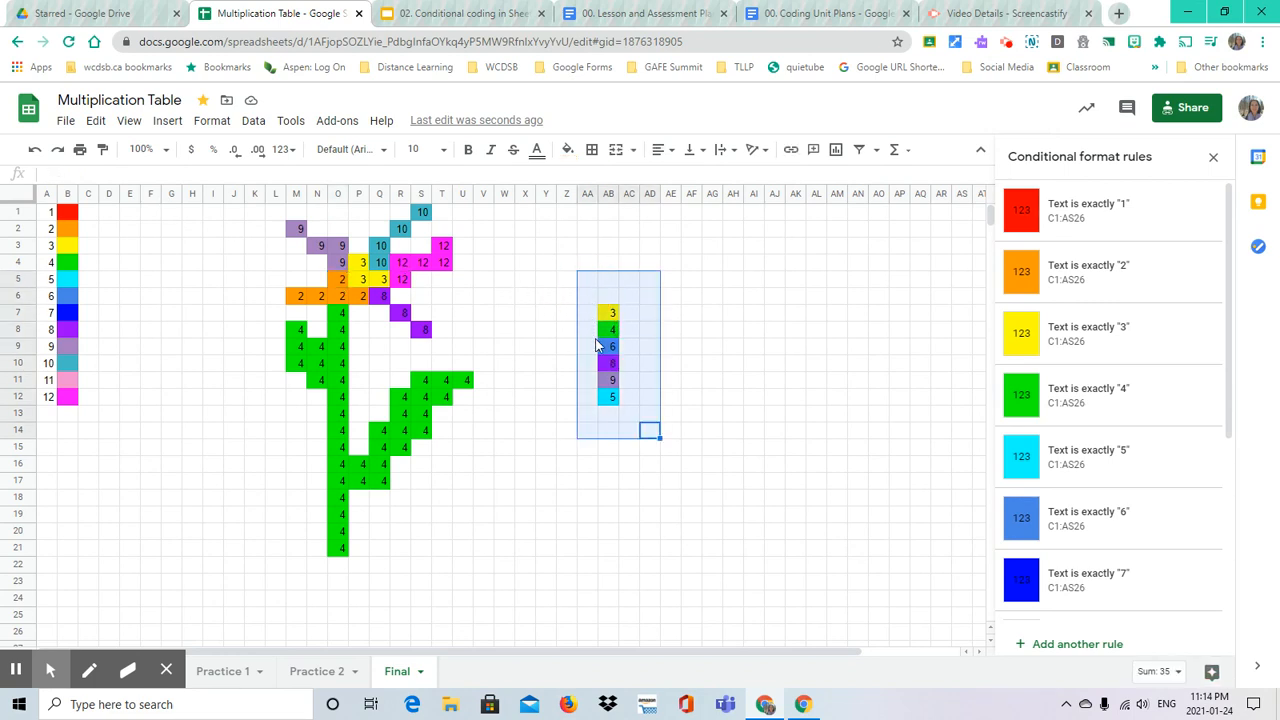
{"action": "key", "text": "Delete"}
Review the Success Criteria slide and examine the formulas in the green stem cells of column O on the Final sheet
{"action": "left_click", "coordinate": [405, 12]}
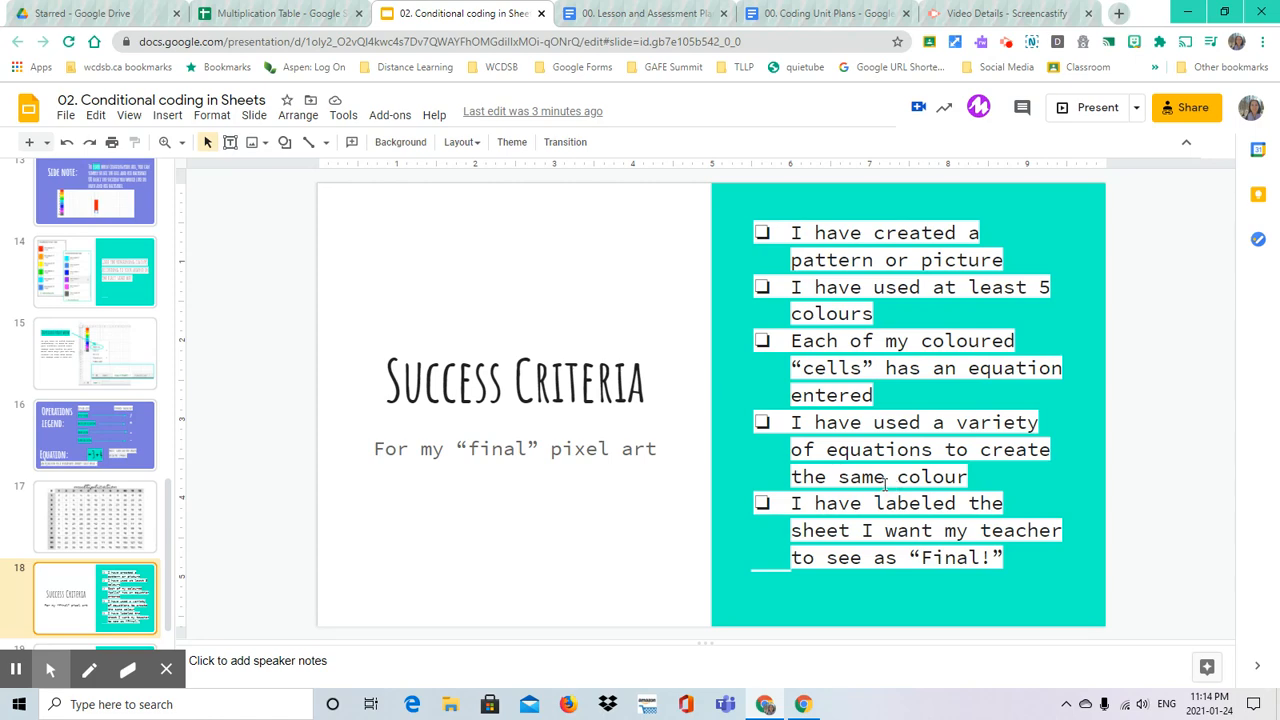
{"action": "left_click", "coordinate": [278, 13]}
{"action": "left_click", "coordinate": [342, 362]}
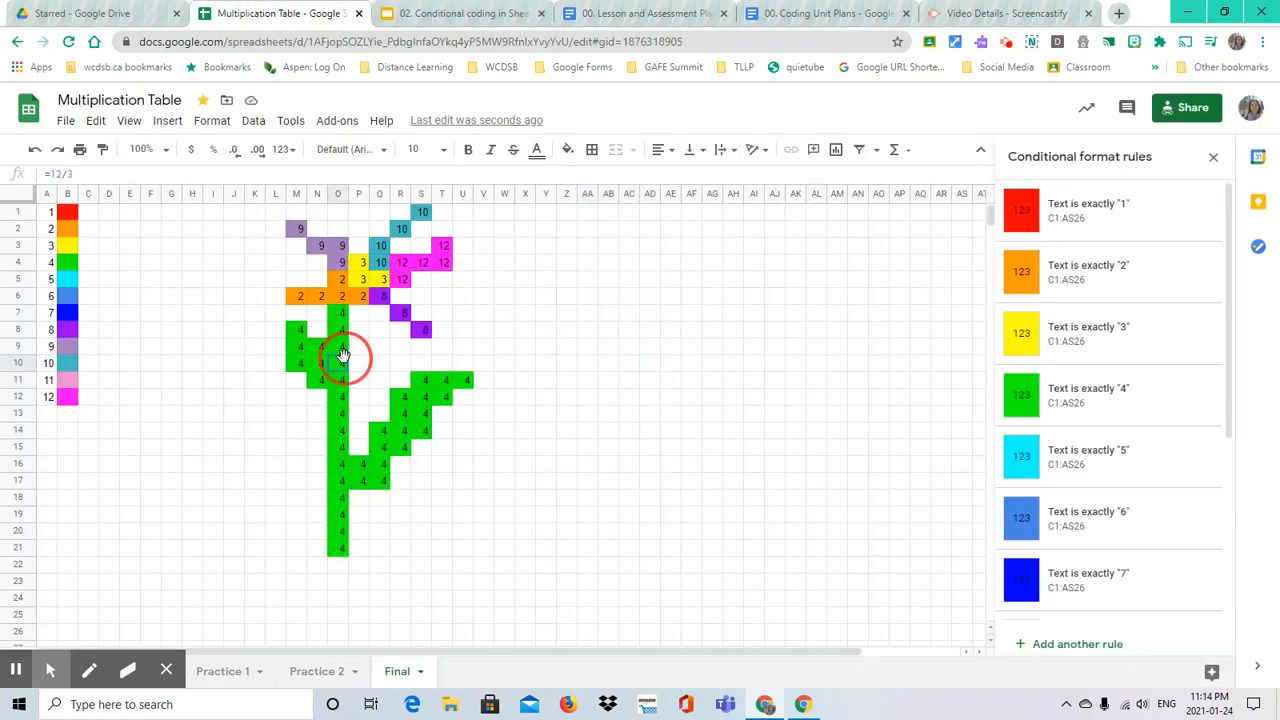
{"action": "left_click", "coordinate": [346, 414]}
{"action": "left_click", "coordinate": [341, 446]}
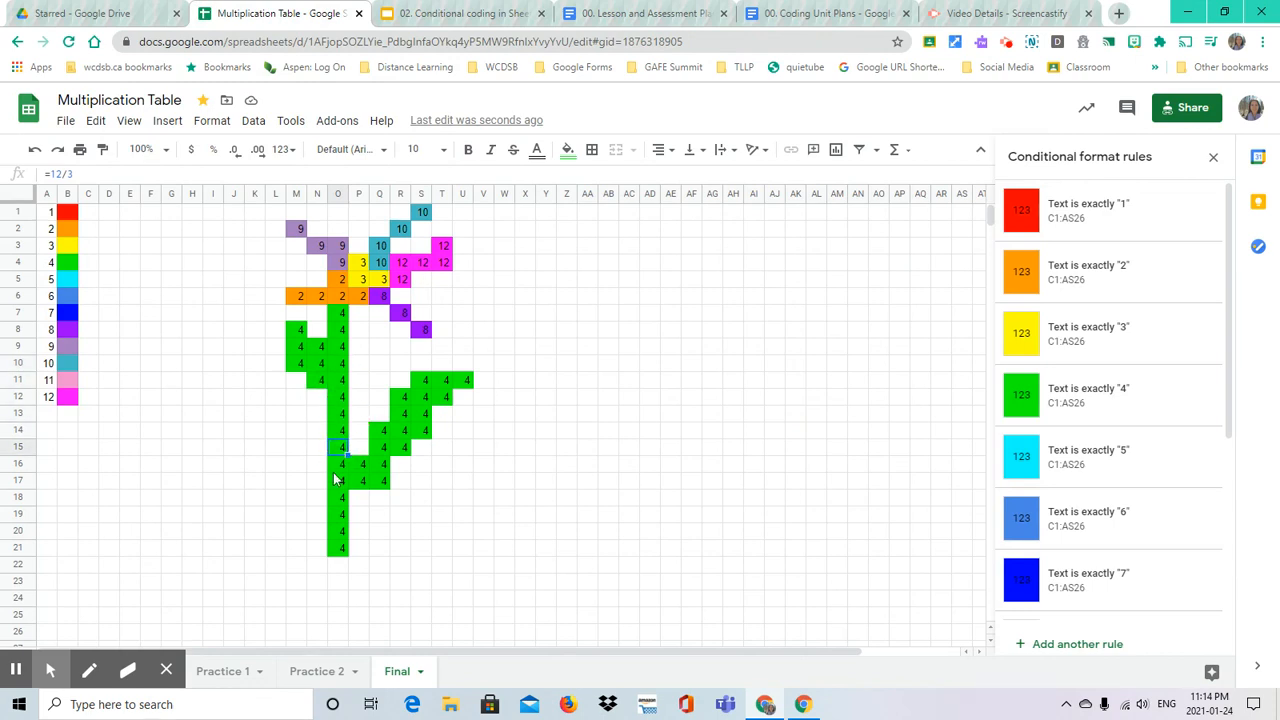
{"action": "left_click", "coordinate": [340, 480]}
{"action": "left_click", "coordinate": [340, 518]}
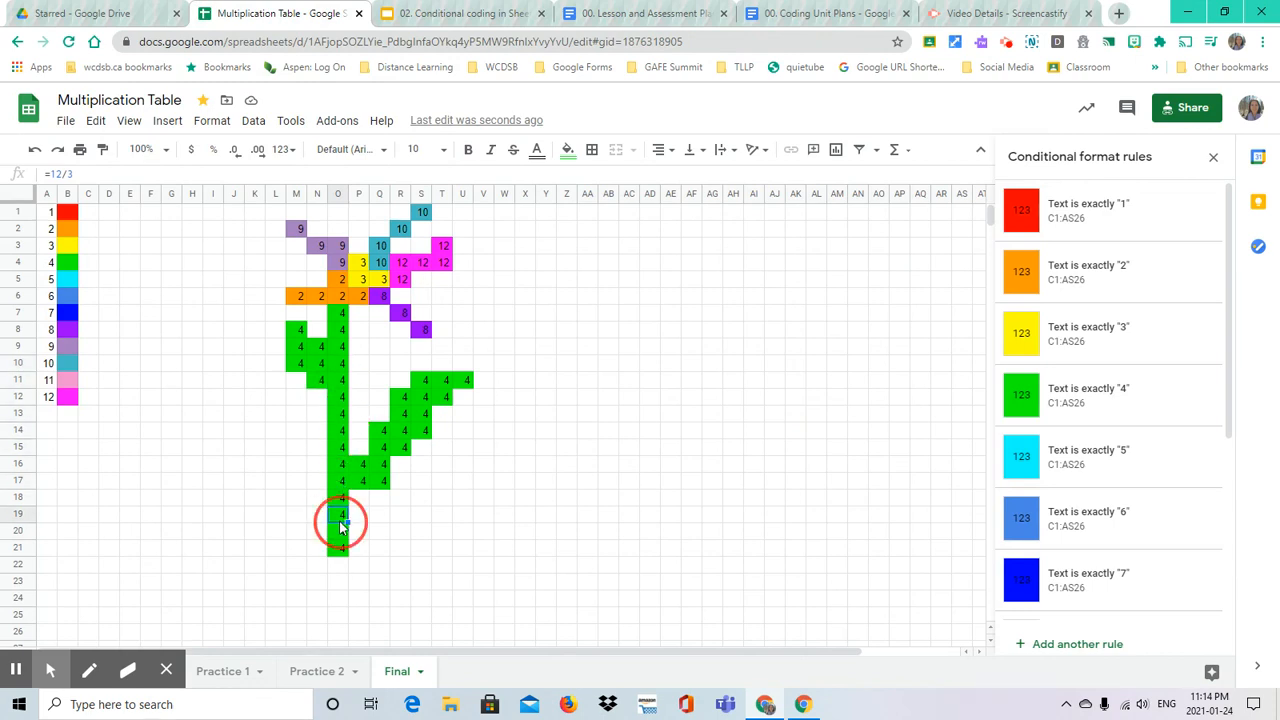
Examine the formulas in the green stem cells and in the pink petal cells R5, R4, S4, T4 and T3
{"action": "left_click", "coordinate": [335, 316]}
{"action": "left_click", "coordinate": [337, 349]}
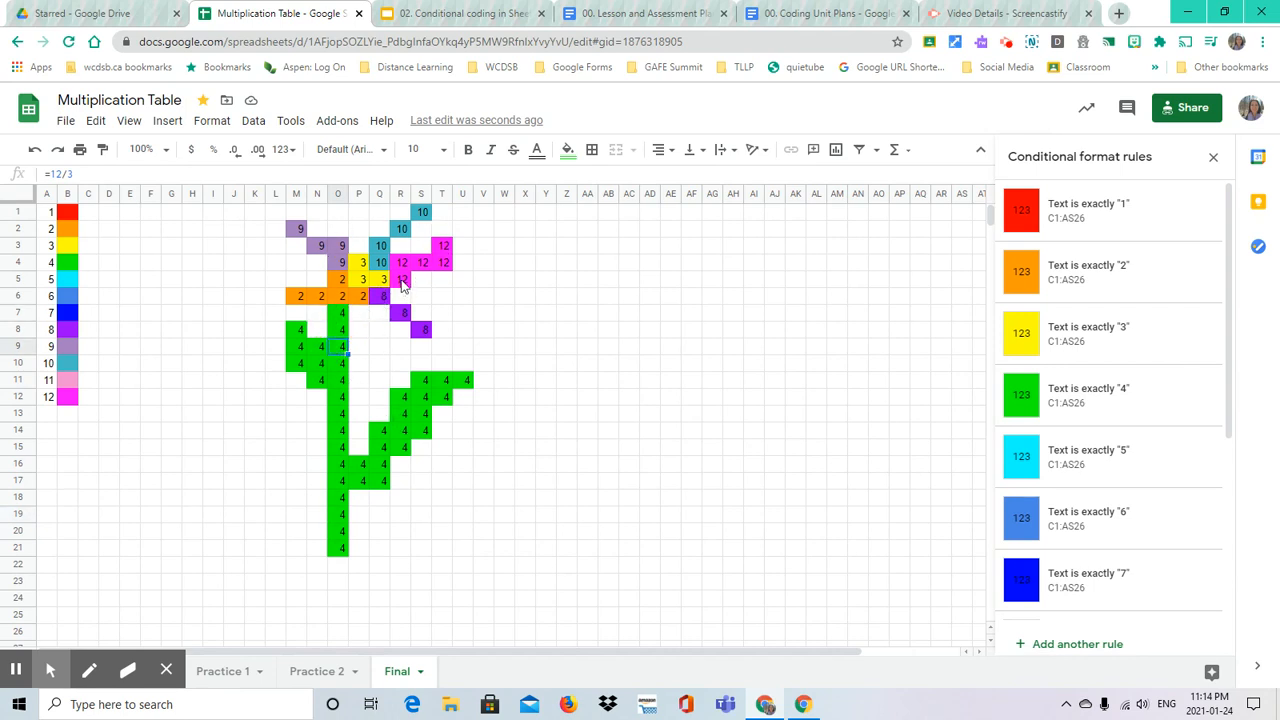
{"action": "left_click", "coordinate": [403, 284]}
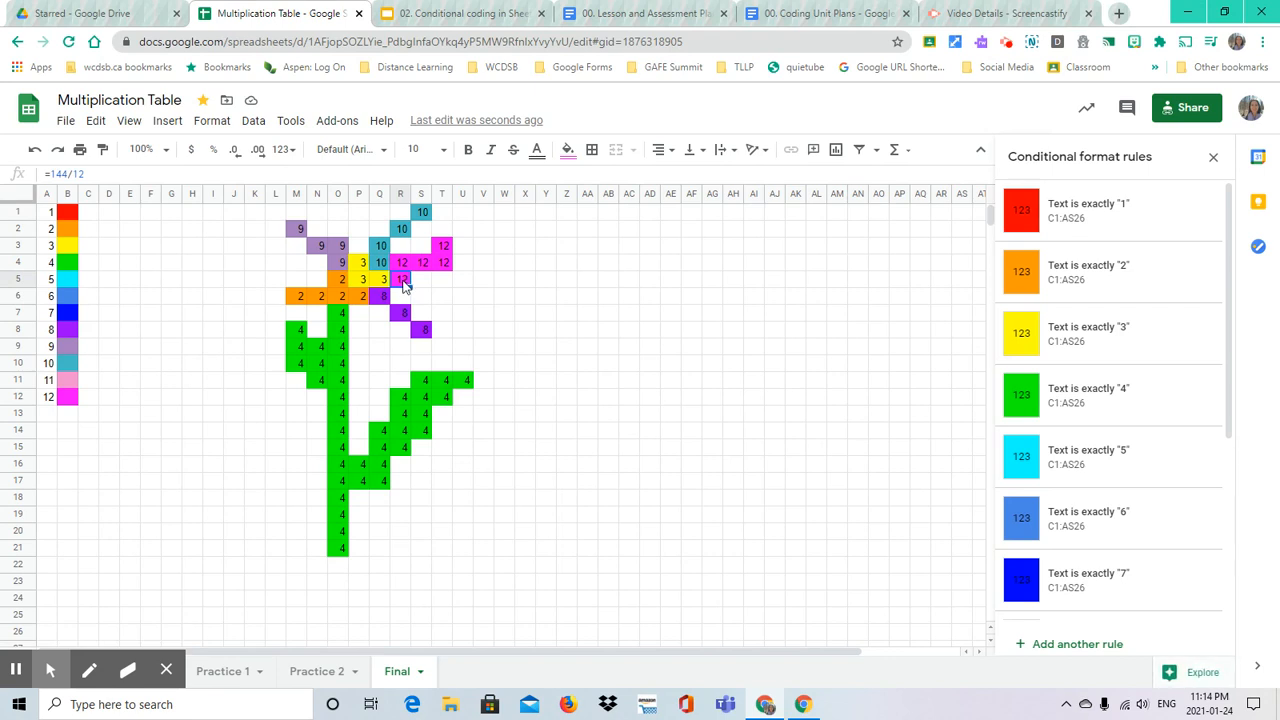
{"action": "key", "text": "Up"}
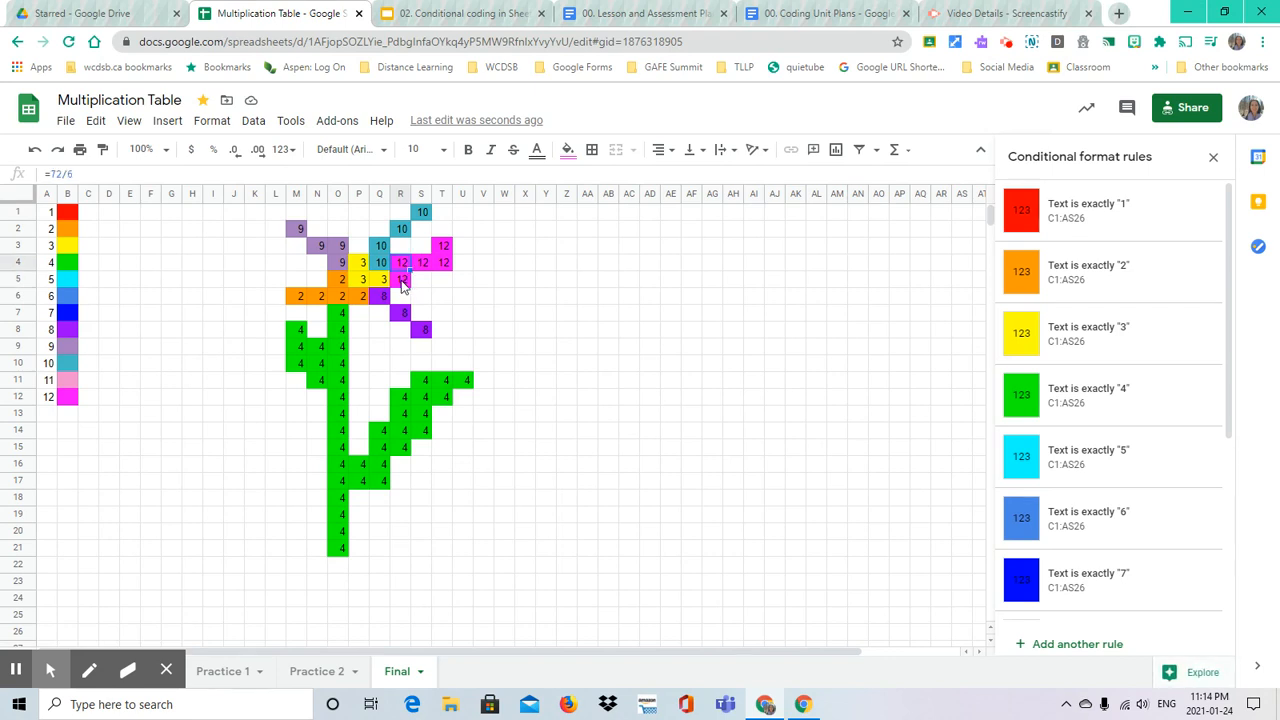
{"action": "key", "text": "Right"}
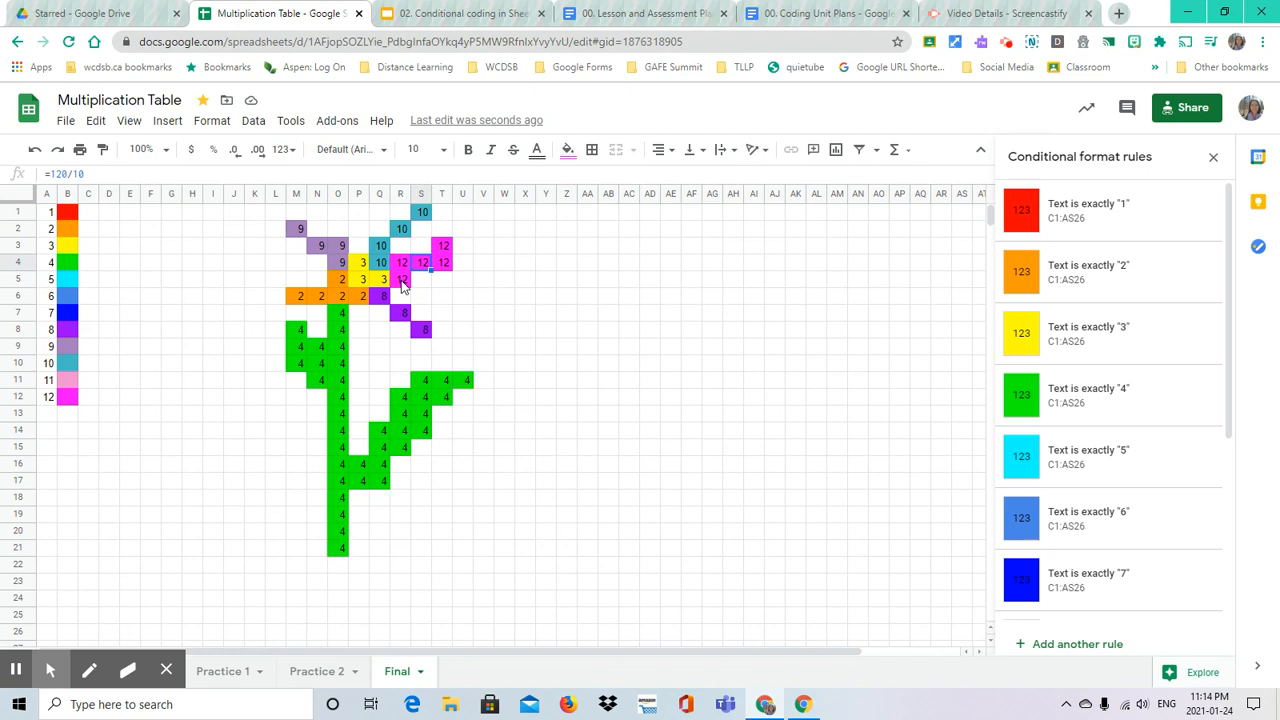
{"action": "key", "text": "Right"}
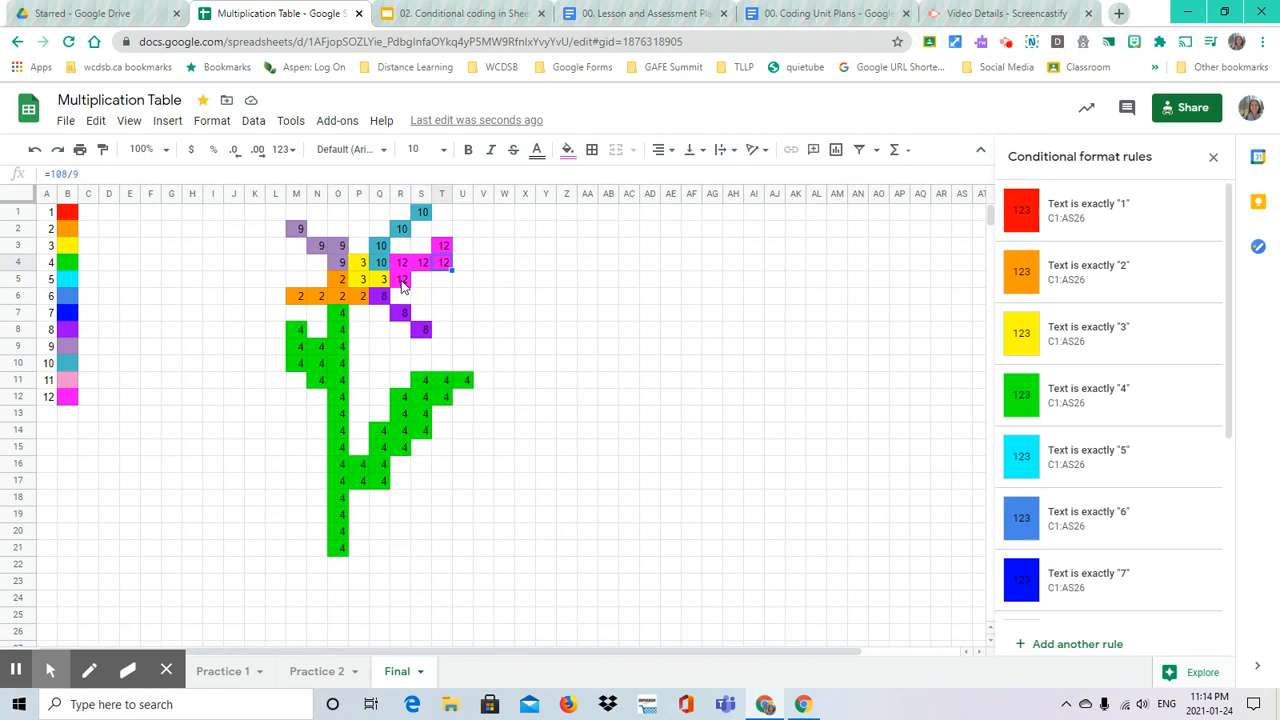
{"action": "key", "text": "Up"}
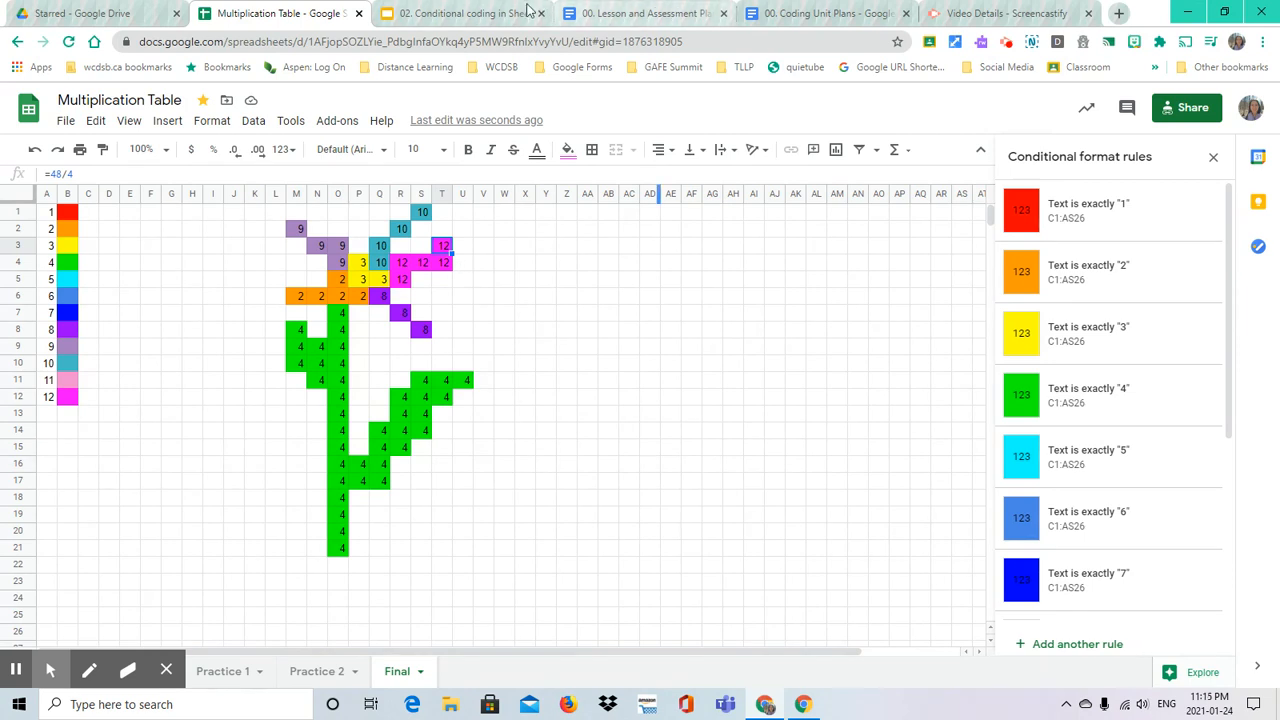
Consult the multiplication chart on slide 17 of the presentation and return to the Final sheet of the Multiplication Table spreadsheet
{"action": "left_click", "coordinate": [470, 13]}
{"action": "left_click", "coordinate": [113, 530]}
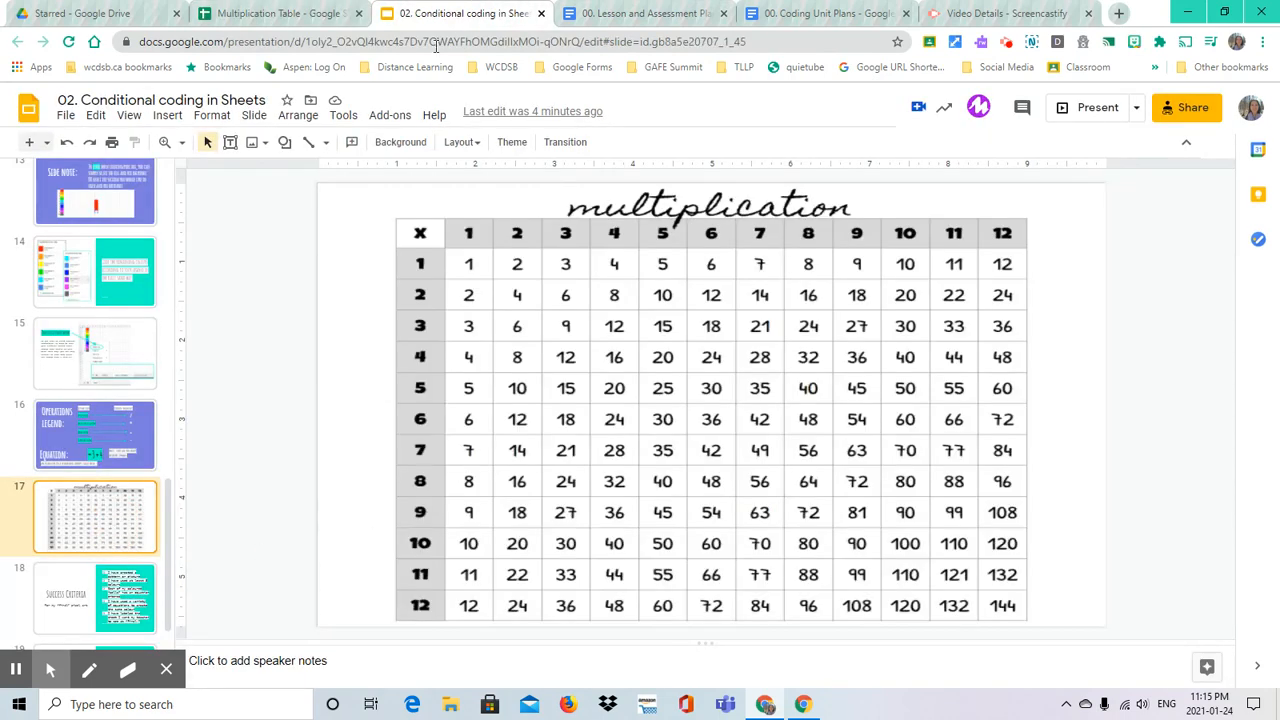
{"action": "left_click", "coordinate": [290, 13]}
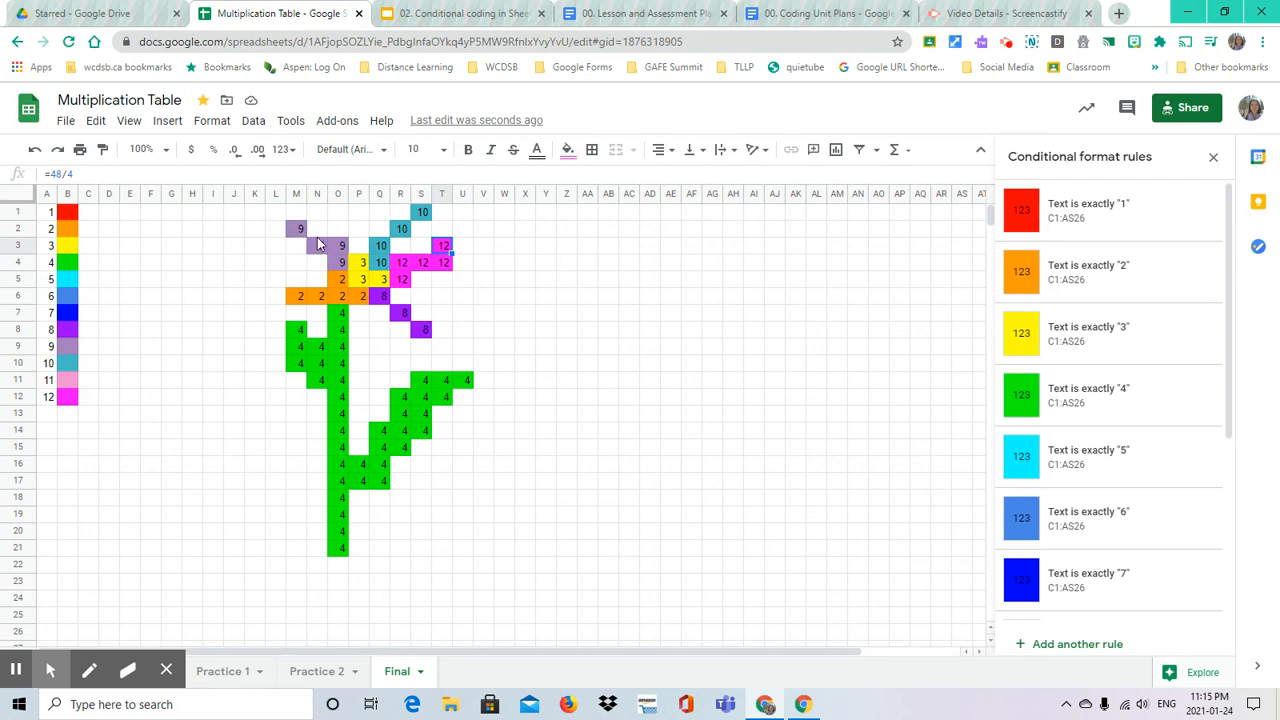
{"action": "left_click", "coordinate": [452, 14]}
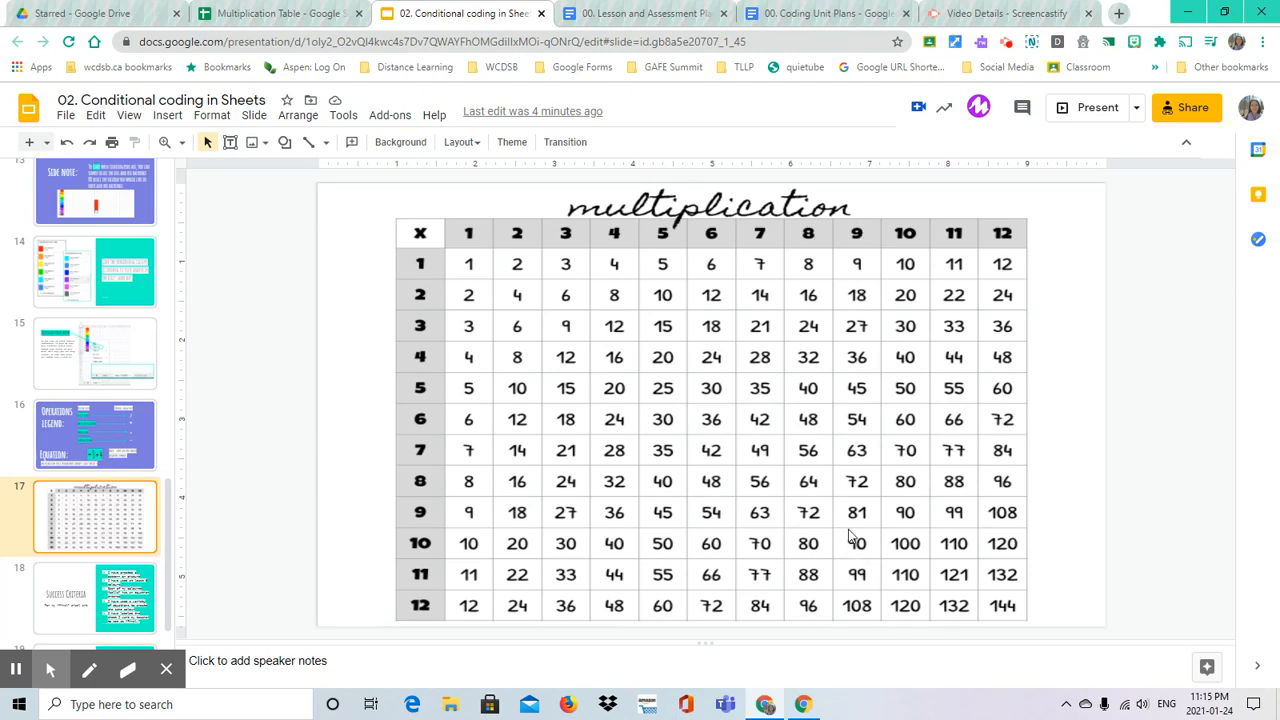
{"action": "left_click", "coordinate": [292, 13]}
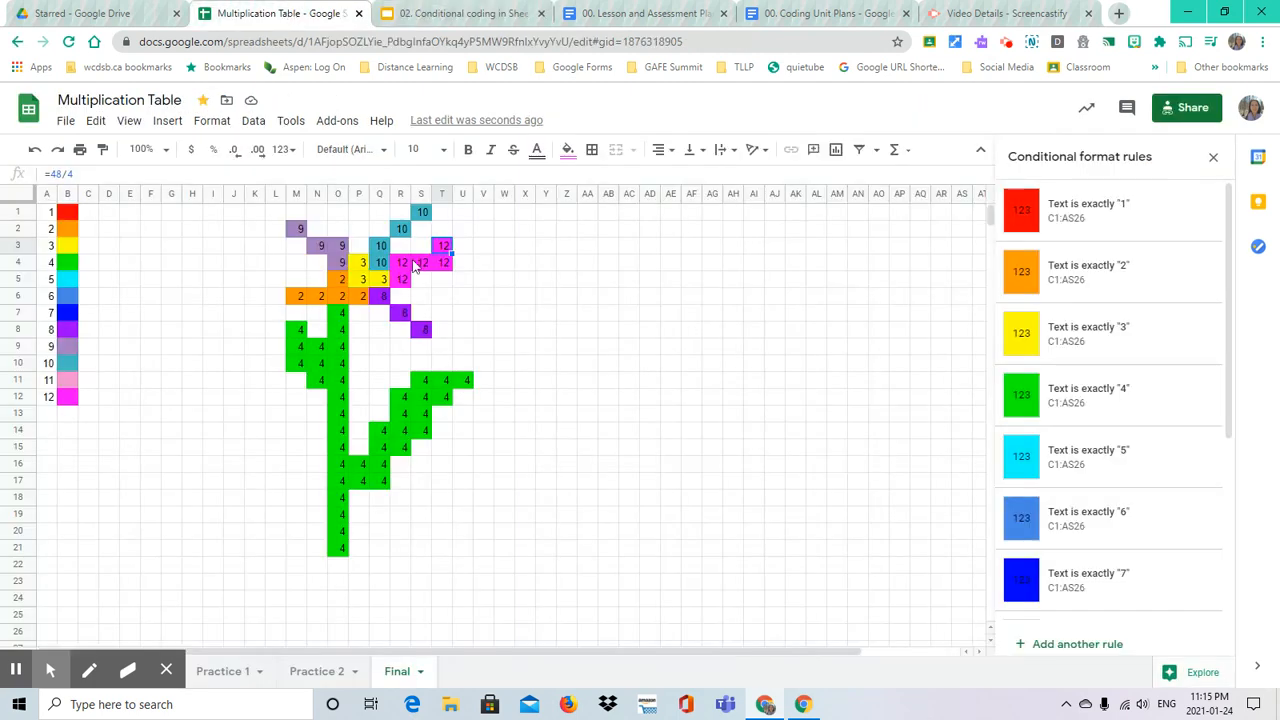
Extend the flower's light purple petal by entering =99/11 in L2
{"action": "left_click", "coordinate": [274, 230]}
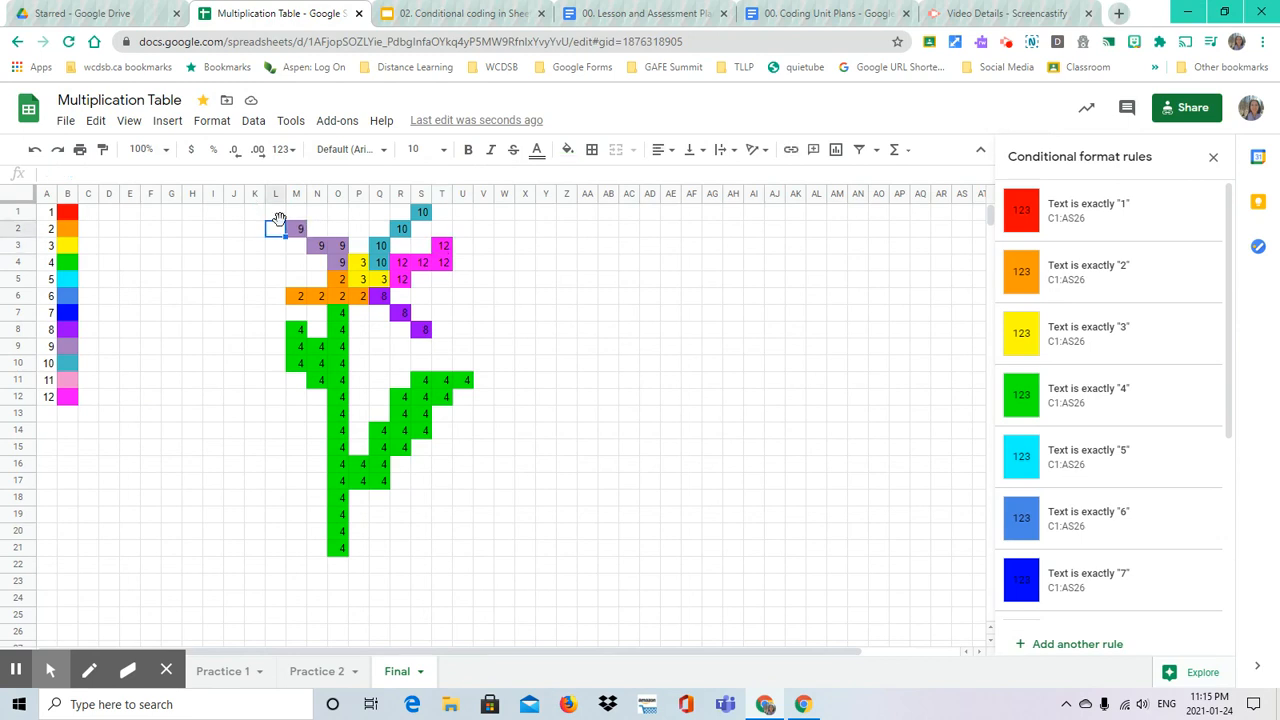
{"action": "type", "text": "="}
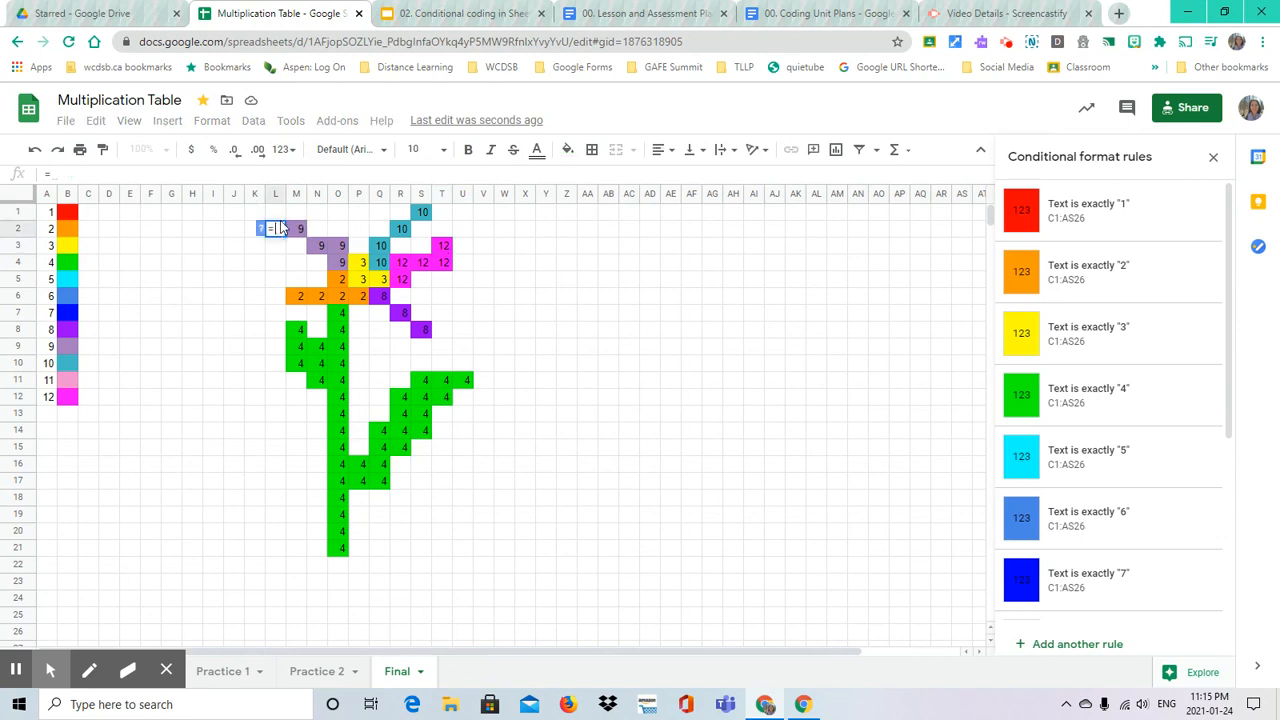
{"action": "type", "text": "99/11"}
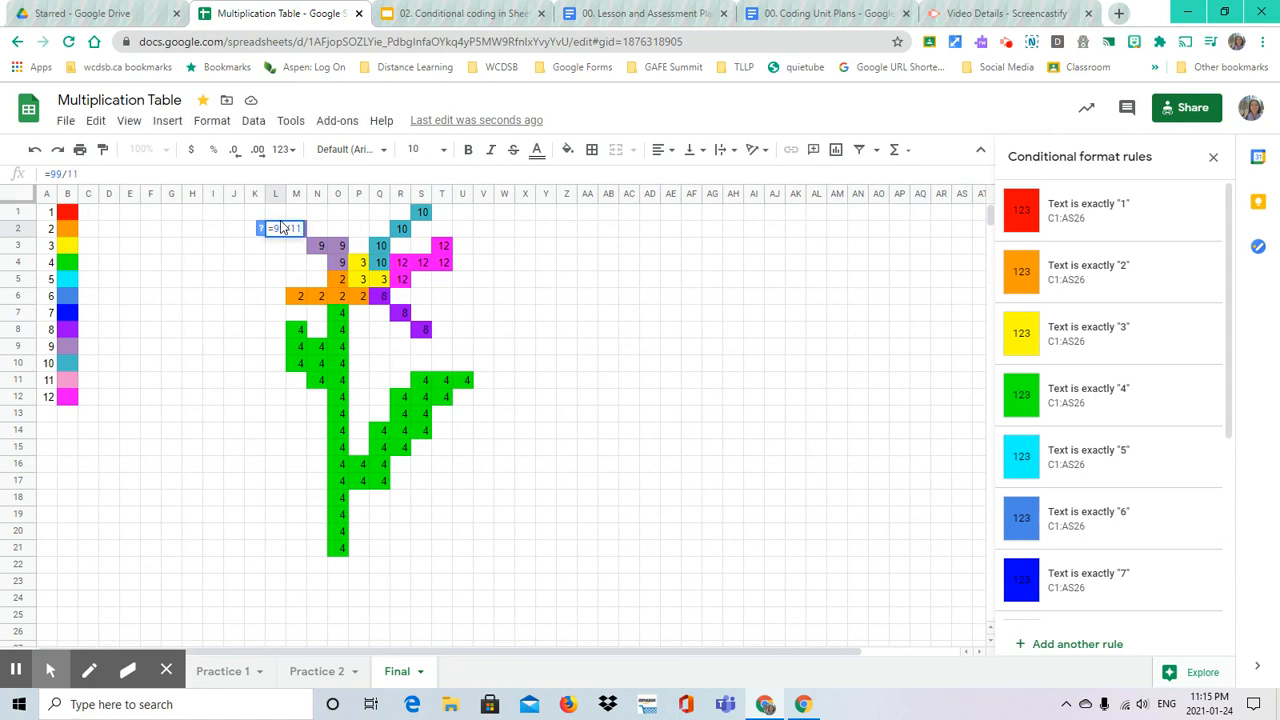
{"action": "key", "text": "Return"}
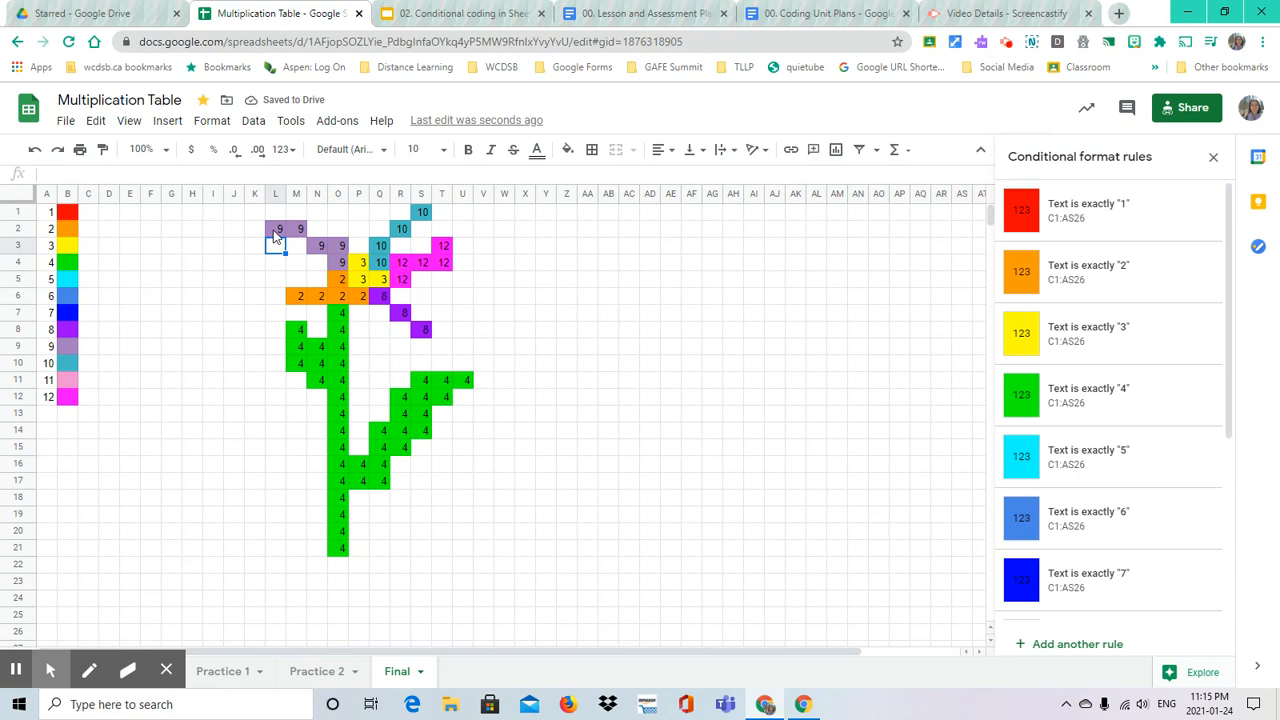
Review the Success Criteria slide in the presentation, and view the Practice 1 and Final sheets in the Multiplication Table spreadsheet
{"action": "left_click", "coordinate": [420, 18]}
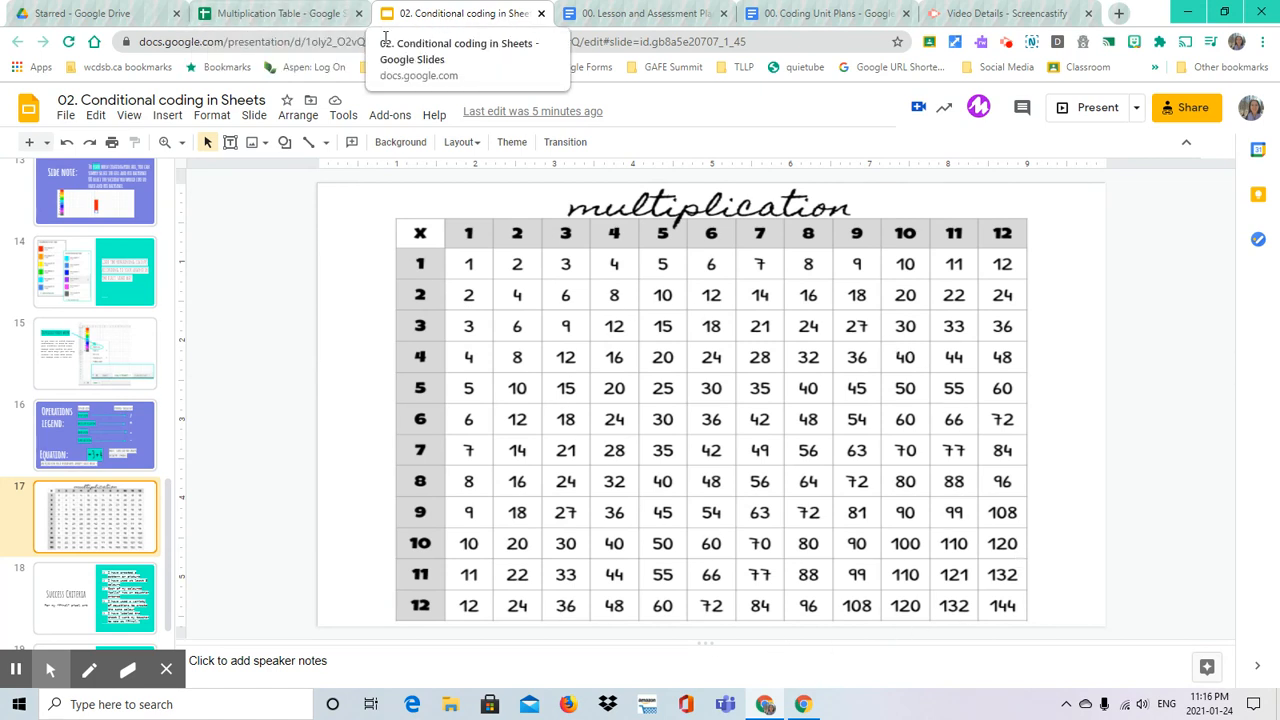
{"action": "left_click", "coordinate": [92, 575]}
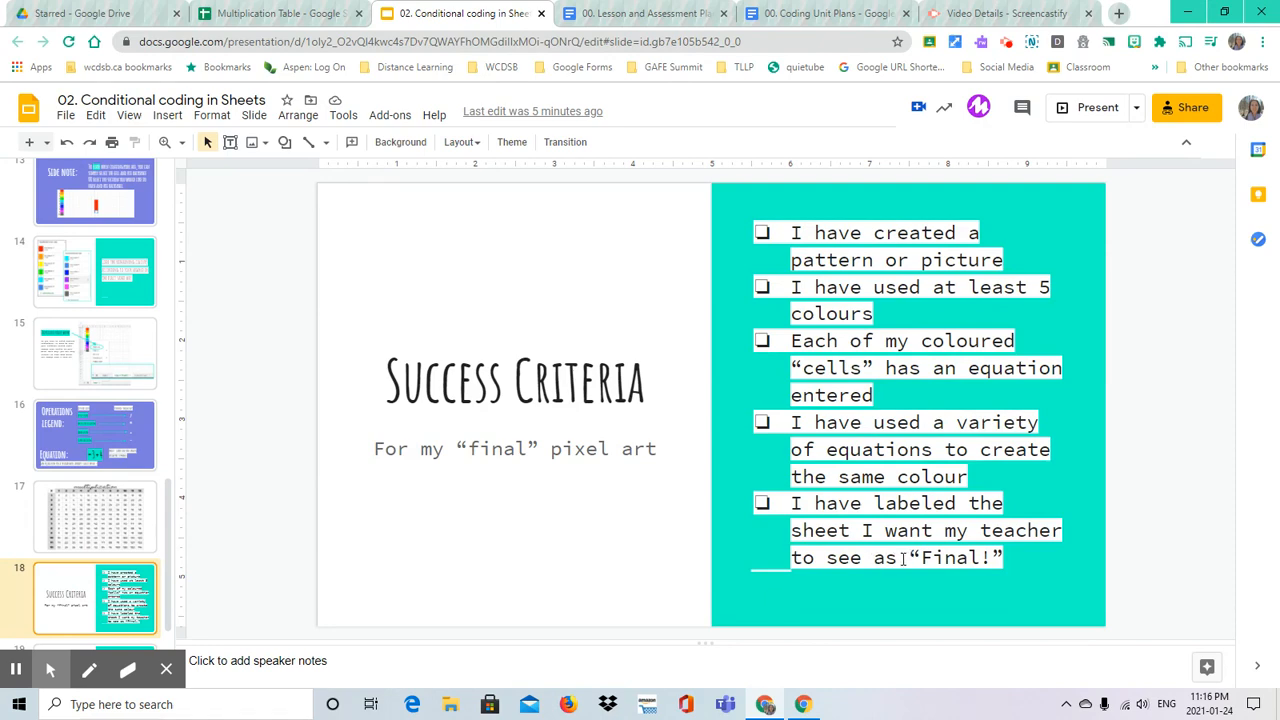
{"action": "left_click", "coordinate": [265, 14]}
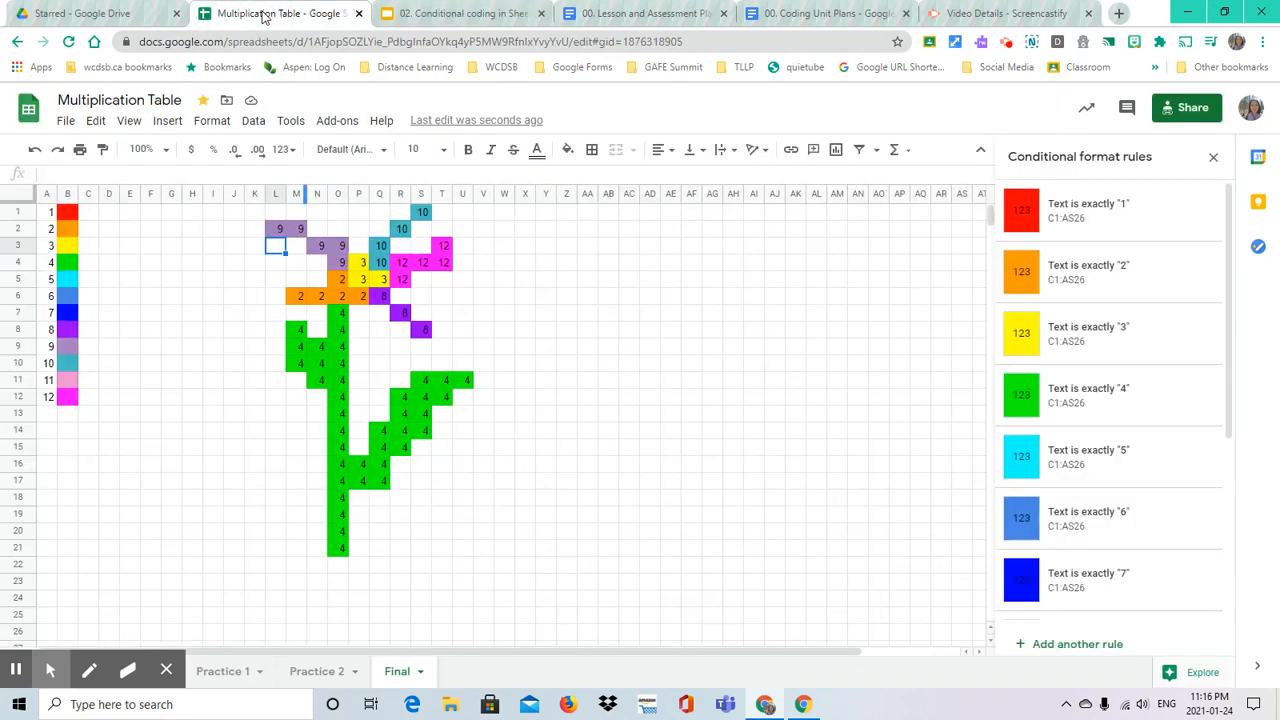
{"action": "left_click", "coordinate": [217, 672]}
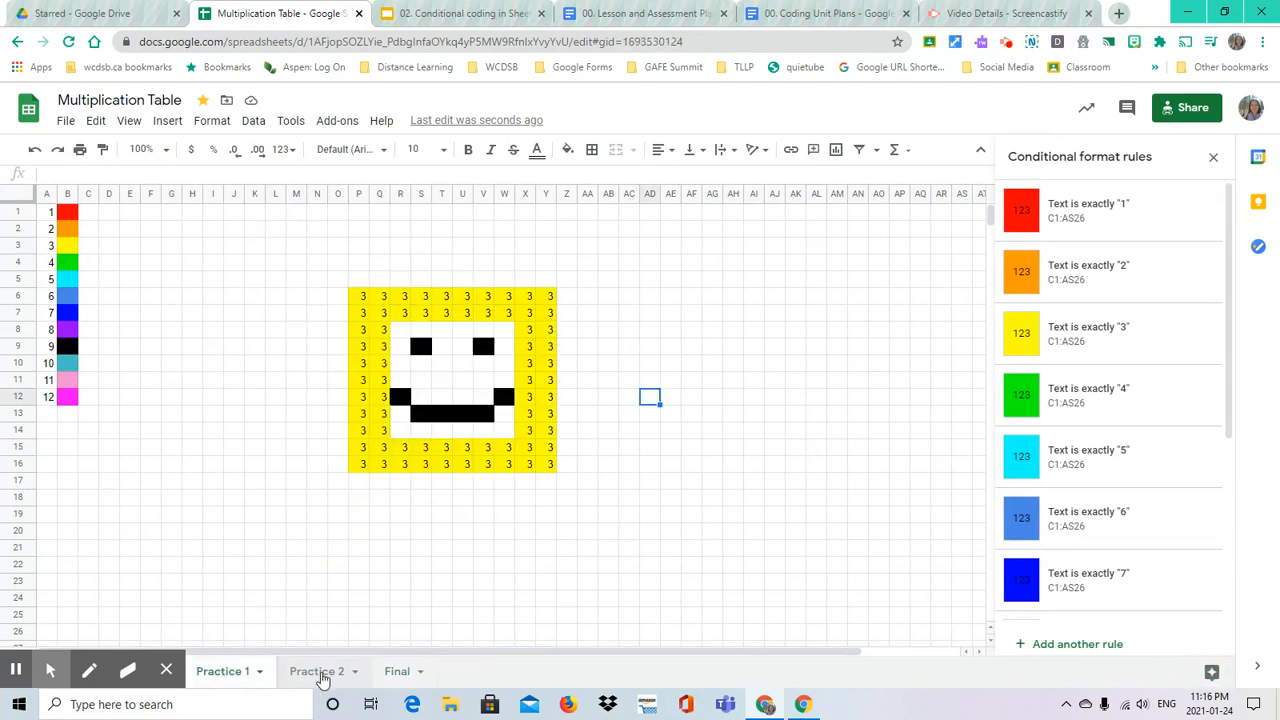
{"action": "left_click", "coordinate": [397, 672]}
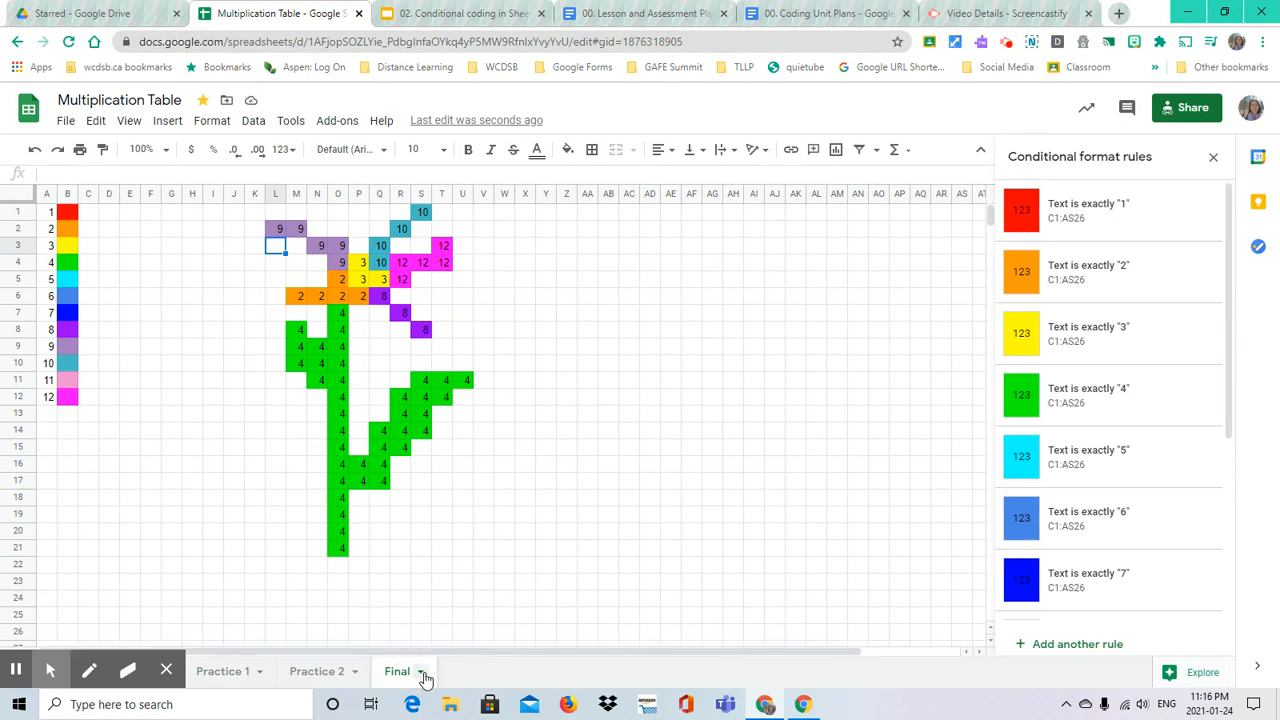
Rename the Final sheet as Final!
{"action": "left_click", "coordinate": [421, 673]}
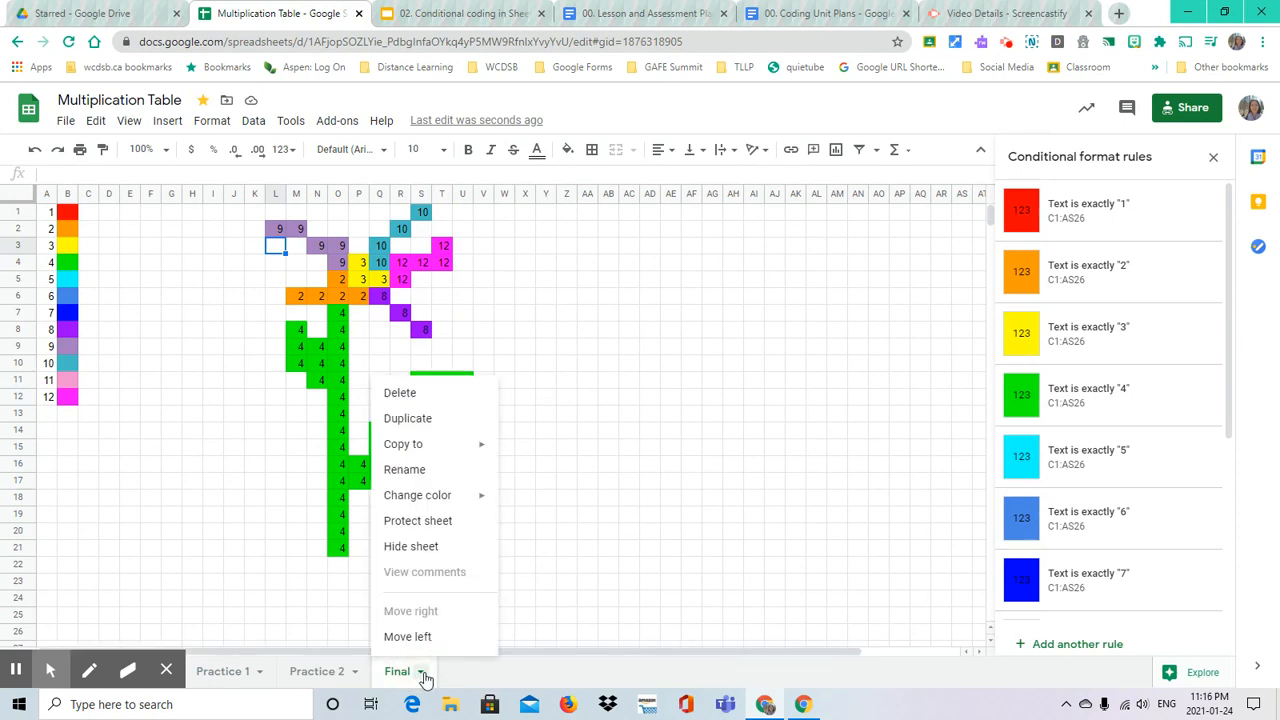
{"action": "left_click", "coordinate": [426, 470]}
{"action": "left_click", "coordinate": [420, 672]}
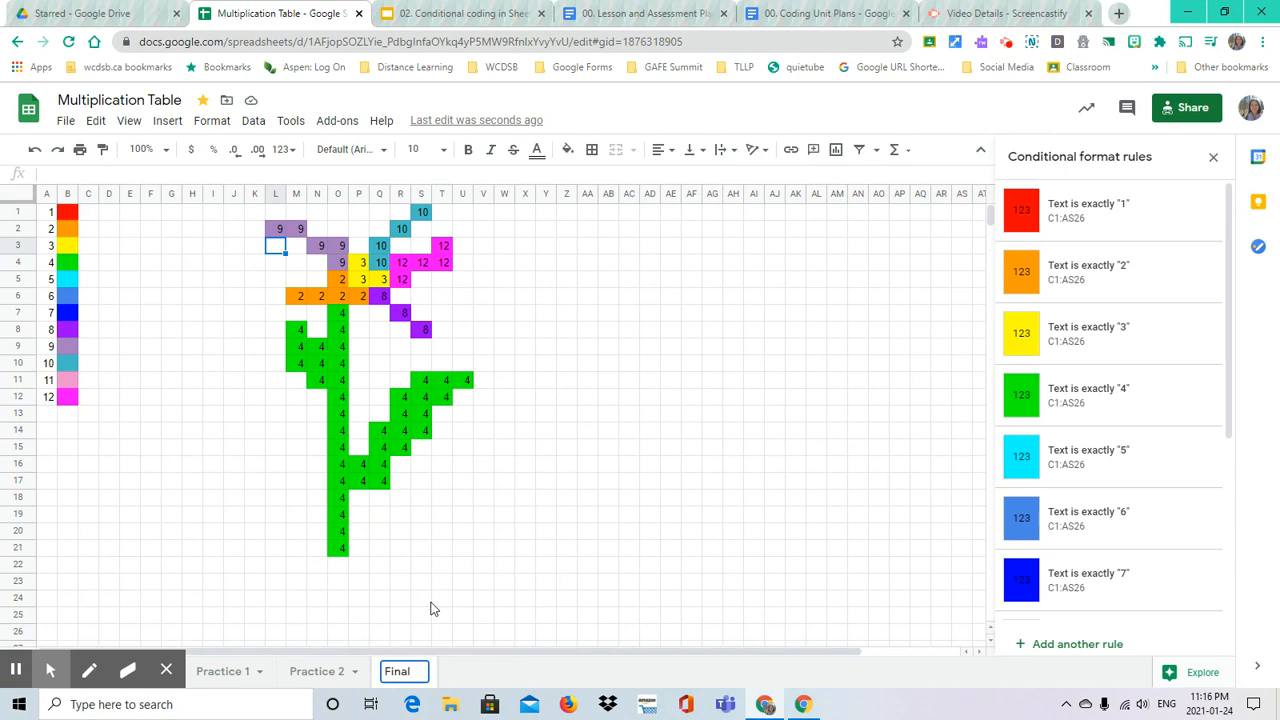
{"action": "type", "text": "l"}
{"action": "left_click", "coordinate": [413, 530]}
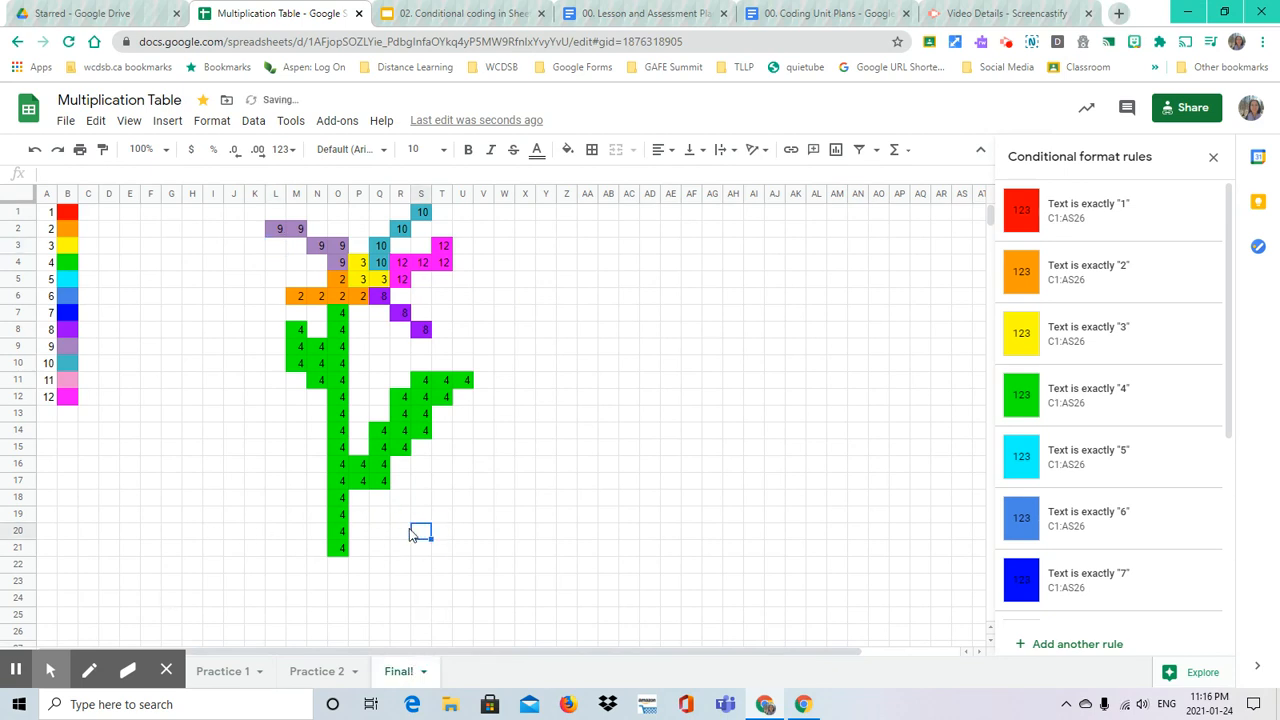
View the smiley artwork on the Practice 1 sheet and return to the Final! sheet
{"action": "left_click", "coordinate": [215, 673]}
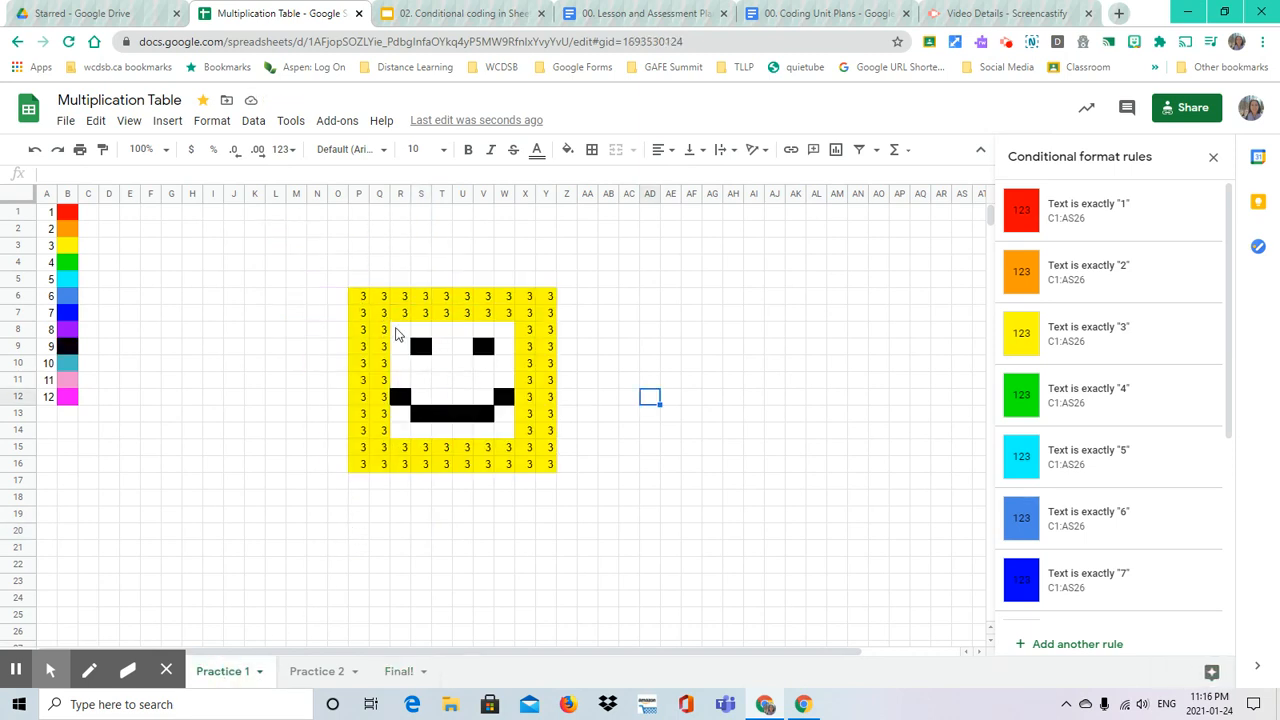
{"action": "left_click", "coordinate": [399, 671]}
{"action": "left_click", "coordinate": [166, 670]}
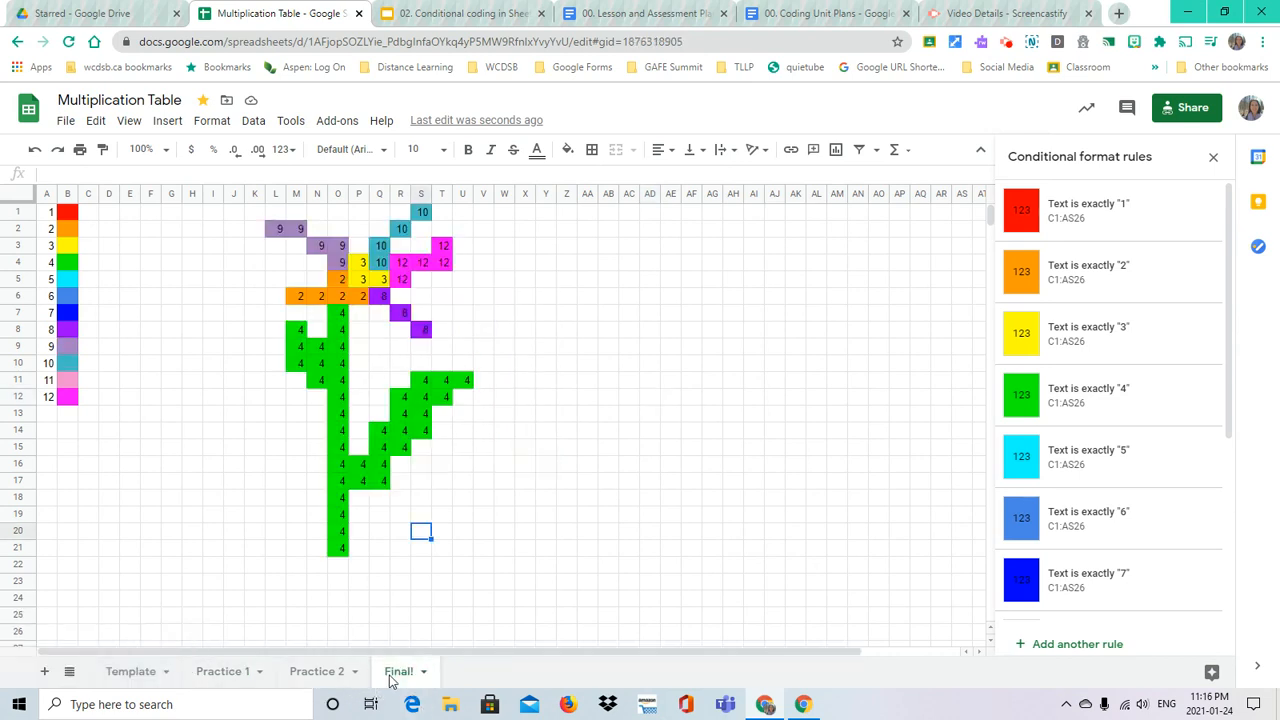
{"action": "mouse_move", "coordinate": [397, 677]}
{"action": "left_mouse_down"}
{"action": "mouse_move", "coordinate": [294, 666]}
{"action": "mouse_move", "coordinate": [409, 670]}
{"action": "left_mouse_up"}
Trim the flower's large leaf by deleting the contents of cells S11, R12 and Q17
{"action": "left_click", "coordinate": [423, 383]}
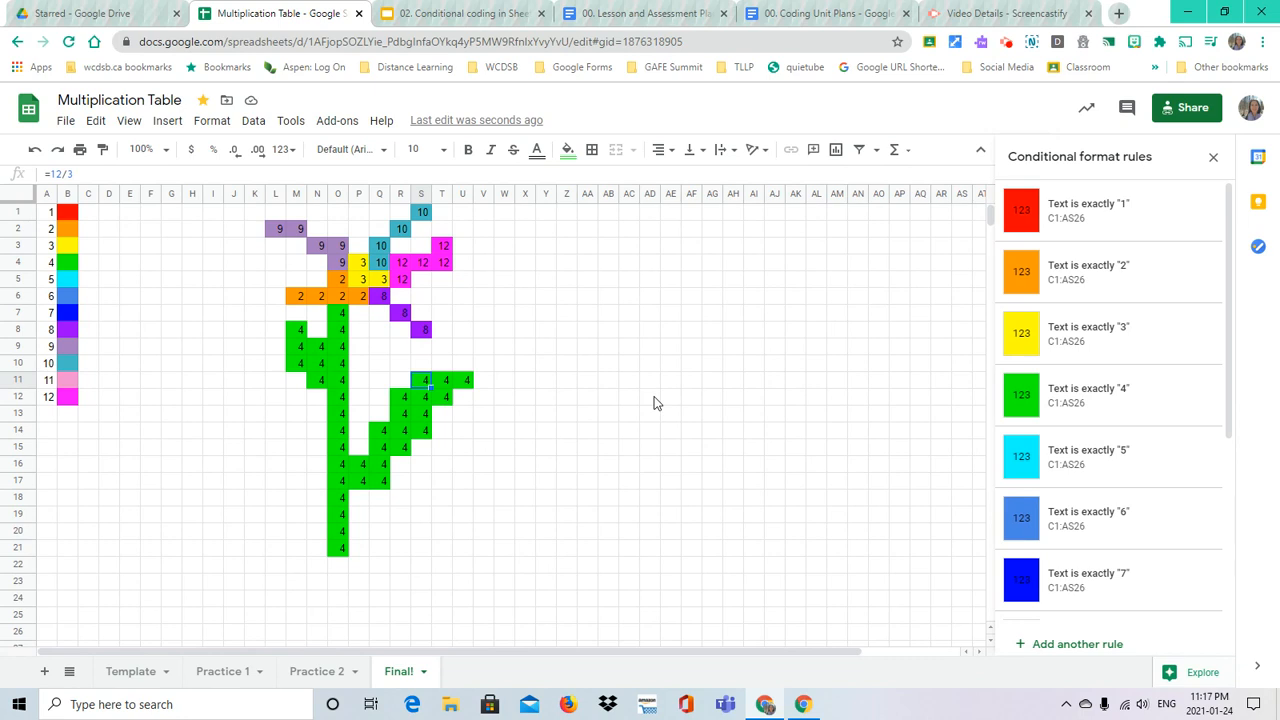
{"action": "key", "text": "Delete"}
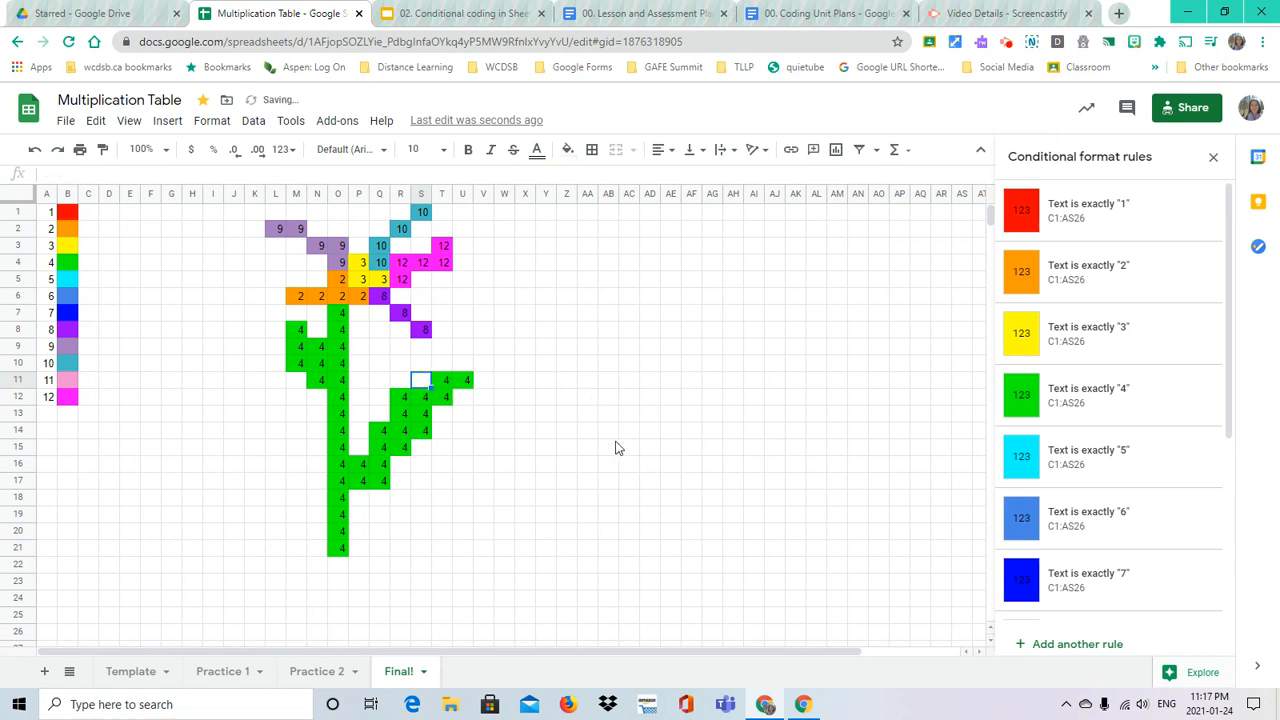
{"action": "left_click", "coordinate": [400, 400]}
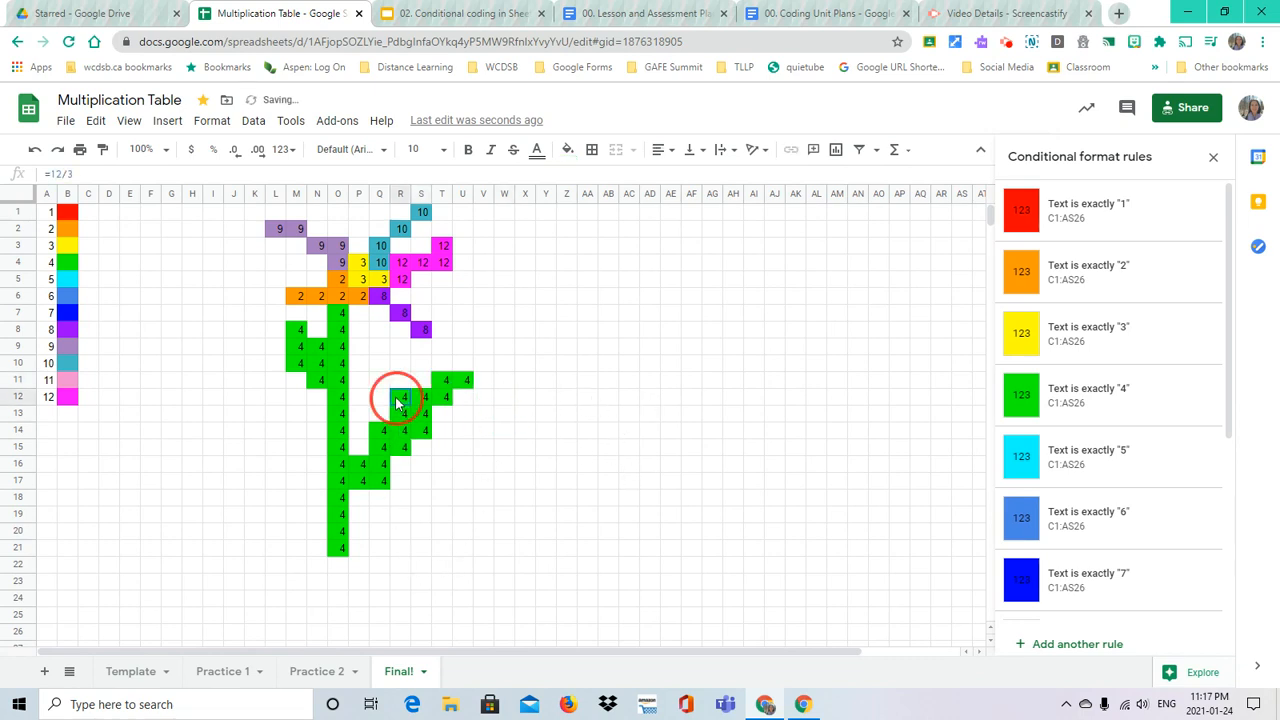
{"action": "key", "text": "Delete"}
{"action": "left_click", "coordinate": [504, 464]}
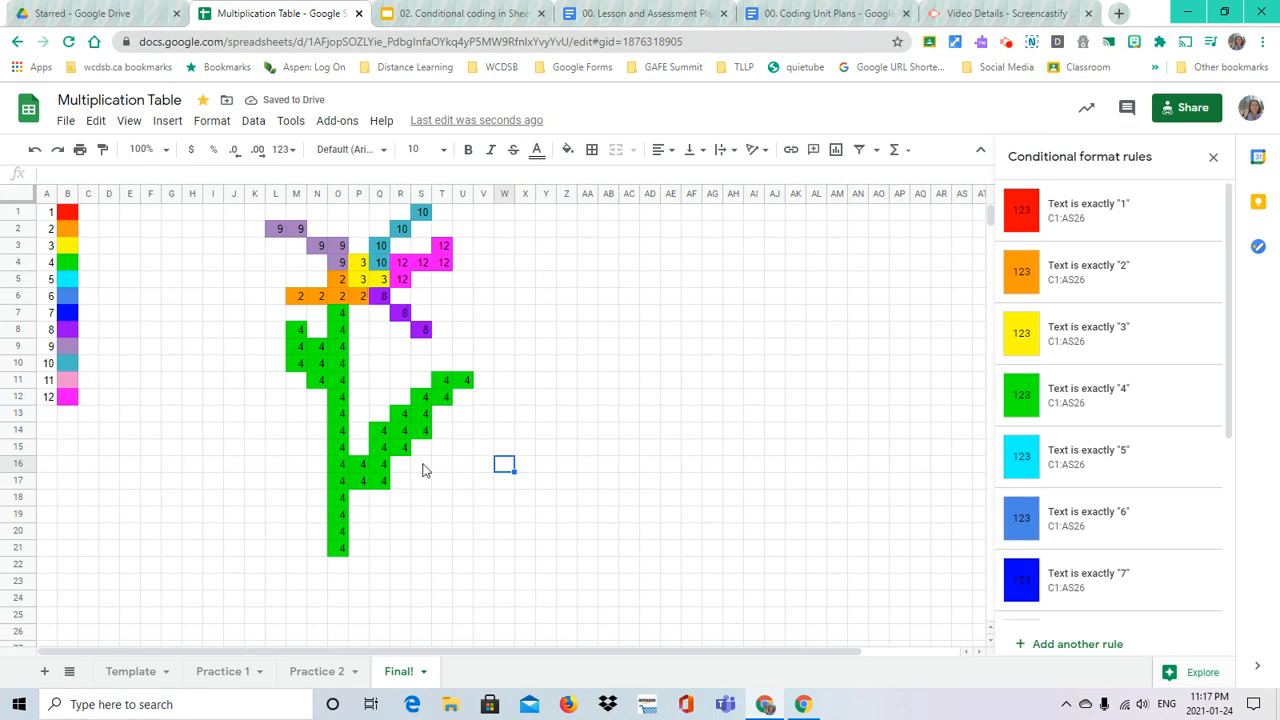
{"action": "left_click", "coordinate": [384, 482]}
{"action": "key", "text": "Delete"}
{"action": "left_click", "coordinate": [443, 531]}
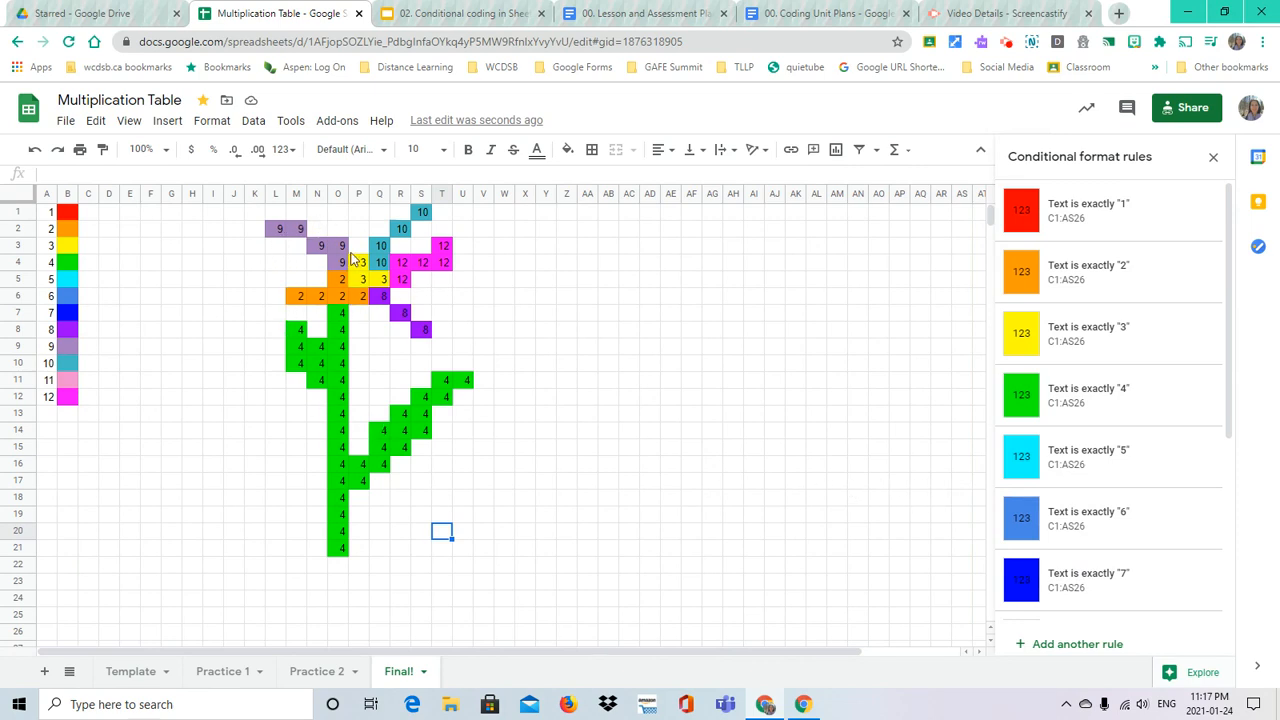
Read the Bump It Up slide in the presentation and open the Practice 2 sheet of the Multiplication Table spreadsheet
{"action": "left_click", "coordinate": [405, 14]}
{"action": "left_click", "coordinate": [290, 14]}
{"action": "left_click", "coordinate": [1005, 41]}
{"action": "left_click", "coordinate": [980, 230]}
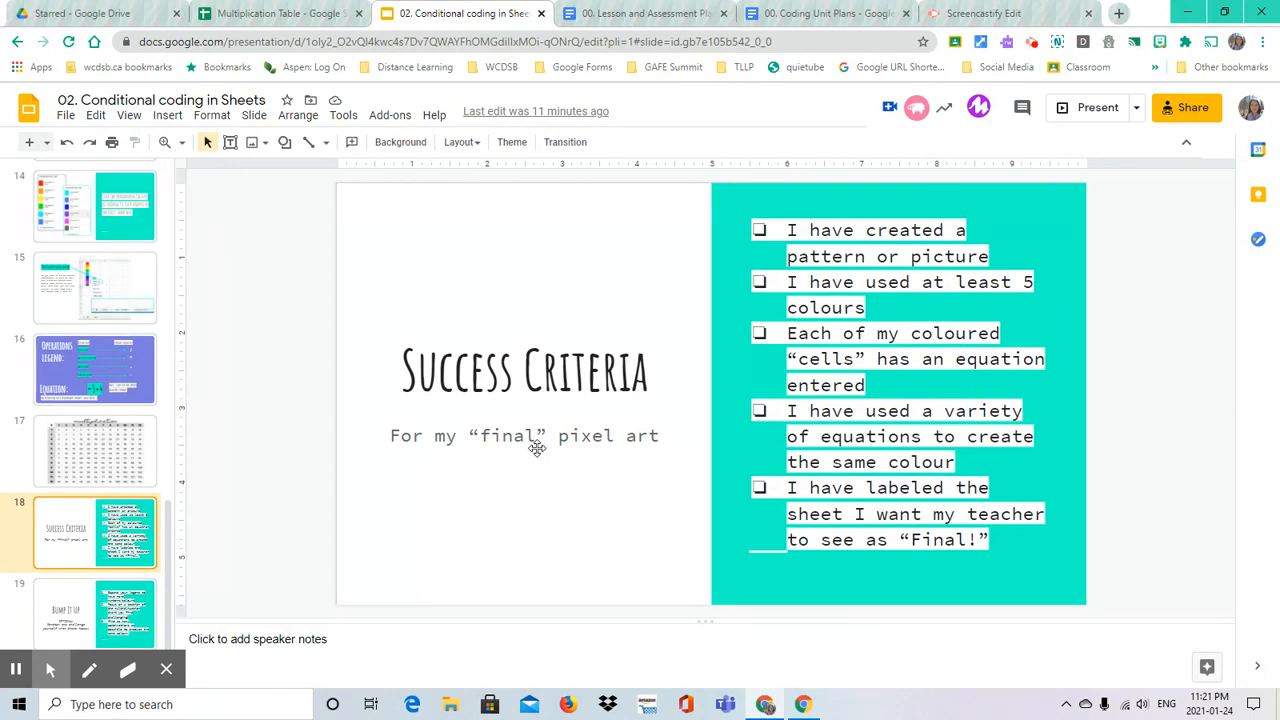
{"action": "left_click", "coordinate": [72, 628]}
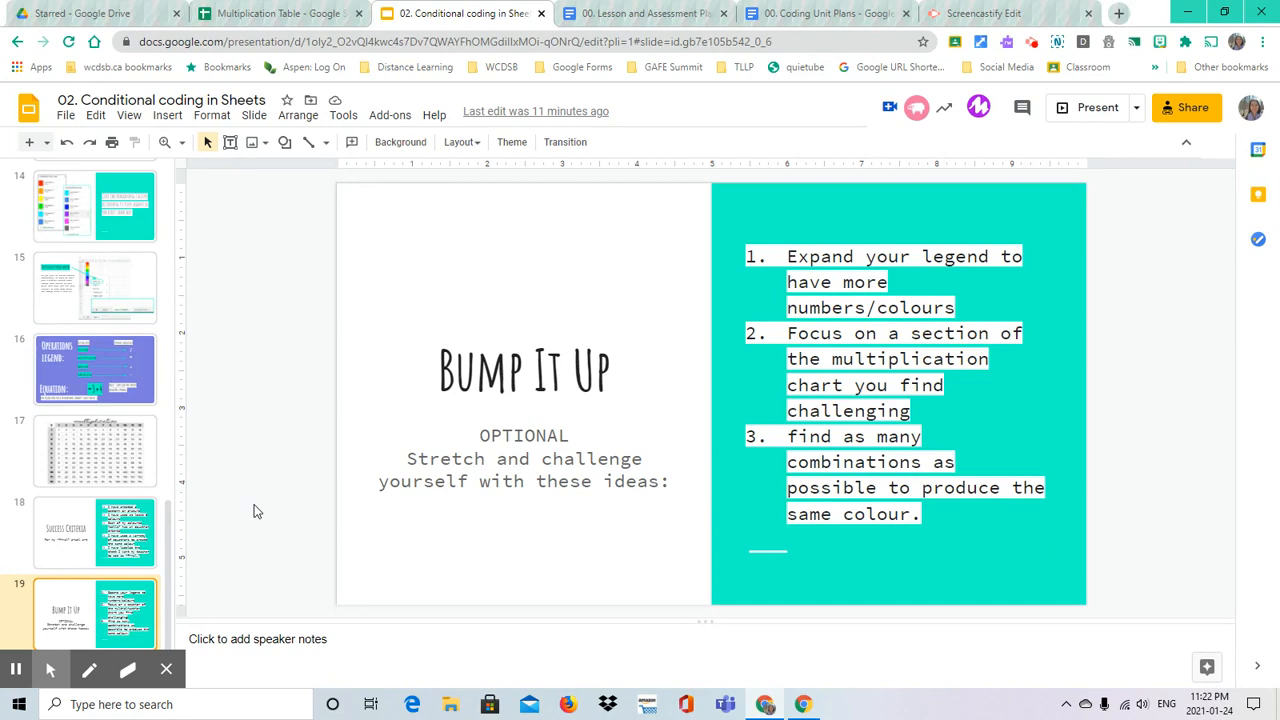
{"action": "left_click", "coordinate": [275, 13]}
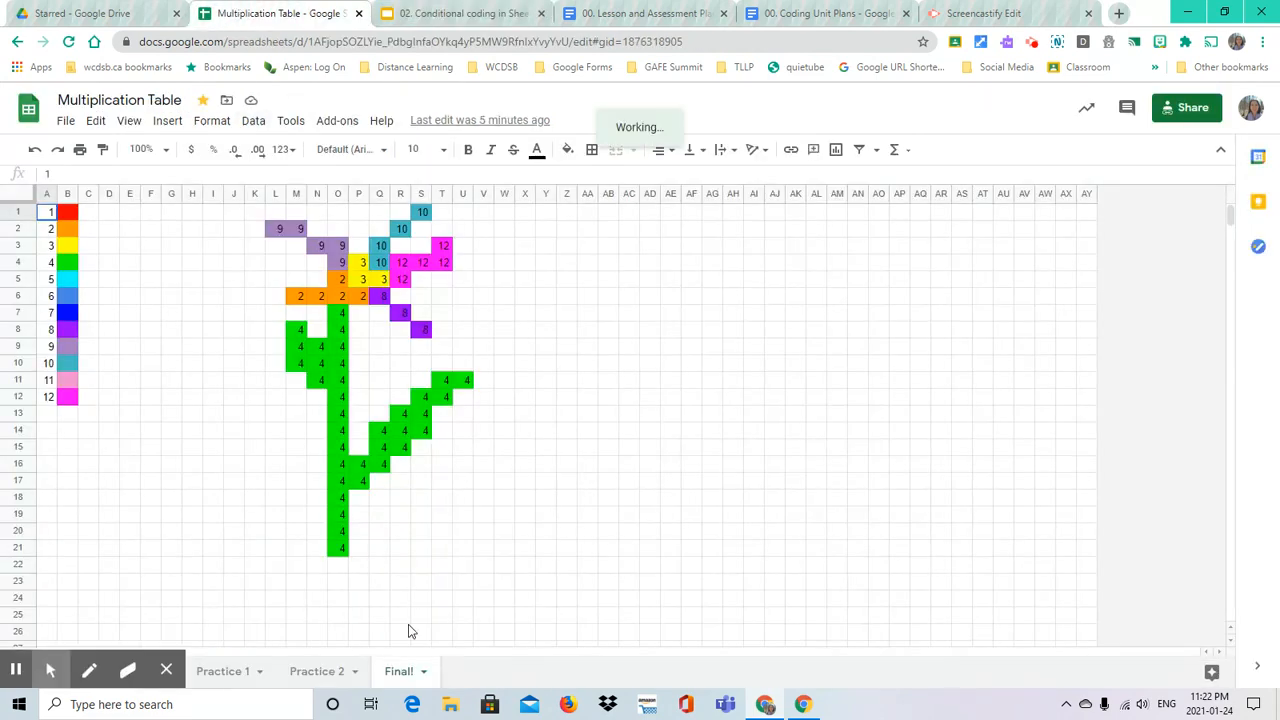
{"action": "left_click", "coordinate": [320, 676]}
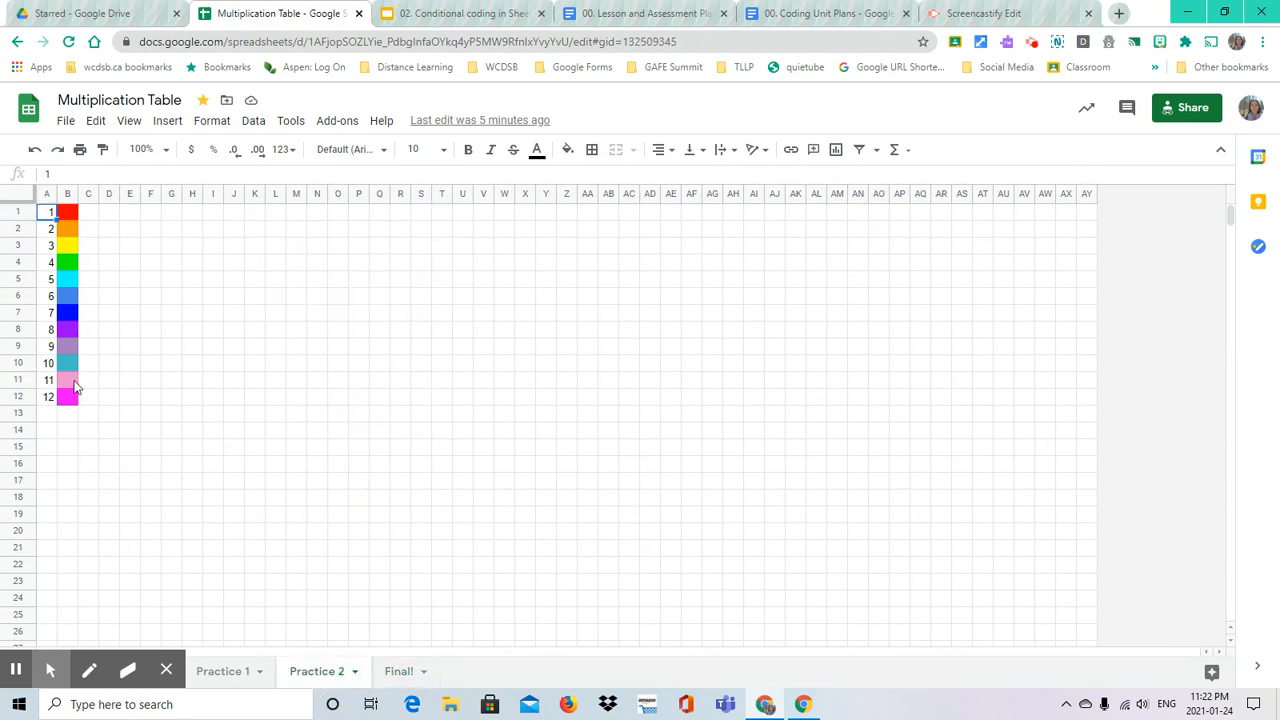
Try to extend the legend numbers on Practice 2 by filling A12 down to A23, and undo the fill
{"action": "left_click", "coordinate": [52, 416]}
{"action": "left_click", "coordinate": [52, 400]}
{"action": "left_click_drag", "start_coordinate": [55, 403], "coordinate": [56, 590]}
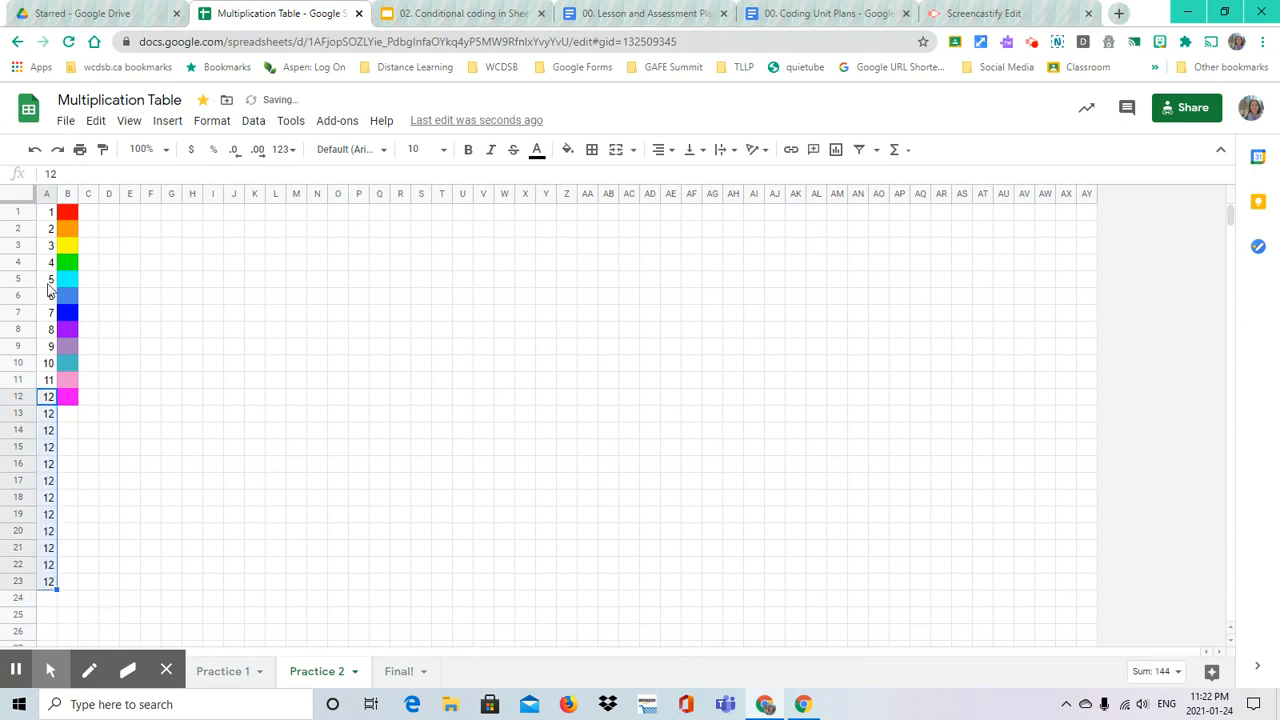
{"action": "left_click", "coordinate": [34, 149]}
Try to extend the legend numbers by filling A11 down to A23, and undo the fill
{"action": "left_click", "coordinate": [48, 380]}
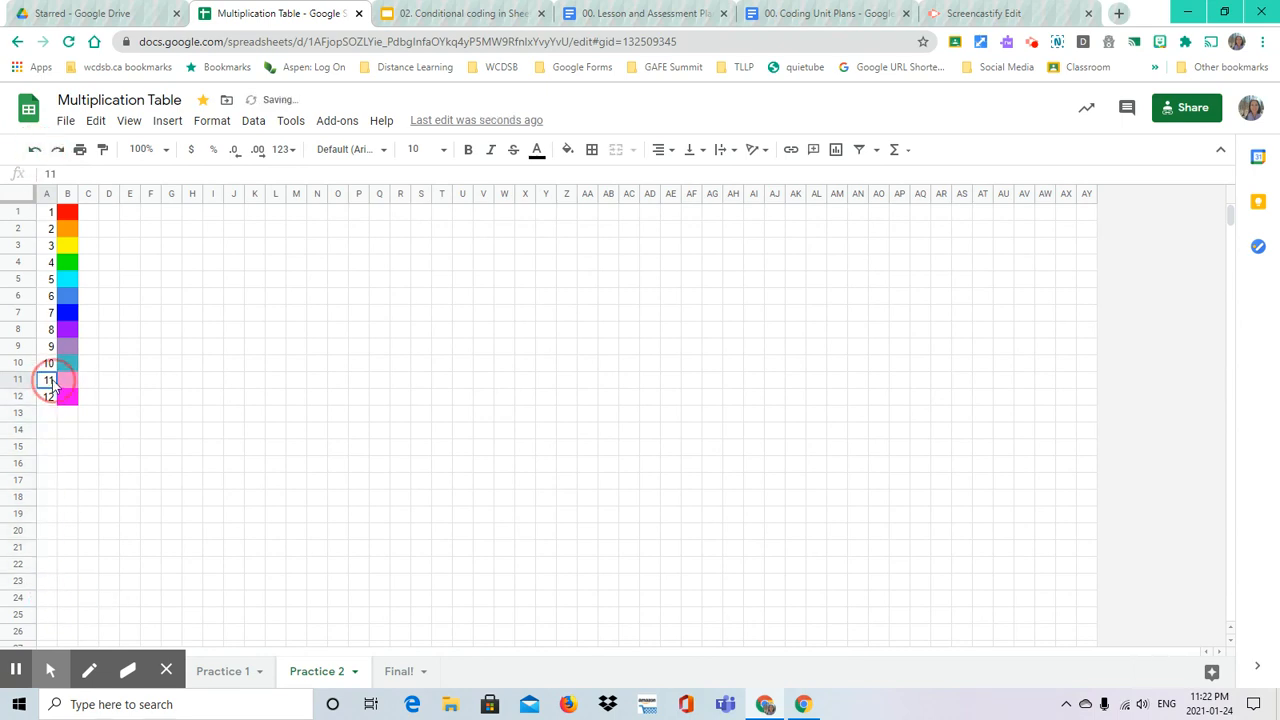
{"action": "left_click_drag", "start_coordinate": [57, 388], "coordinate": [52, 586]}
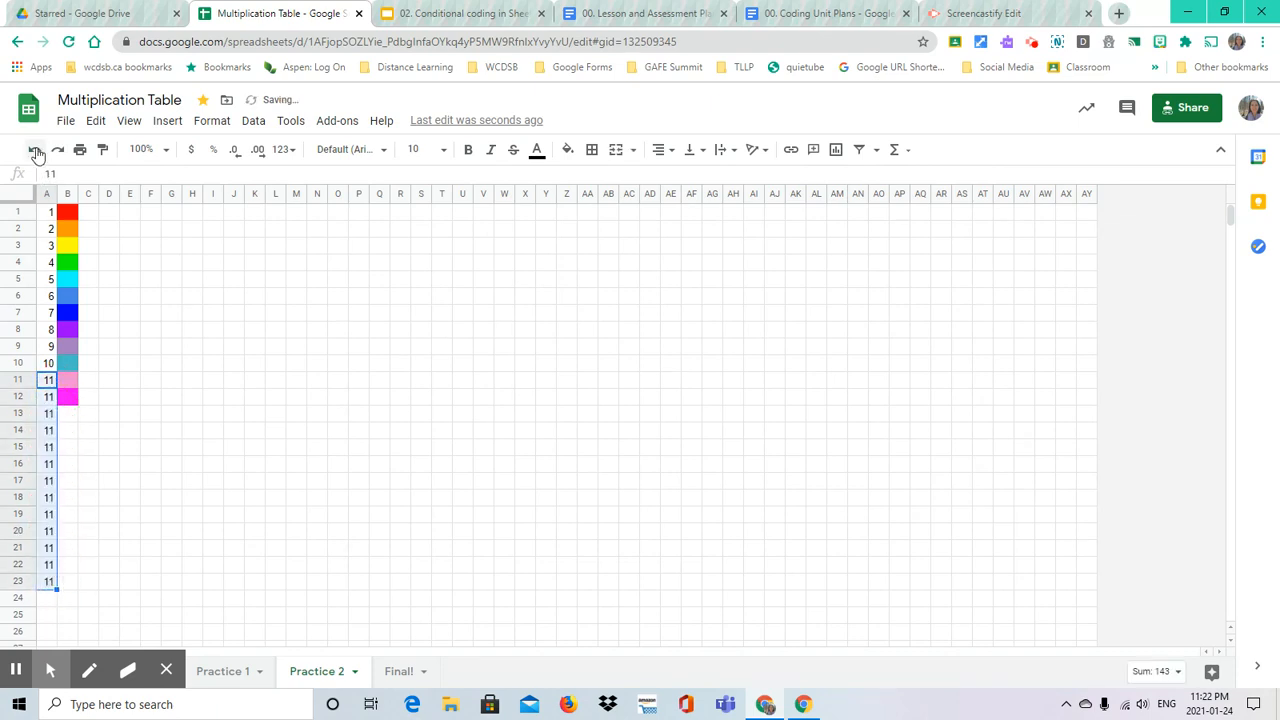
{"action": "left_click", "coordinate": [34, 149]}
Try extending the legend as a number series from A1:A2 down to A23, and undo it
{"action": "left_click", "coordinate": [50, 215]}
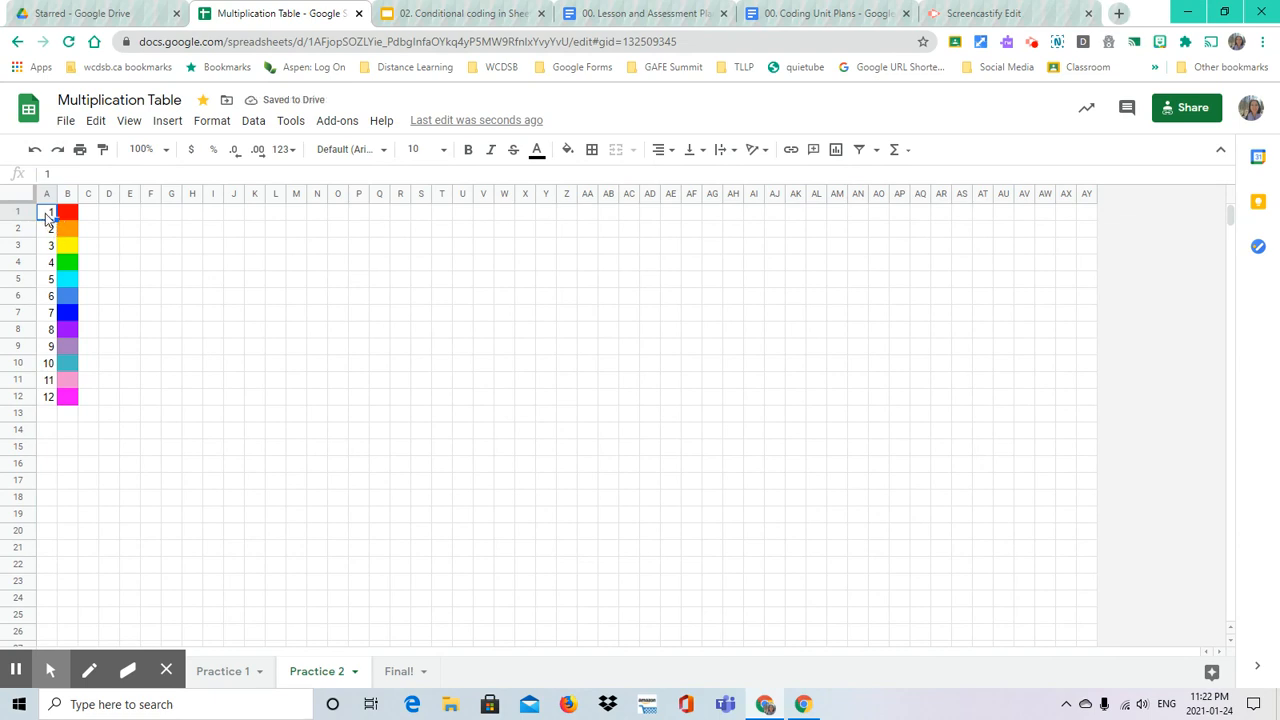
{"action": "left_click_drag", "start_coordinate": [48, 214], "coordinate": [51, 582]}
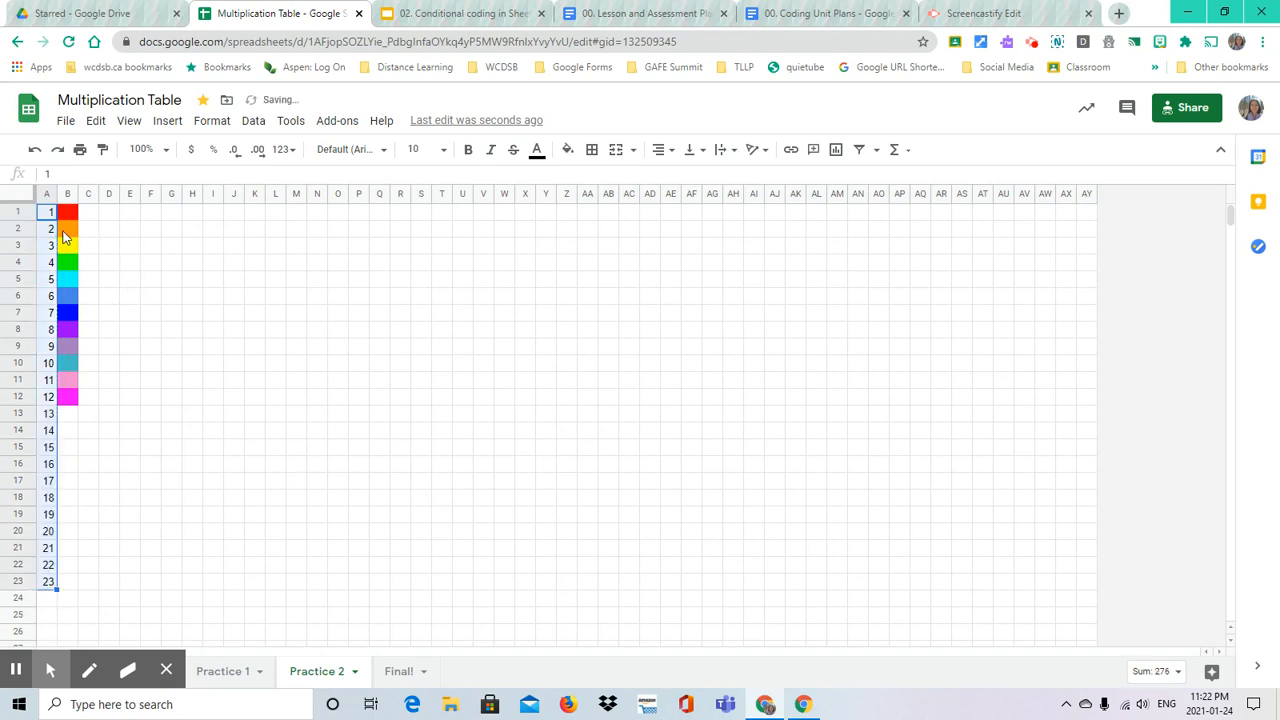
{"action": "left_click", "coordinate": [34, 150]}
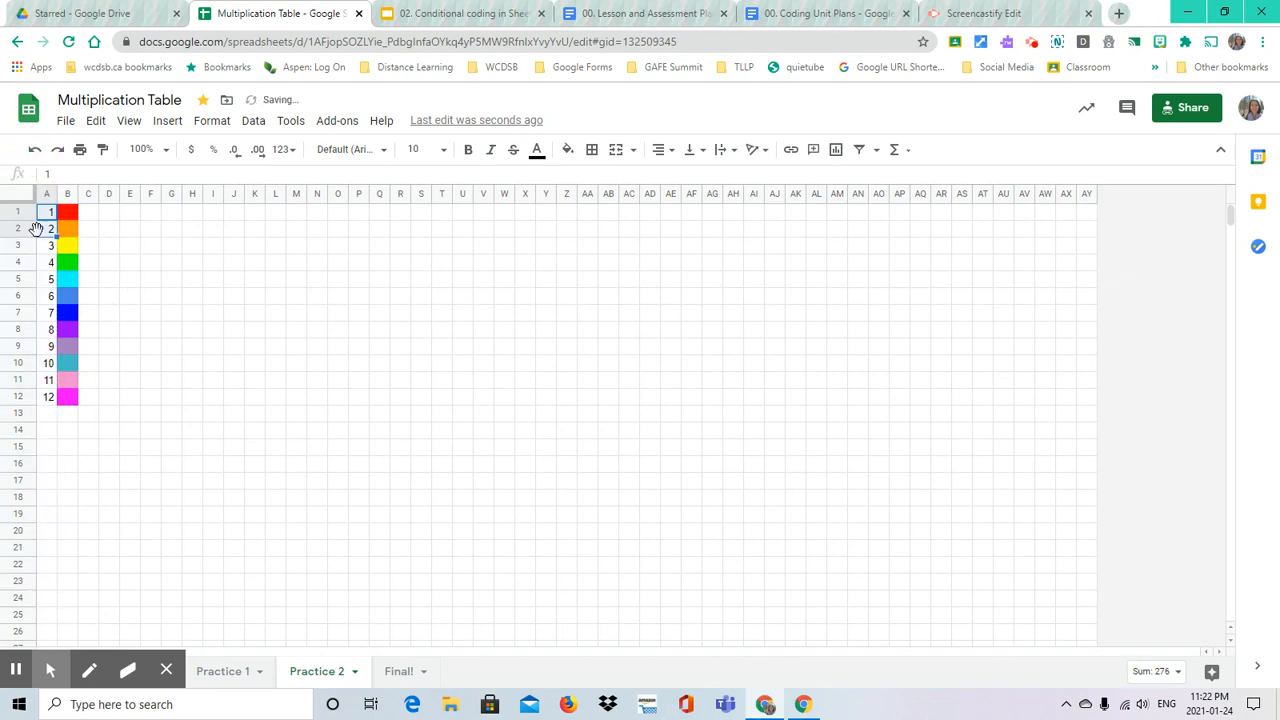
Extend the legend numbers to 23 by filling the series in A1:A2 down to A23
{"action": "left_click", "coordinate": [49, 213]}
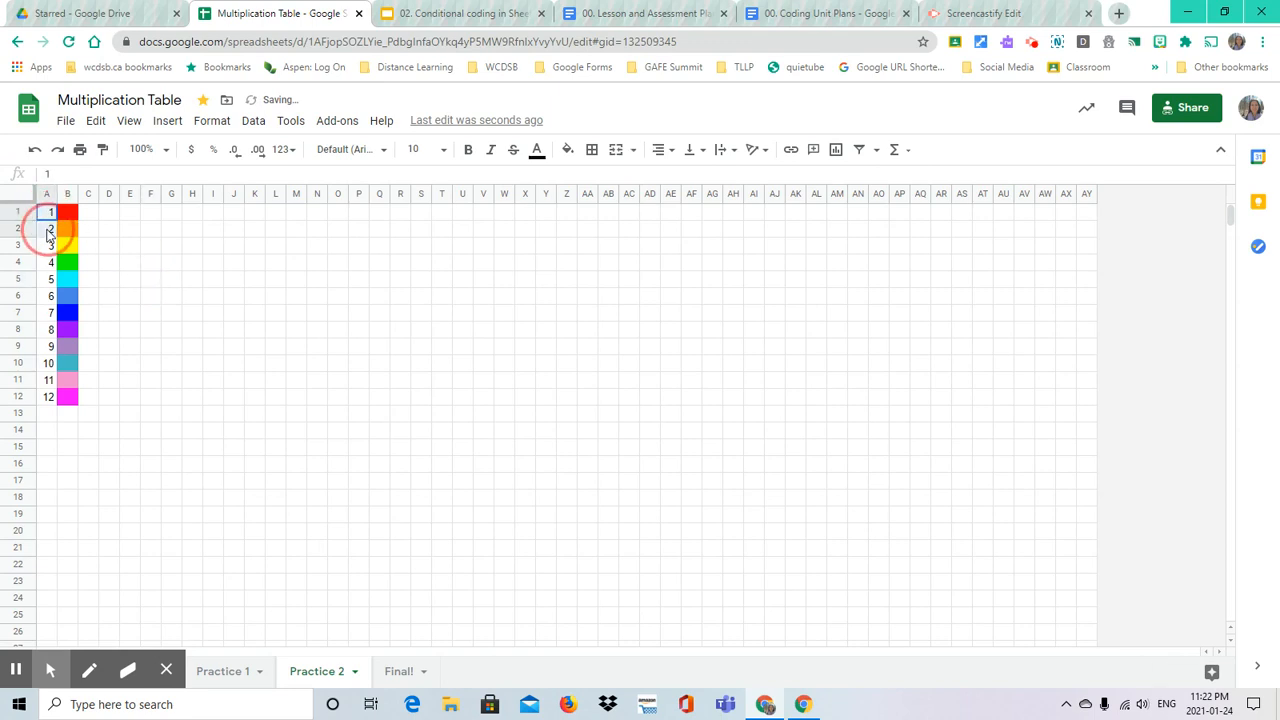
{"action": "left_click_drag", "start_coordinate": [49, 213], "coordinate": [53, 585]}
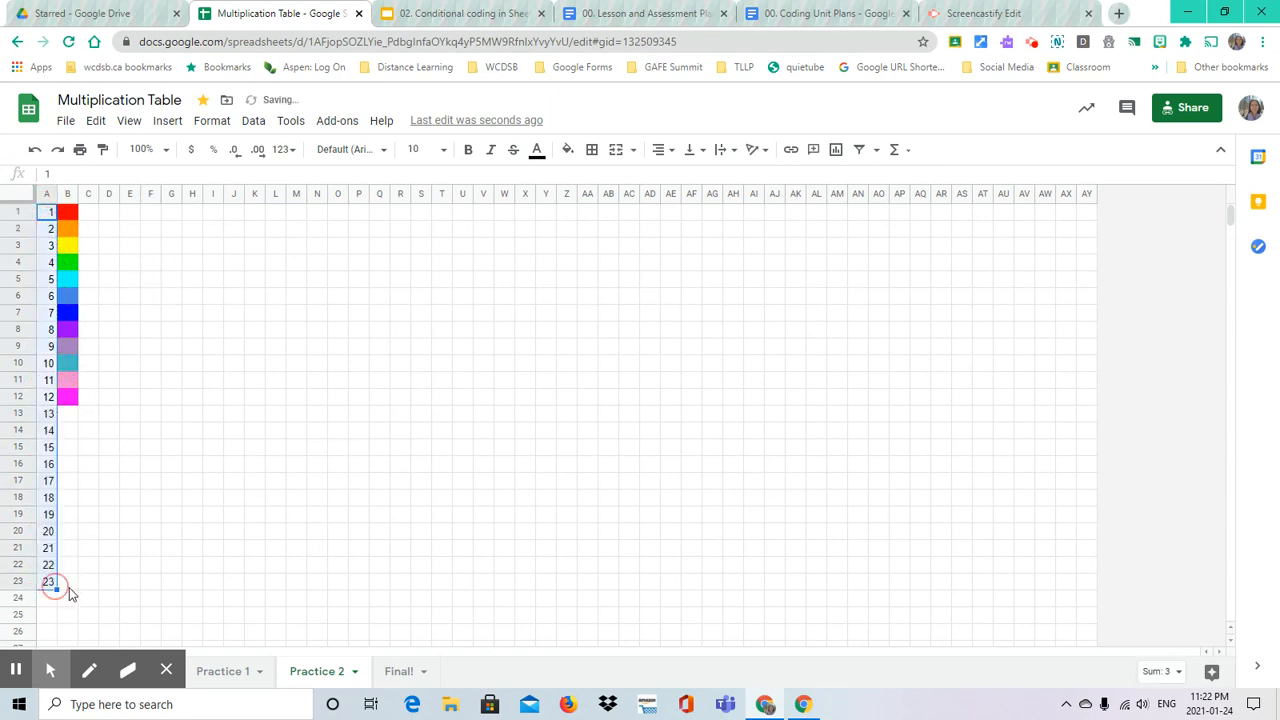
{"action": "left_click", "coordinate": [72, 586]}
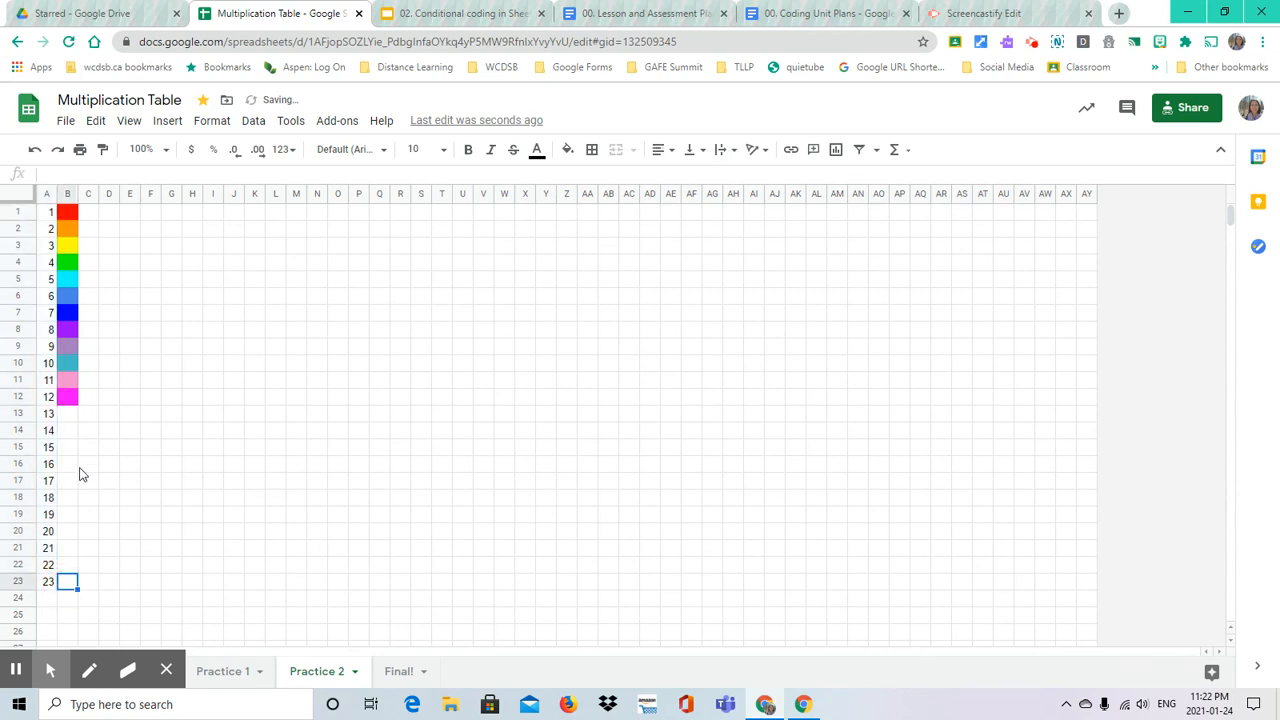
Add legend colours by filling cell B13 with light blue and cell B14 with dark purple
{"action": "left_click", "coordinate": [67, 413]}
{"action": "left_click", "coordinate": [568, 149]}
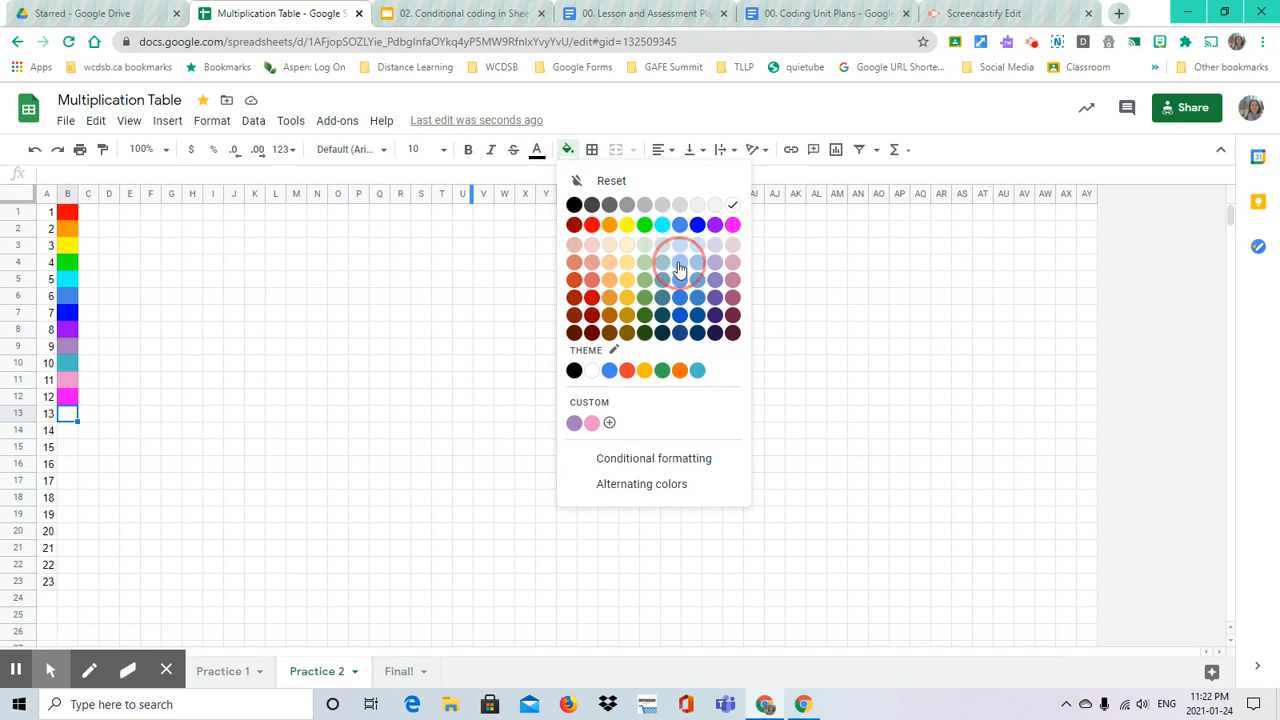
{"action": "left_click", "coordinate": [680, 262]}
{"action": "left_click", "coordinate": [70, 432]}
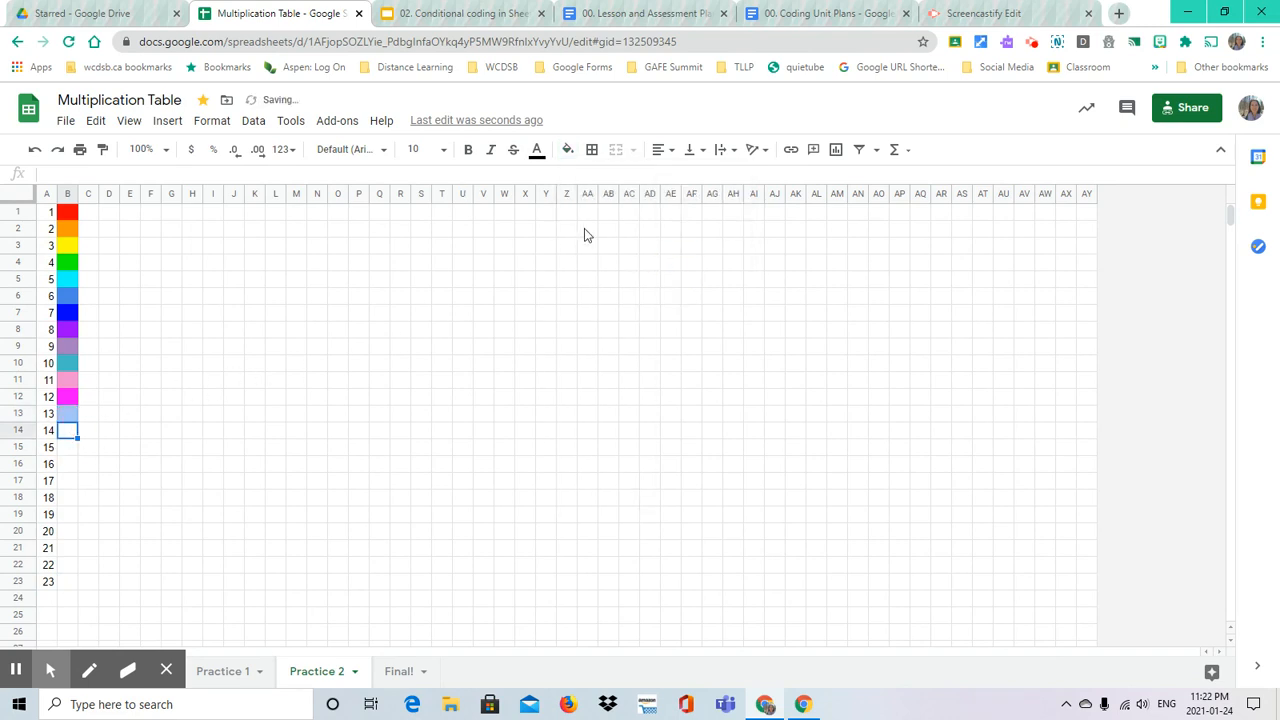
{"action": "left_click", "coordinate": [568, 149]}
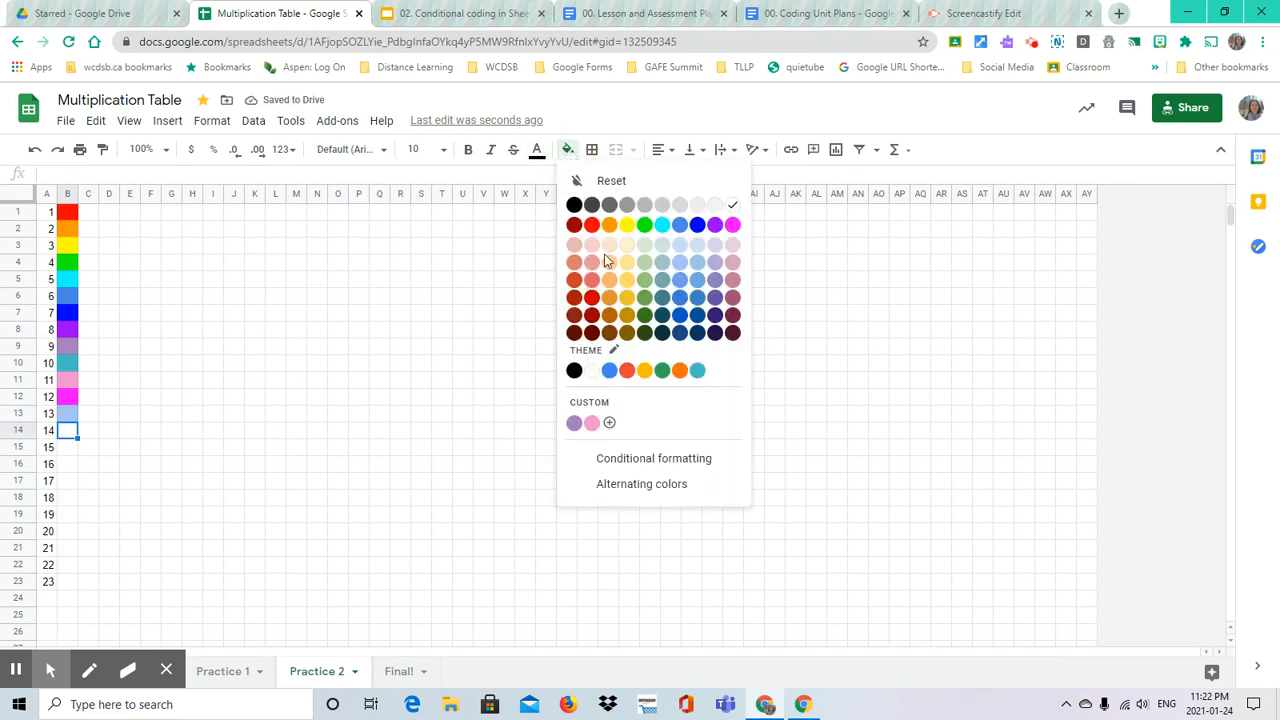
{"action": "left_click", "coordinate": [712, 296]}
{"action": "left_click", "coordinate": [72, 448]}
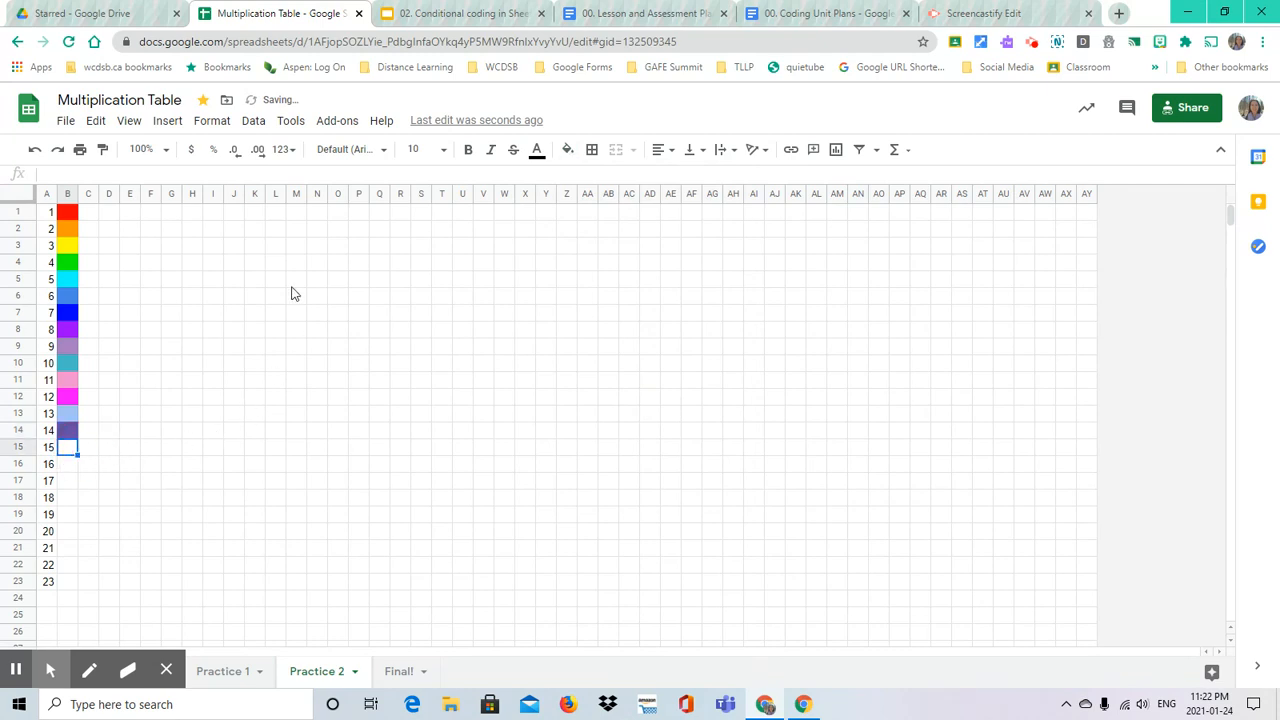
Review the conditional format rules for the drawing area C1:AY26 and start a new rule for that range
{"action": "left_click_drag", "start_coordinate": [88, 211], "coordinate": [1086, 636]}
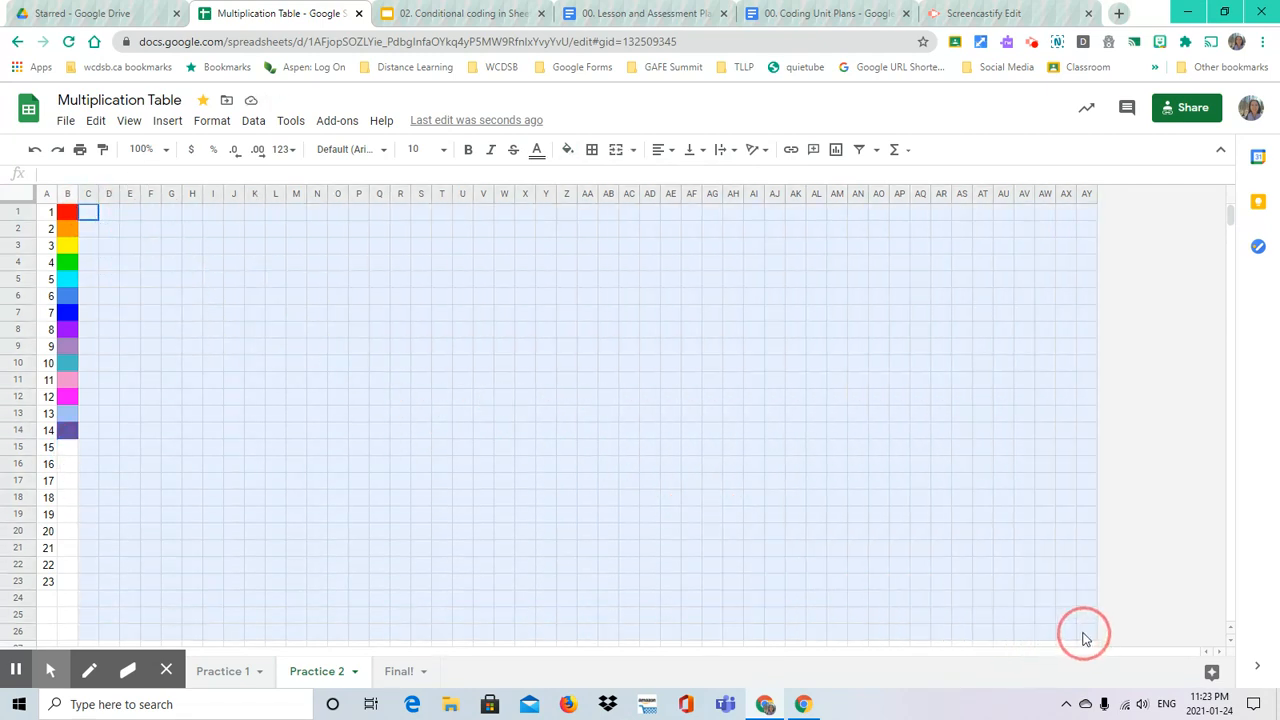
{"action": "left_click", "coordinate": [566, 150]}
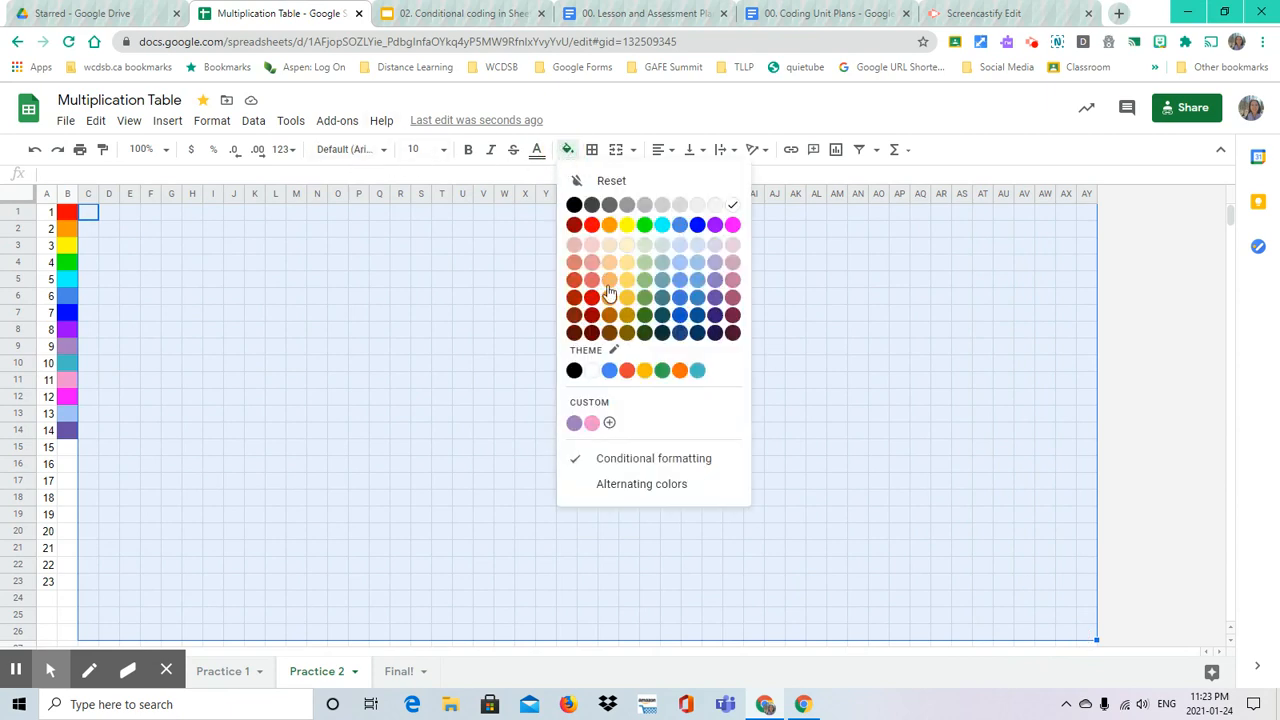
{"action": "left_click", "coordinate": [627, 460]}
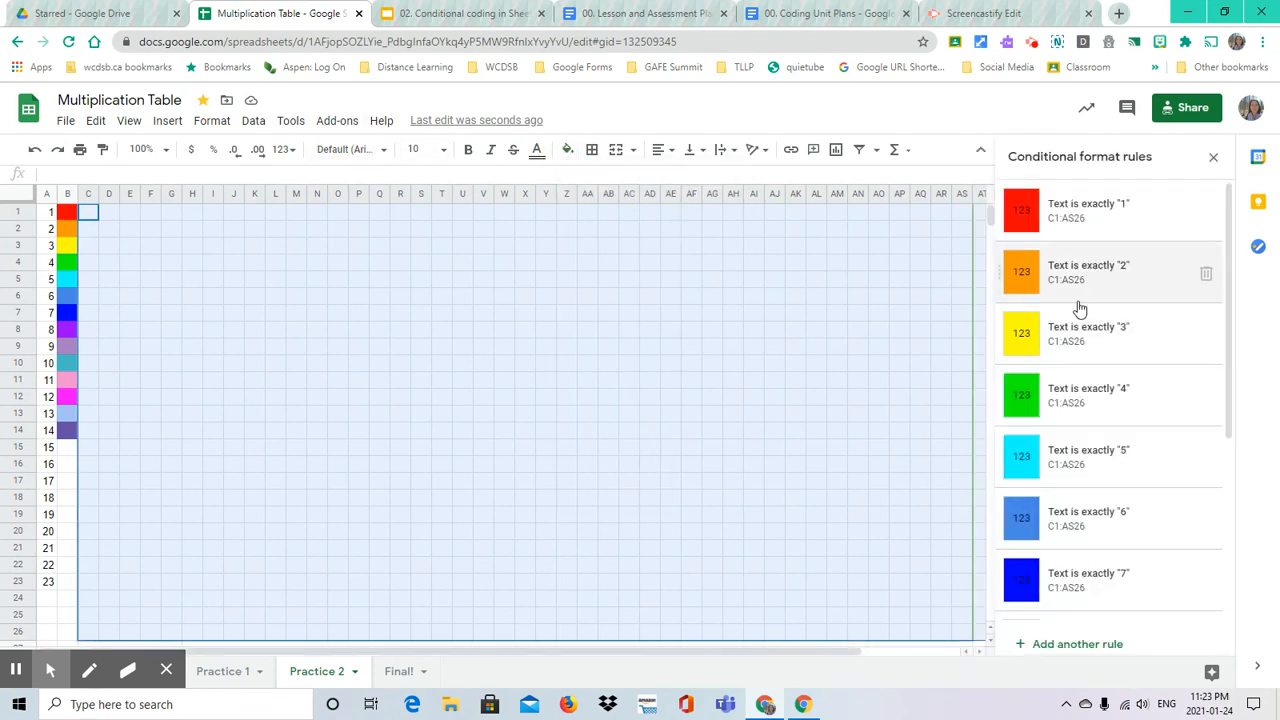
{"action": "scroll", "coordinate": [1100, 420], "scroll_direction": "down", "scroll_amount": 3}
{"action": "left_click", "coordinate": [1097, 645]}
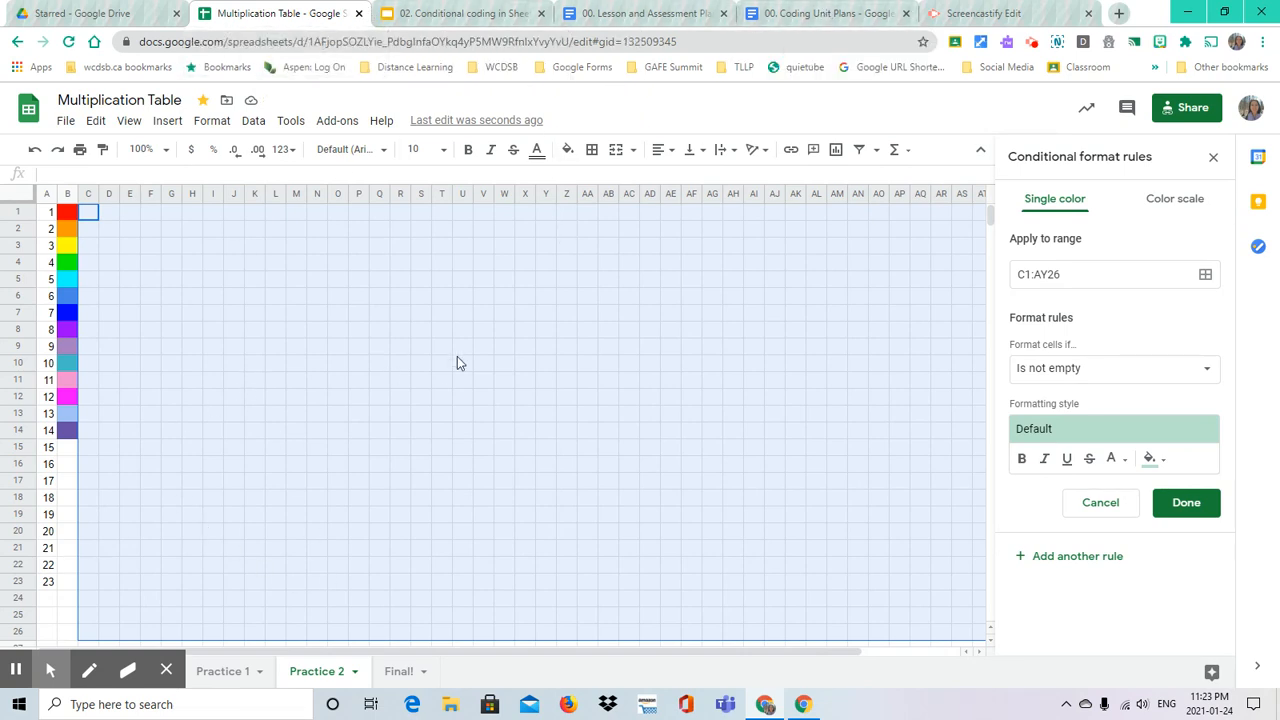
View the multiplication chart slide in the 02. Conditional coding in Sheets presentation and return to the Bump It Up slide
{"action": "left_click", "coordinate": [486, 15]}
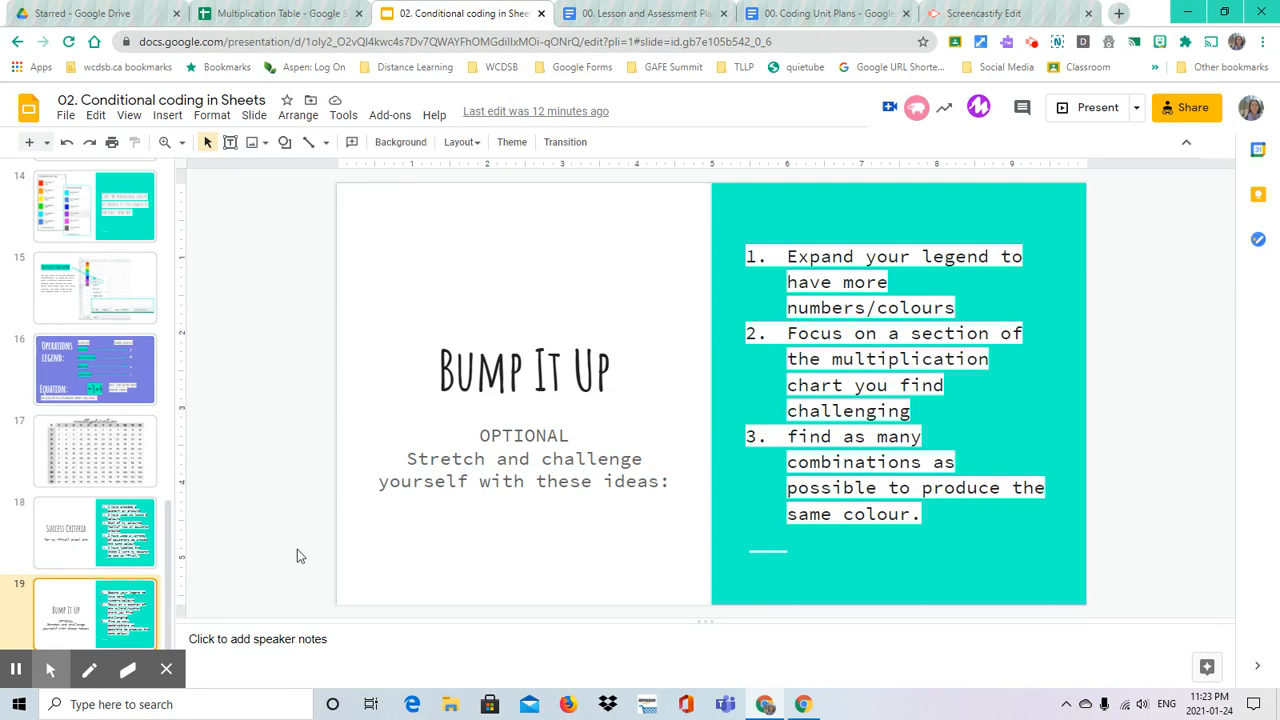
{"action": "left_click", "coordinate": [112, 452]}
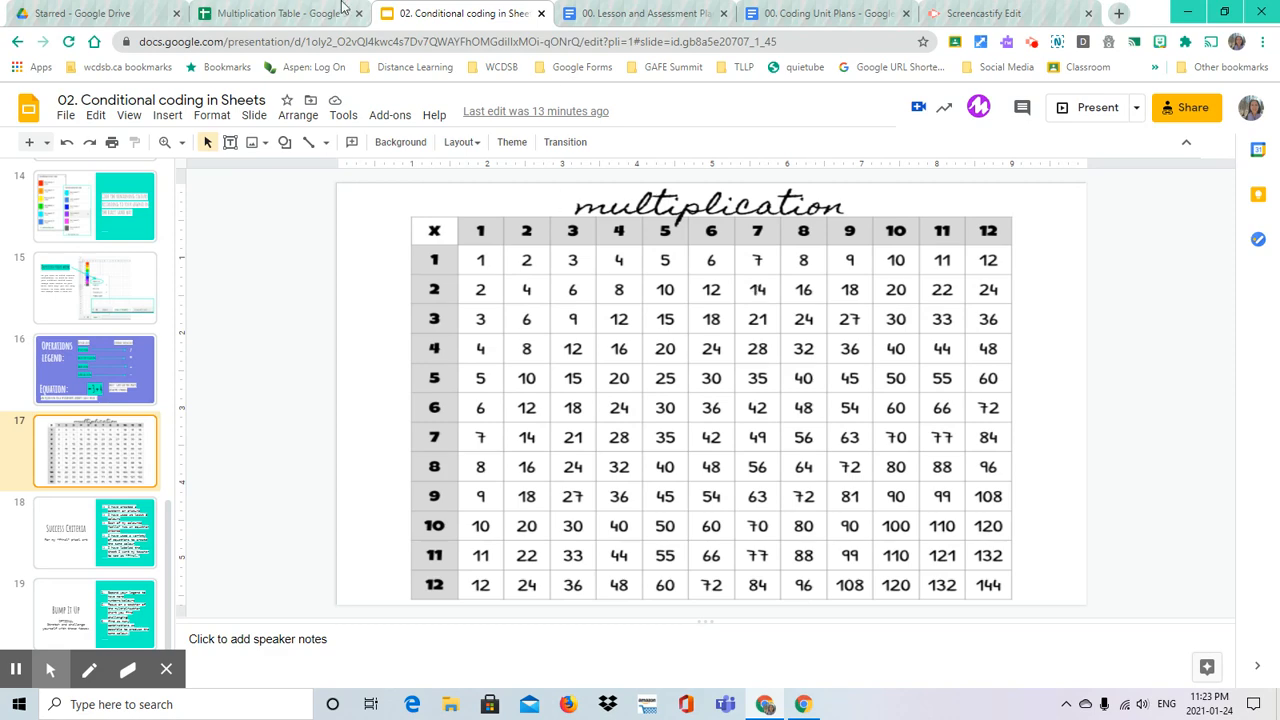
{"action": "left_click", "coordinate": [286, 13]}
{"action": "left_click", "coordinate": [425, 13]}
{"action": "left_click", "coordinate": [68, 616]}
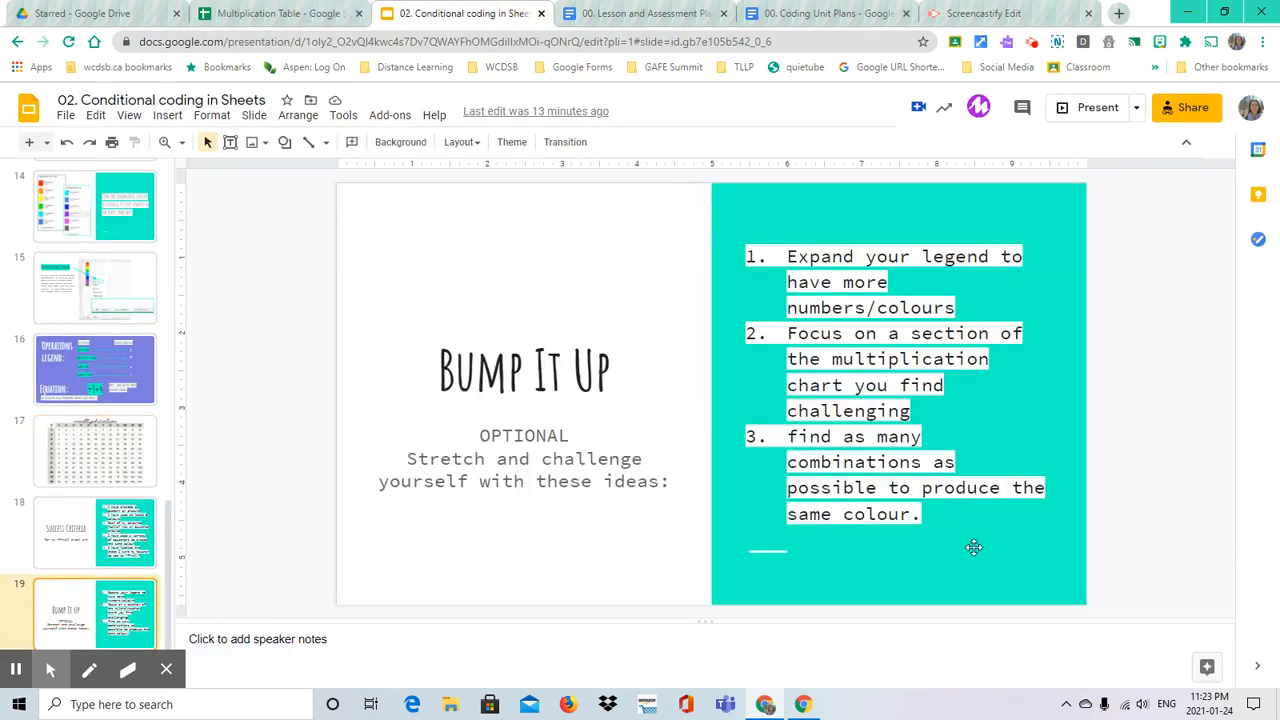
Return to the Practice 2 sheet of the Multiplication Table spreadsheet and enter the formula =100/10 in cell M9
{"action": "left_click", "coordinate": [300, 13]}
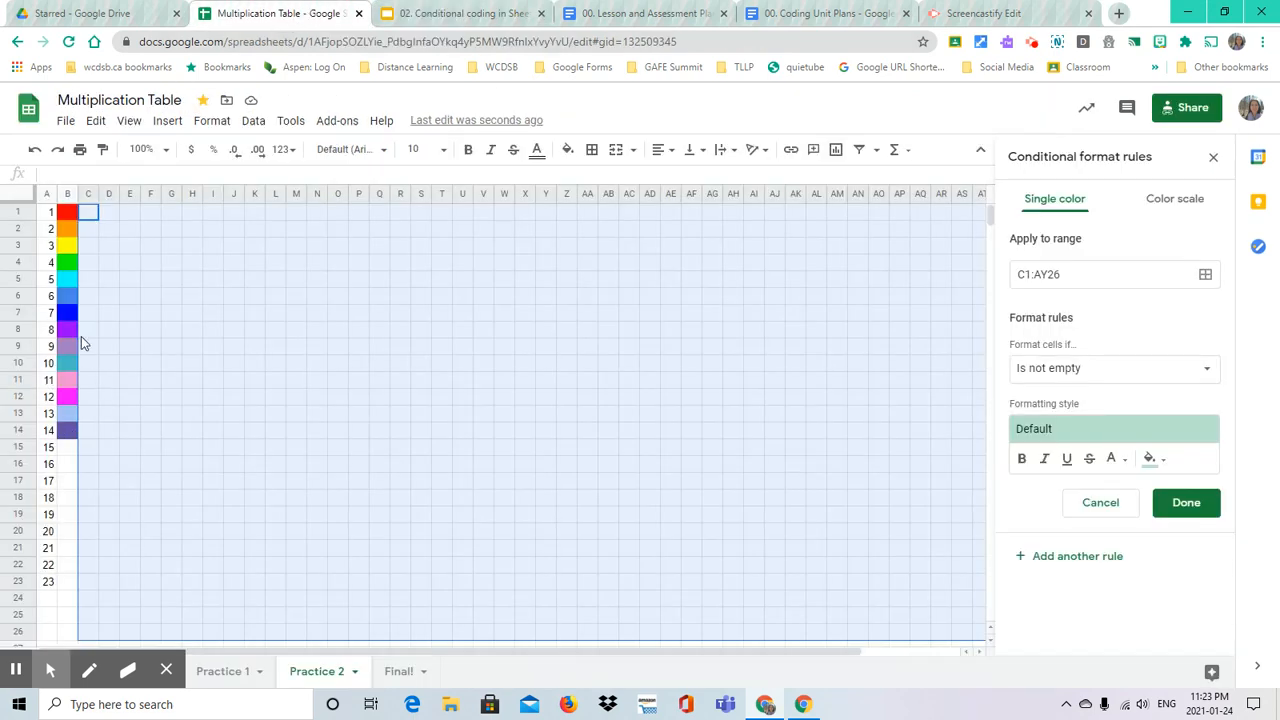
{"action": "left_click", "coordinate": [68, 366]}
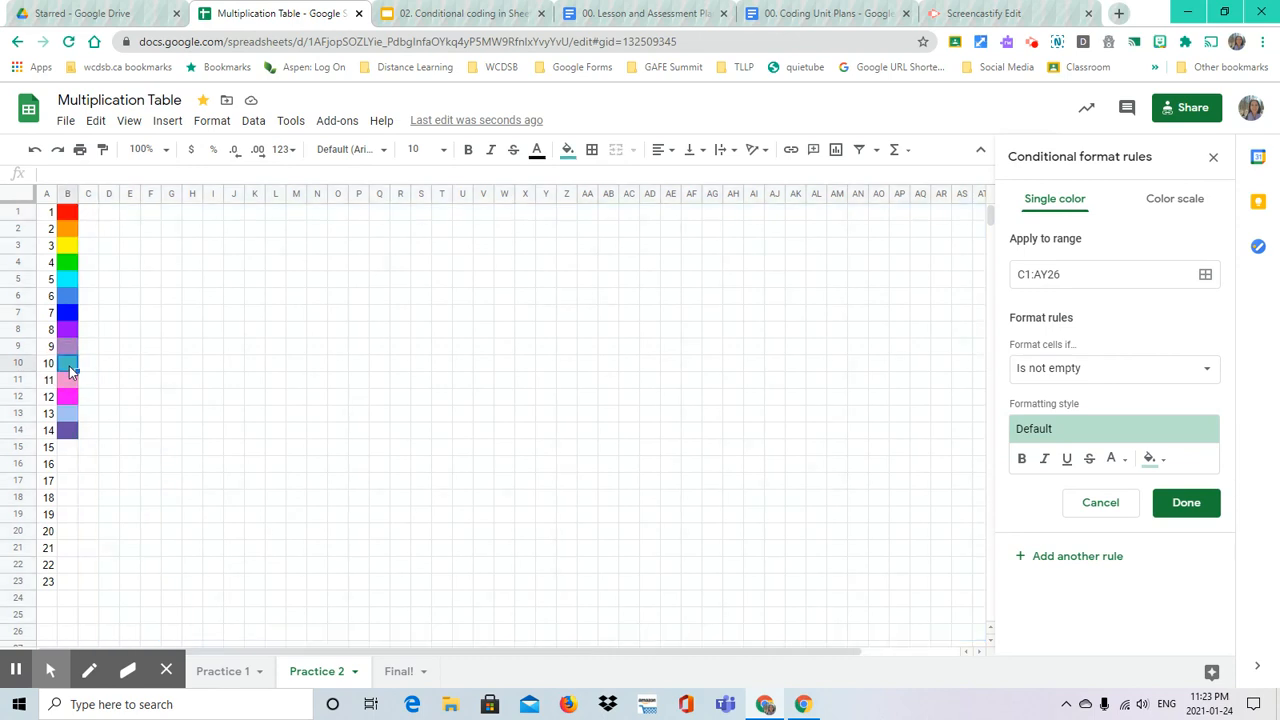
{"action": "left_click", "coordinate": [298, 349]}
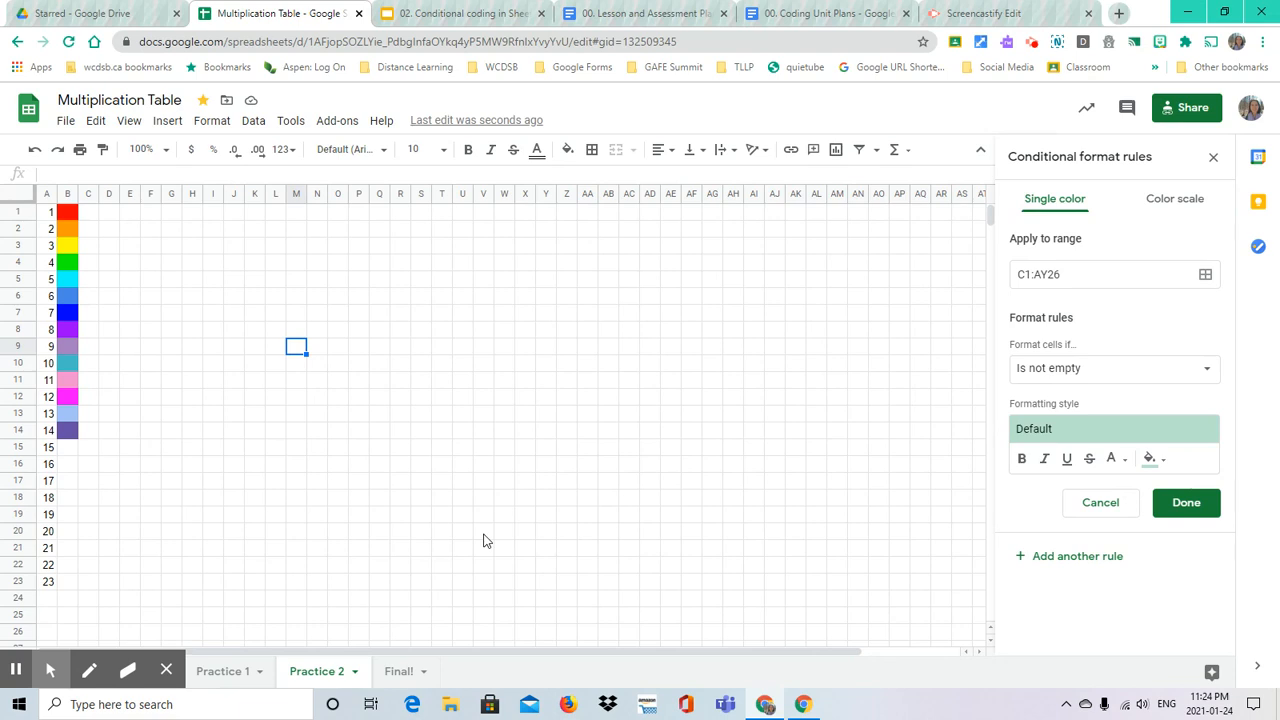
{"action": "type", "text": "="}
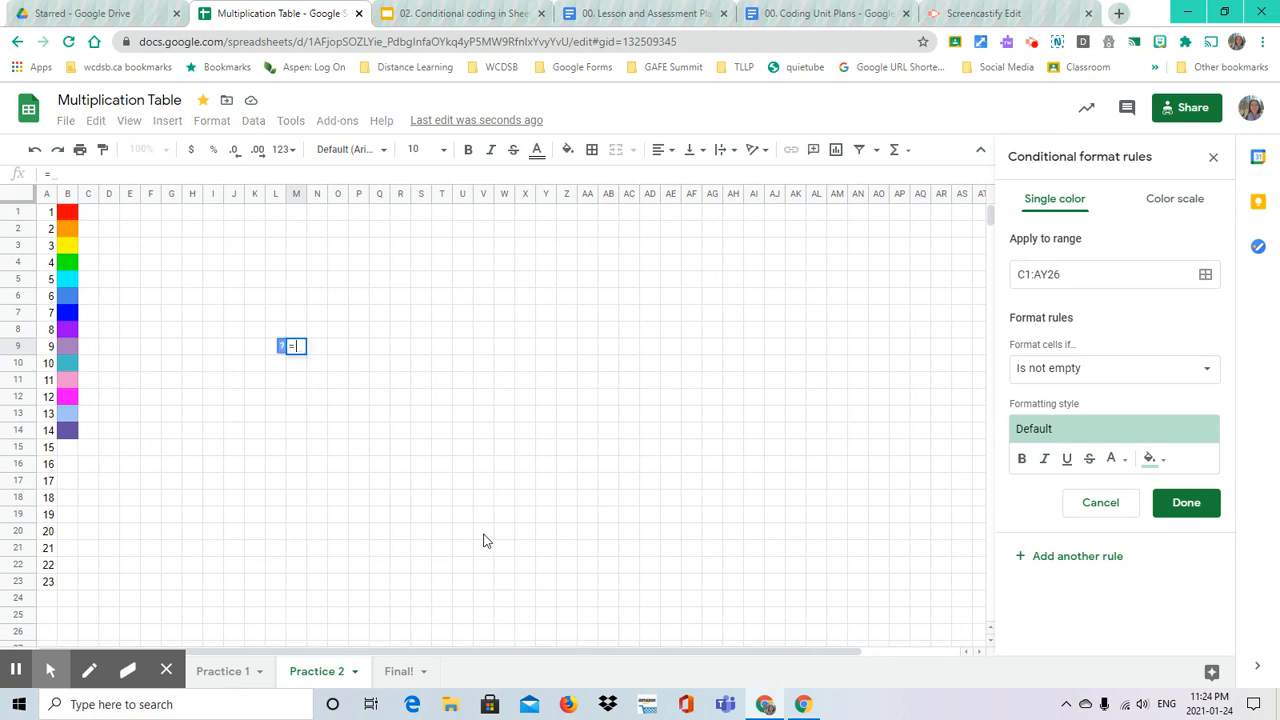
{"action": "type", "text": "100"}
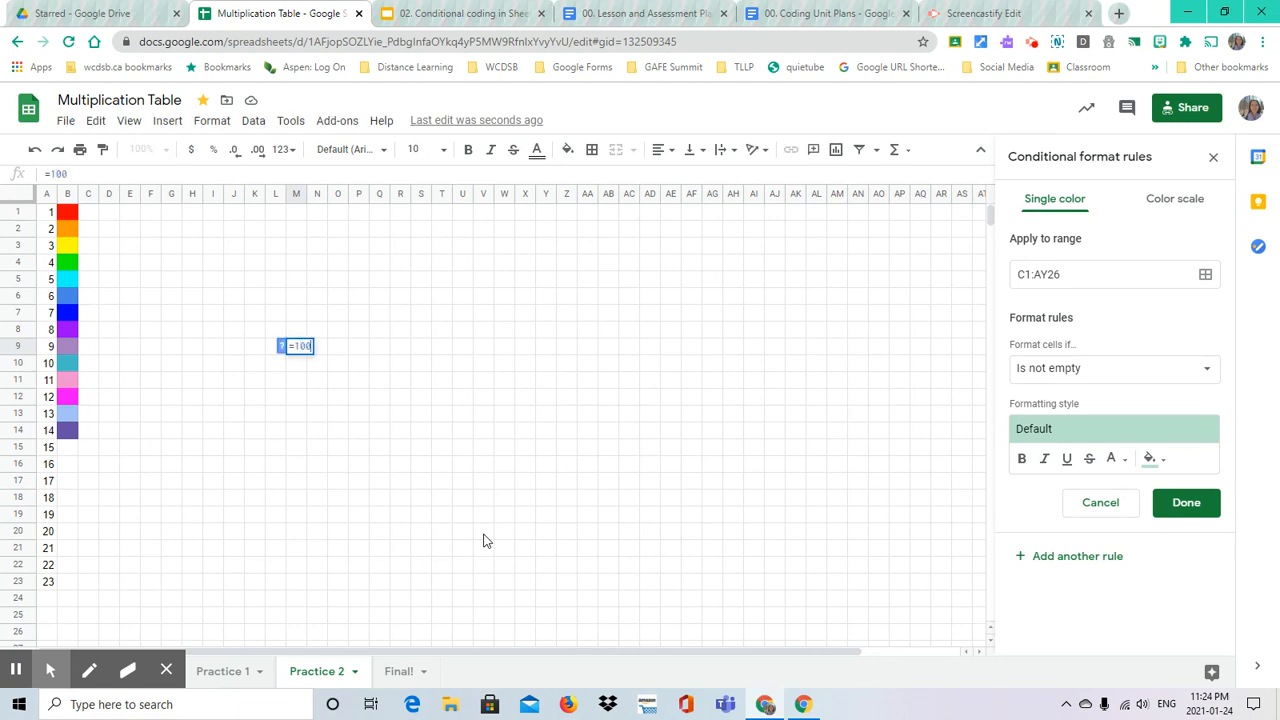
{"action": "type", "text": "/10"}
{"action": "key", "text": "Return"}
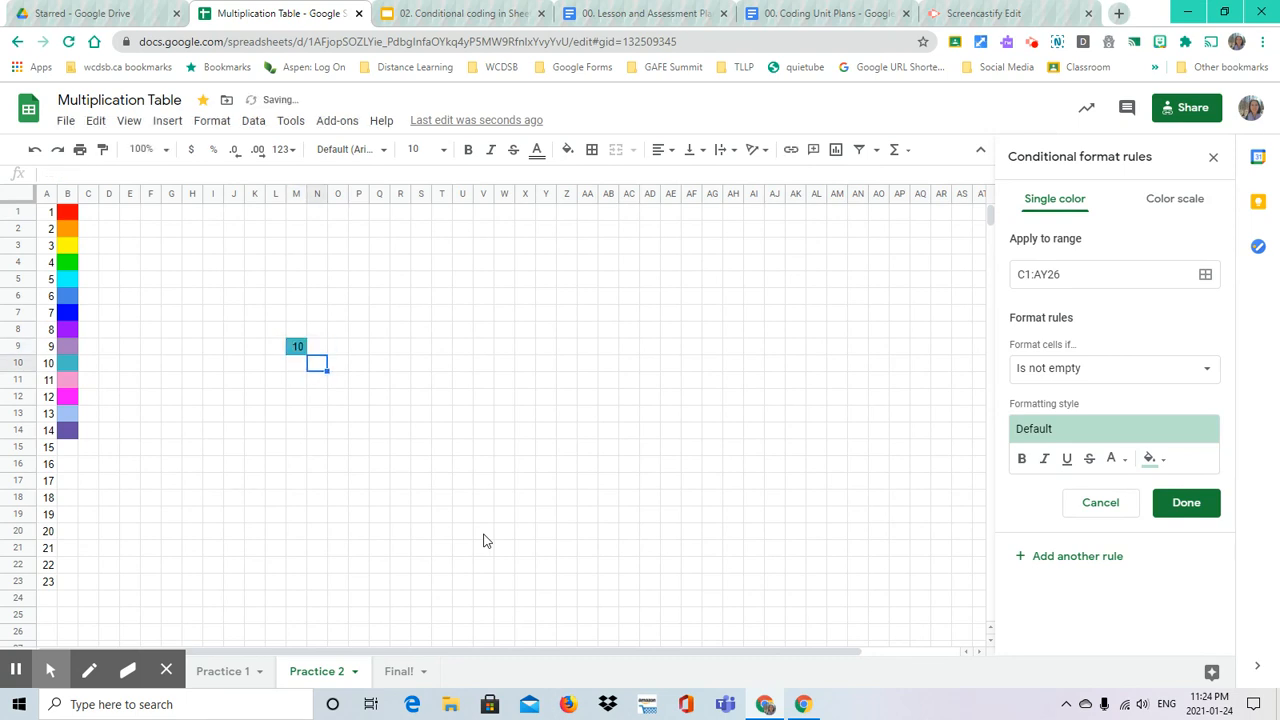
Enter the division formula =150/15 in cell O9 to produce the same colour
{"action": "key", "text": "Up"}
{"action": "key", "text": "Right"}
{"action": "key", "text": "Right"}
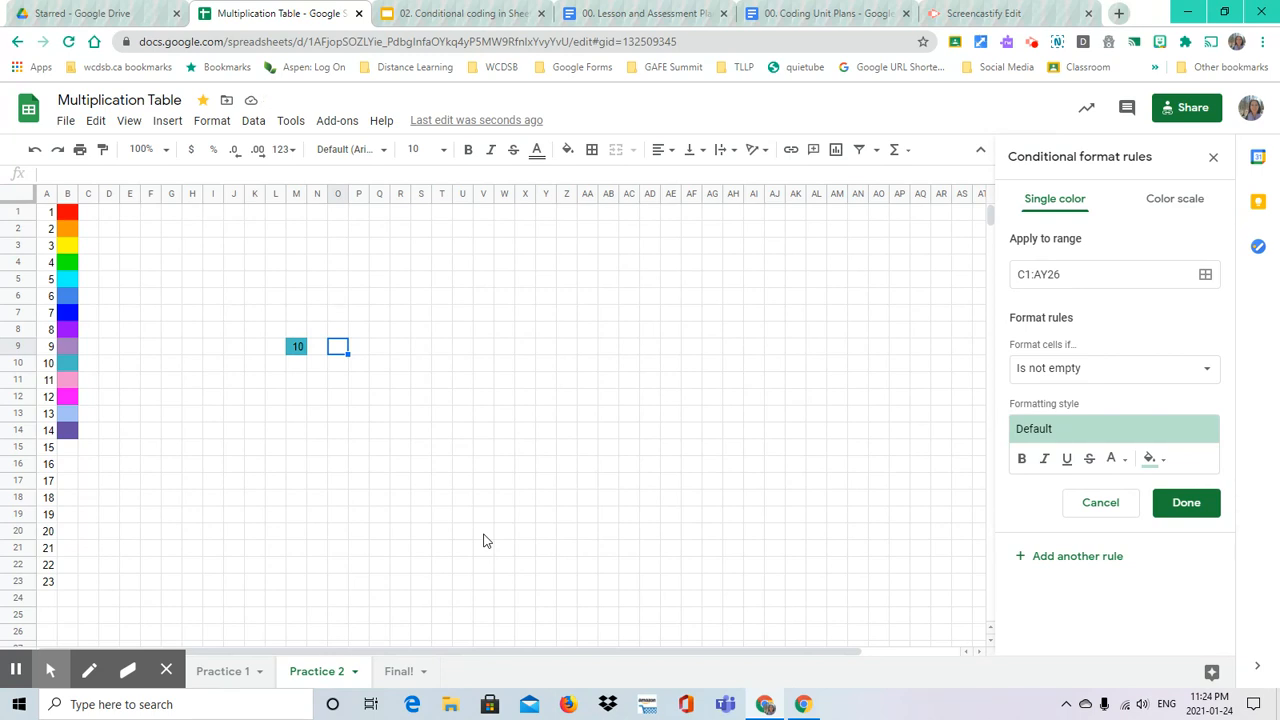
{"action": "type", "text": "=150/"}
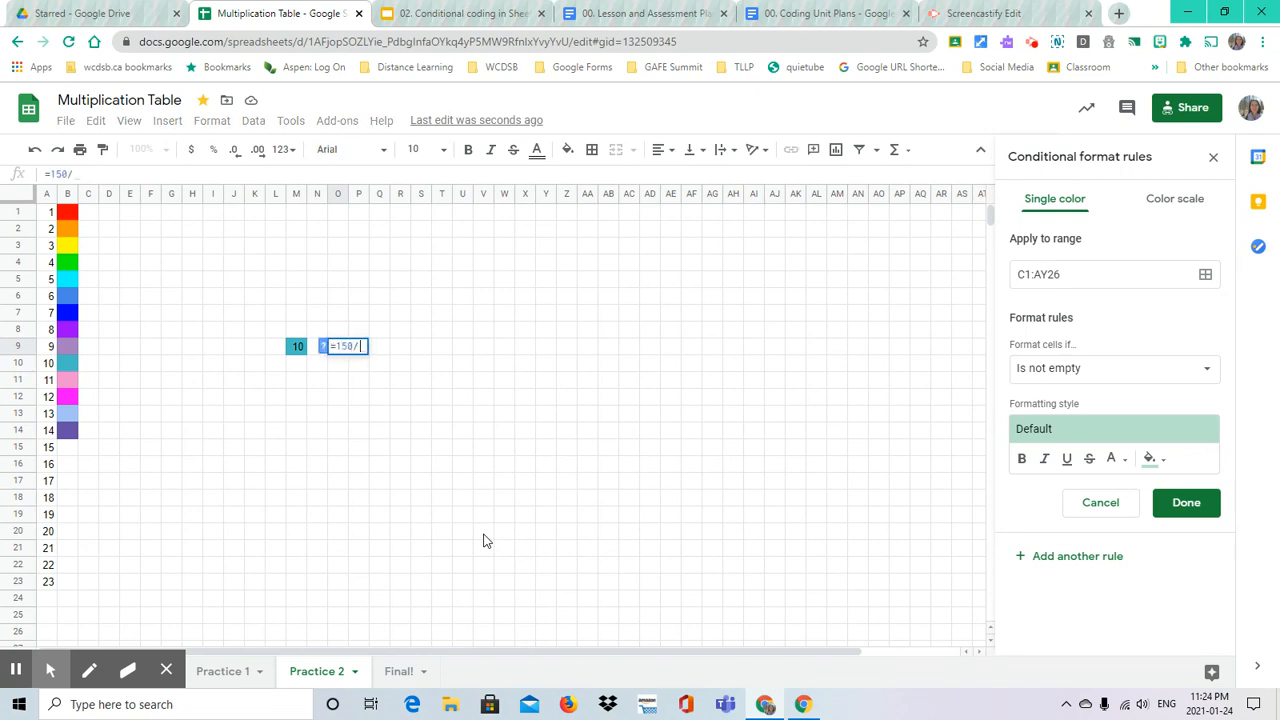
{"action": "type", "text": "15"}
{"action": "key", "text": "Return"}
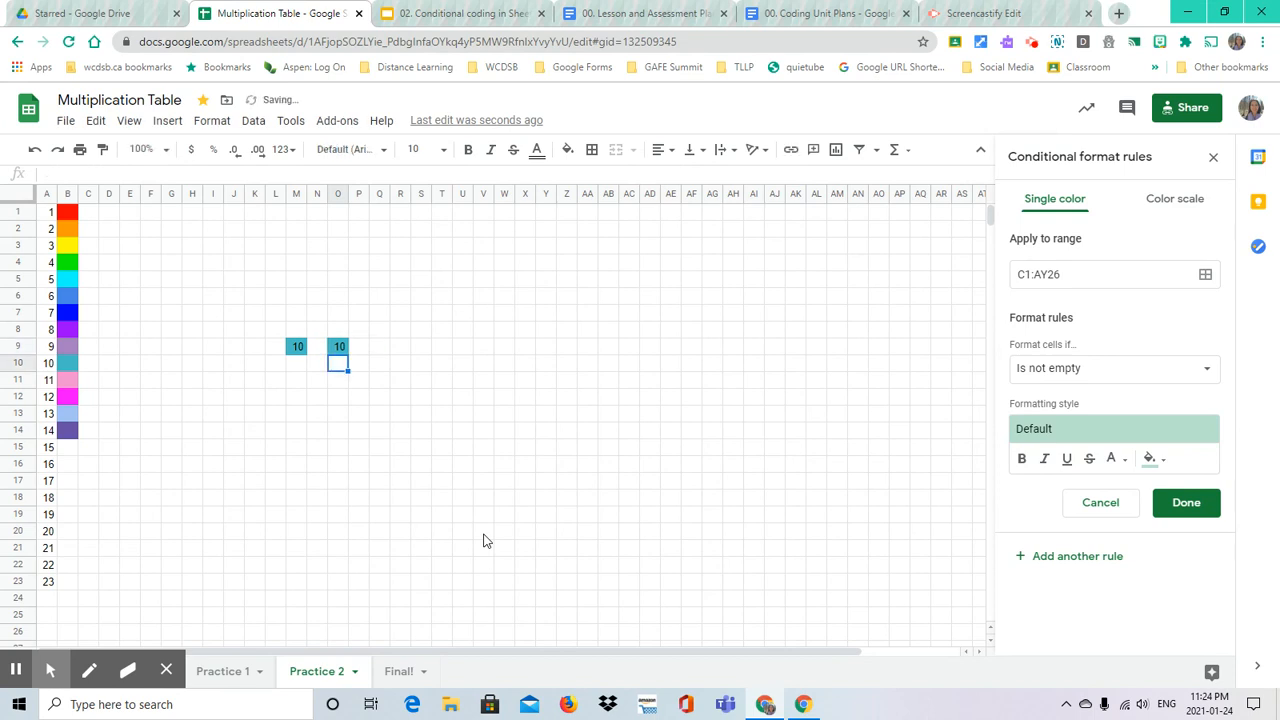
Enter the multiplication formula =5*2 in cell N8, between and above the two coloured cells
{"action": "key", "text": "Up"}
{"action": "key", "text": "Up"}
{"action": "key", "text": "Left"}
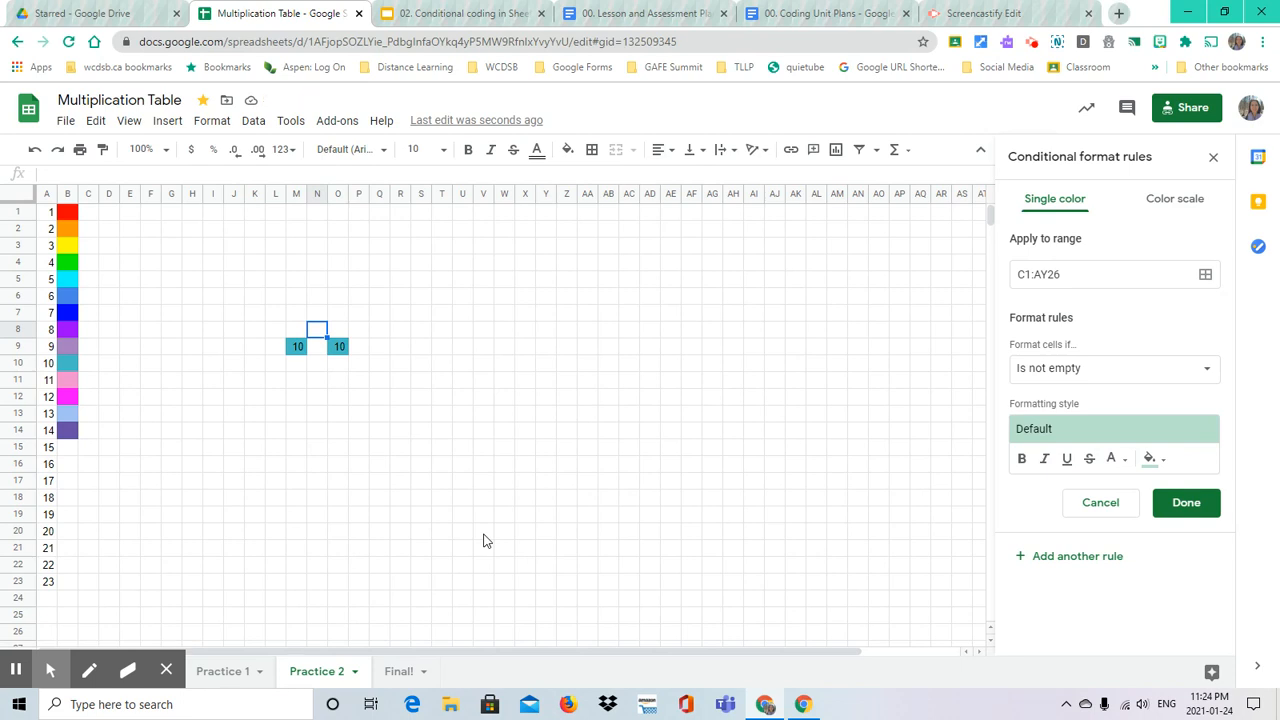
{"action": "type", "text": "="}
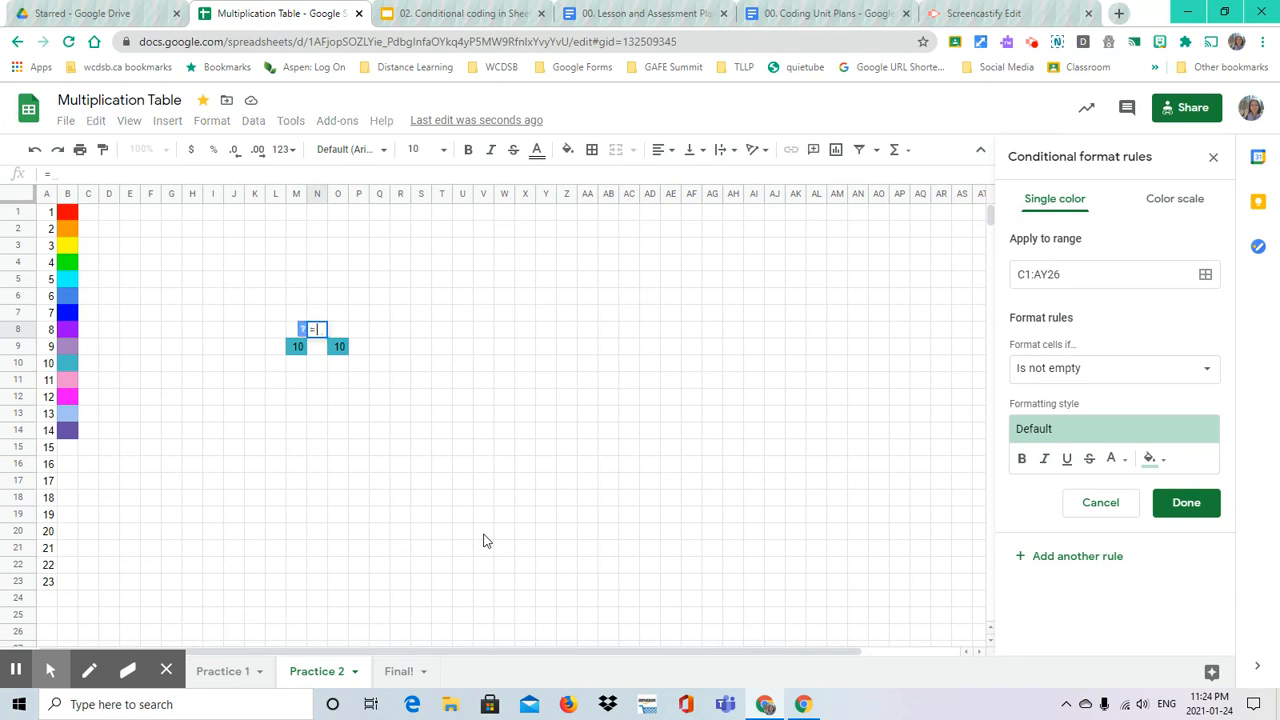
{"action": "type", "text": "5"}
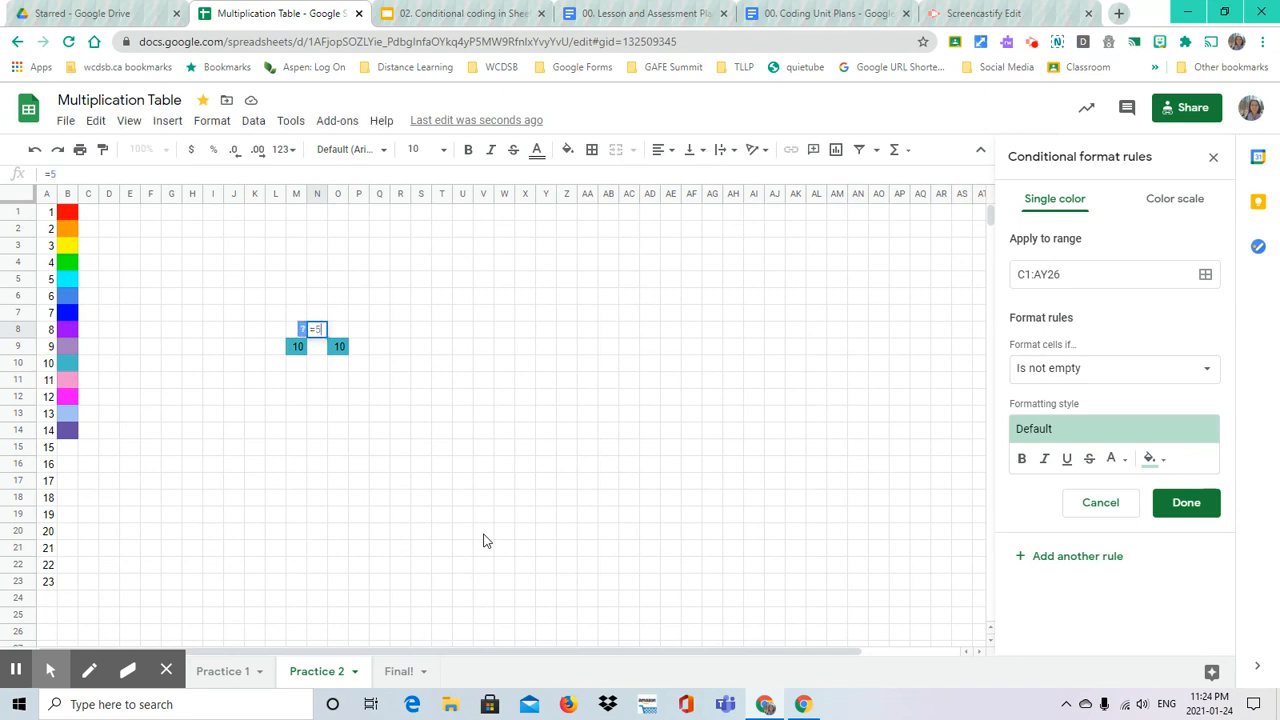
{"action": "type", "text": "*2"}
{"action": "key", "text": "Return"}
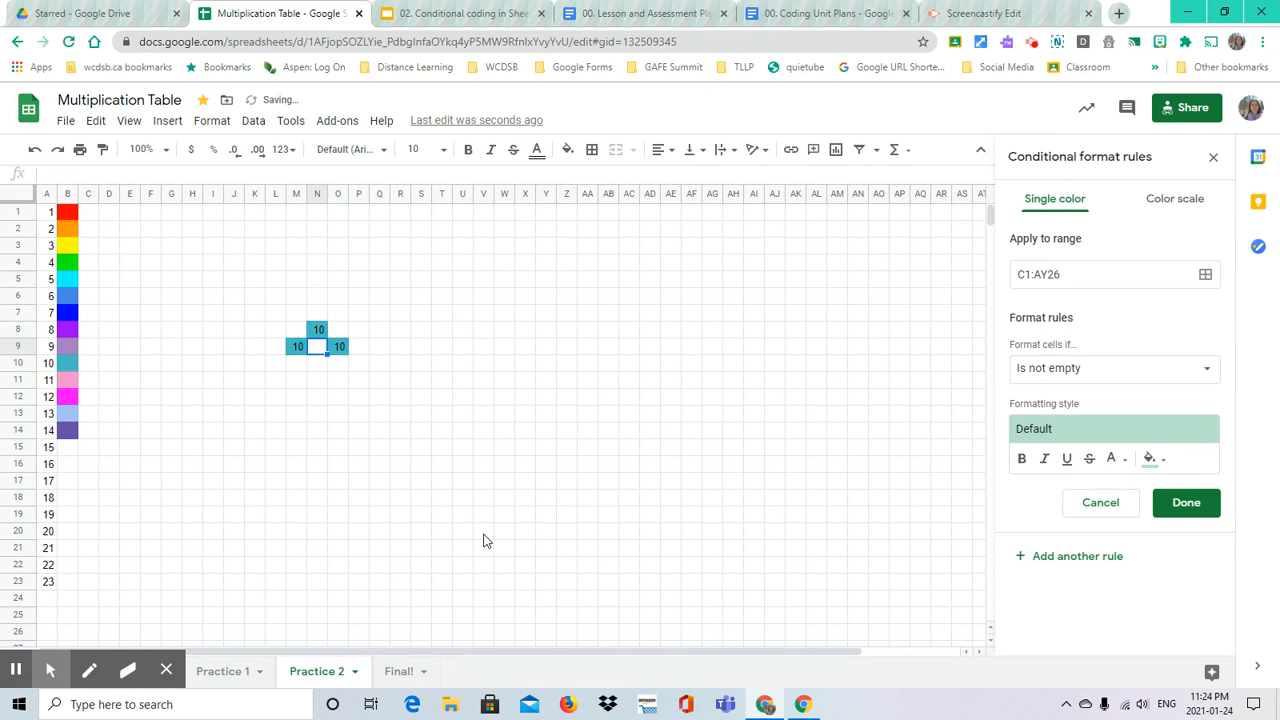
Return to the Bump It Up slide in the presentation and open the screen recorder's controls
{"action": "left_click", "coordinate": [317, 366]}
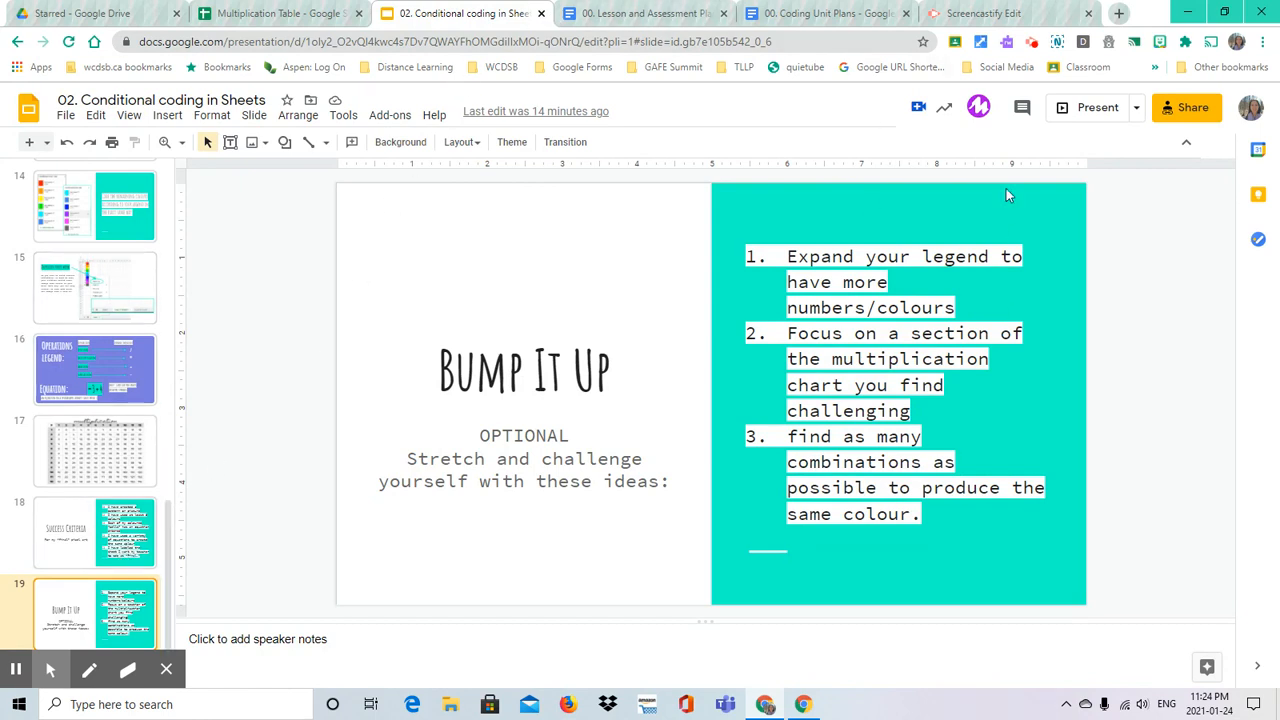
{"action": "left_click", "coordinate": [1035, 45]}
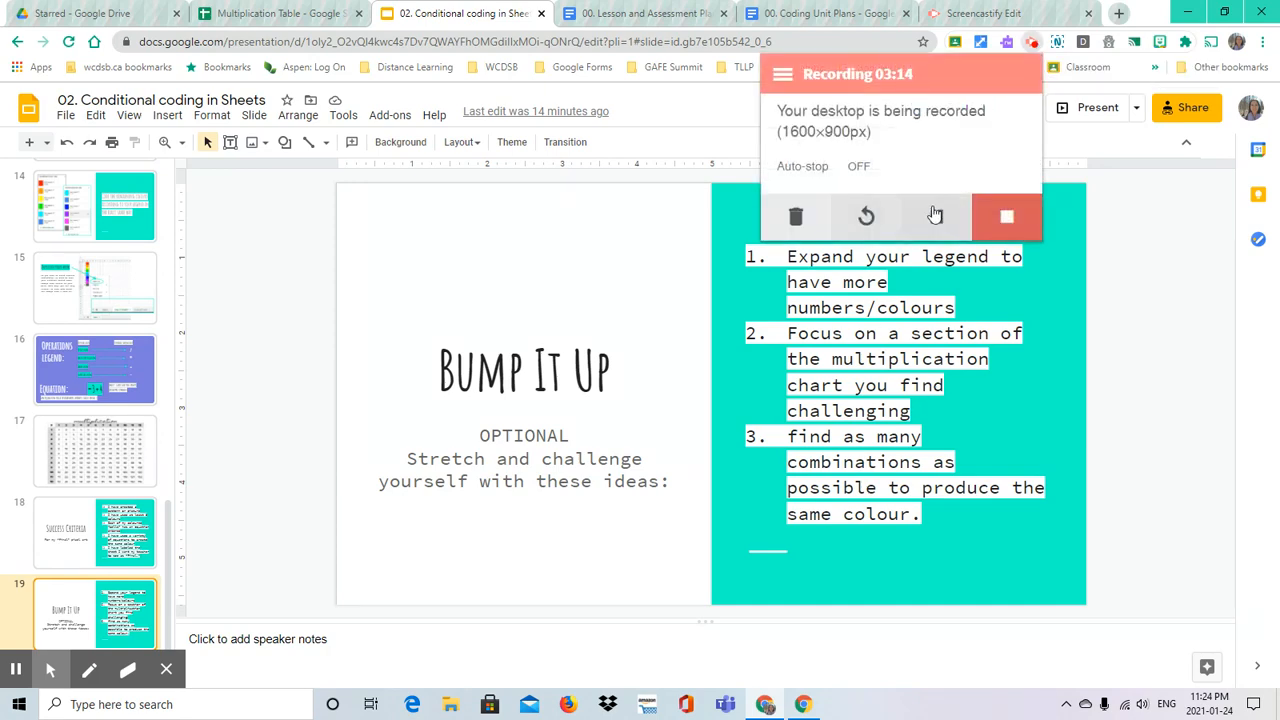